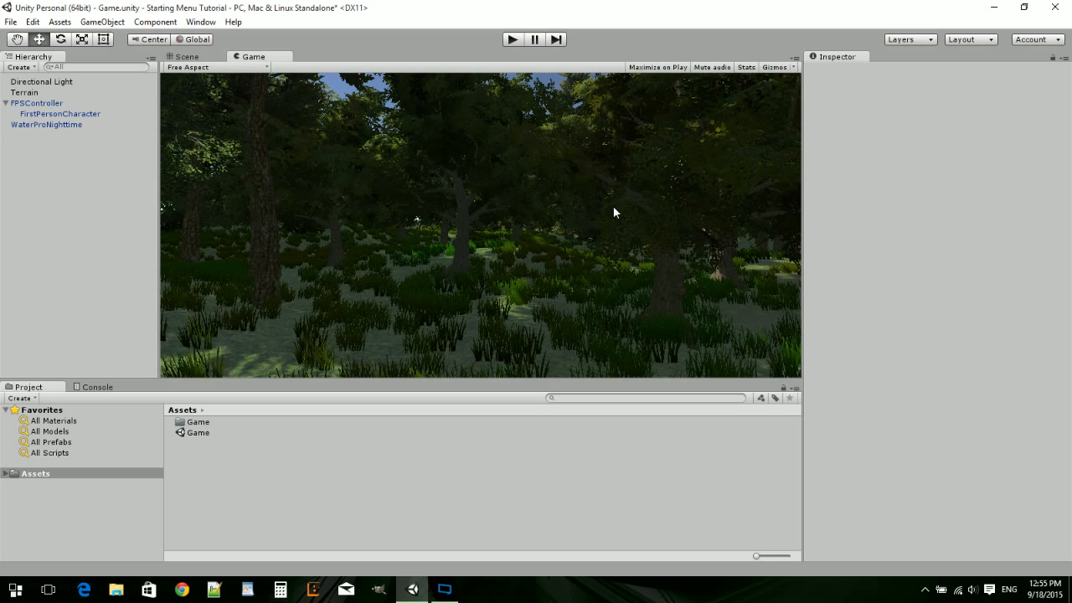
- Create a new scene, saving the changes made to the current Game scene
click(11, 22)
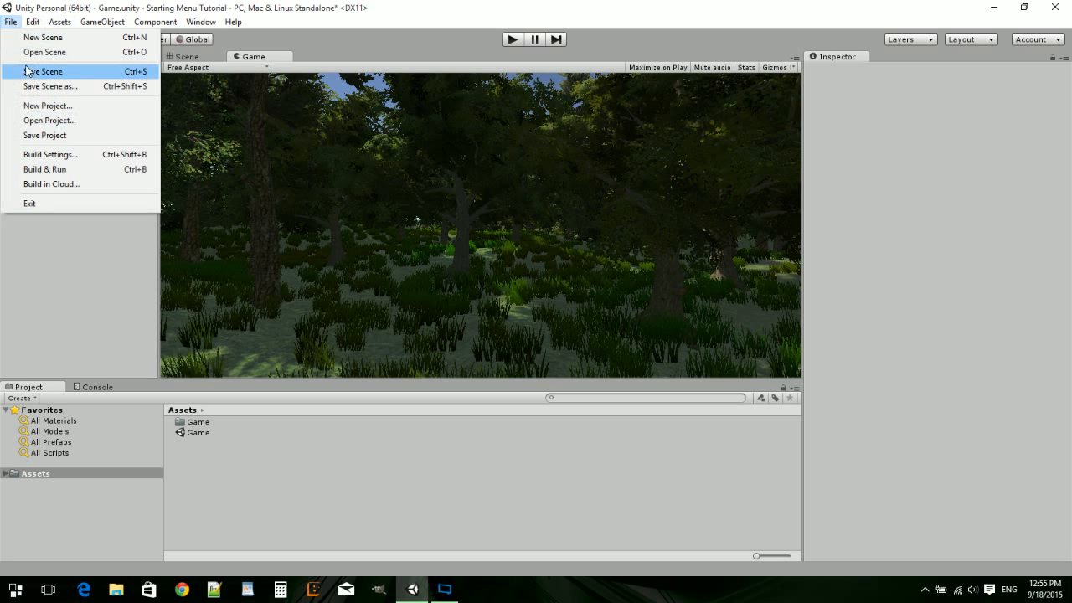
click(58, 38)
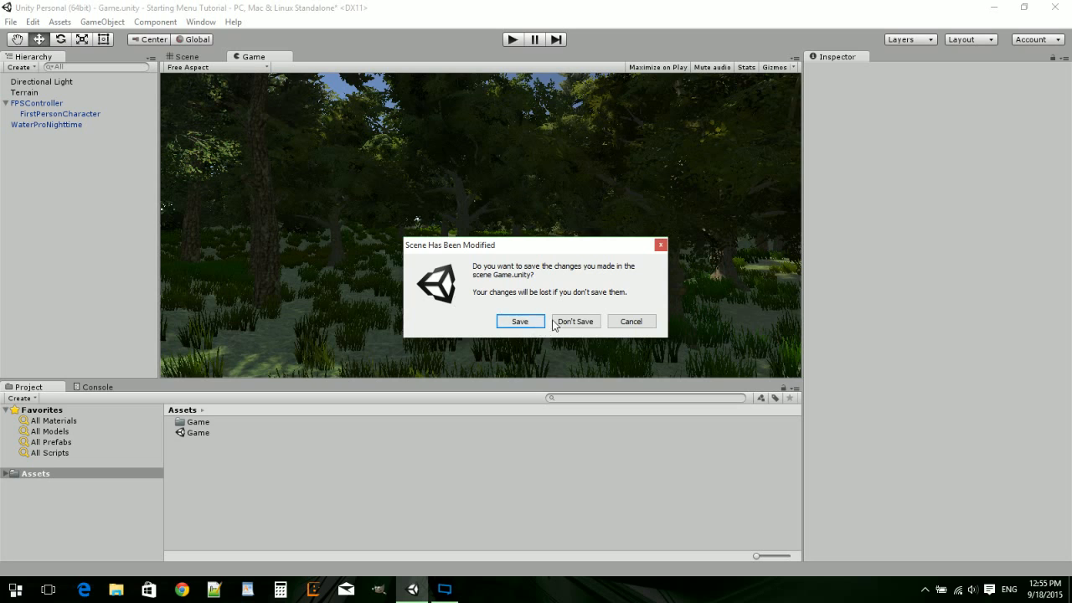
click(517, 318)
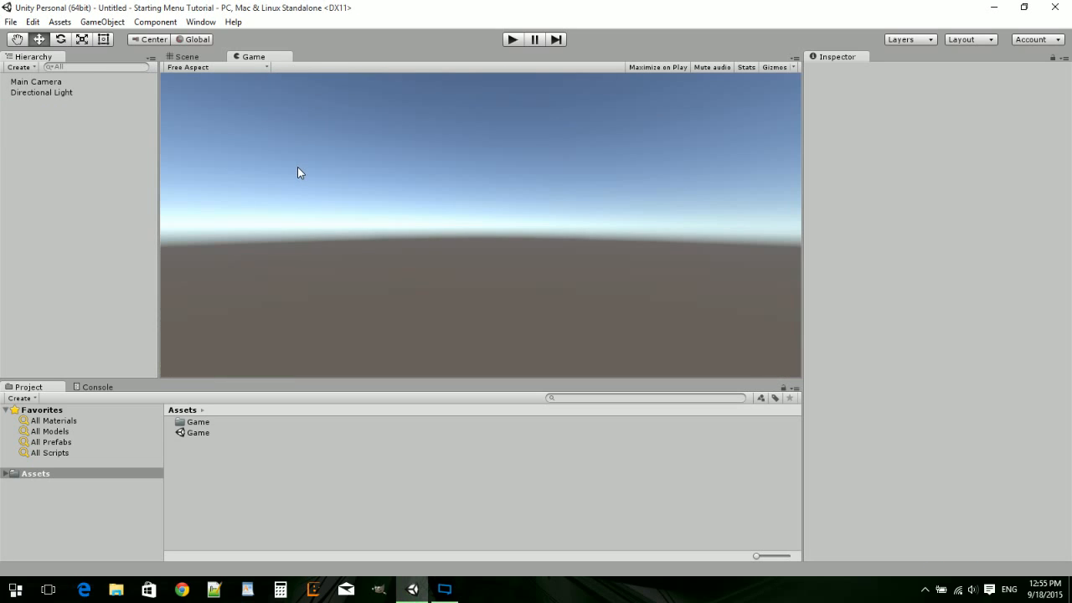
- Show the new scene in the Scene view with 2D mode on
click(198, 57)
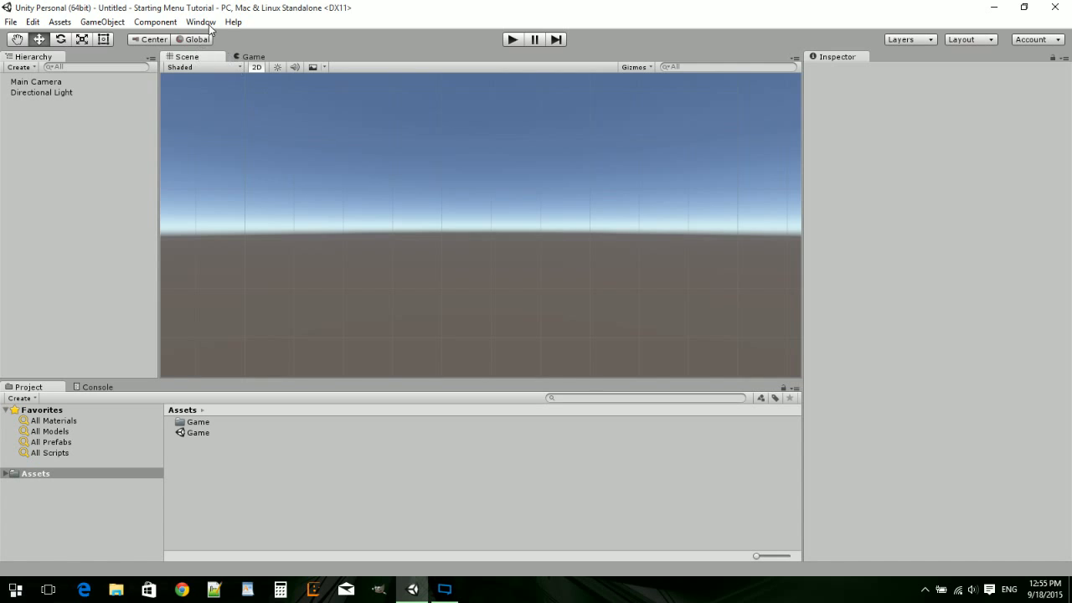
click(258, 68)
click(259, 68)
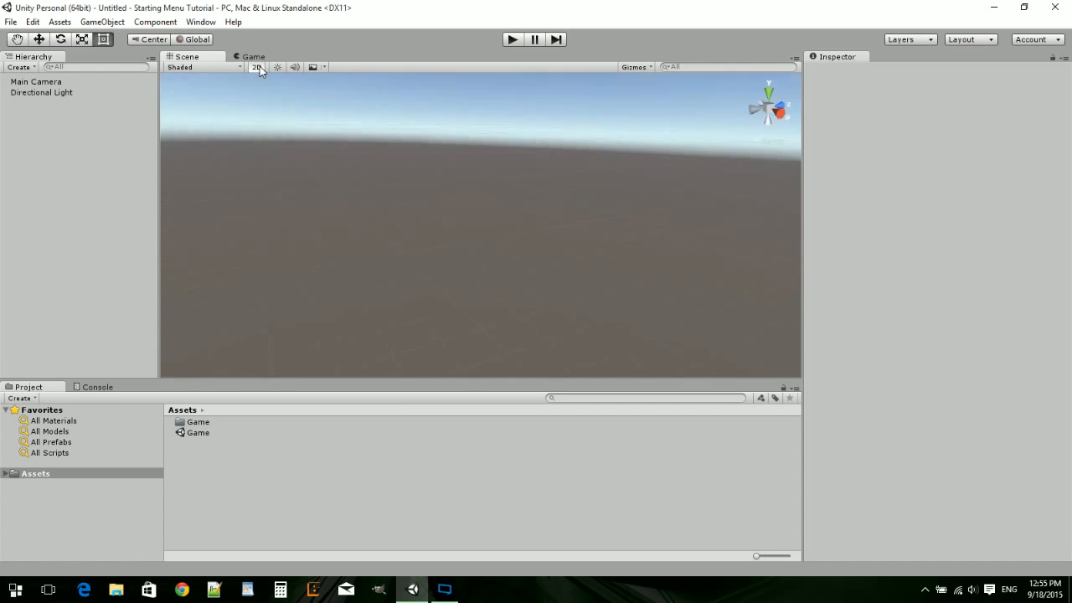
- Create an empty game object in the scene and name it LevelManager
right_click(43, 119)
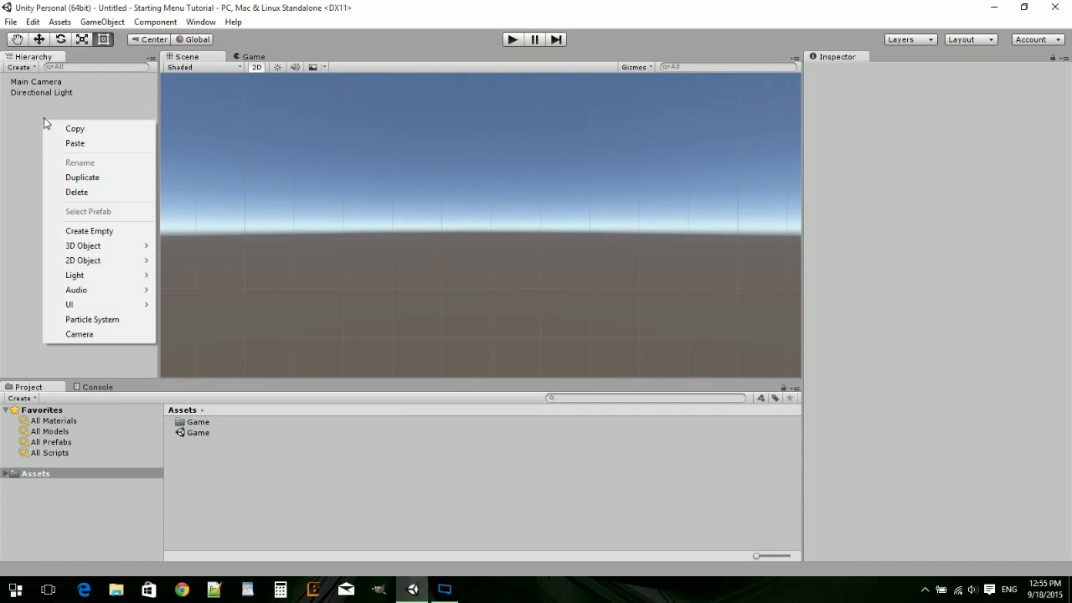
click(98, 236)
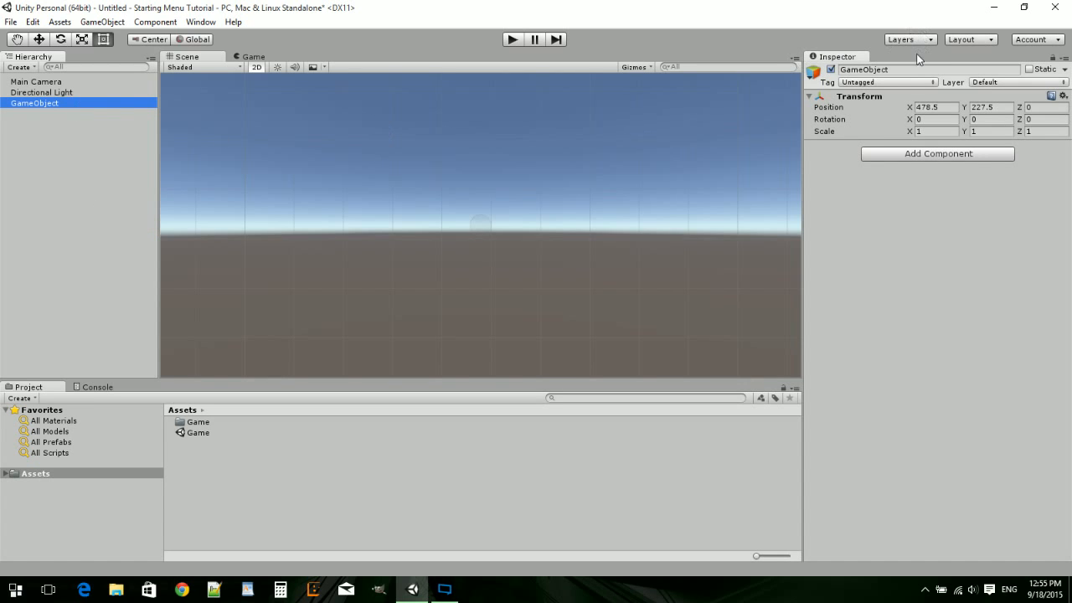
click(873, 69)
key(BackSpace)
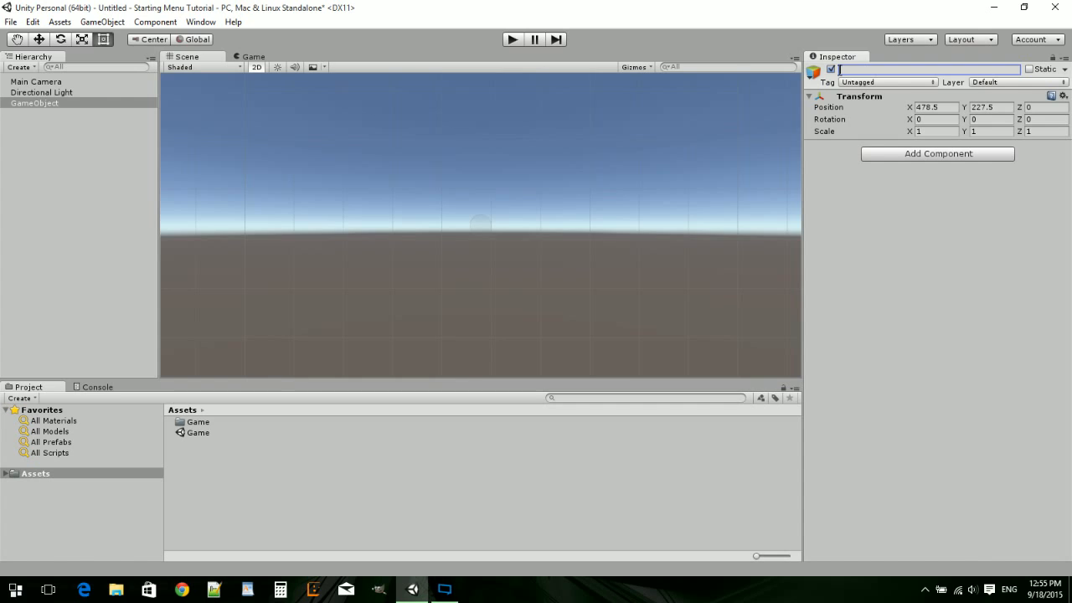
text(LevelManager)
key(Return)
- Add a new C Sharp script component named LevelManager to the LevelManager object
click(904, 155)
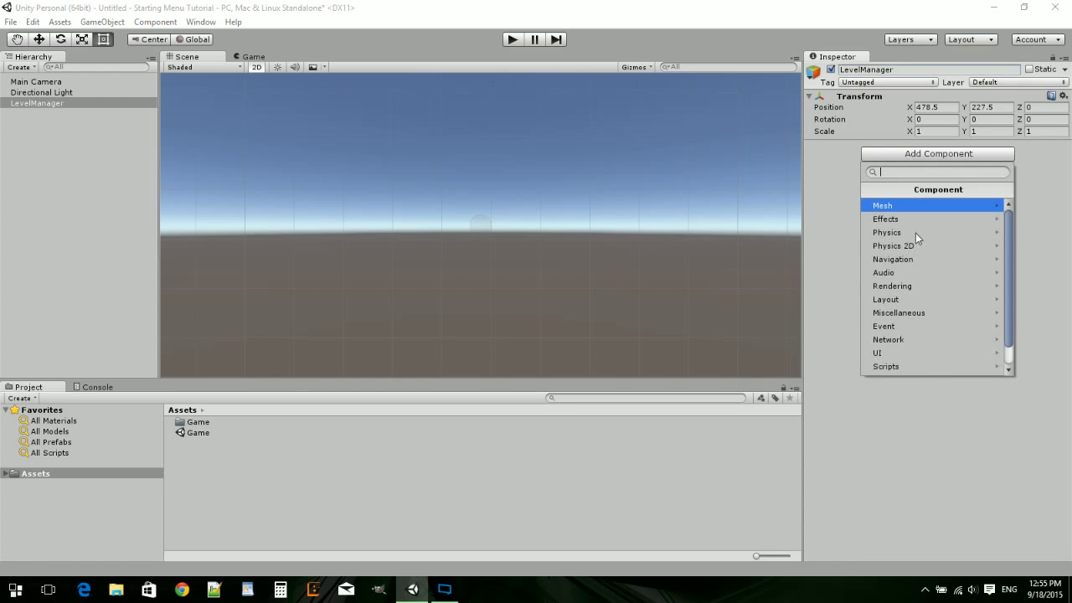
scroll(914, 354, down, 1)
click(909, 369)
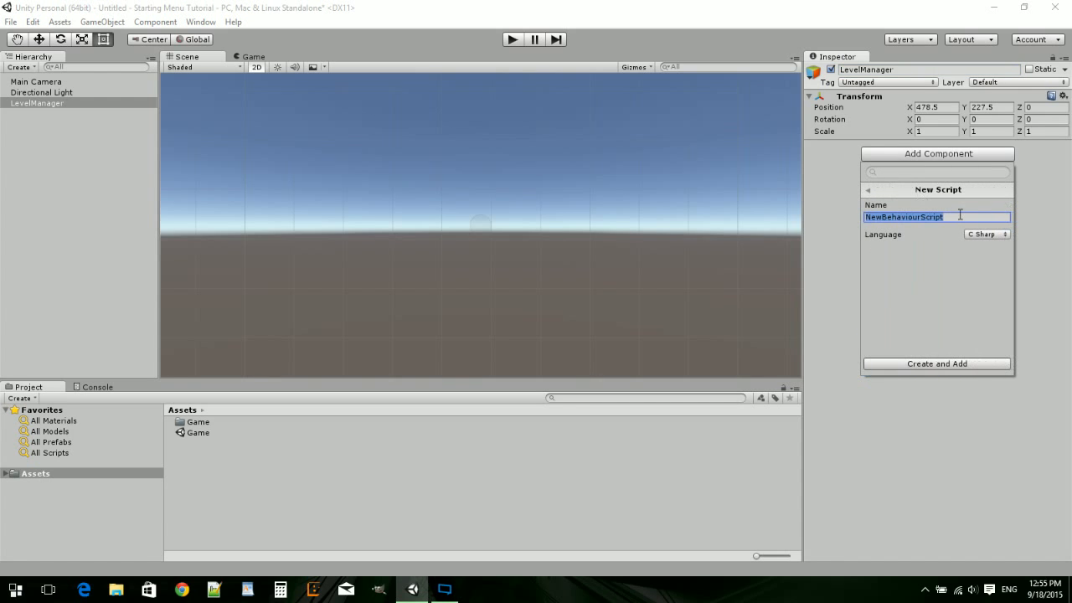
text(Levema)
key(BackSpace)
key(BackSpace)
key(BackSpace)
text(lMana)
key(Return)
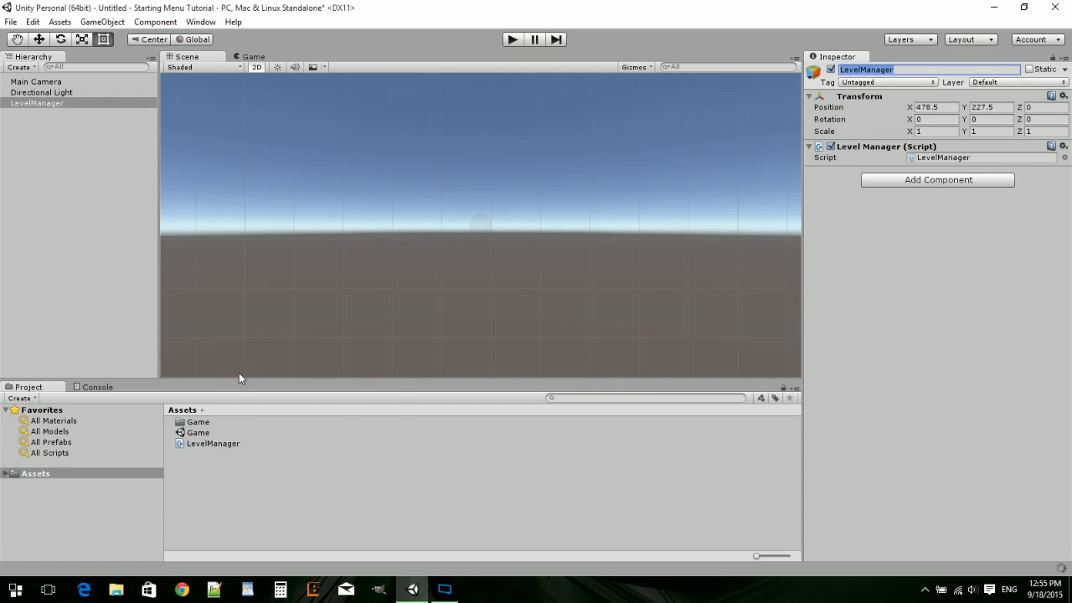
right_click(230, 436)
mouse_move(360, 193)
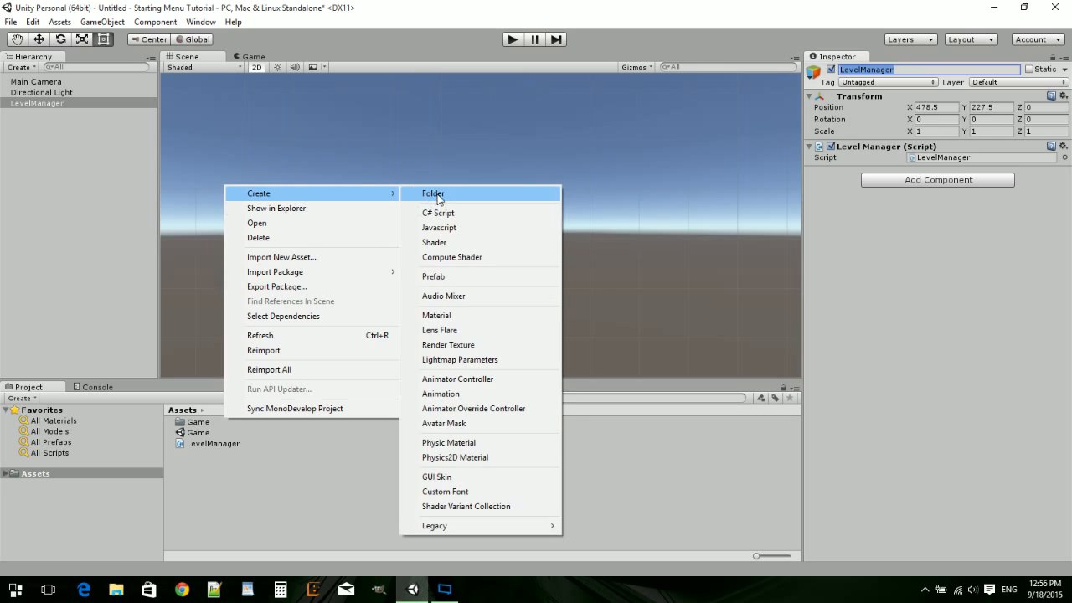
click(444, 194)
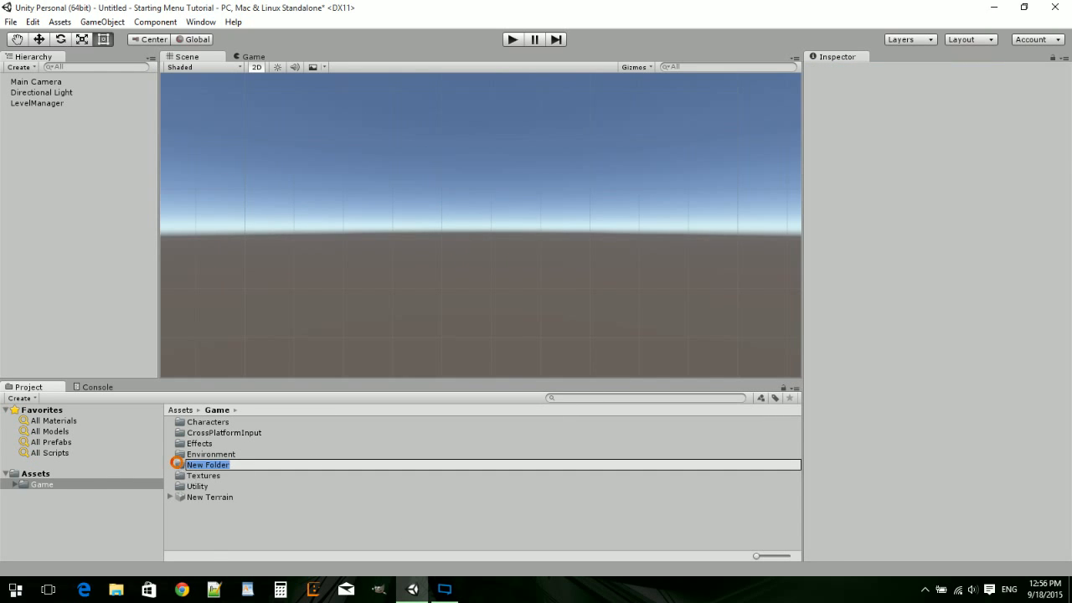
key(Return)
right_click(201, 465)
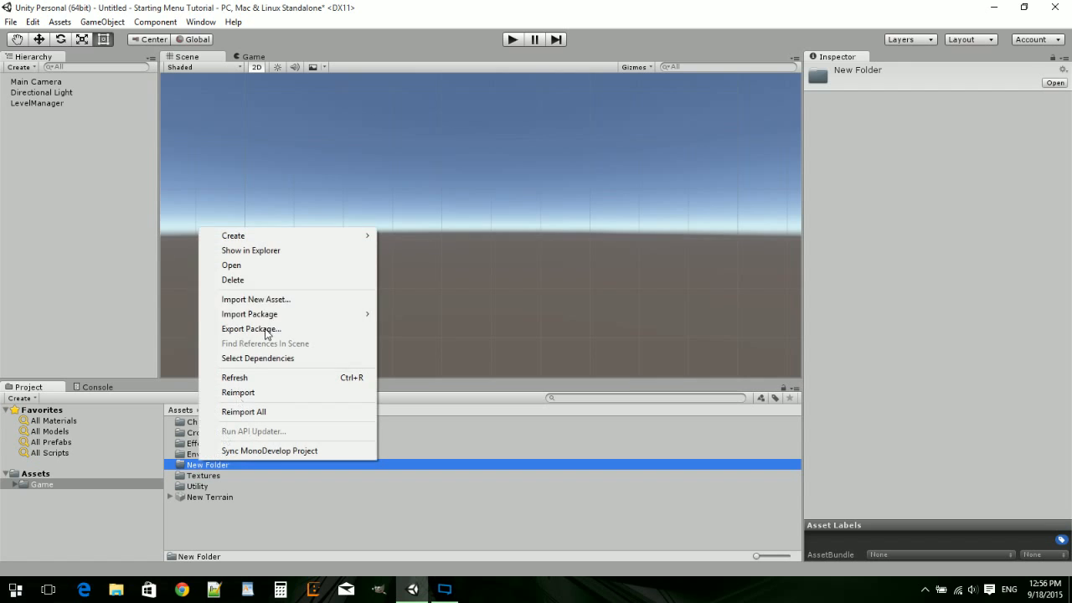
click(273, 281)
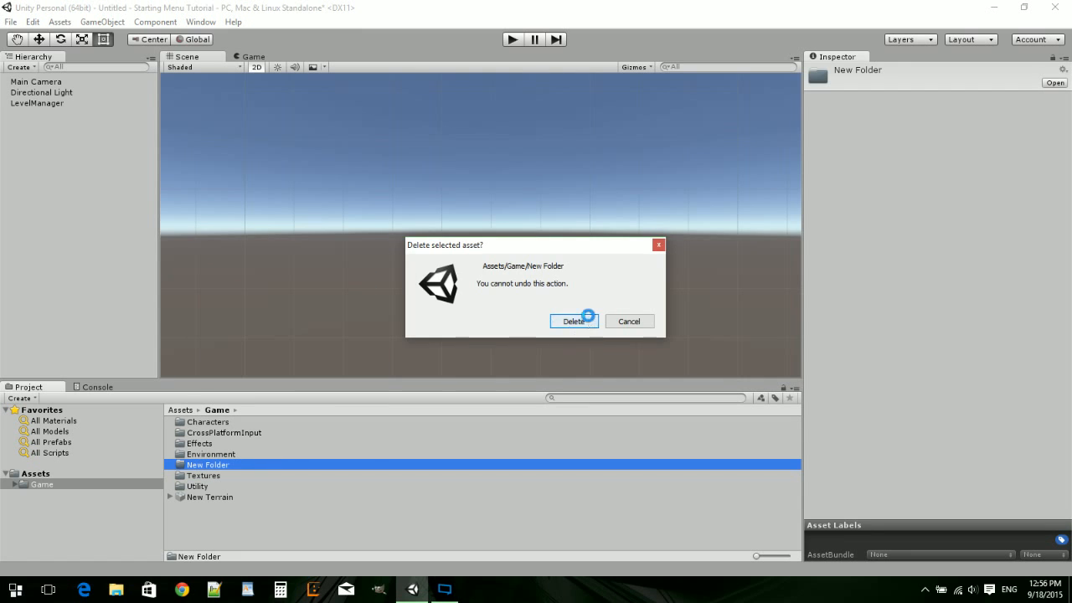
click(574, 323)
click(50, 474)
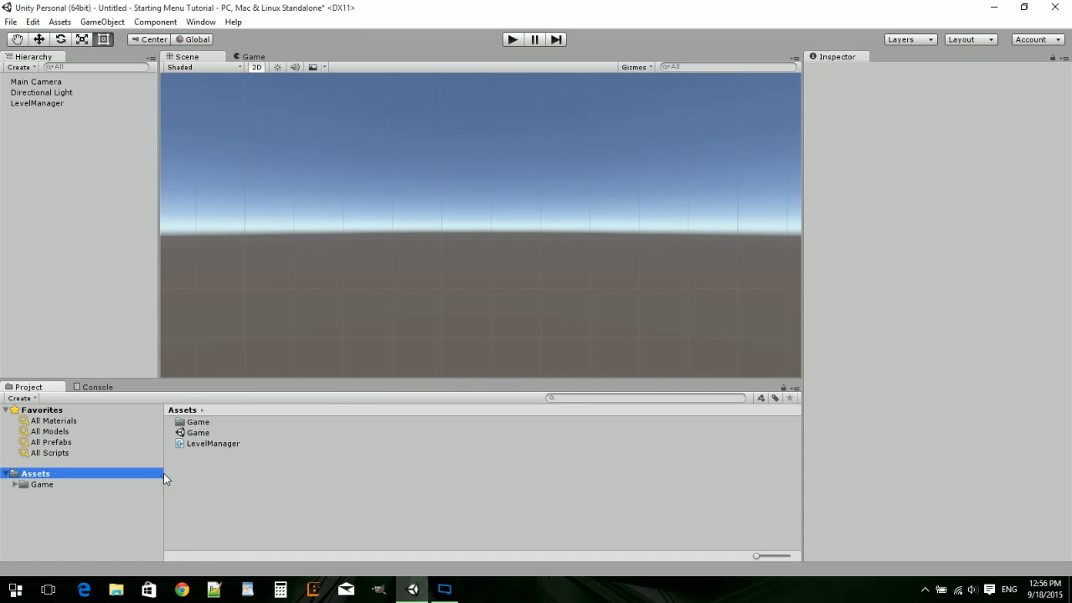
- Create a folder named Scripts directly inside the Assets folder
right_click(219, 461)
mouse_move(304, 238)
click(431, 241)
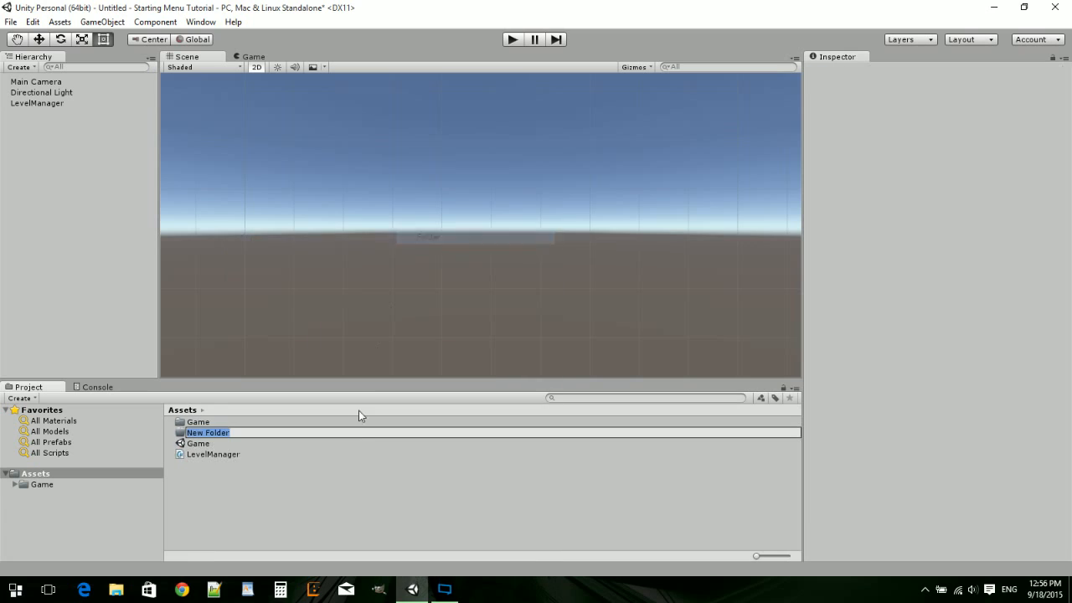
text(Sc)
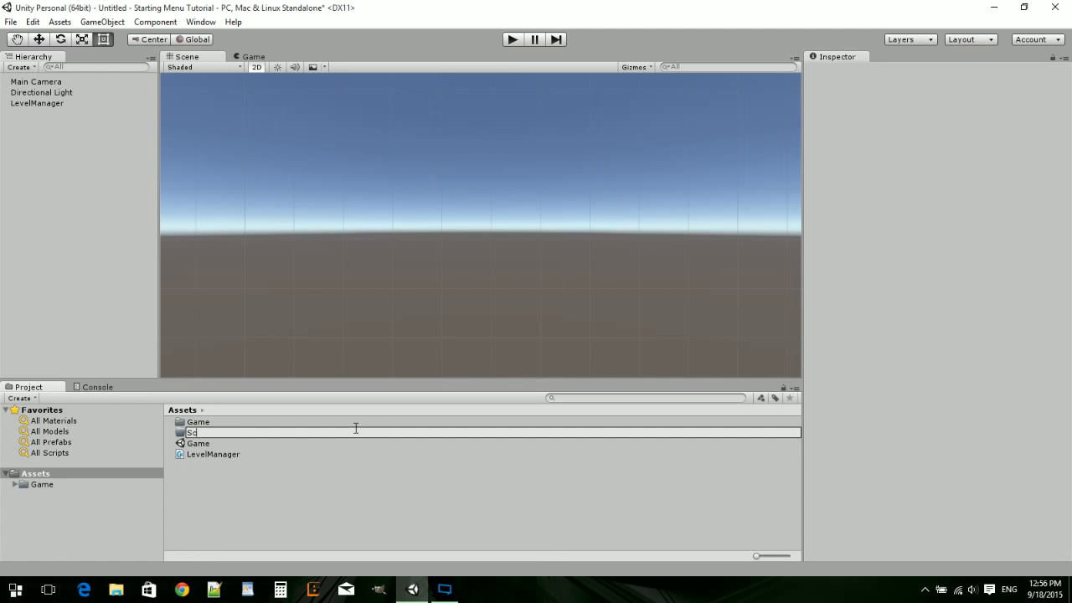
text(ripts)
key(Return)
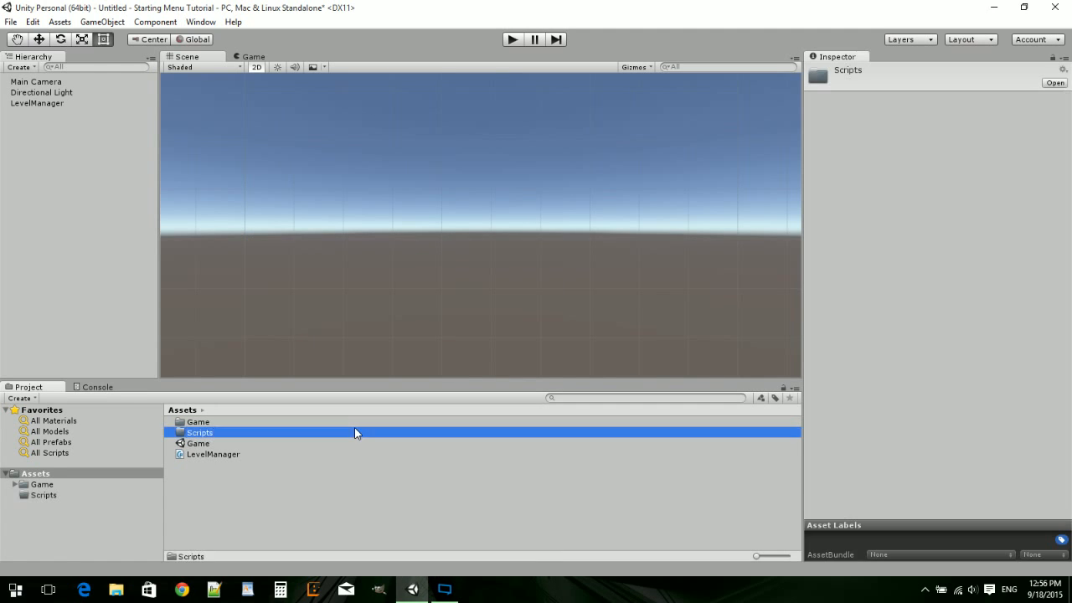
- Move the LevelManager script into the Scripts folder and leave nothing selected
click(184, 455)
drag(185, 455, 183, 432)
click(39, 94)
click(55, 123)
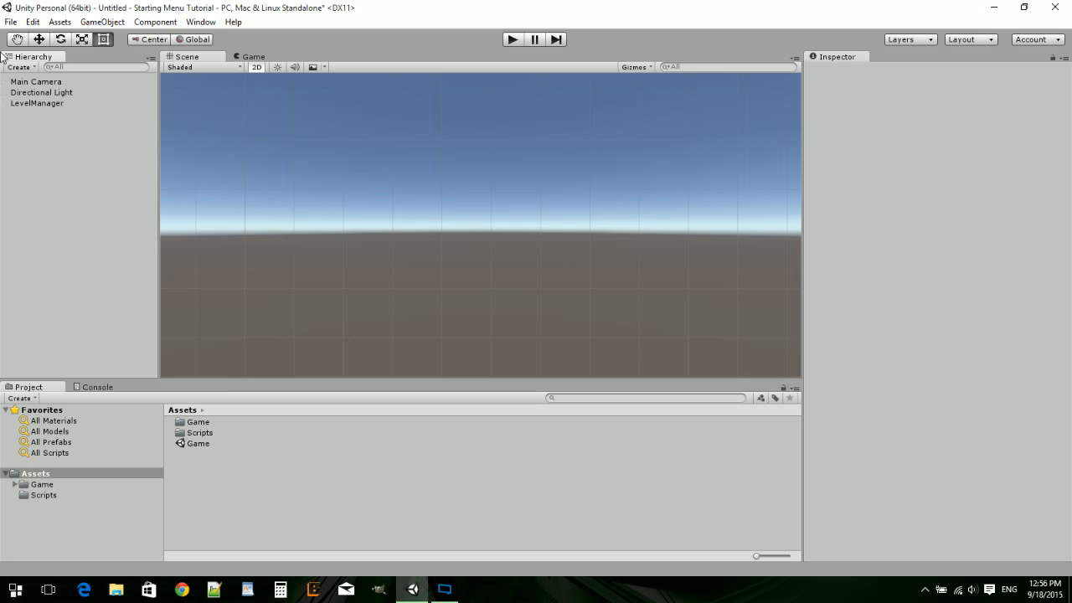
- Add a UI Panel to the scene
right_click(43, 122)
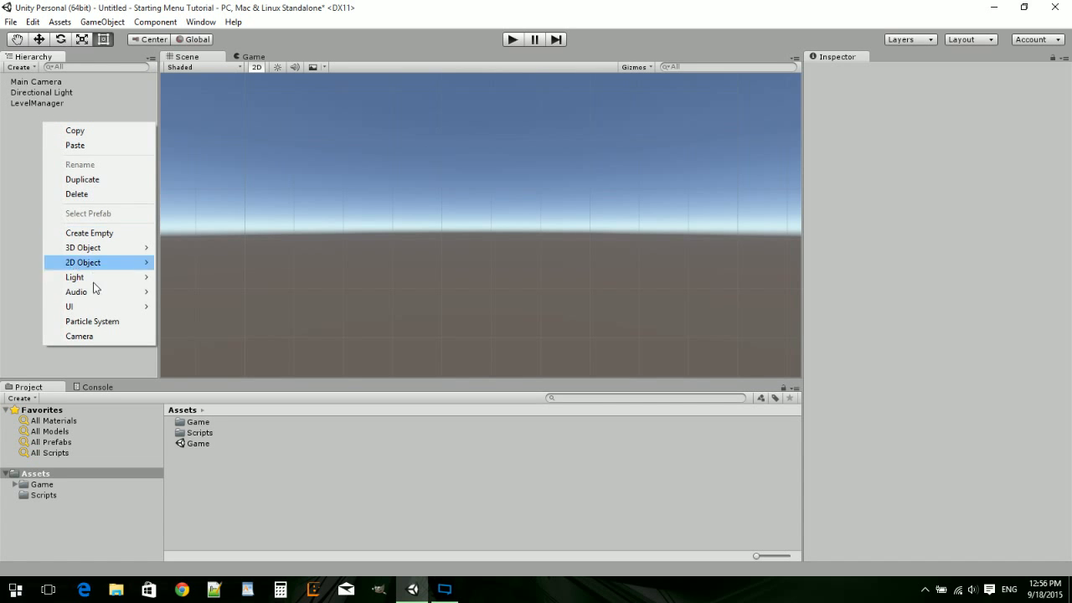
mouse_move(136, 305)
click(182, 306)
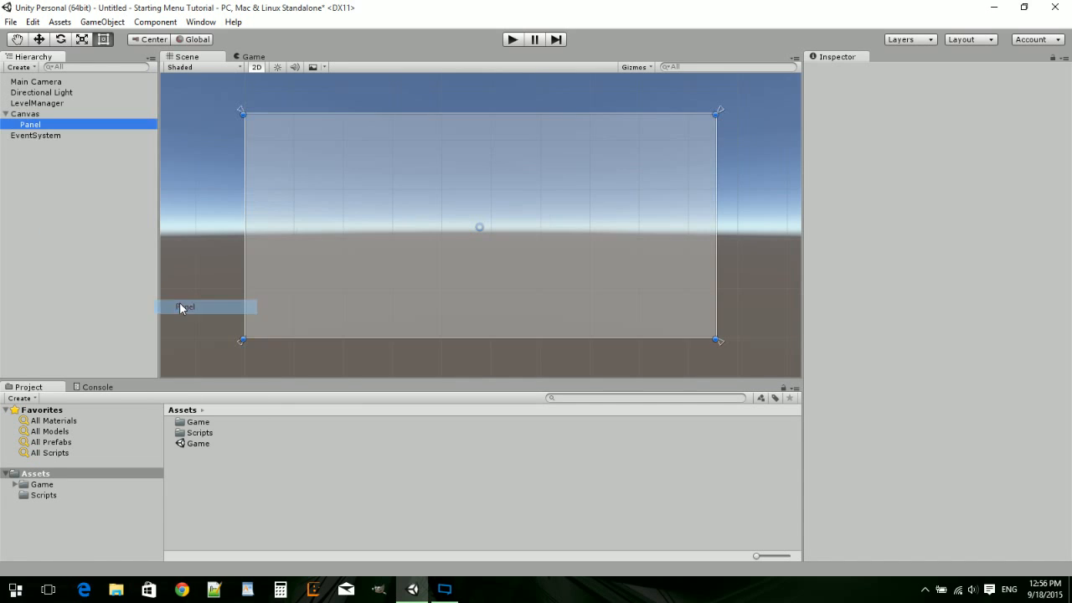
- Make the Main Camera a child of the Canvas and set its projection to Orthographic
click(47, 83)
drag(47, 83, 53, 124)
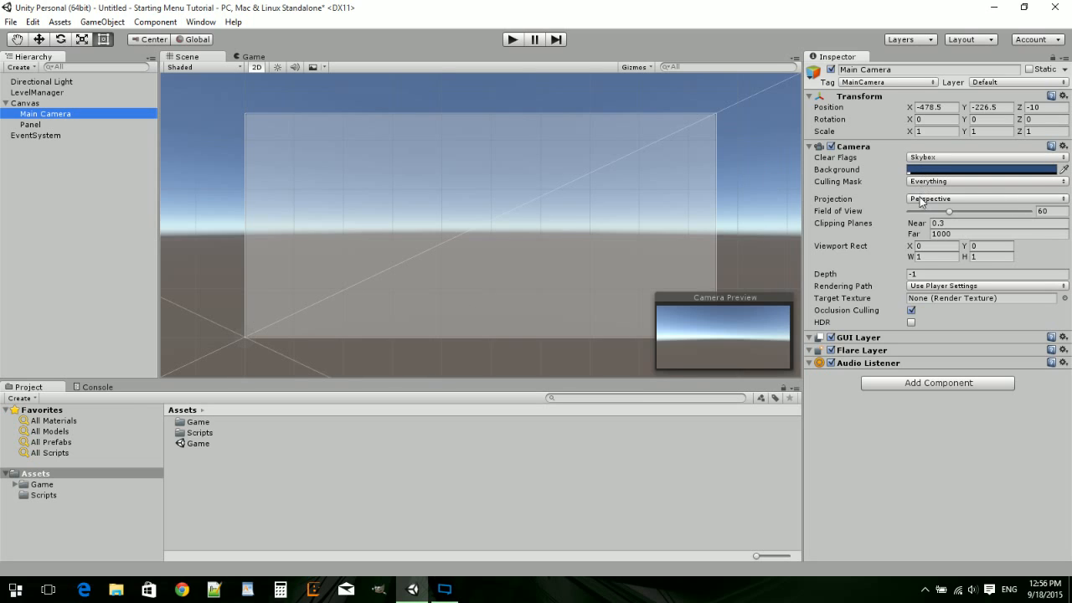
click(923, 199)
click(943, 229)
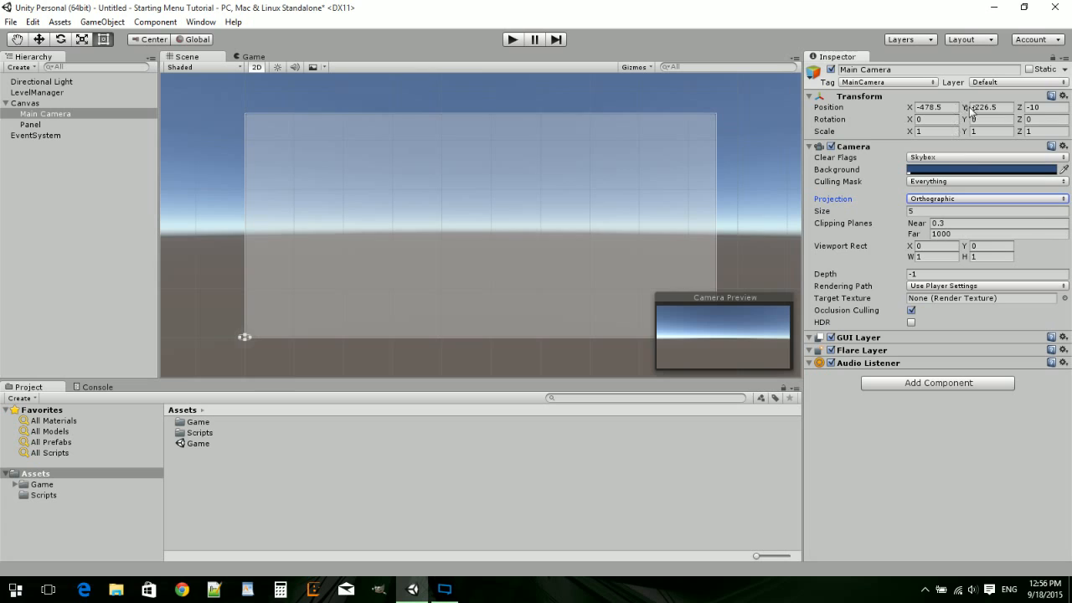
- Reset the Main Camera's position to 0 on X and Y, and set its Z position to -10
click(1062, 95)
click(1027, 110)
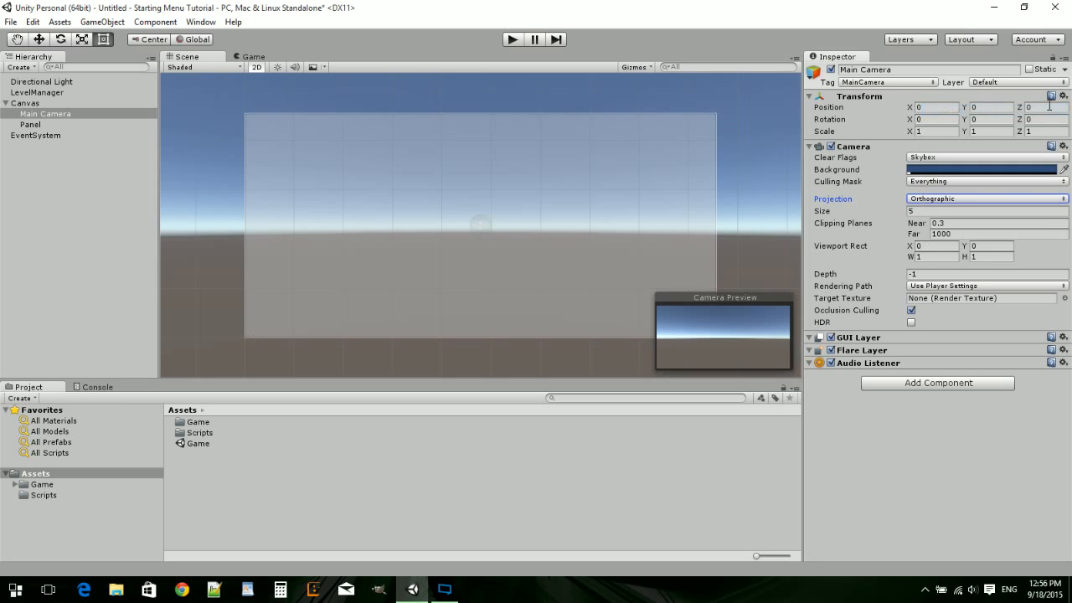
click(1049, 106)
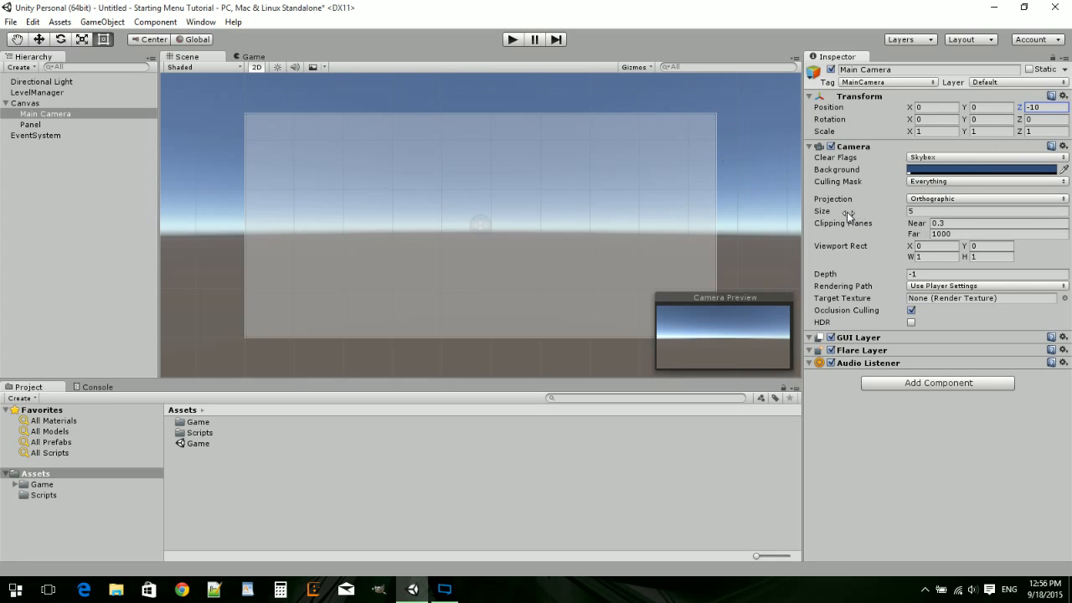
- Set the Main Camera's orthographic size to 227.5 and deselect the camera
click(822, 213)
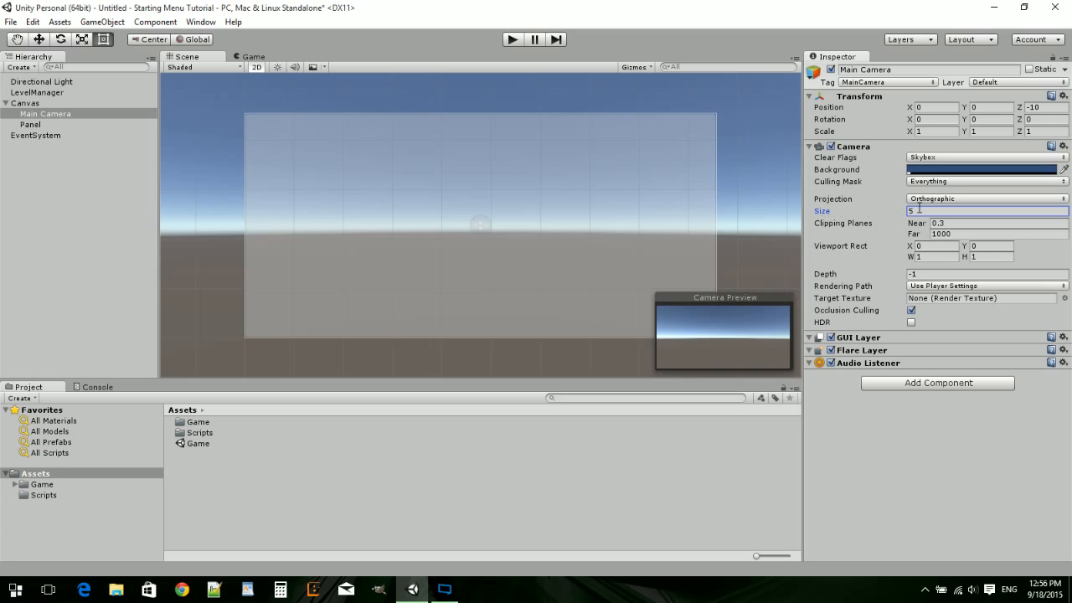
text(227)
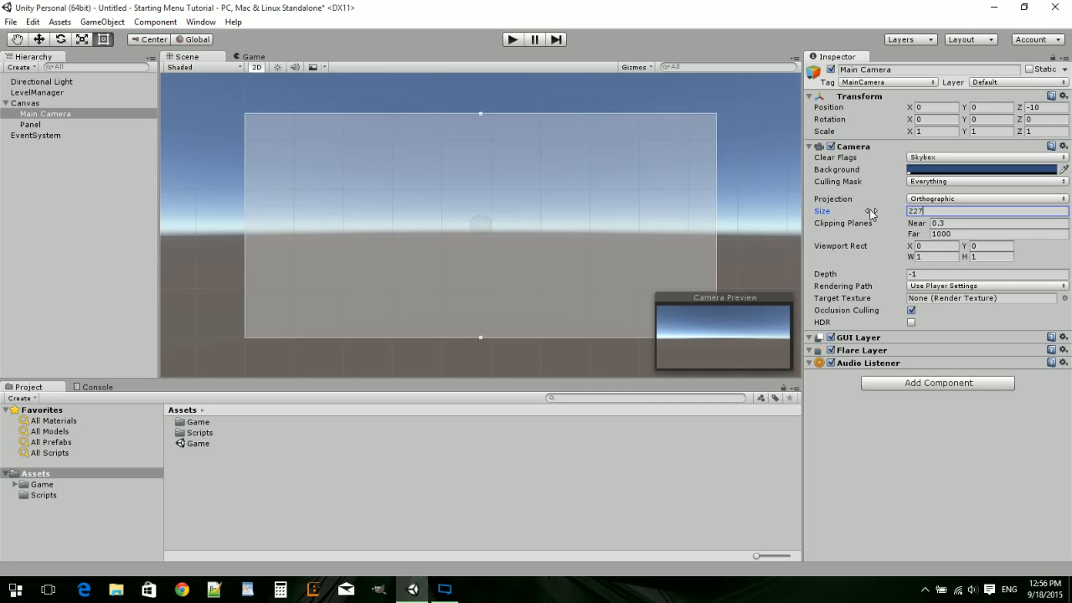
text(.5)
click(16, 155)
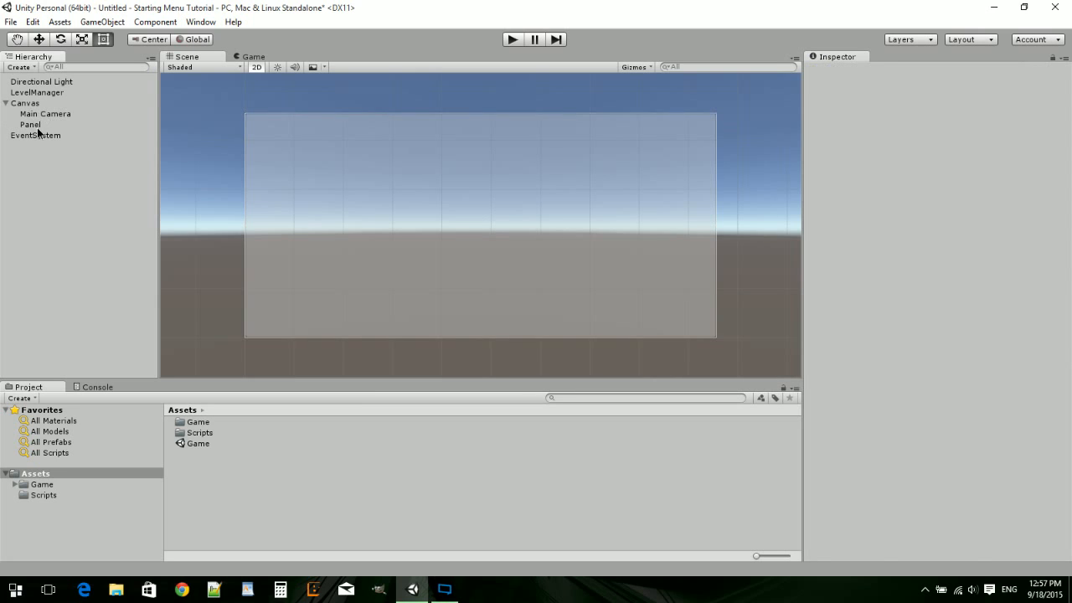
- Rename the Panel under the Canvas to Menu
click(36, 126)
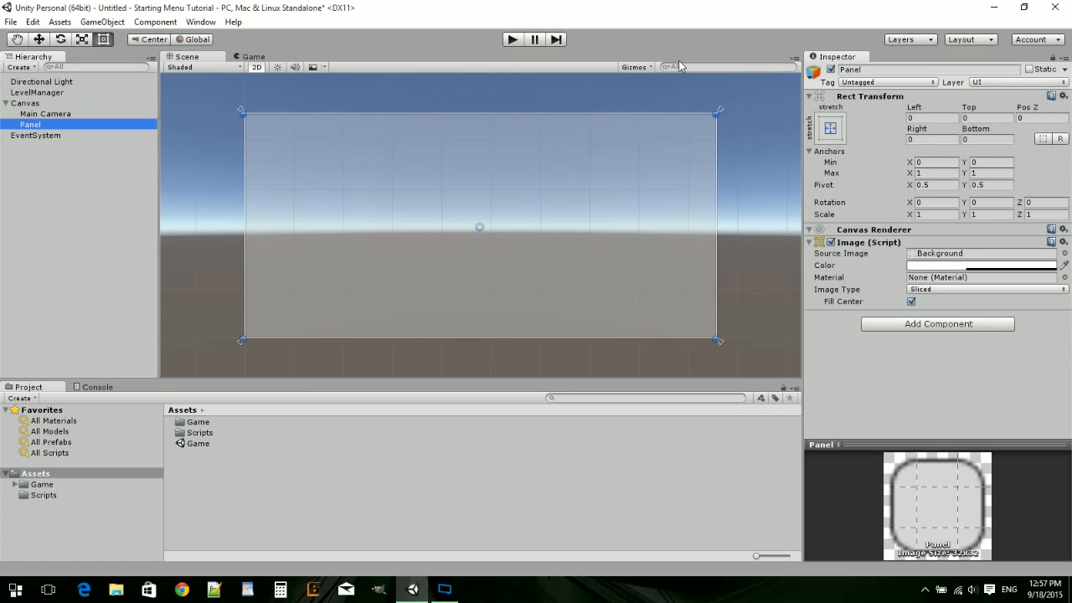
click(887, 70)
text(Me)
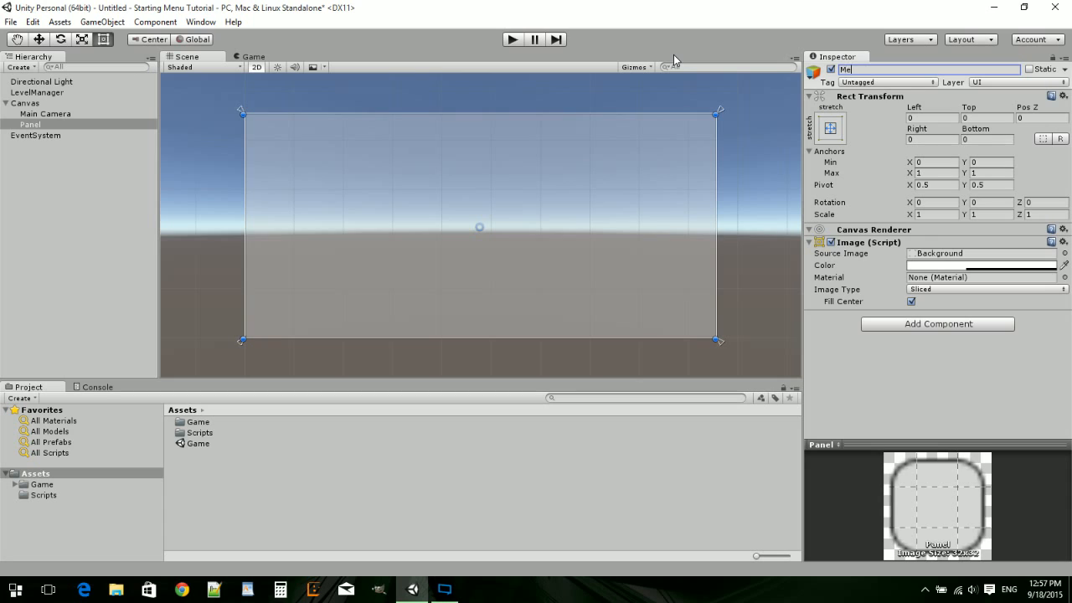
text(nu)
key(Return)
- Set the Menu panel's image color to a fully opaque gray with RGB values of 165
click(967, 265)
mouse_move(749, 147)
mouse_down()
mouse_move(736, 180)
mouse_move(719, 124)
mouse_move(707, 159)
mouse_up()
drag(770, 292, 930, 297)
click(864, 59)
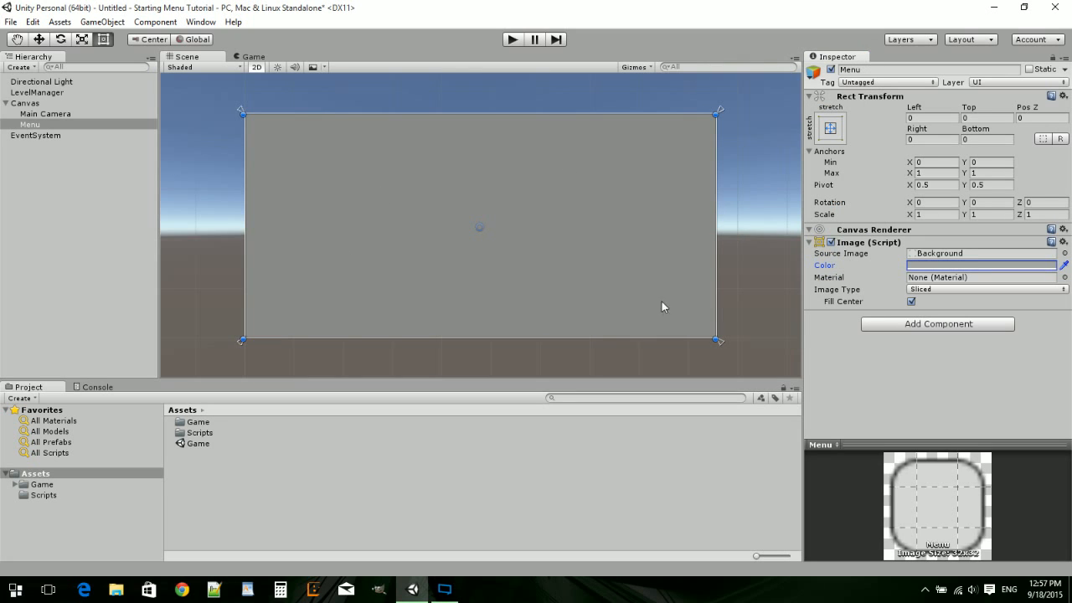
- Switch to the Game view and lower the alpha of the Menu panel's color to about 240
click(248, 57)
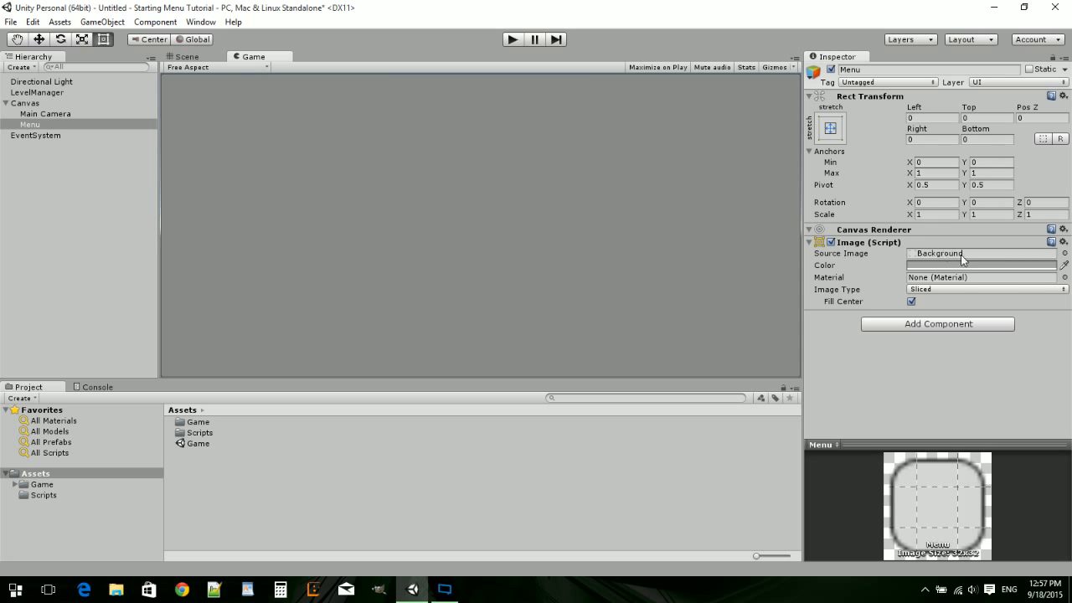
click(988, 264)
drag(796, 291, 836, 286)
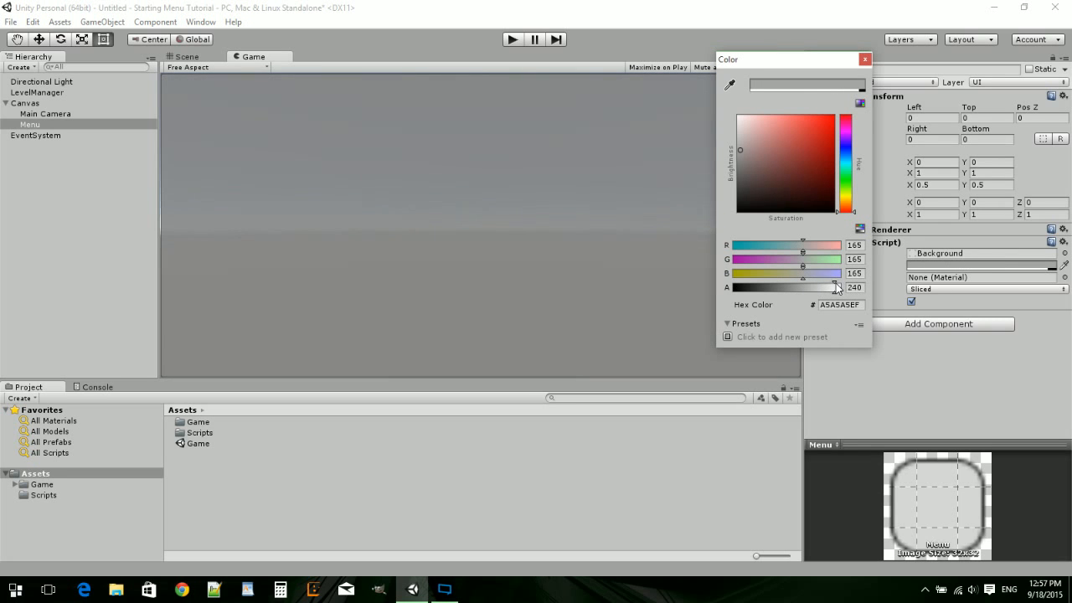
click(864, 59)
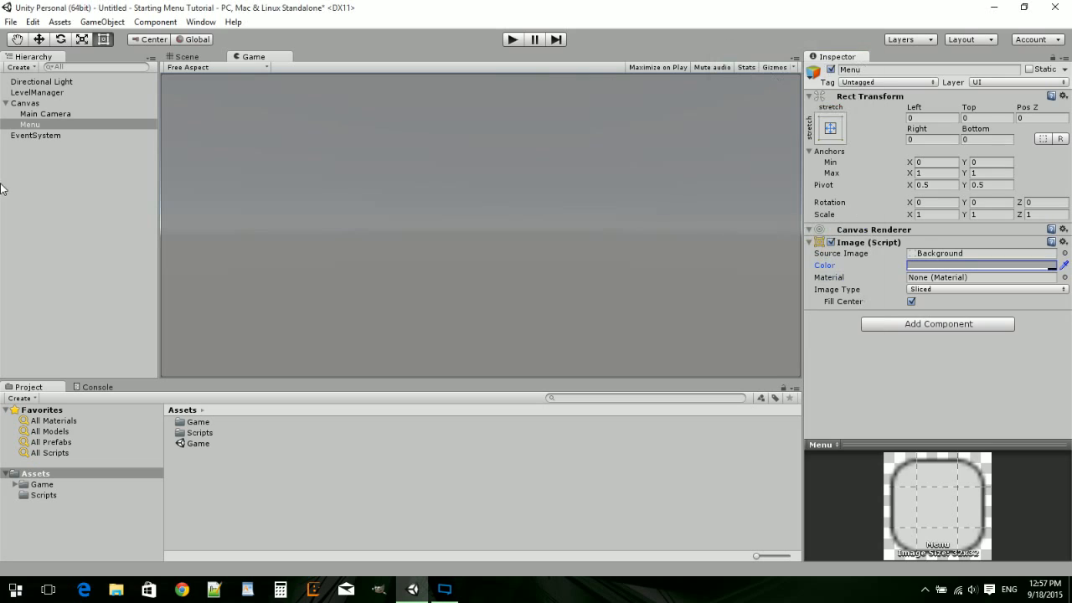
- Add a UI Button as a child of the Menu panel
right_click(40, 126)
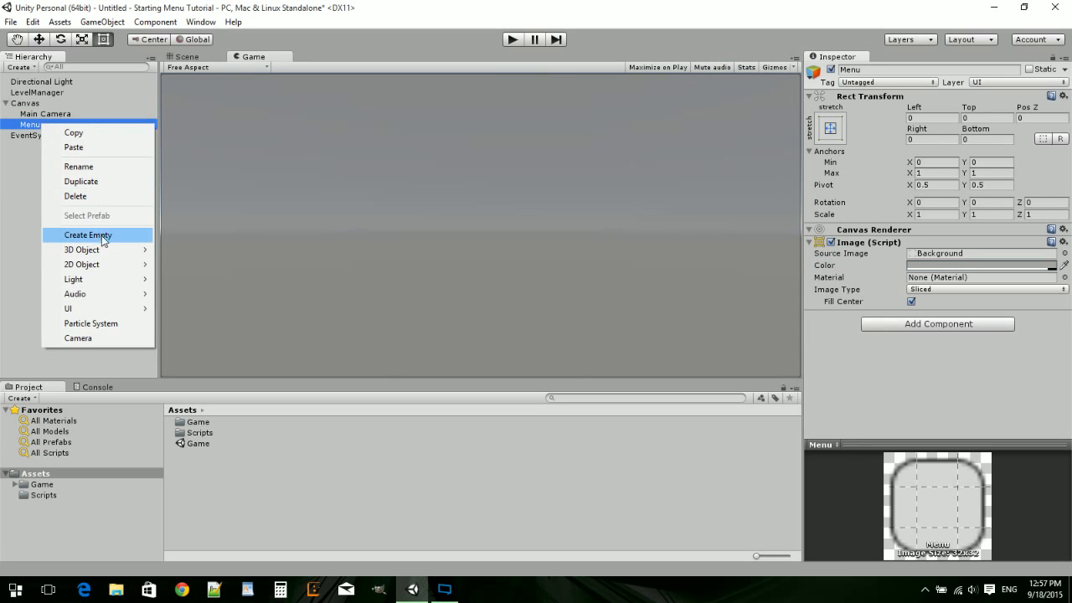
mouse_move(111, 308)
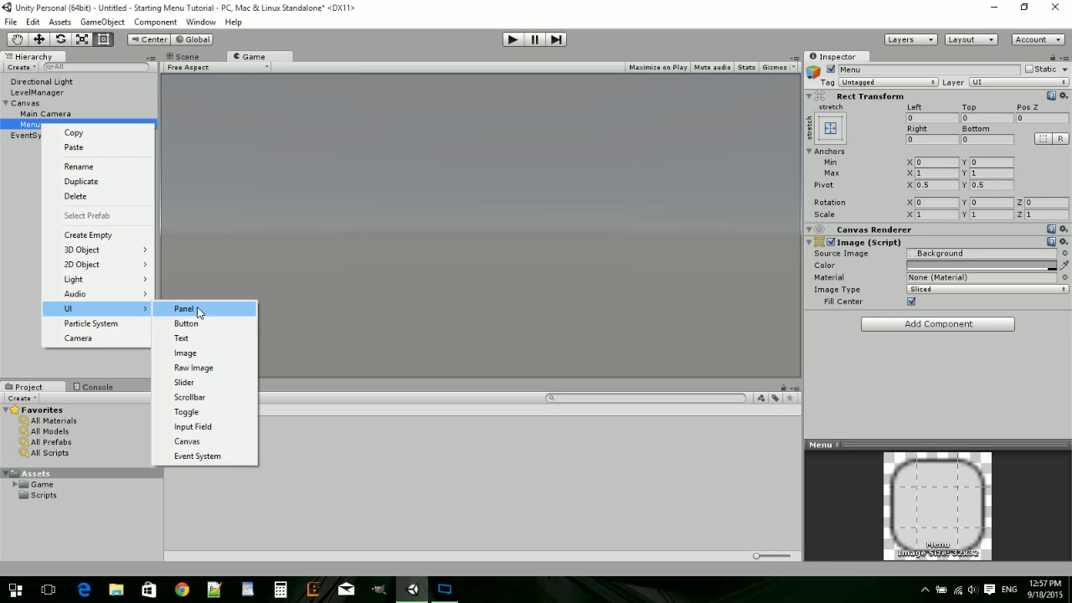
click(194, 325)
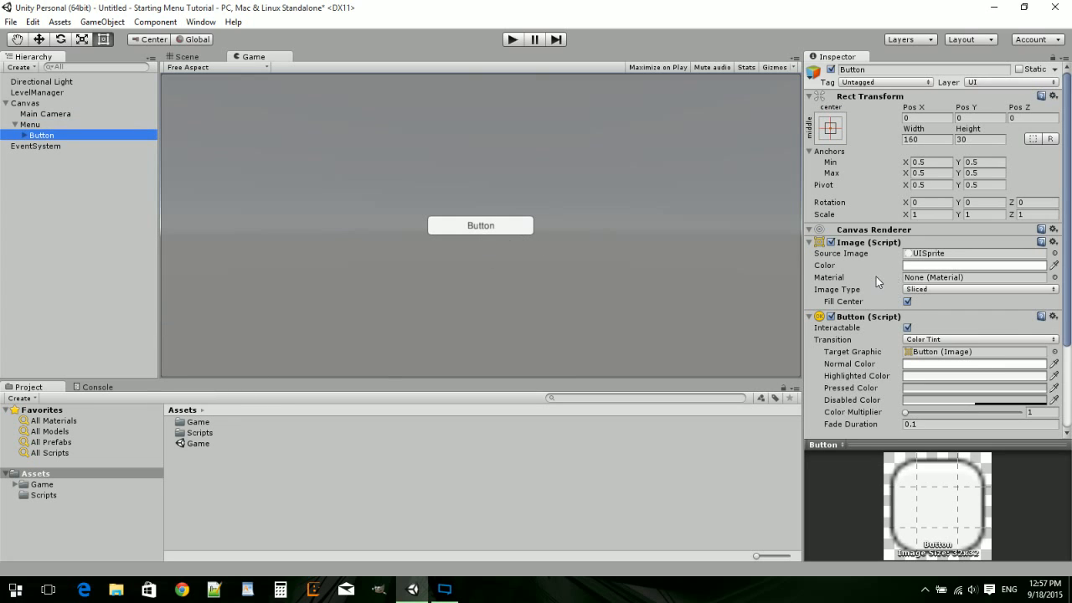
scroll(887, 263, down, 5)
scroll(863, 144, up, 2)
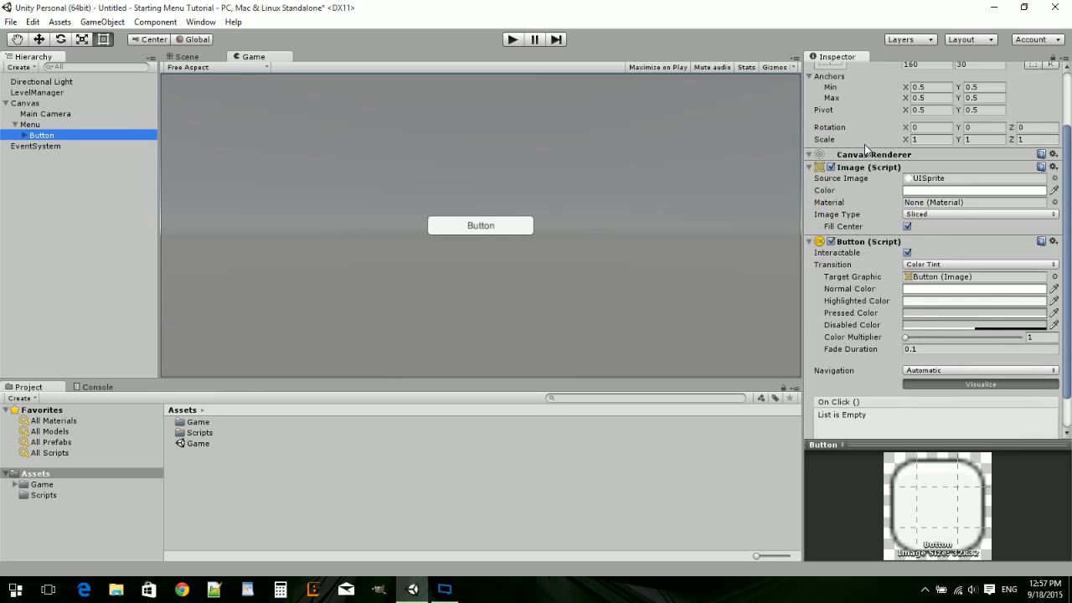
- Change the label text of the new button under the Menu panel to Play
click(24, 134)
click(46, 147)
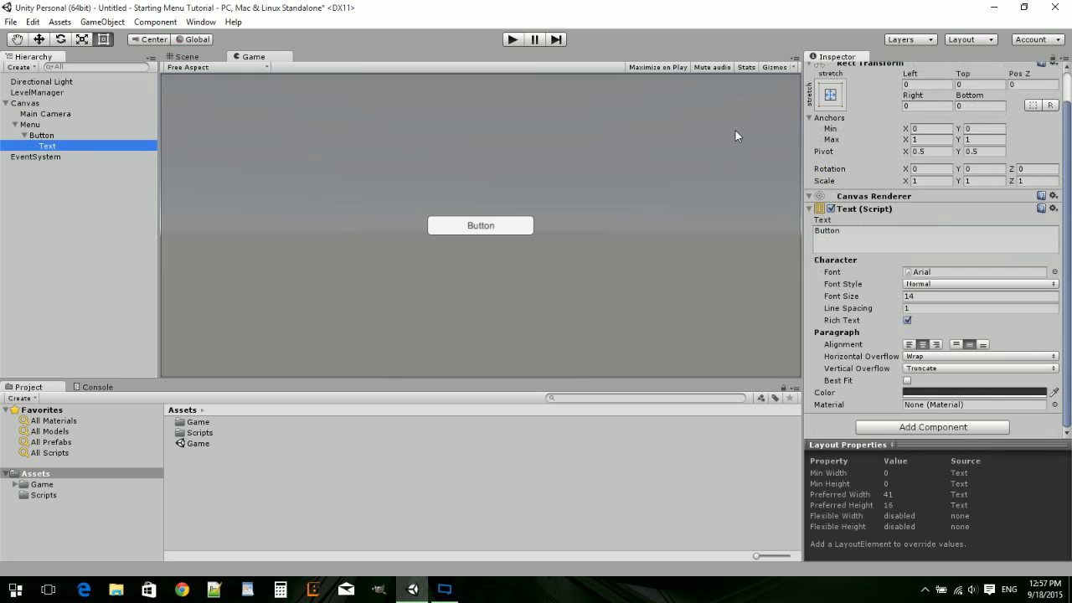
click(848, 227)
text(Play)
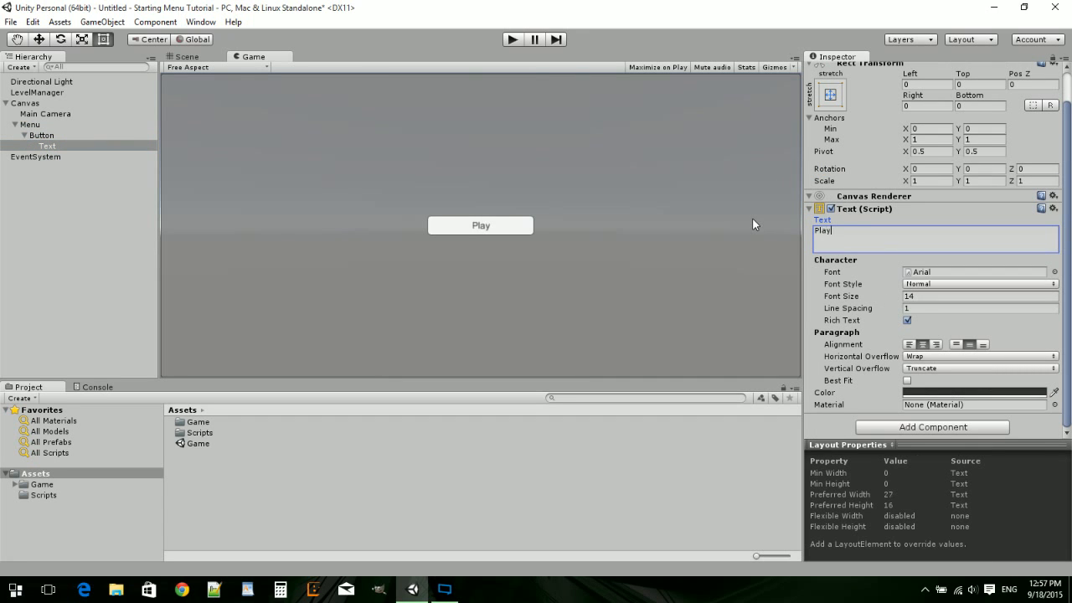
- Set the font size of the Play label to 32
drag(849, 295, 860, 296)
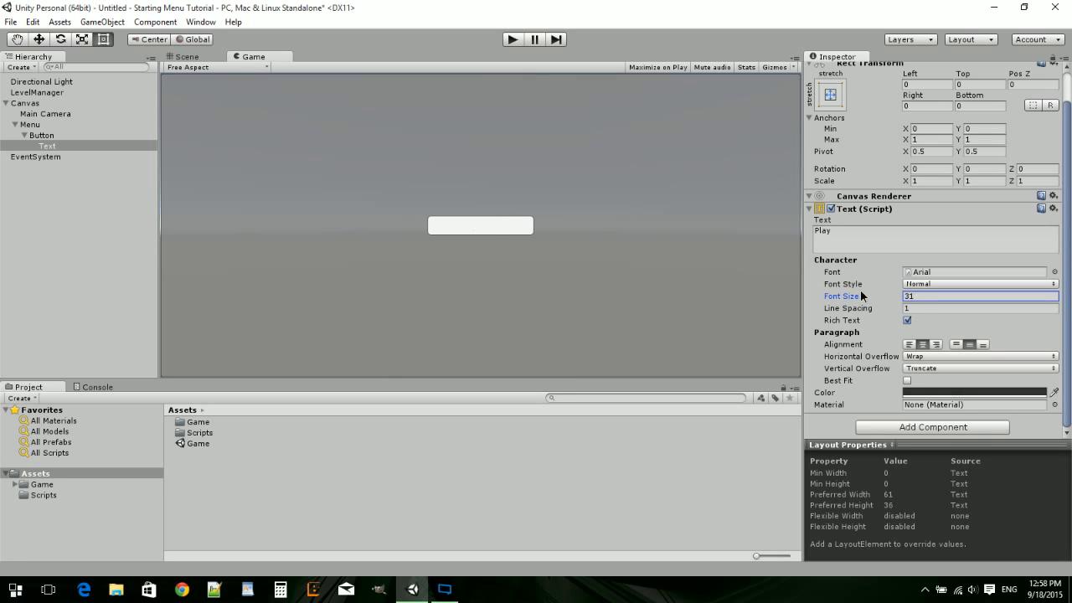
click(918, 298)
key(BackSpace)
text(2)
click(461, 225)
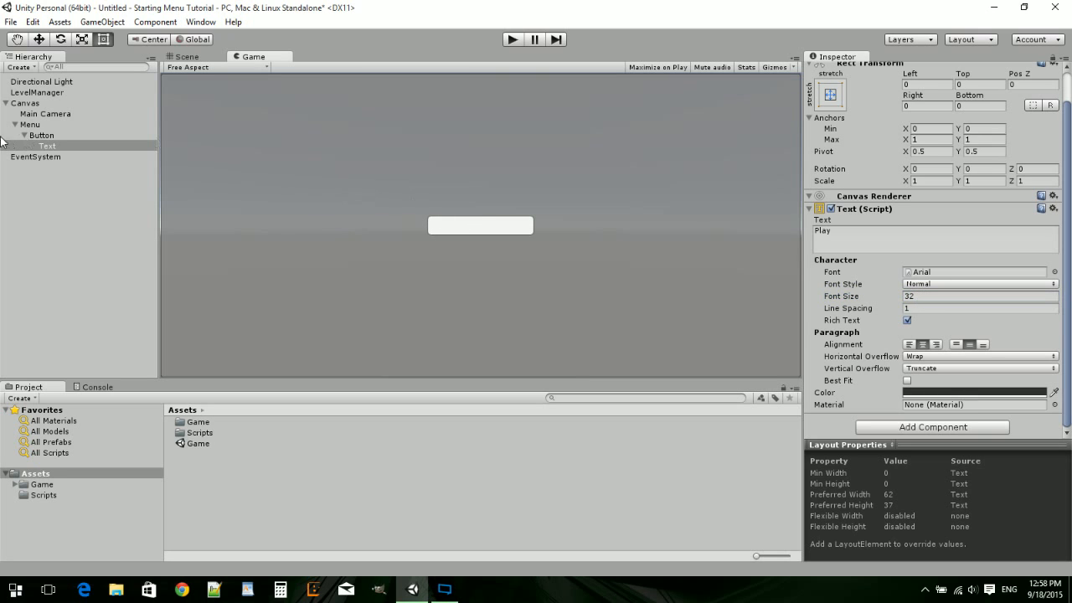
- In the Scene view, enlarge the button around its Play label to about 176 by 52
click(187, 56)
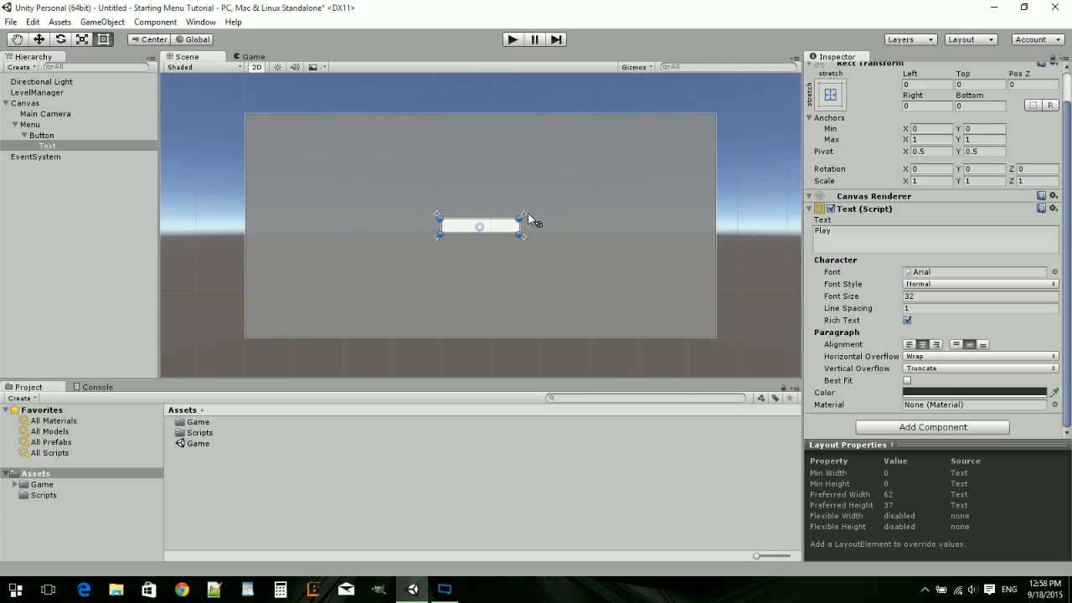
scroll(537, 218, up, 3)
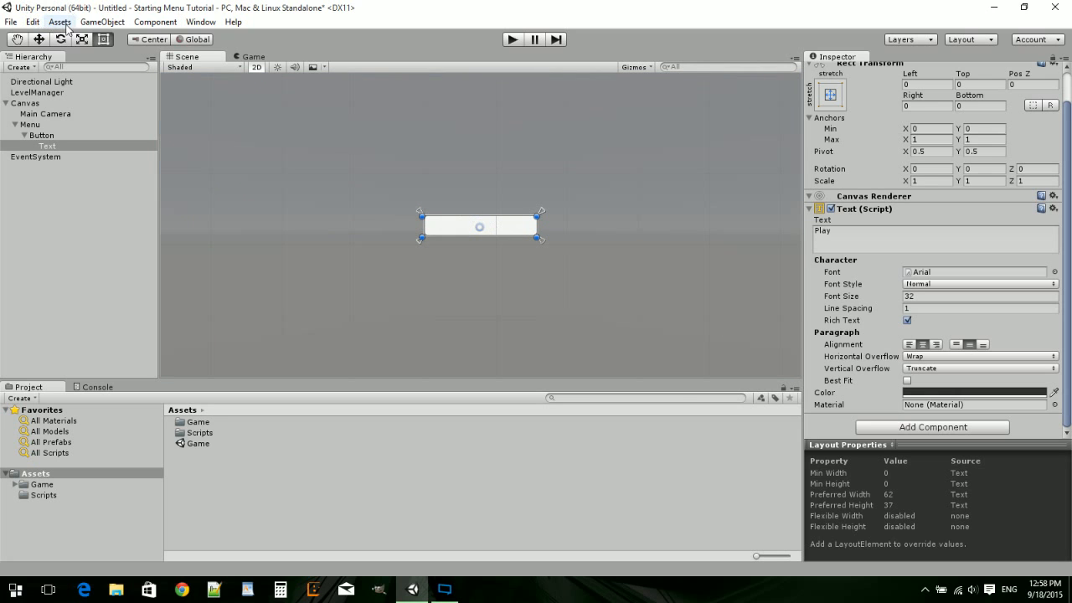
click(499, 216)
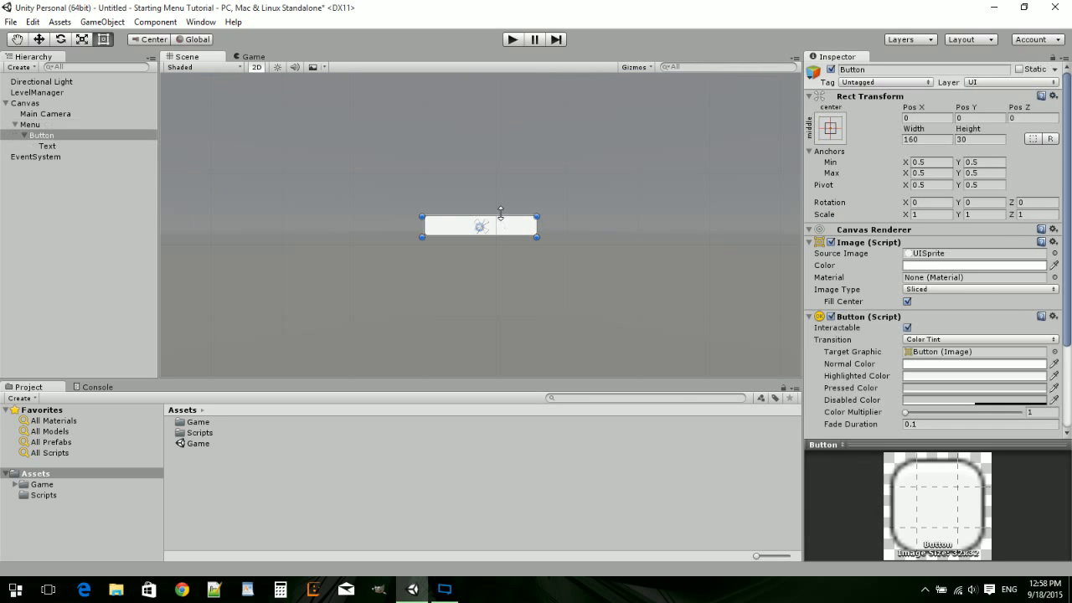
mouse_move(505, 216)
mouse_down()
mouse_move(505, 171)
mouse_move(503, 201)
mouse_move(547, 210)
mouse_move(492, 226)
mouse_up()
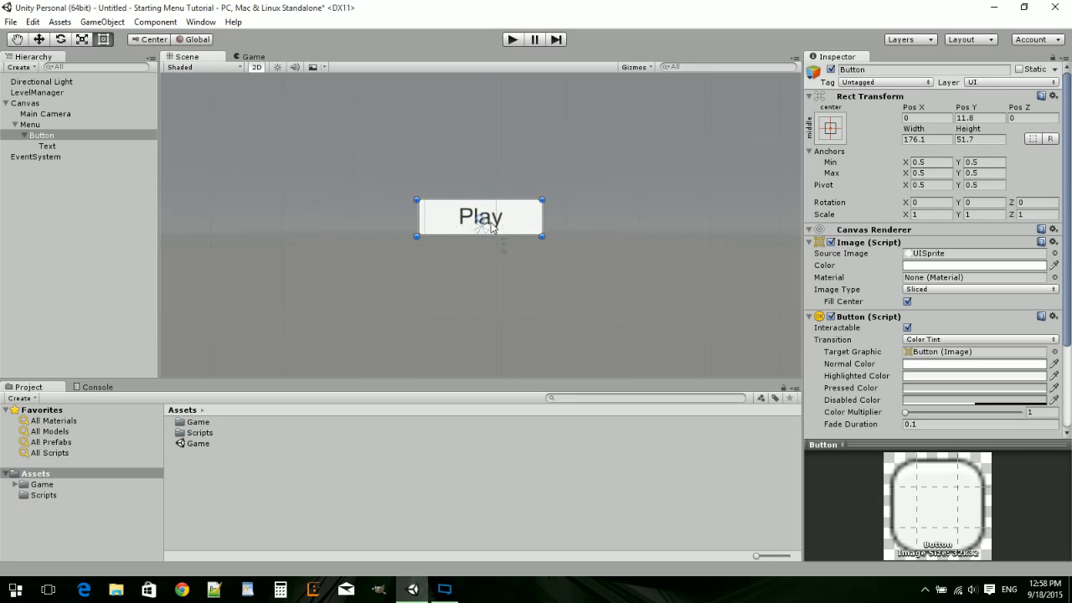
- Change the image color of the Play button to a medium green
click(920, 266)
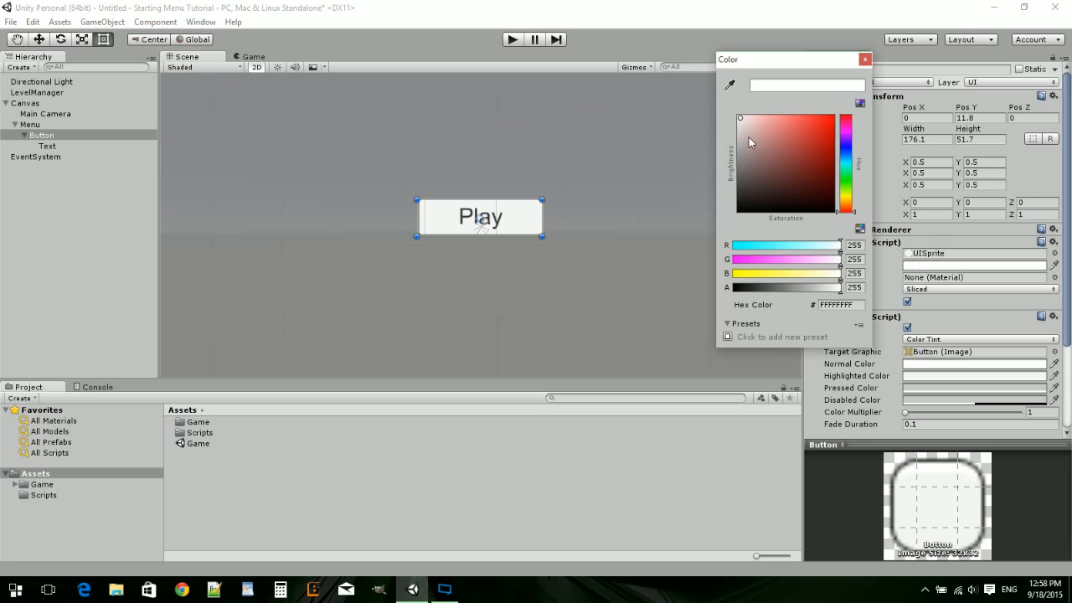
mouse_move(749, 138)
mouse_down()
mouse_move(734, 166)
mouse_move(739, 139)
mouse_move(802, 140)
mouse_up()
click(846, 165)
drag(847, 168, 850, 180)
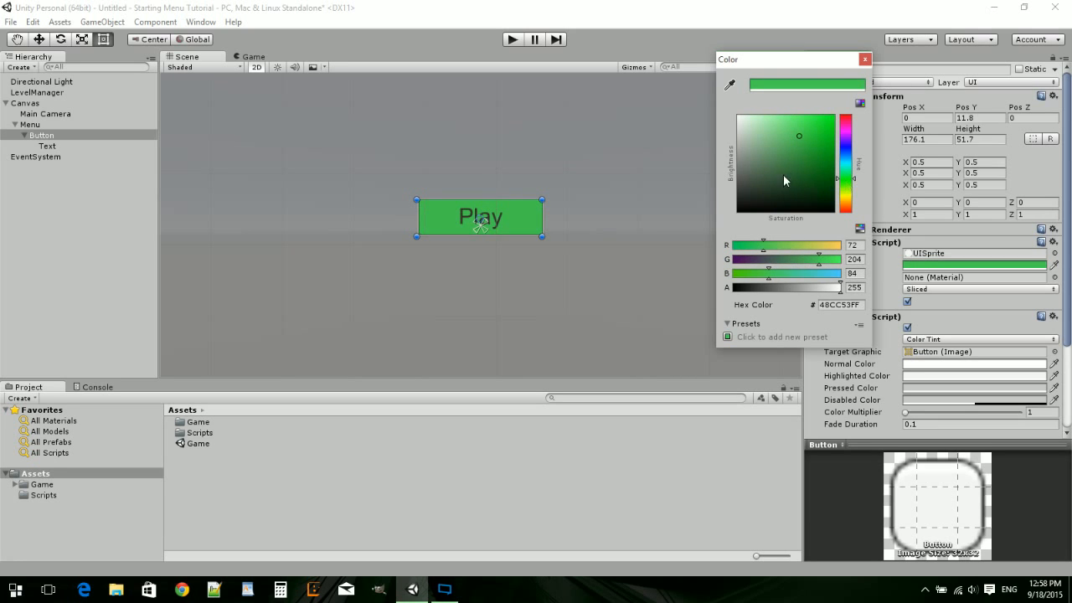
drag(783, 175, 796, 144)
click(865, 60)
- Set the Play label's text color to white and check the button in the Game view
click(47, 145)
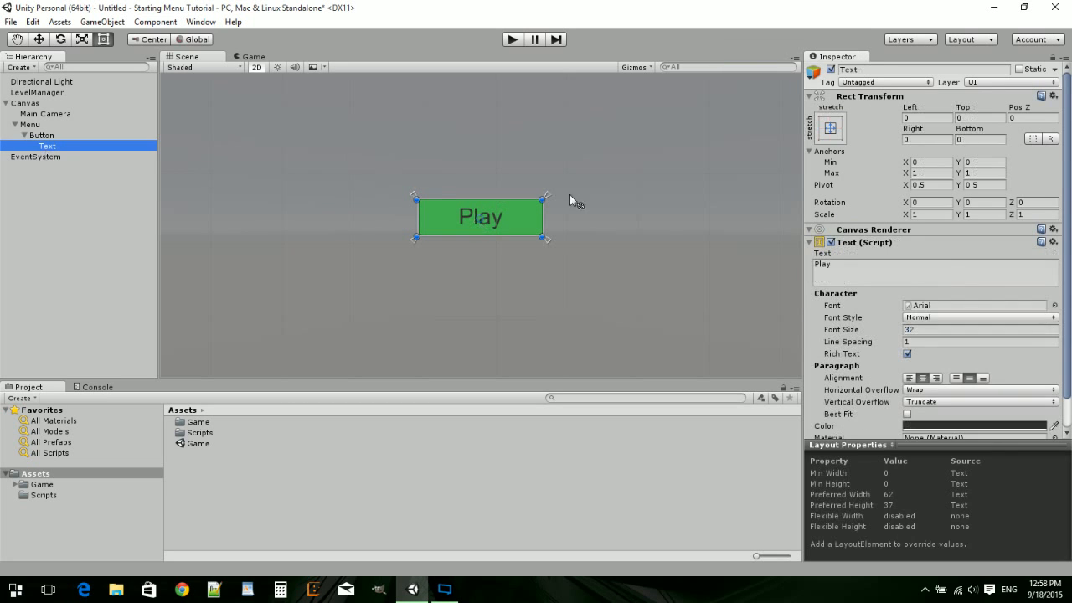
click(921, 426)
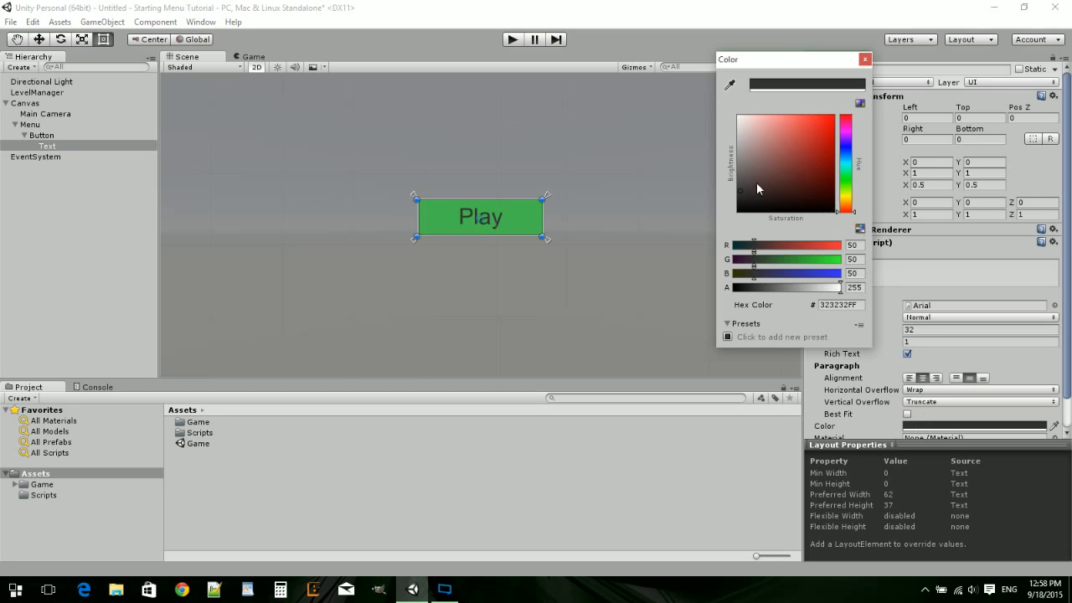
drag(756, 182, 707, 77)
click(887, 185)
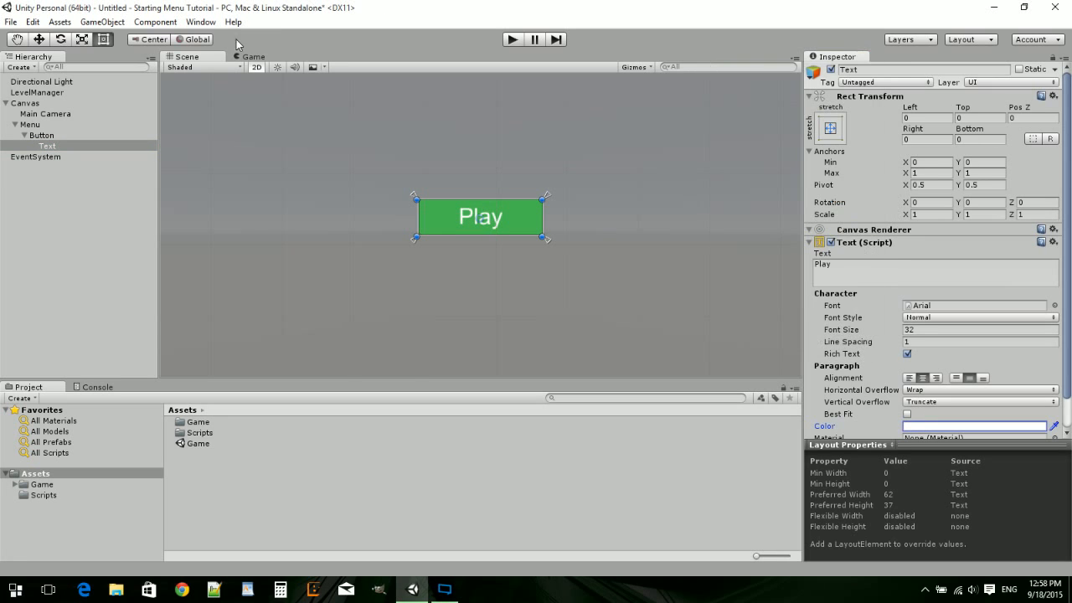
click(239, 57)
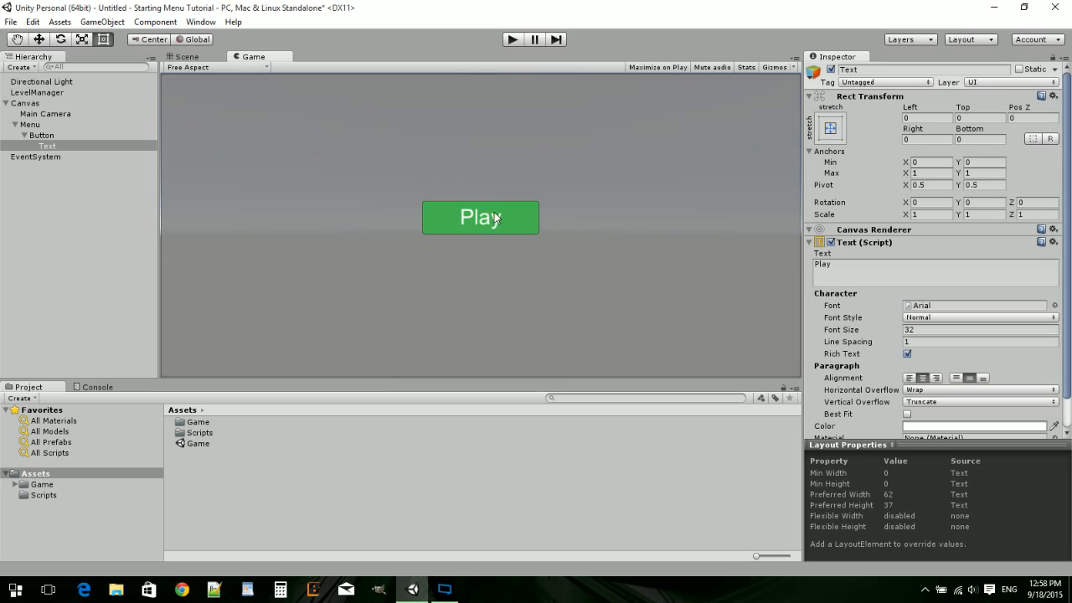
click(176, 58)
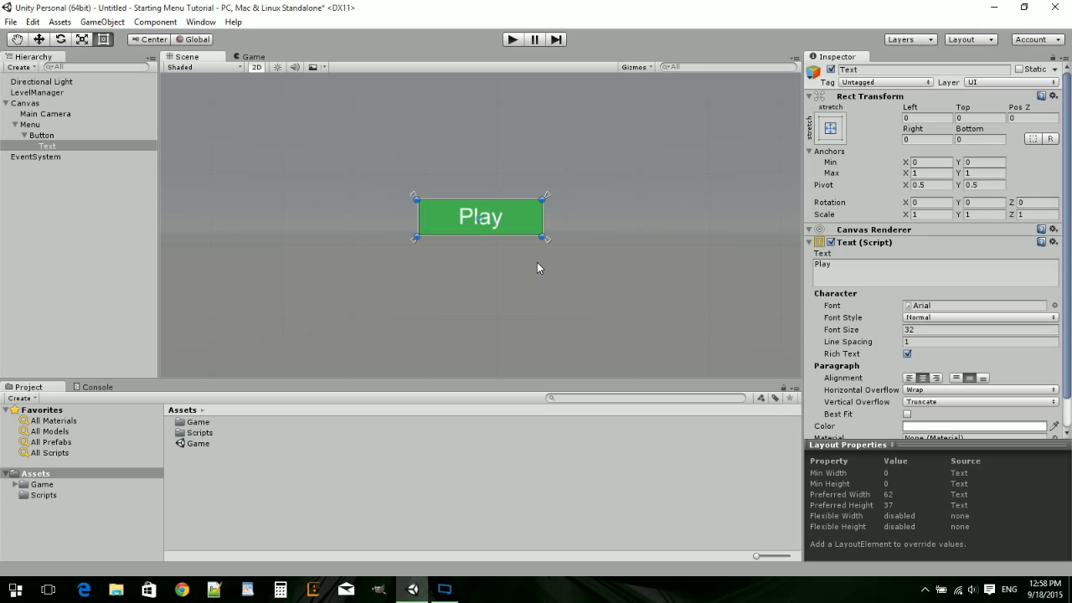
- Duplicate the whole green button twice under the Menu panel, without keeping any extra copy of its text
key(ctrl+d)
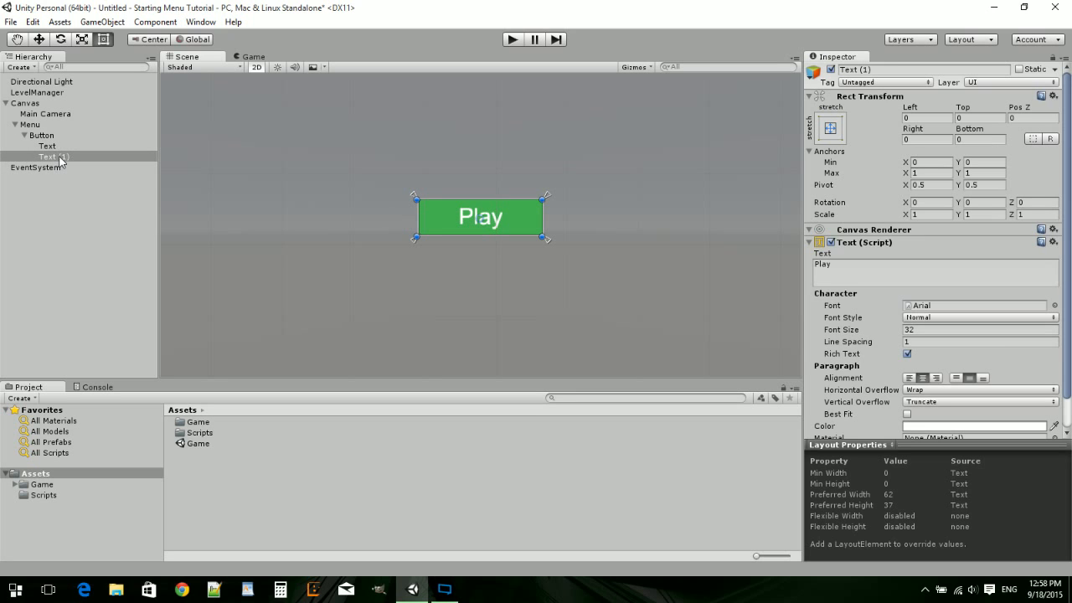
key(Delete)
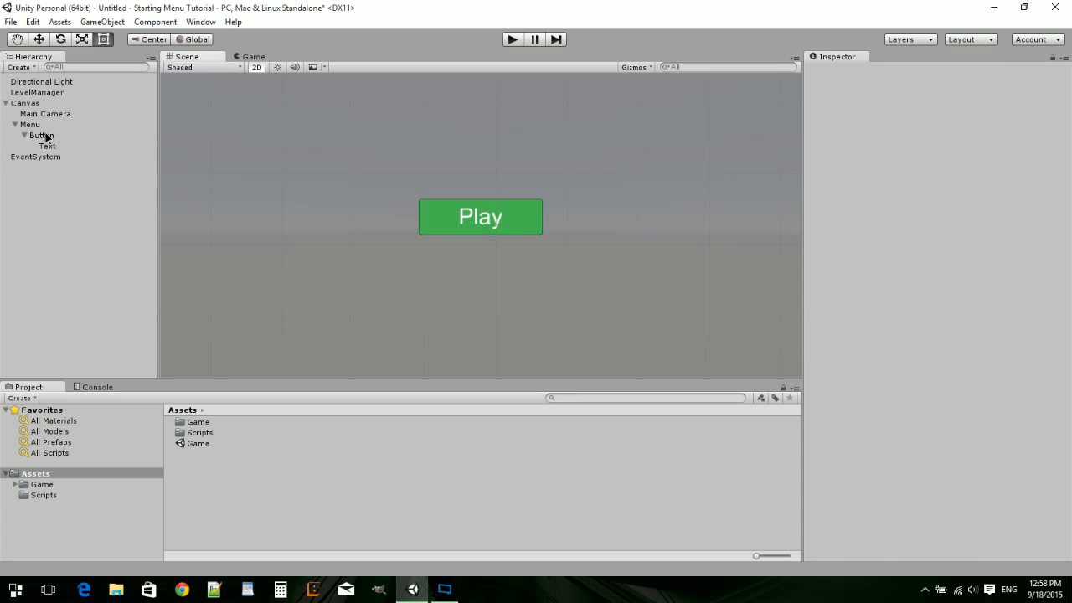
click(42, 135)
click(25, 135)
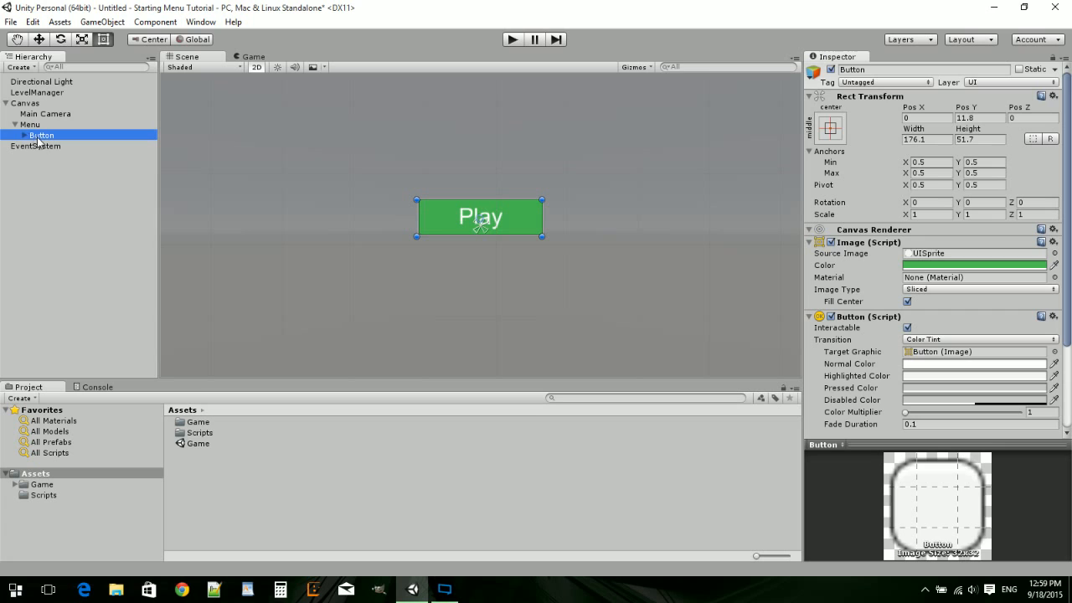
key(ctrl+d)
key(ctrl+d)
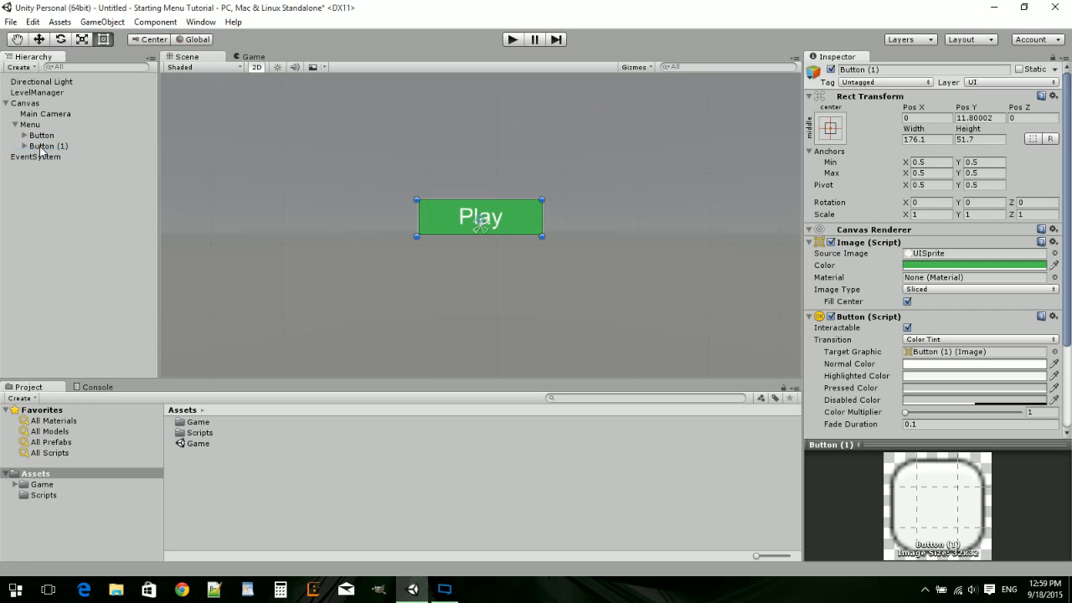
- Rename the first button under the Menu panel to Play Button
click(43, 135)
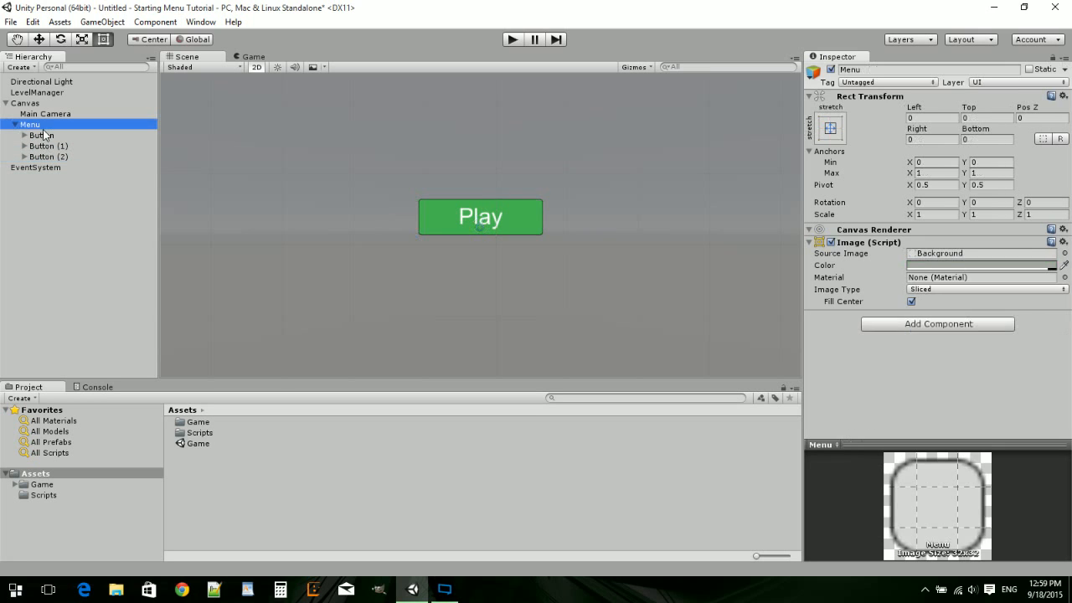
click(841, 69)
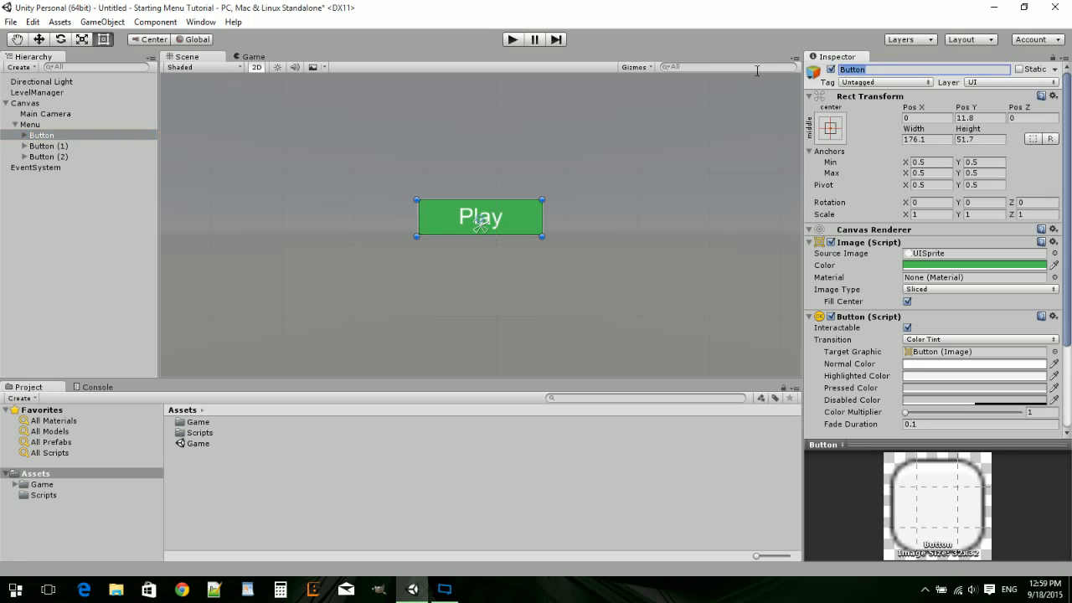
text(Play Button)
key(Return)
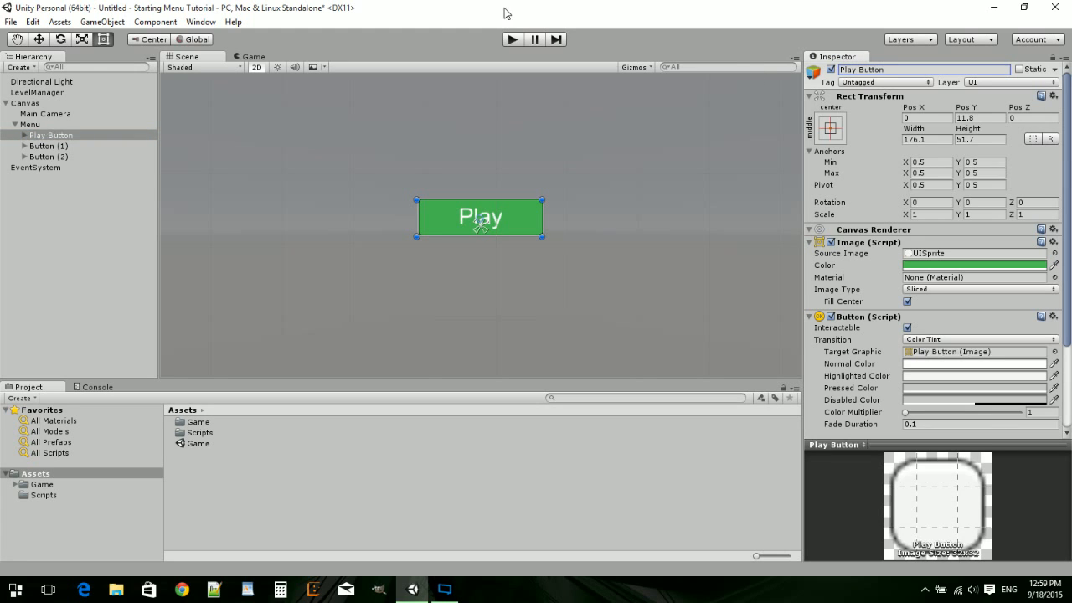
- Rename the first duplicated button, Button (1), to Options
click(48, 146)
click(886, 70)
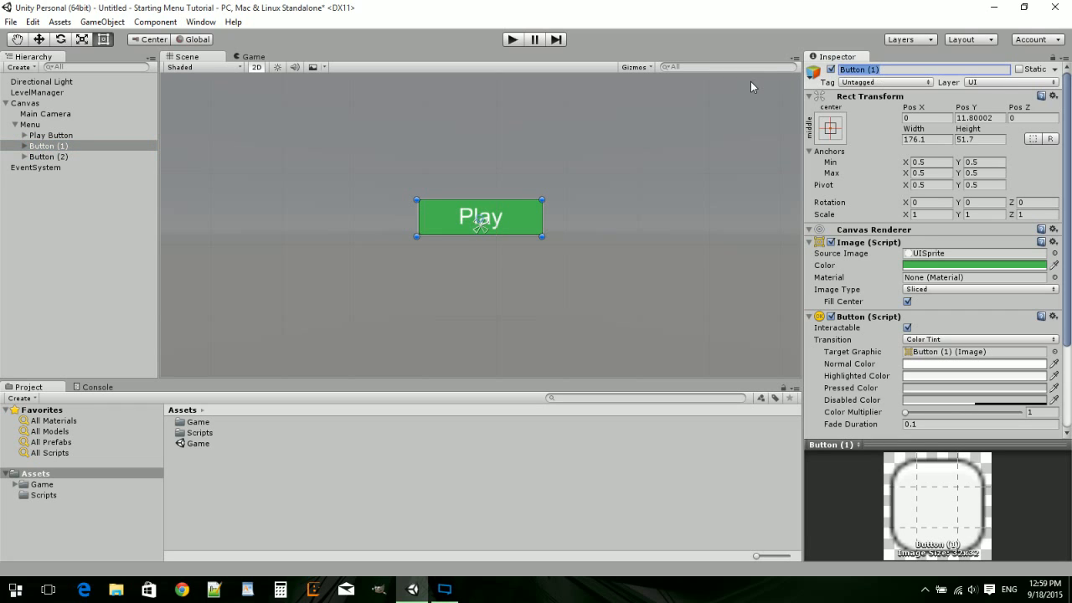
key(BackSpace)
text(Options)
key(Return)
- Rename the second duplicated button, Button (2), to Exit
click(60, 157)
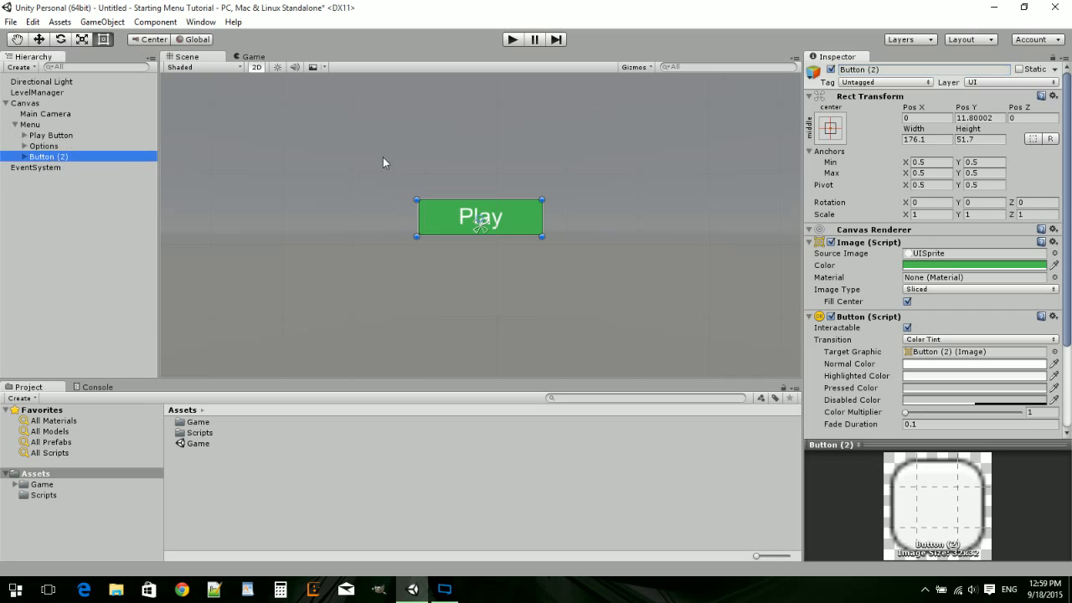
click(921, 69)
key(ctrl+a)
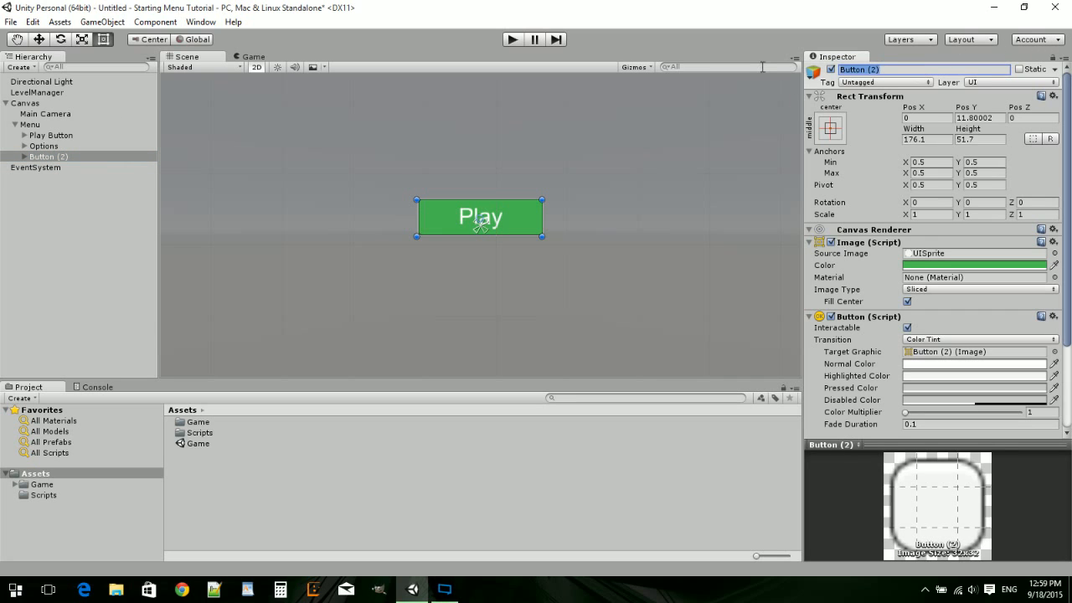
key(BackSpace)
text(exi)
key(BackSpace)
key(BackSpace)
key(BackSpace)
text(Exit)
key(Return)
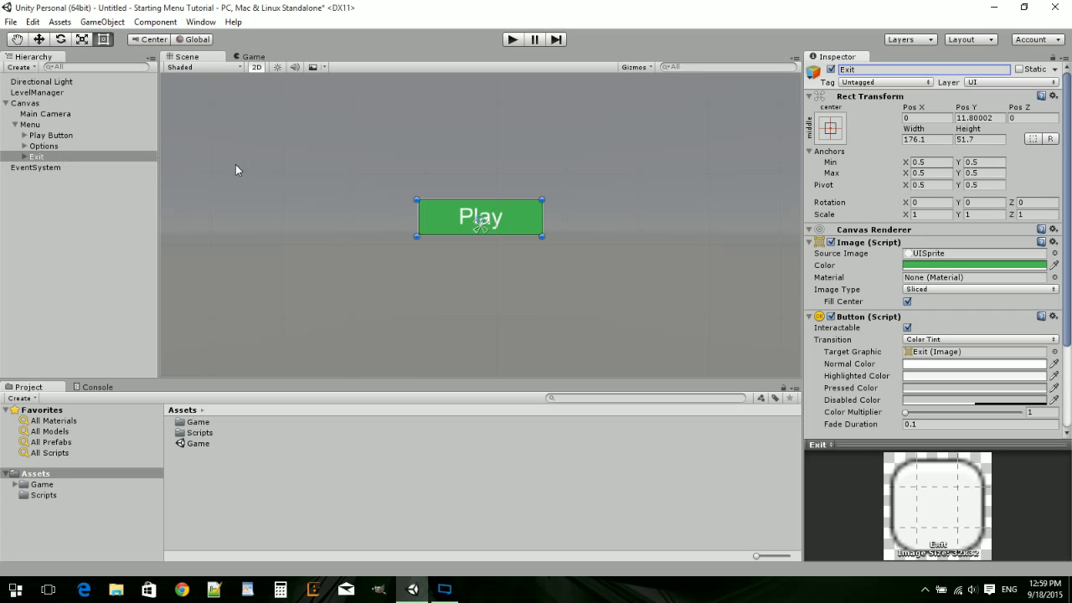
- Stack the copies below the Play button, with Options at a Pos Y of about -56 and Exit further down
click(75, 146)
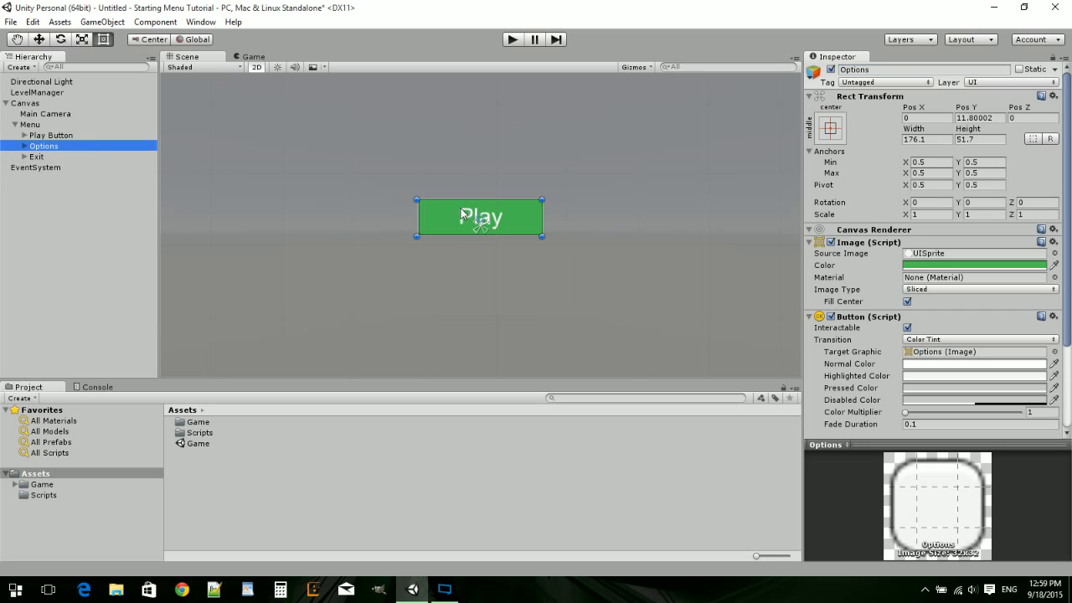
drag(460, 207, 454, 334)
click(35, 158)
drag(457, 264, 457, 265)
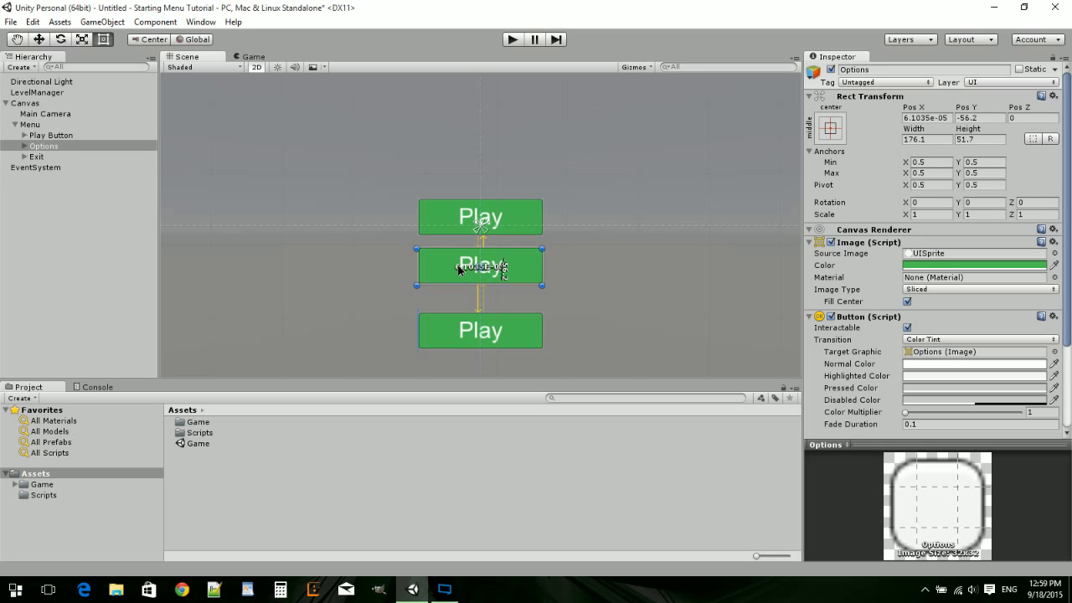
- Set the Pos Y of the Options button to -55
click(467, 328)
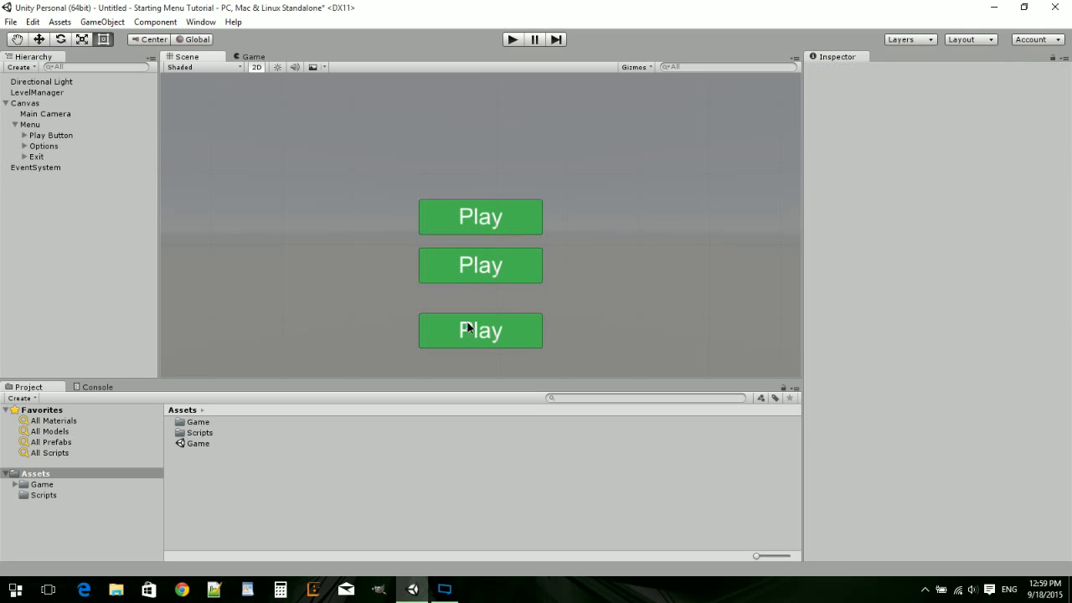
click(461, 265)
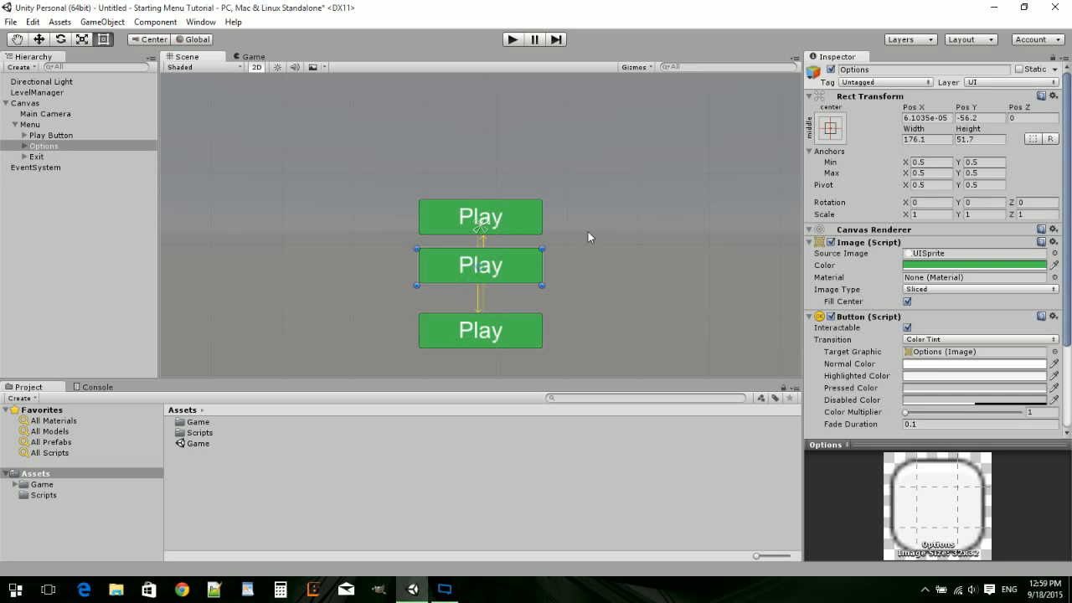
click(971, 118)
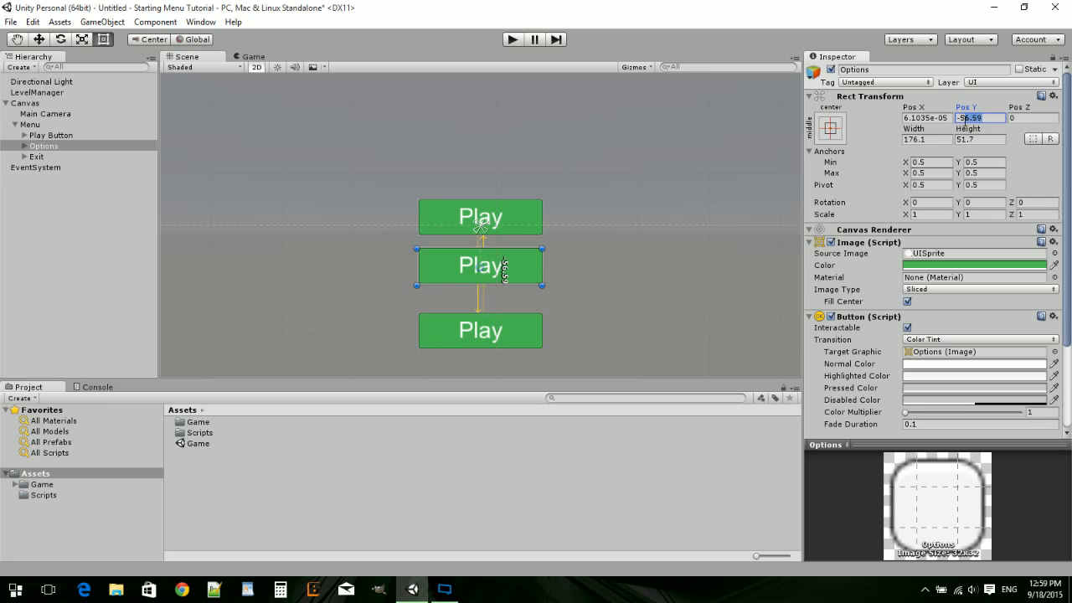
text(-55)
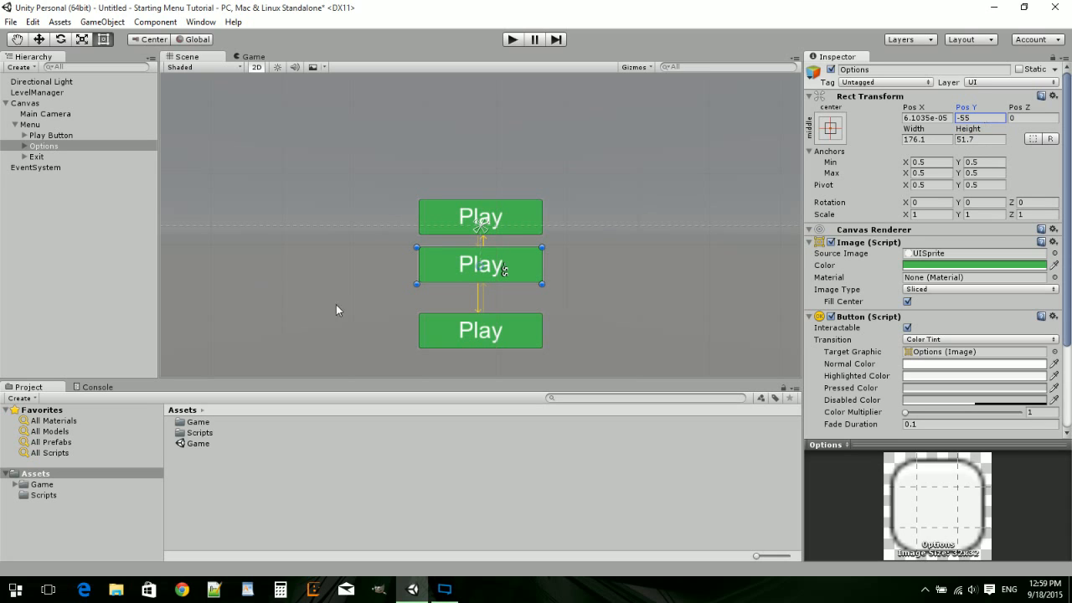
- Try a Pos Y of -155 and then -55+-55 for the Exit button
click(428, 338)
click(969, 118)
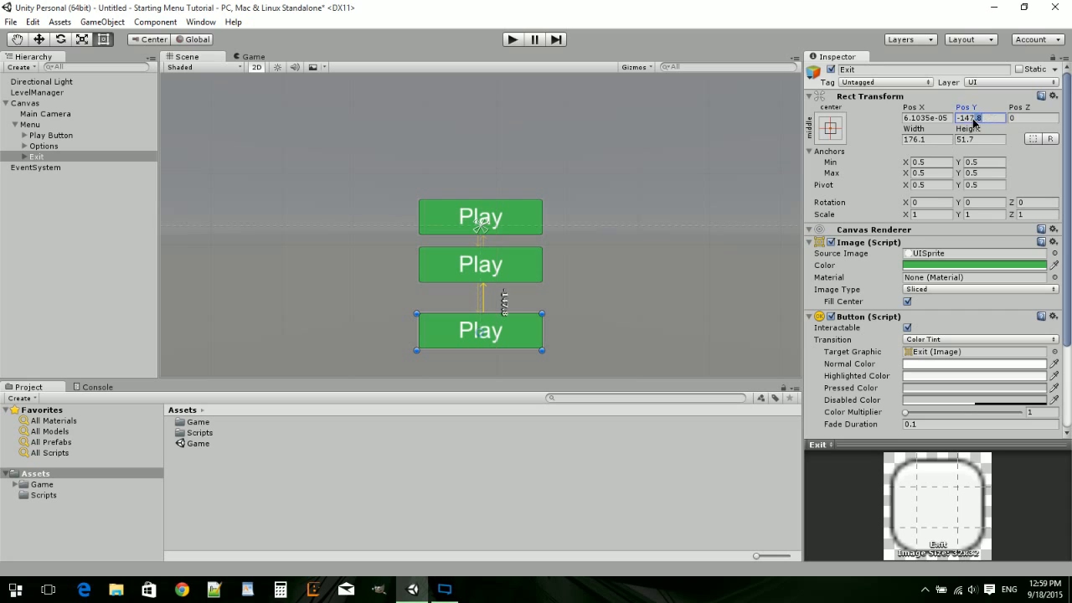
text(-155)
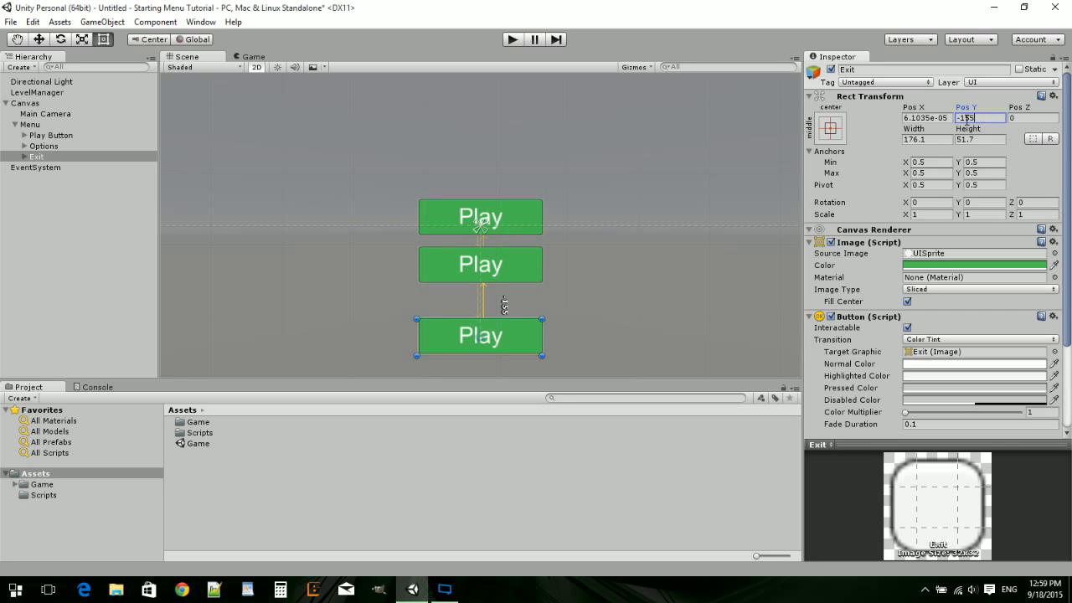
key(BackSpace)
key(BackSpace)
key(BackSpace)
key(BackSpace)
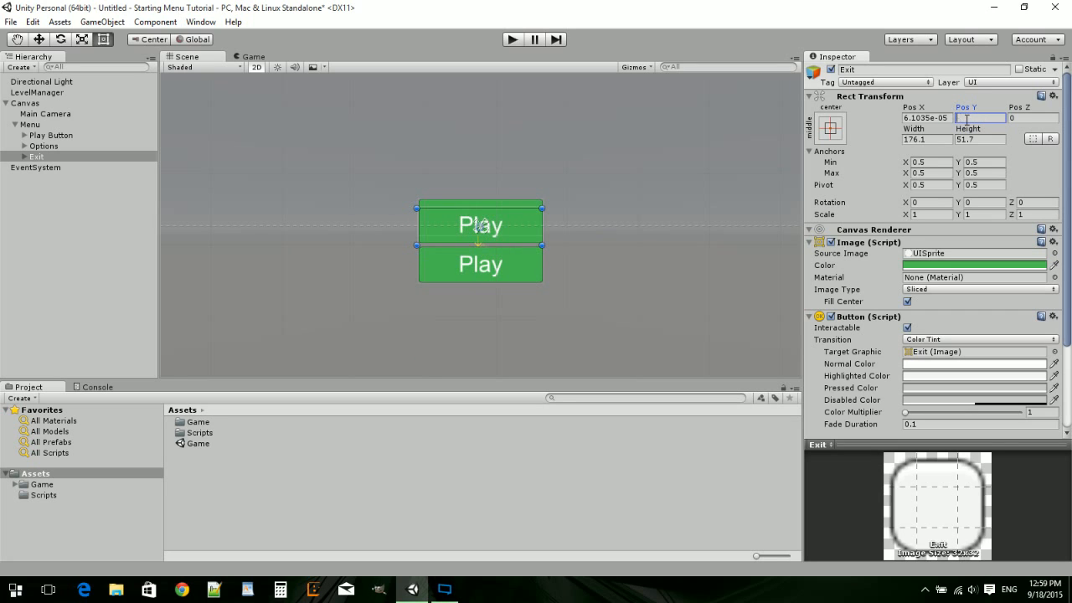
text(-55)
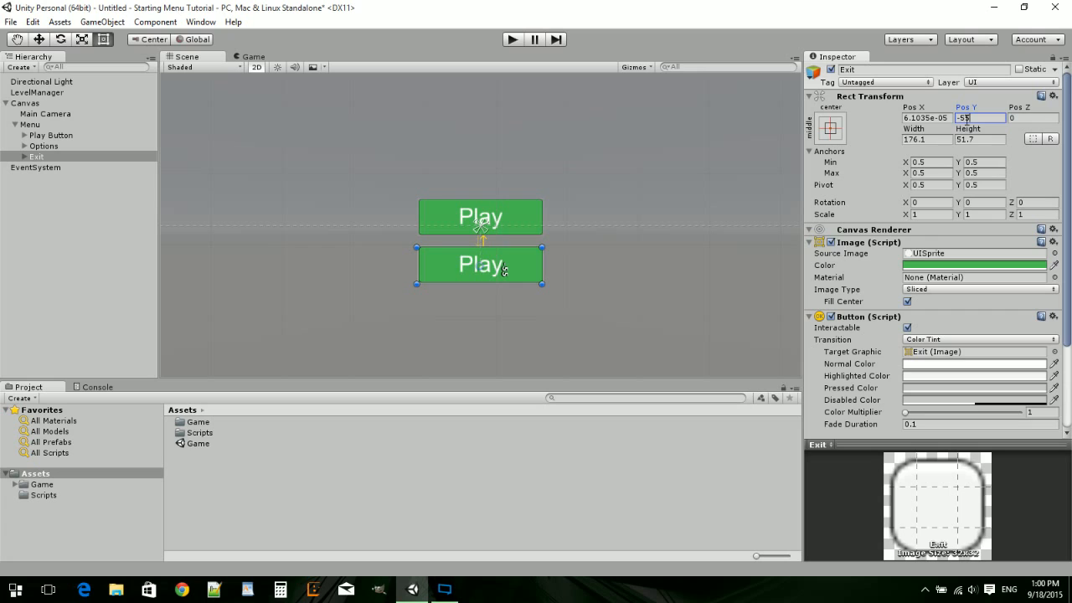
text(+-55)
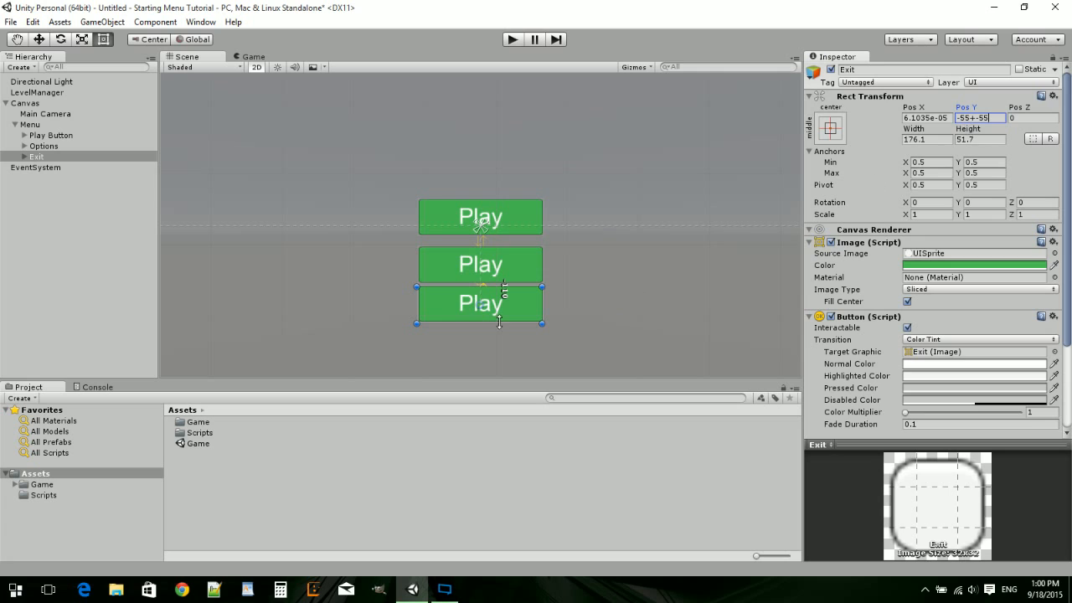
- Move the Exit button slightly lower and round its Pos Y to -125
drag(474, 306, 476, 317)
click(980, 118)
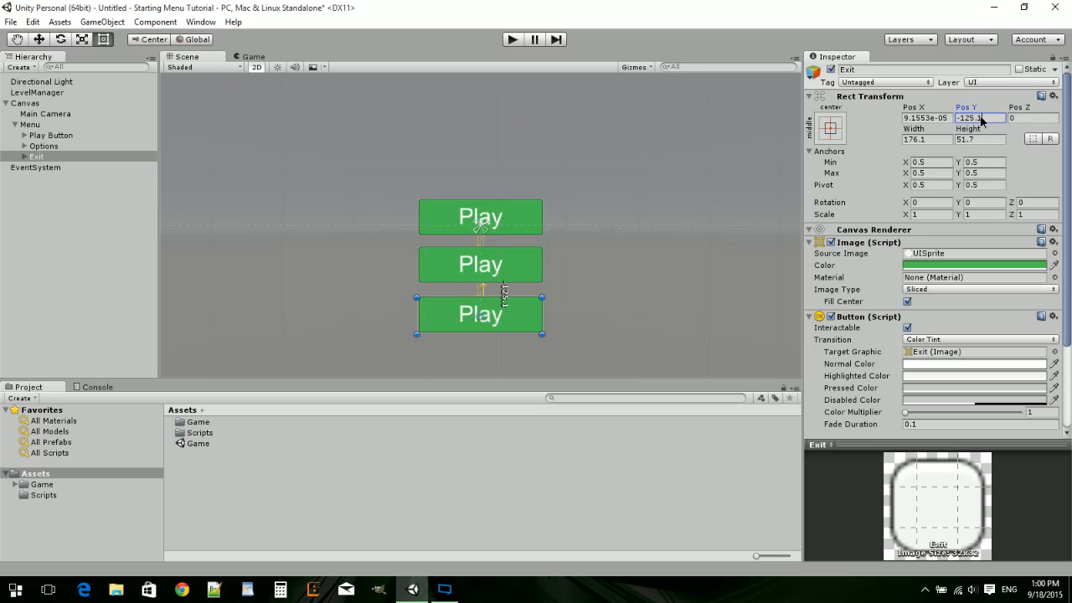
key(BackSpace)
key(BackSpace)
click(604, 290)
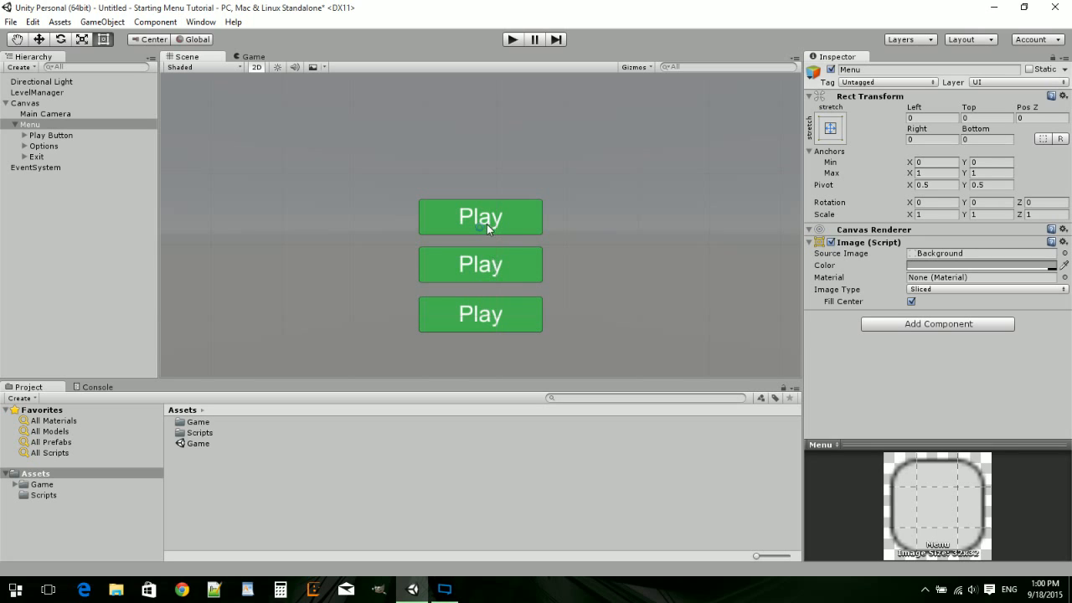
- Change the label text of the Options button to "options"
click(497, 320)
click(117, 146)
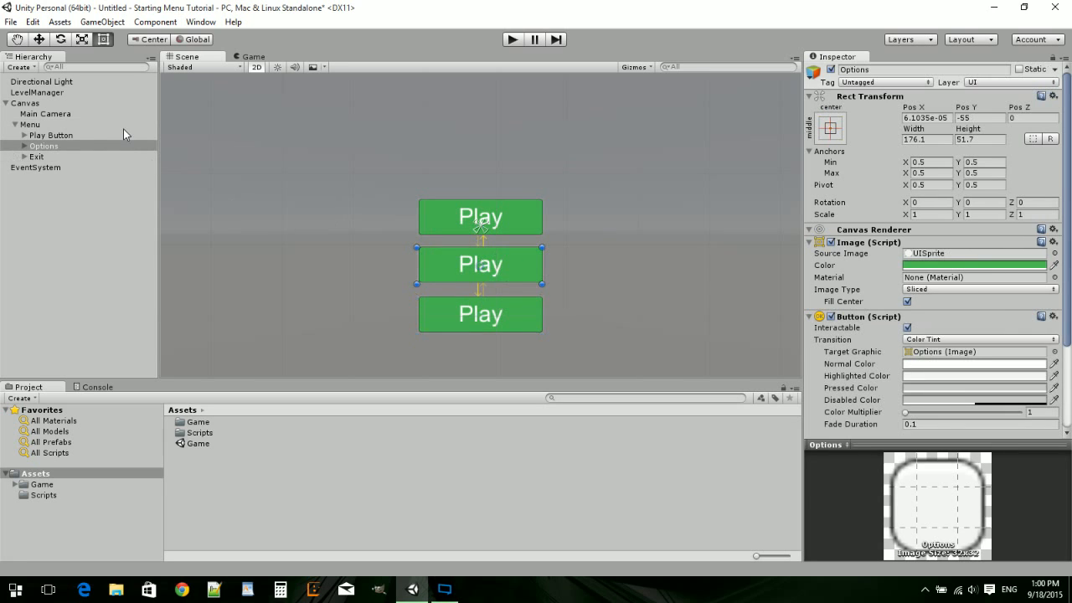
click(23, 147)
click(47, 157)
click(865, 264)
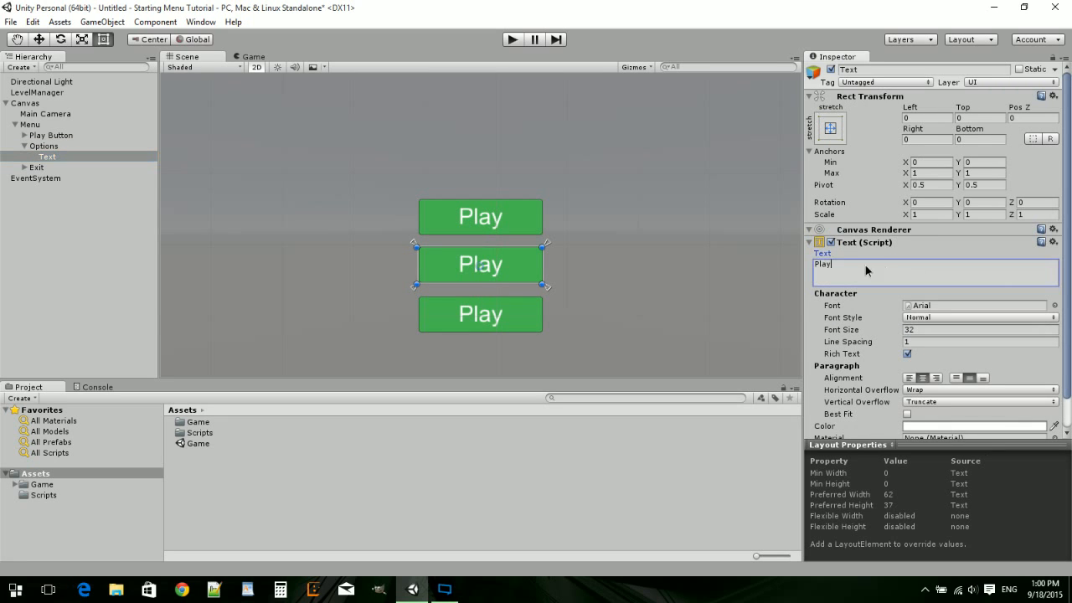
drag(865, 265, 706, 255)
text(optin)
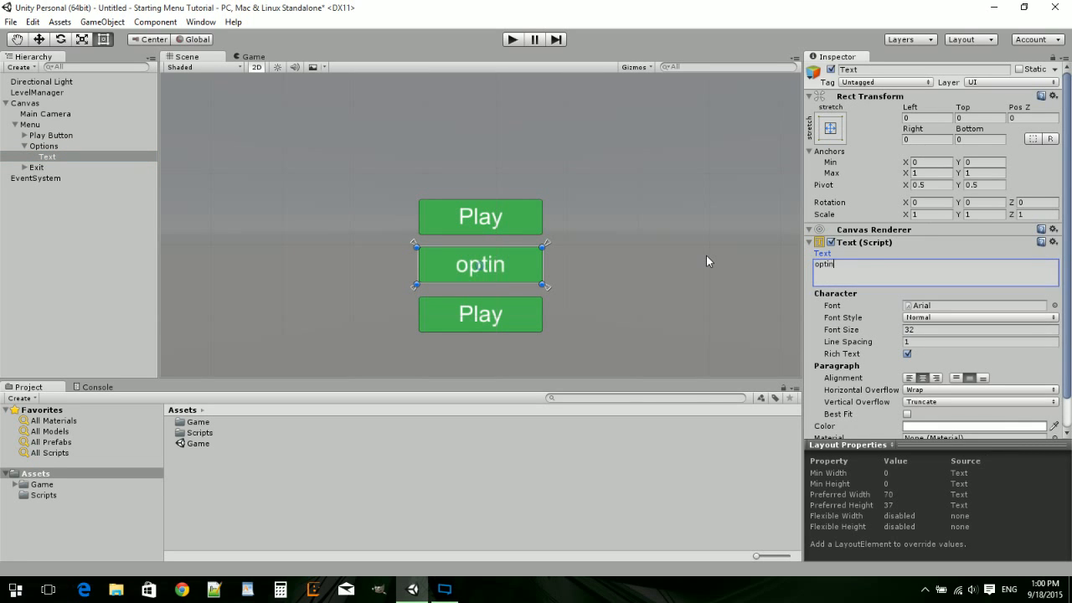
key(BackSpace)
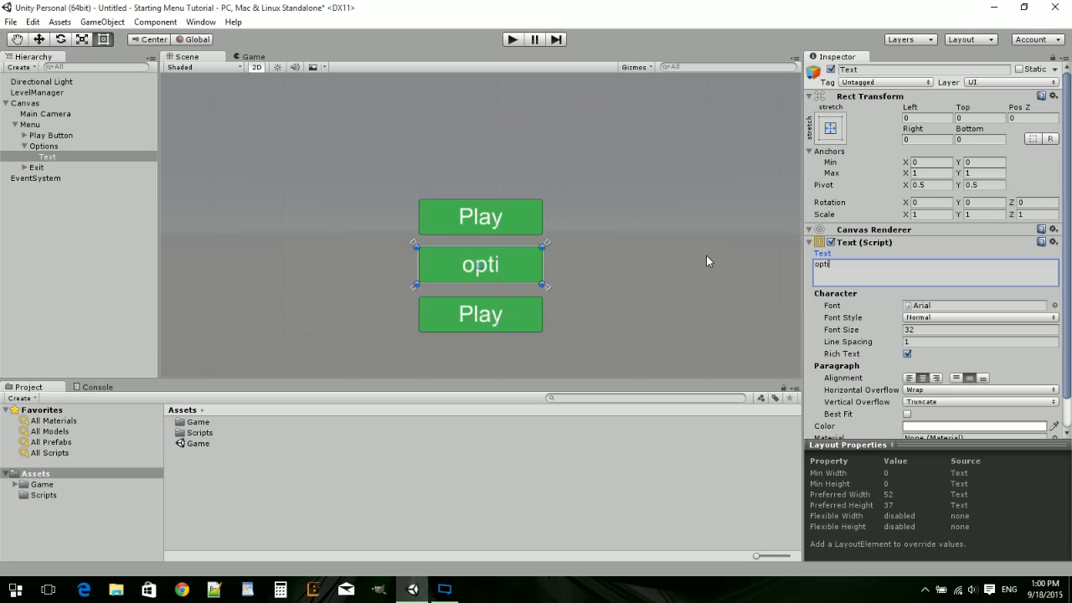
text(ons)
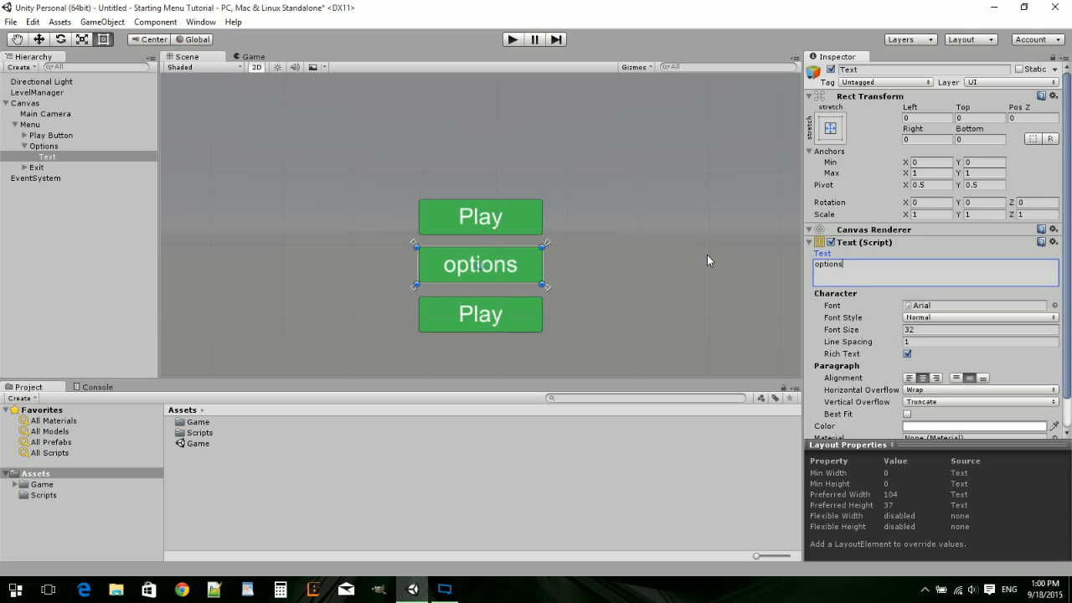
- Change the label text of the Exit button to "Exit"
click(37, 167)
click(23, 167)
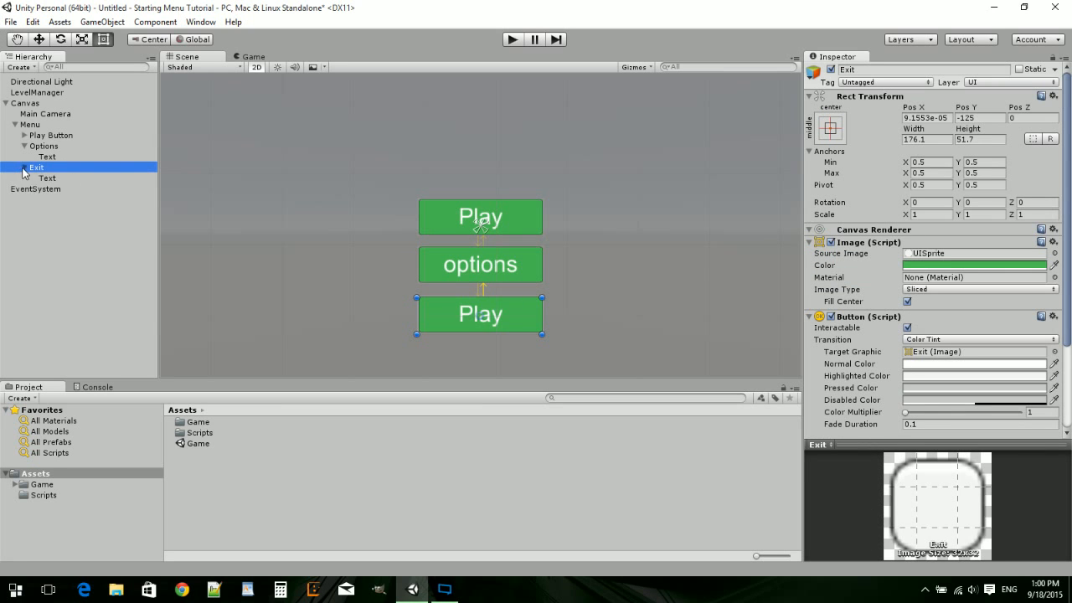
click(46, 179)
click(879, 277)
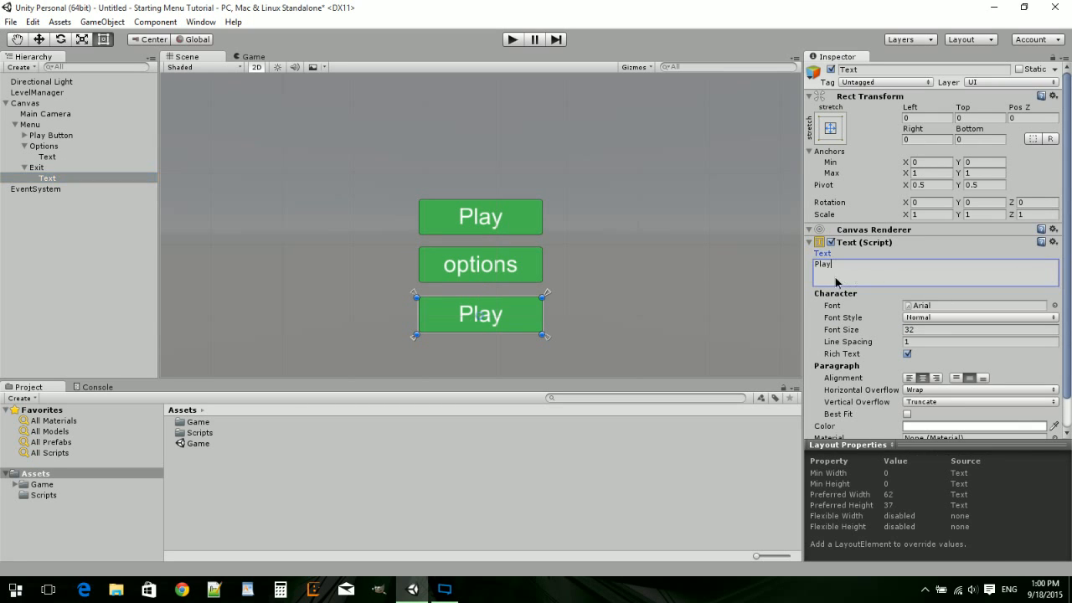
text(Exit)
key(Return)
click(681, 274)
- Recolor the Options button's image to teal by raising its blue value to about 162
click(502, 265)
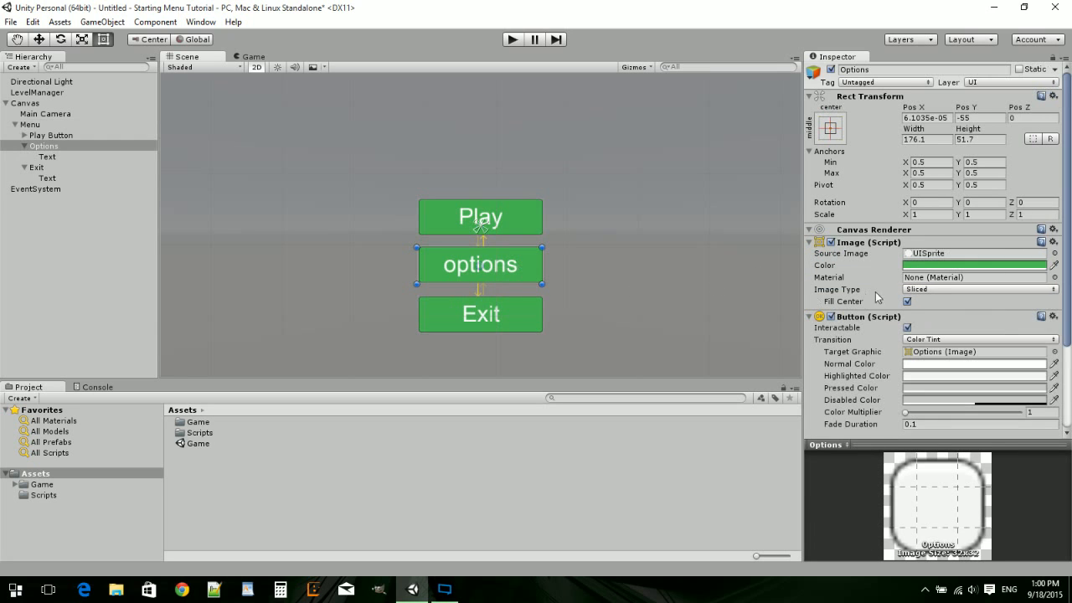
click(964, 265)
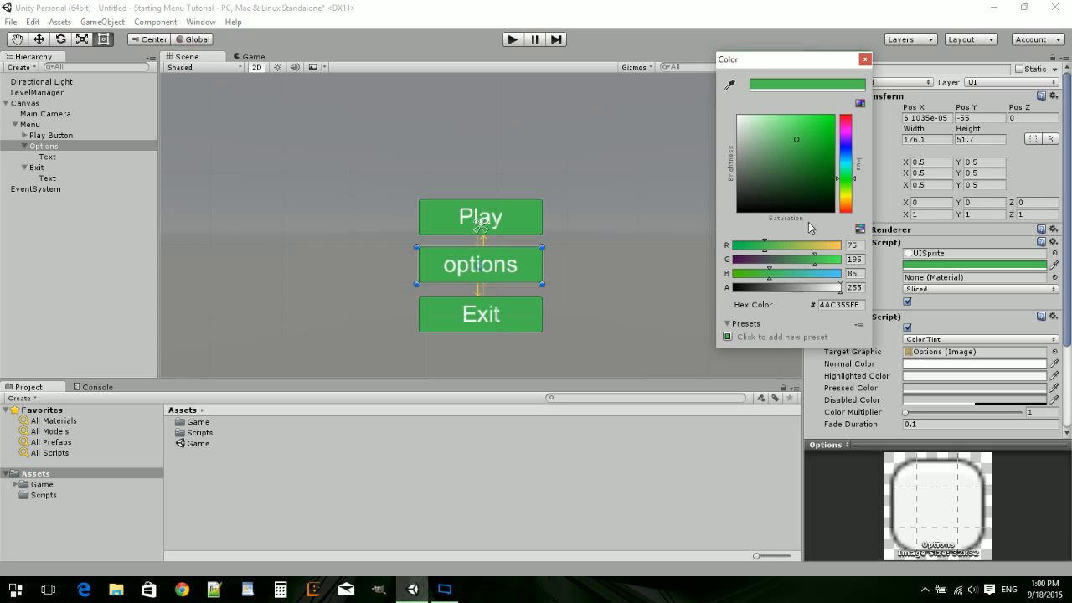
mouse_move(793, 274)
mouse_down()
mouse_move(783, 271)
mouse_move(801, 271)
mouse_up()
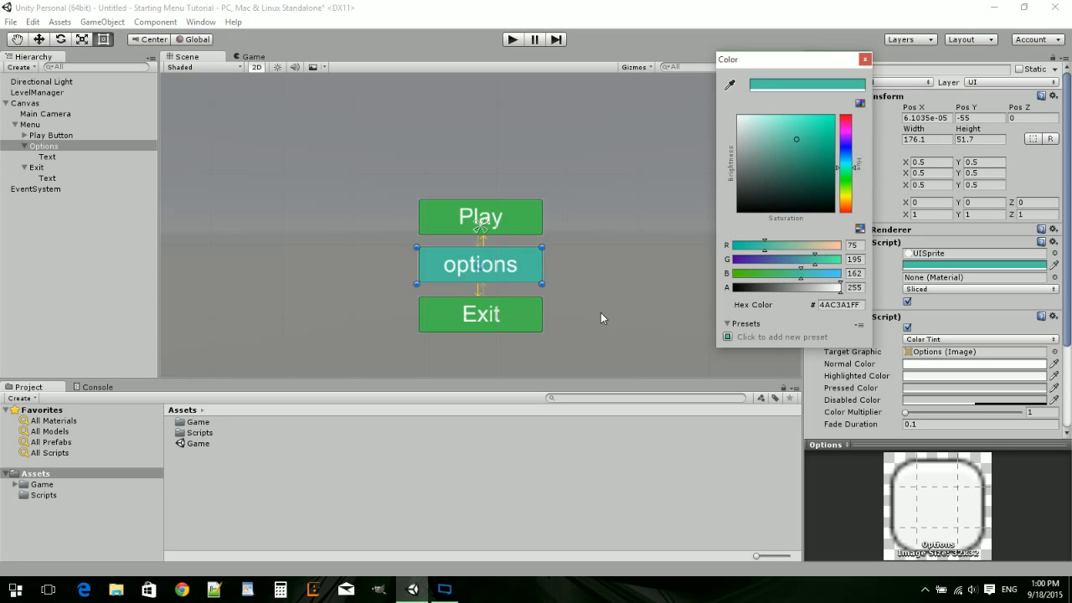
- Recolor the Exit button's image to light blue by raising its blue value to about 206
click(531, 322)
click(531, 322)
click(914, 265)
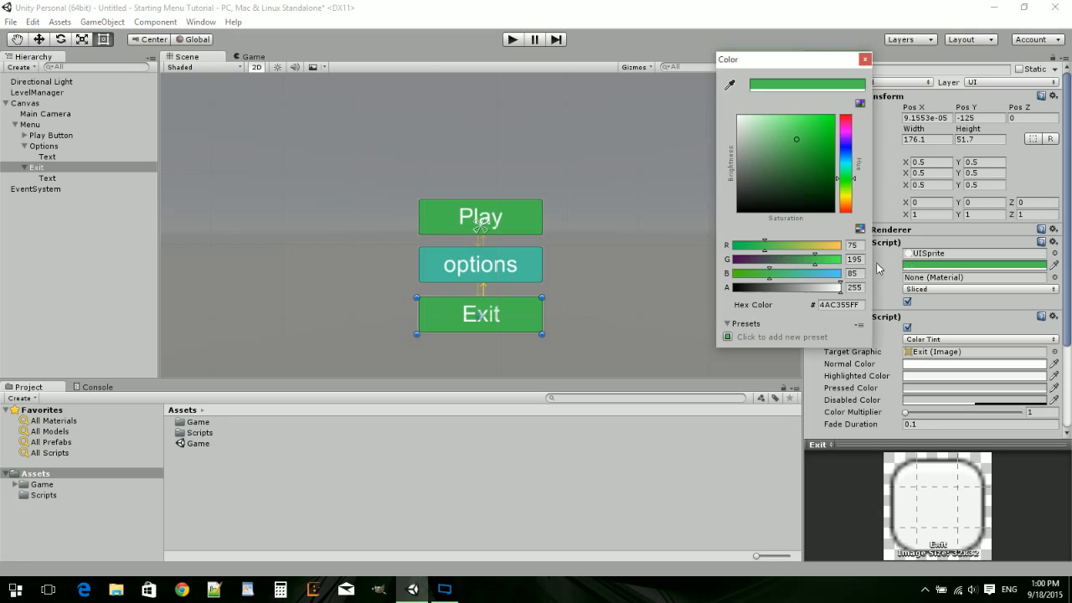
drag(814, 274, 822, 273)
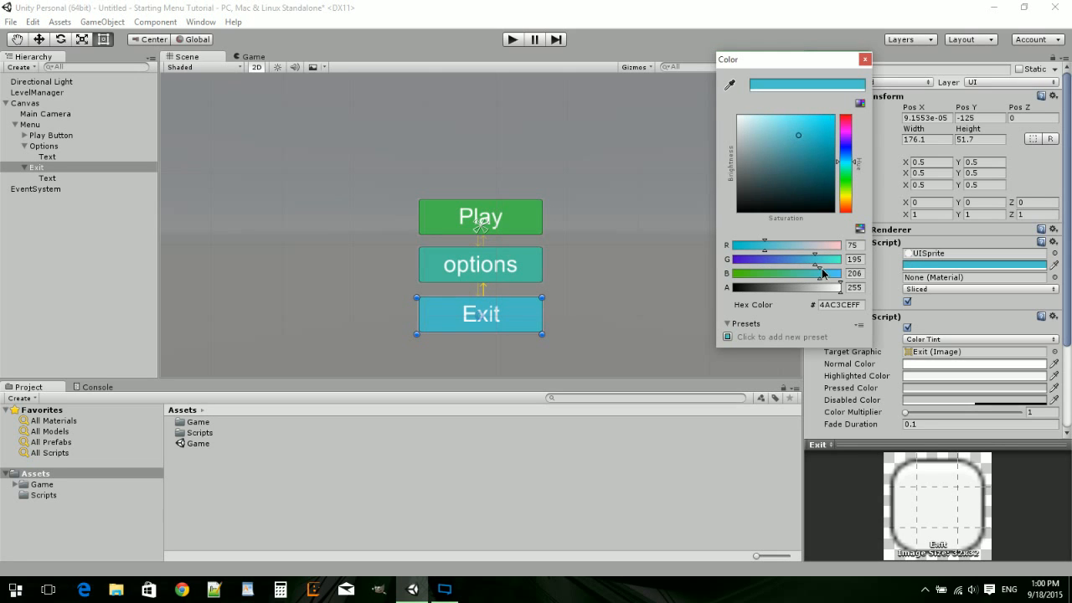
click(681, 290)
click(535, 133)
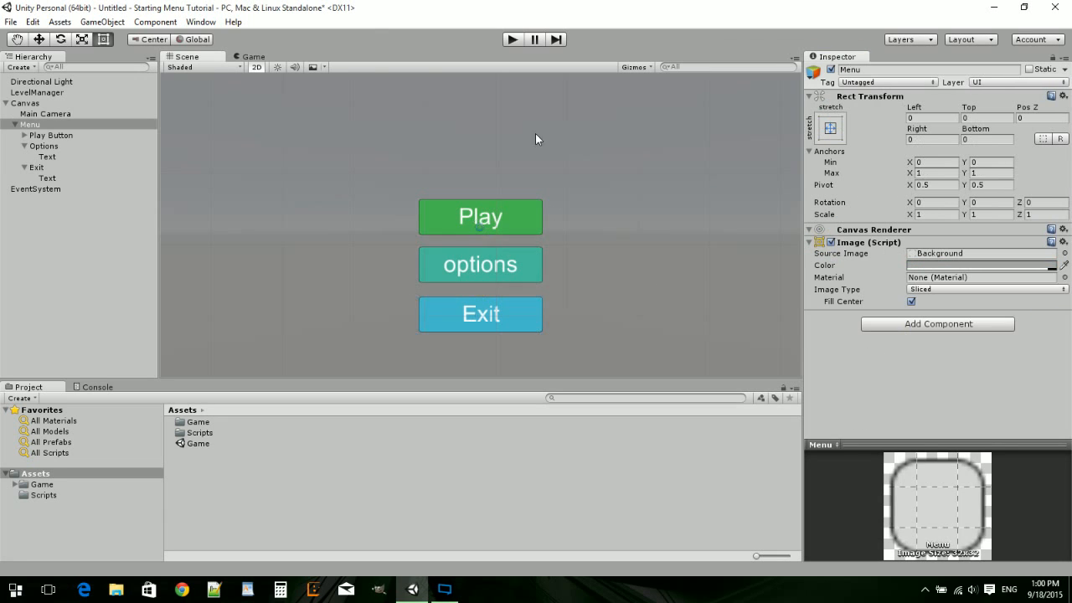
- Run the scene in the Game view, test the Play, Options and Exit buttons, and stop play mode
click(247, 56)
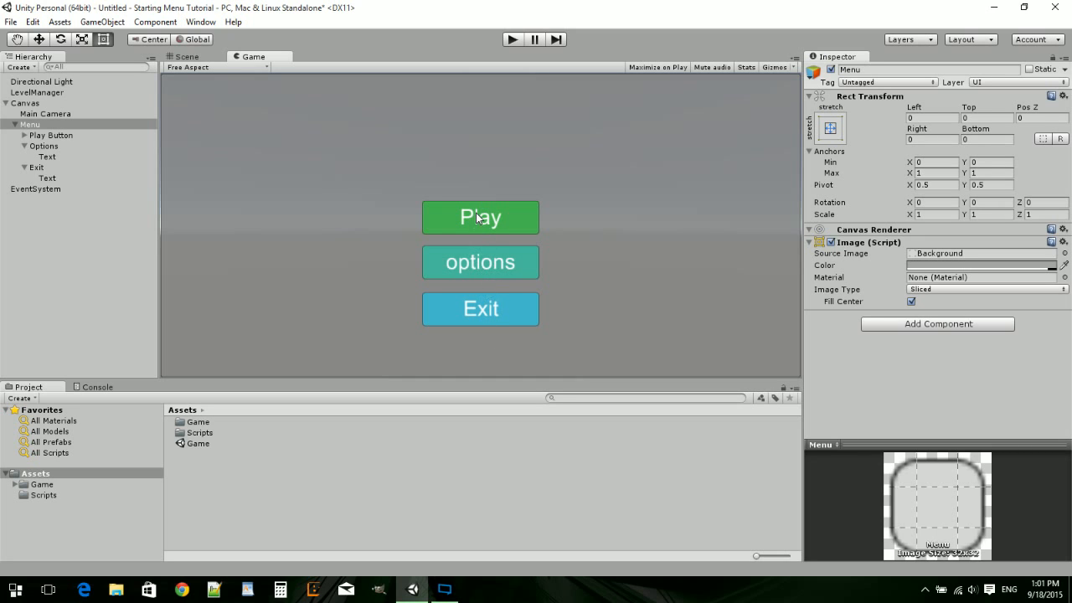
click(512, 40)
click(514, 217)
click(515, 267)
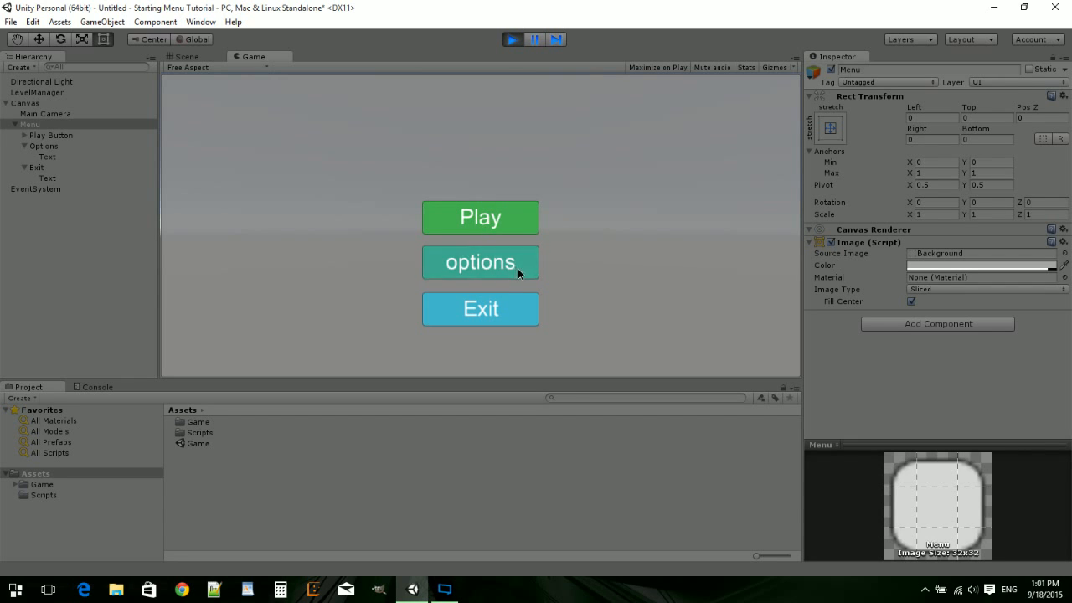
click(508, 322)
click(518, 225)
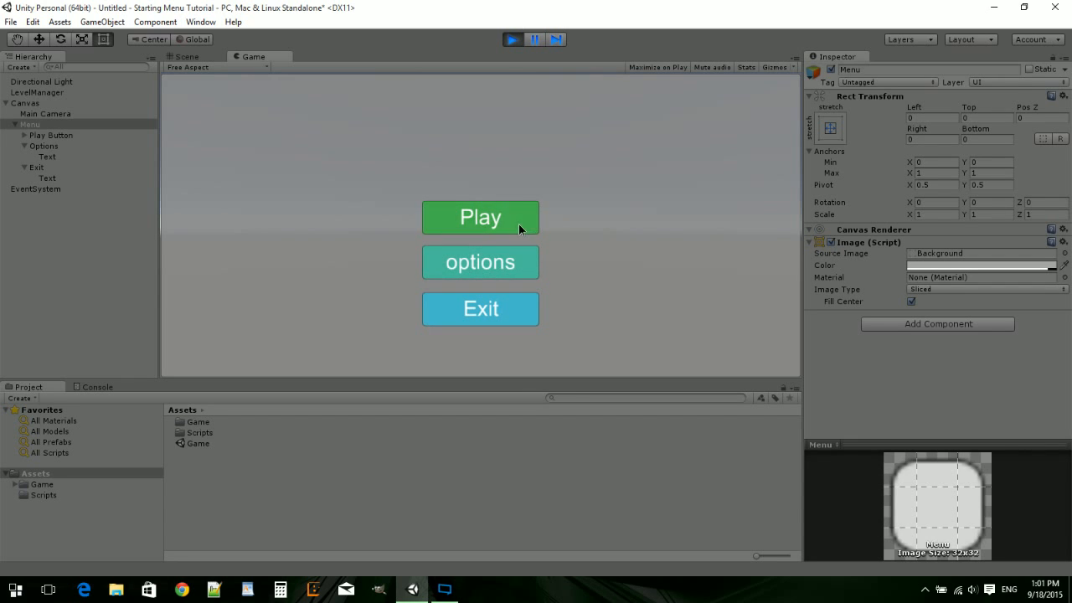
click(518, 266)
click(517, 218)
click(509, 40)
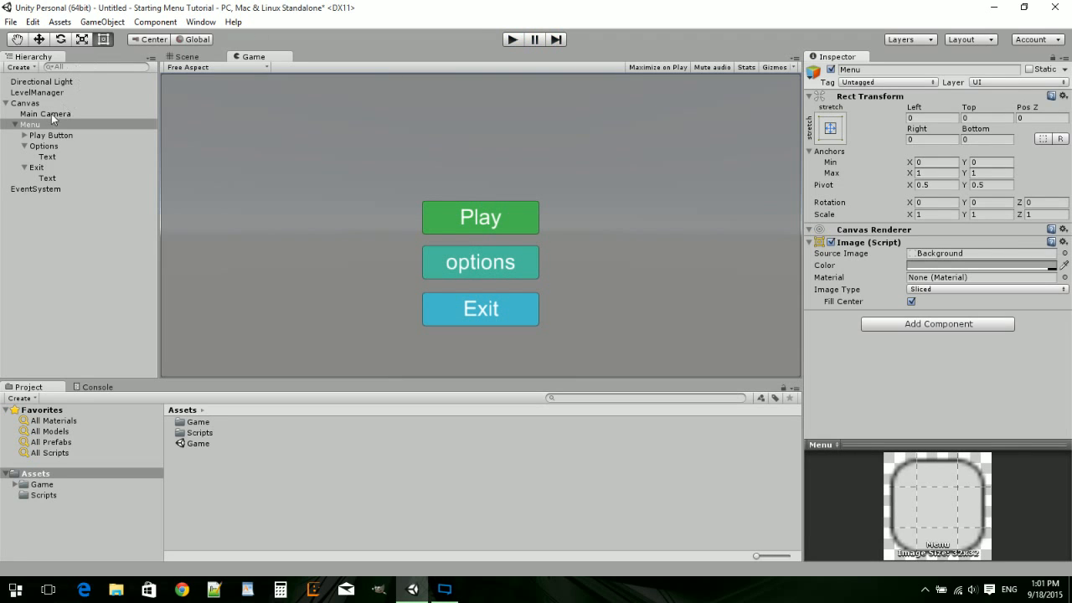
- Remove StartMenu.unity from the Scenes In Build list in the Build Settings
click(37, 94)
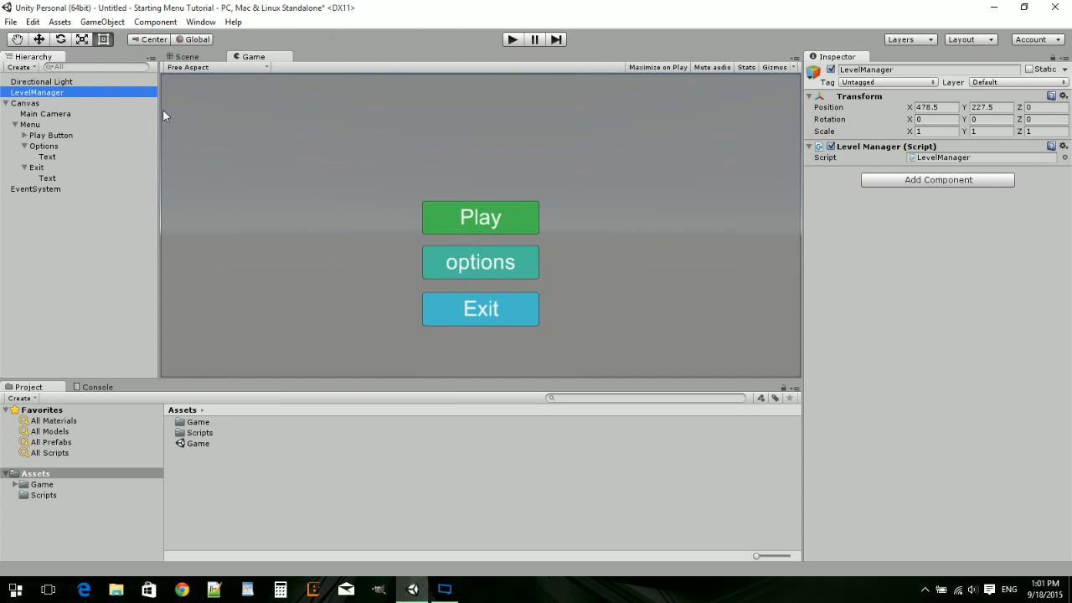
click(10, 22)
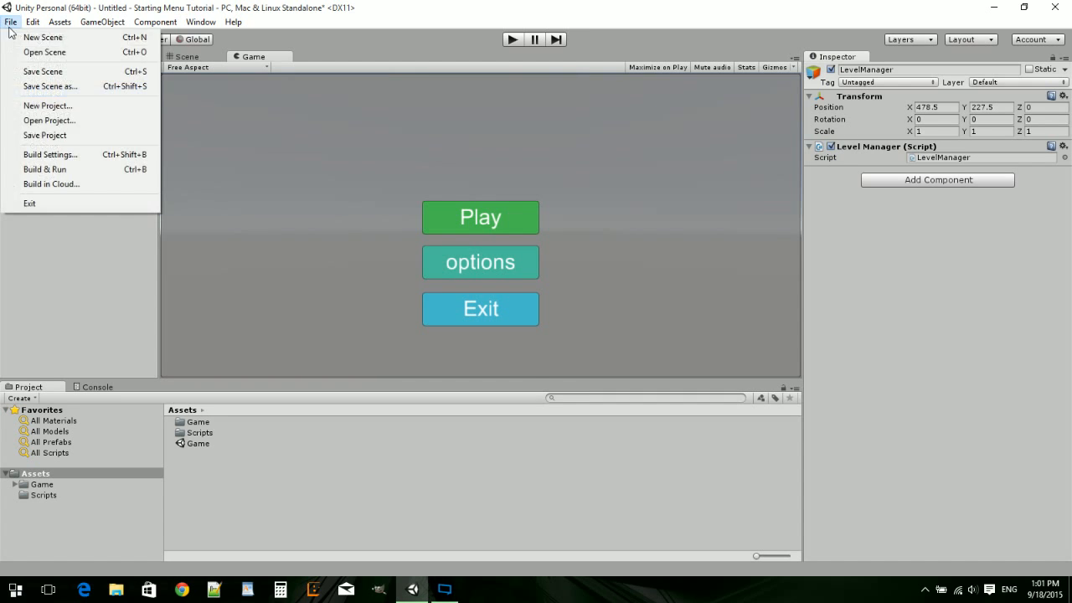
click(67, 155)
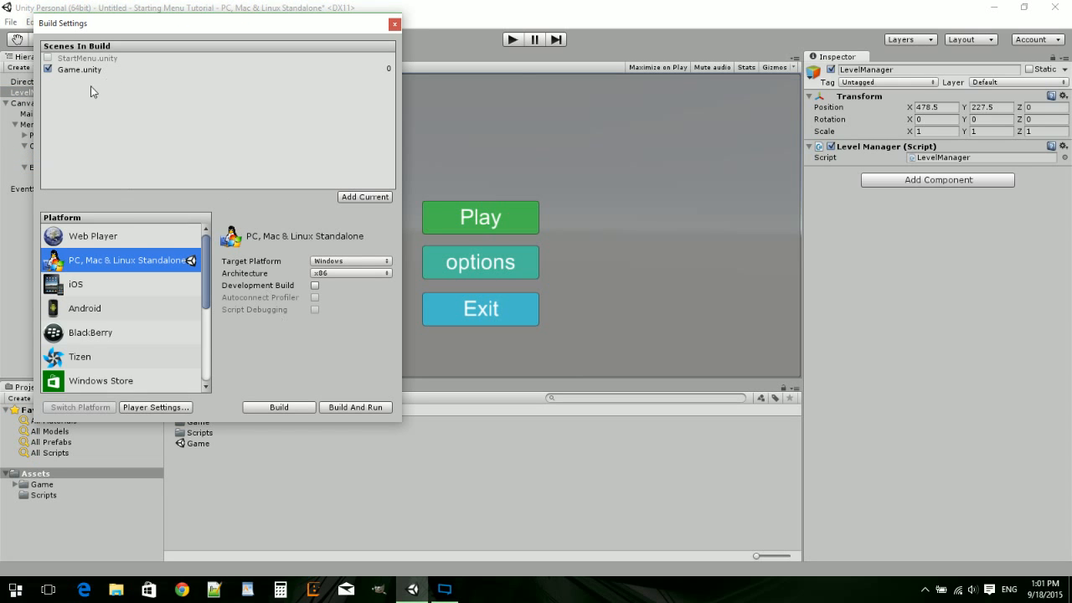
click(49, 60)
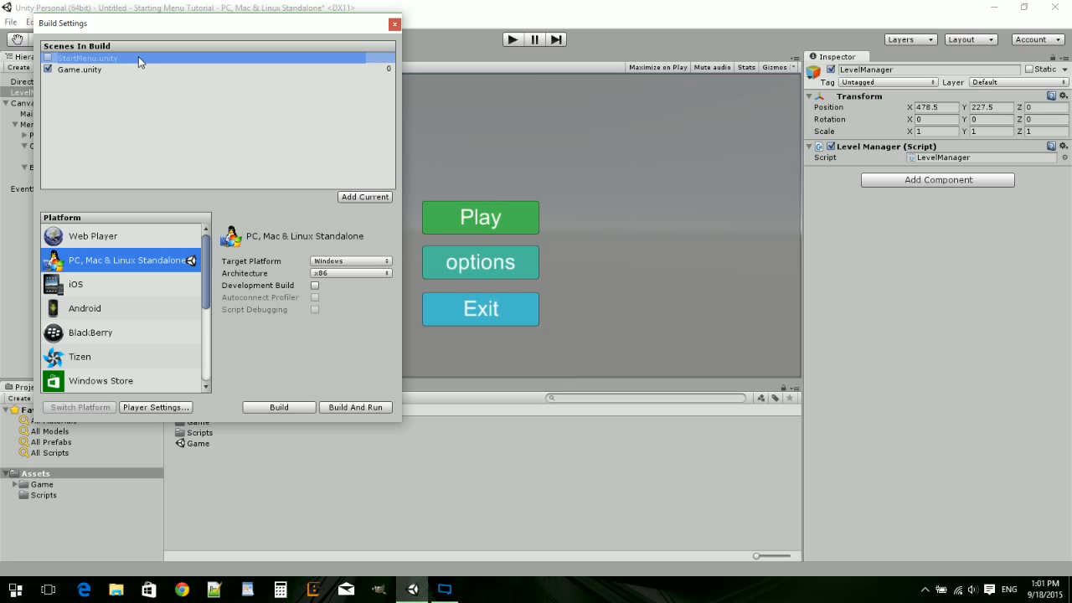
key(Delete)
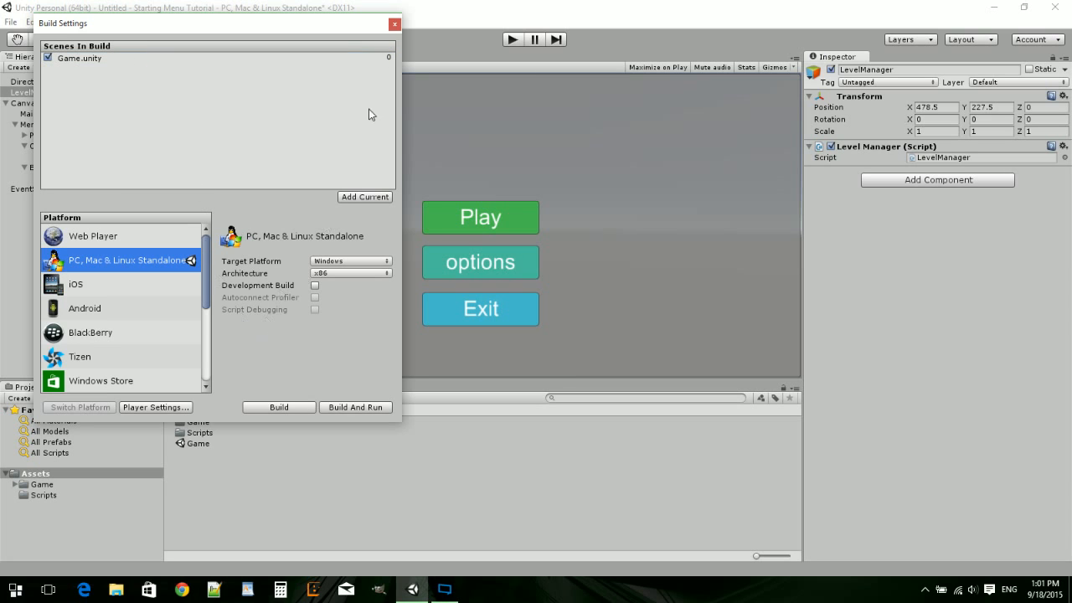
click(394, 25)
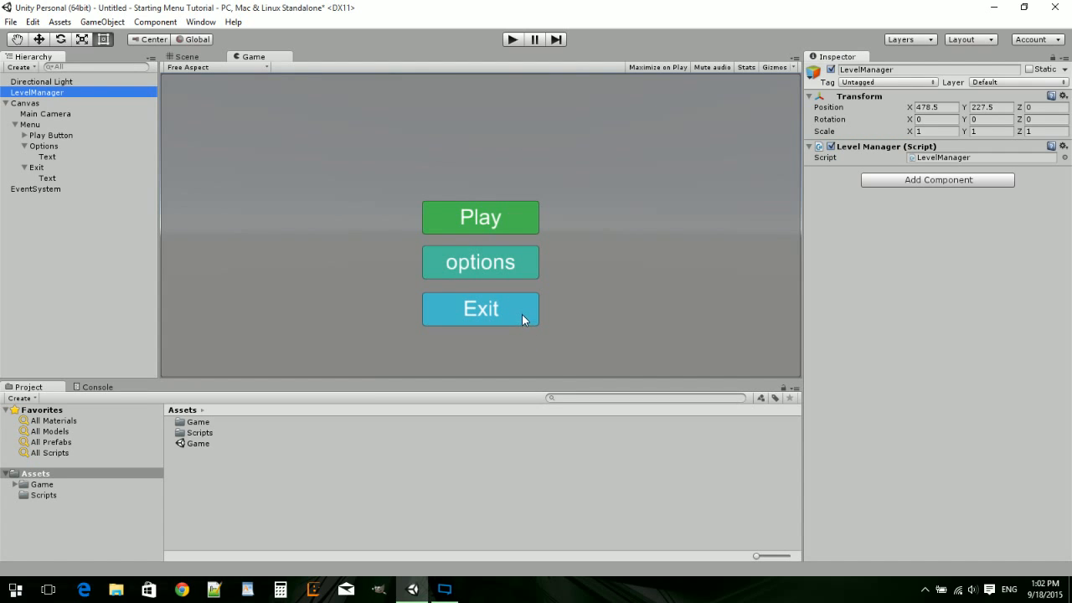
- Collapse the Options and Exit buttons in the Hierarchy so their Text children are hidden
click(24, 145)
click(24, 135)
click(25, 168)
click(24, 135)
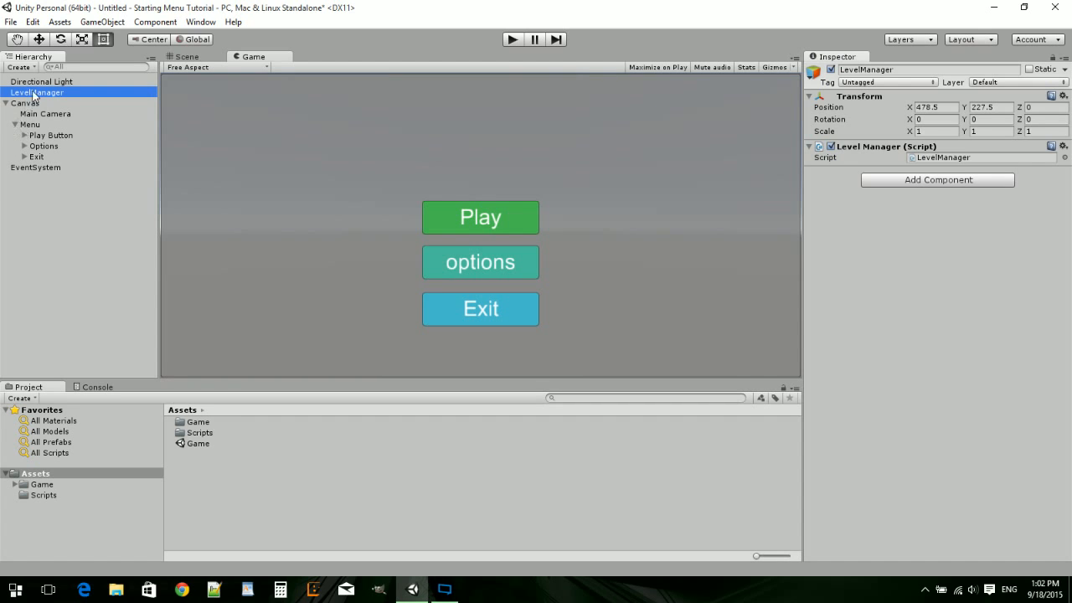
- Open the LevelManager script from the Scripts folder in MonoDevelop and delete its default Start and Update methods
click(32, 93)
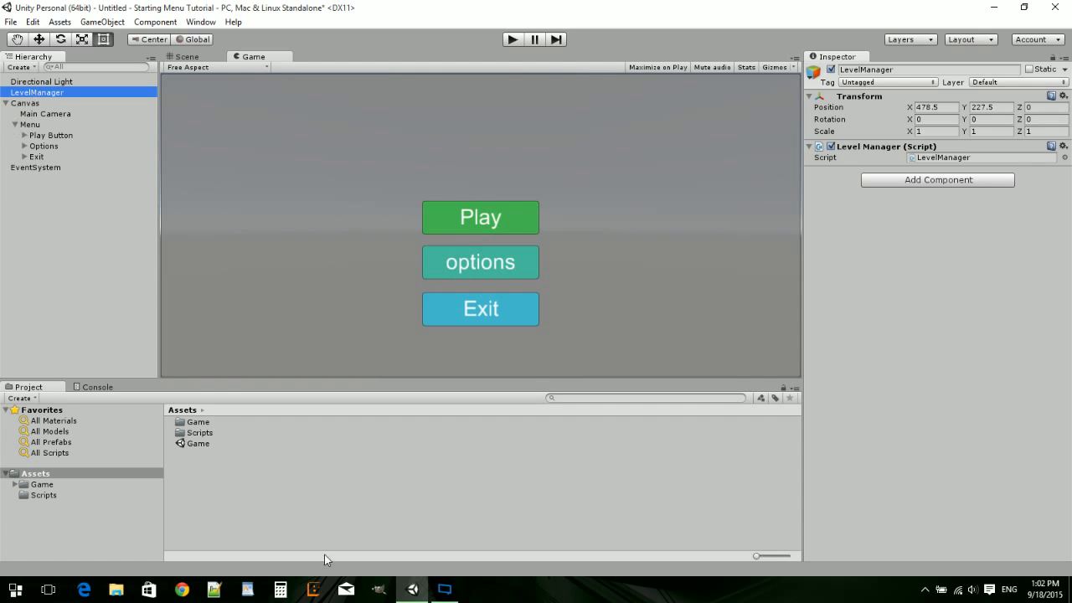
click(42, 485)
click(37, 494)
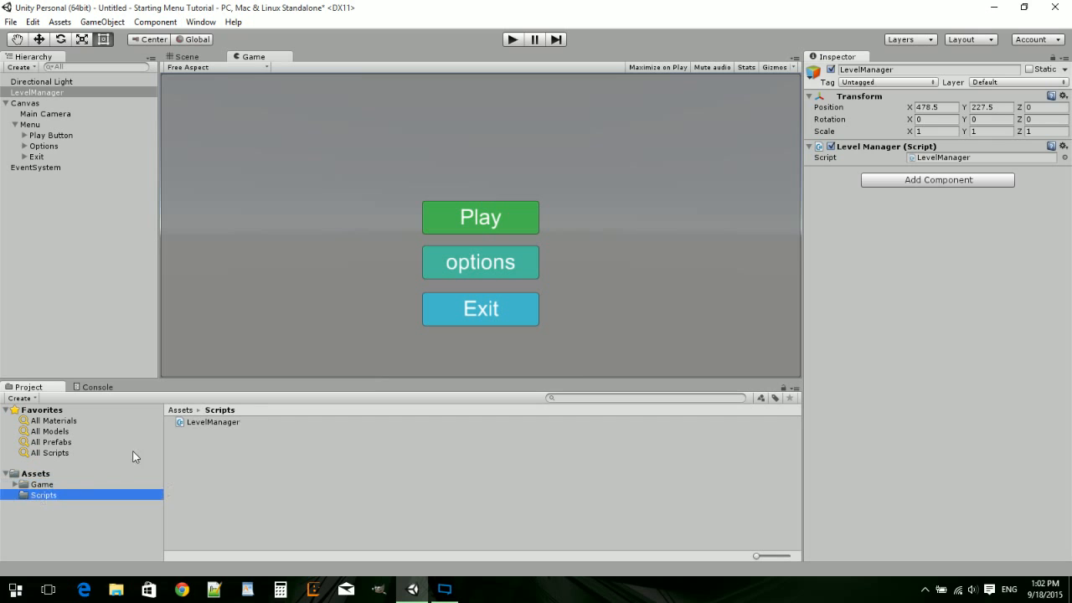
click(198, 424)
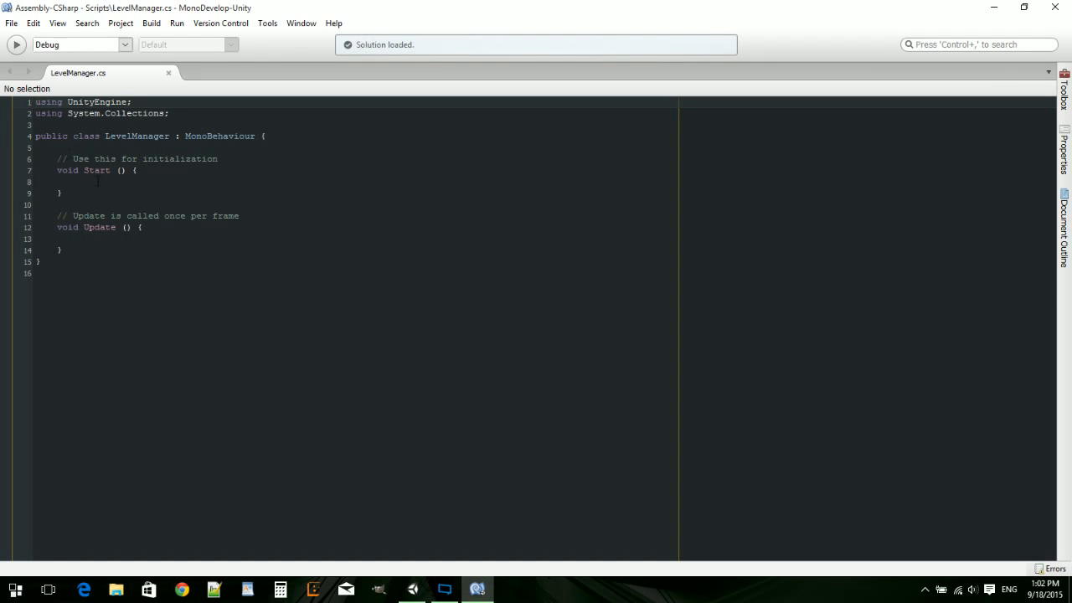
drag(89, 256, 44, 151)
key(Delete)
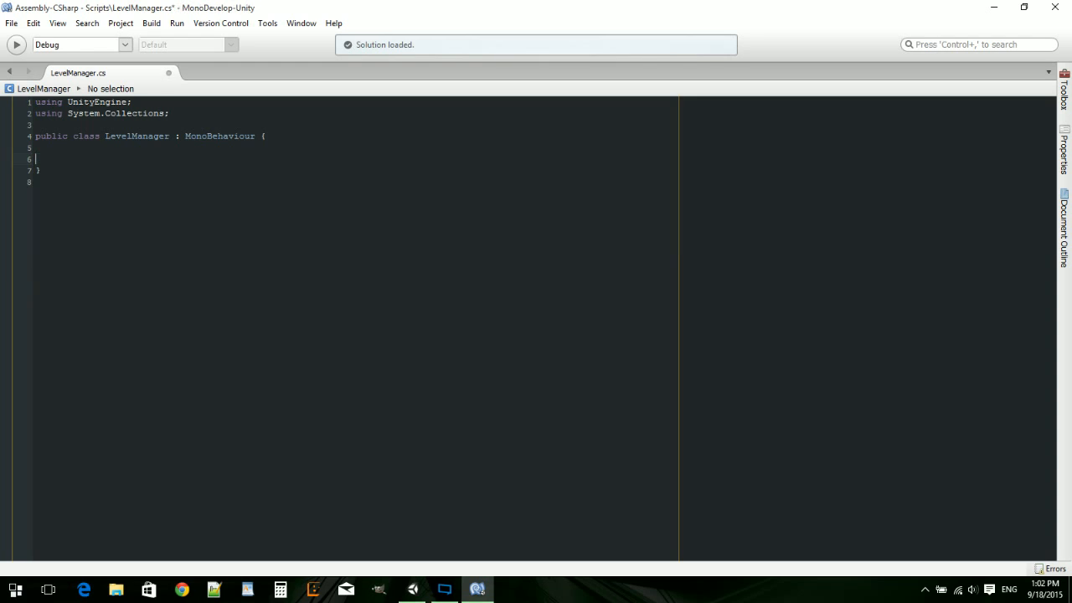
- Declare a method void LoadGame(string name) with an empty body inside the LevelManager class
key(Return)
text(void Load Game()
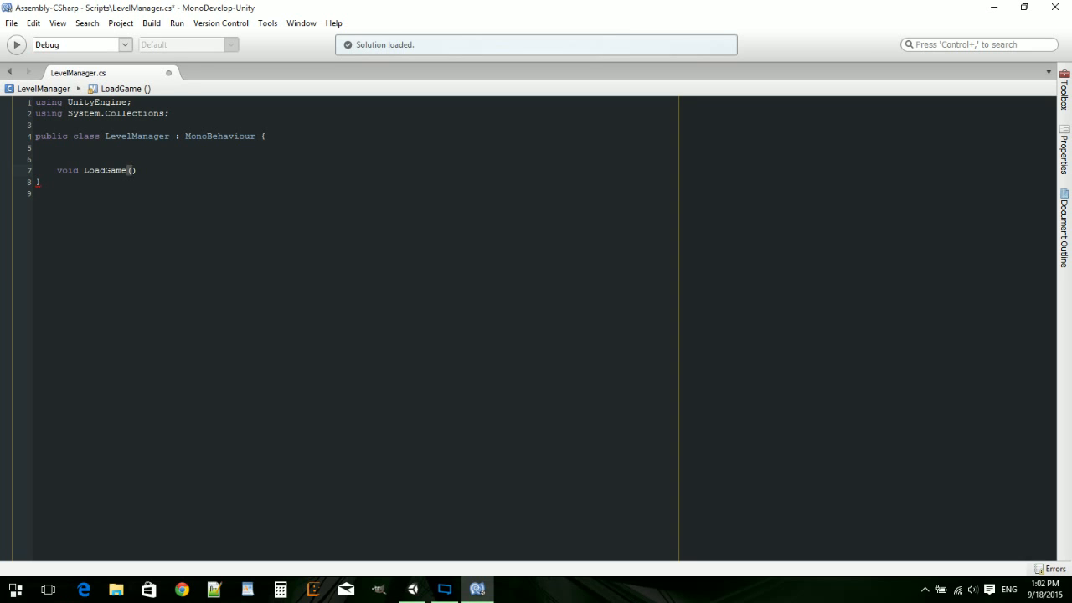
text(string)
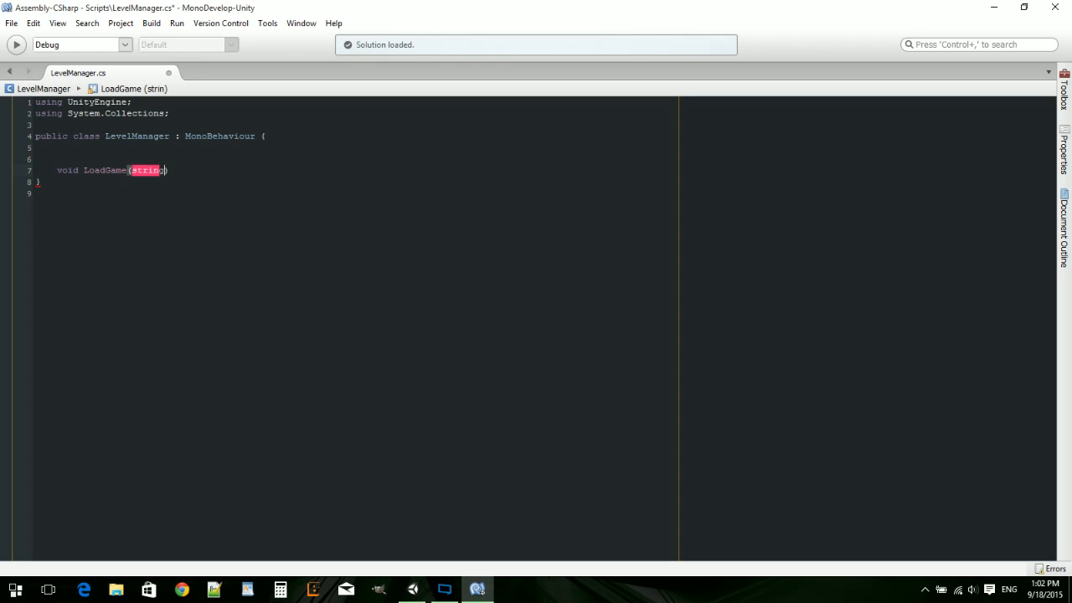
text( name)
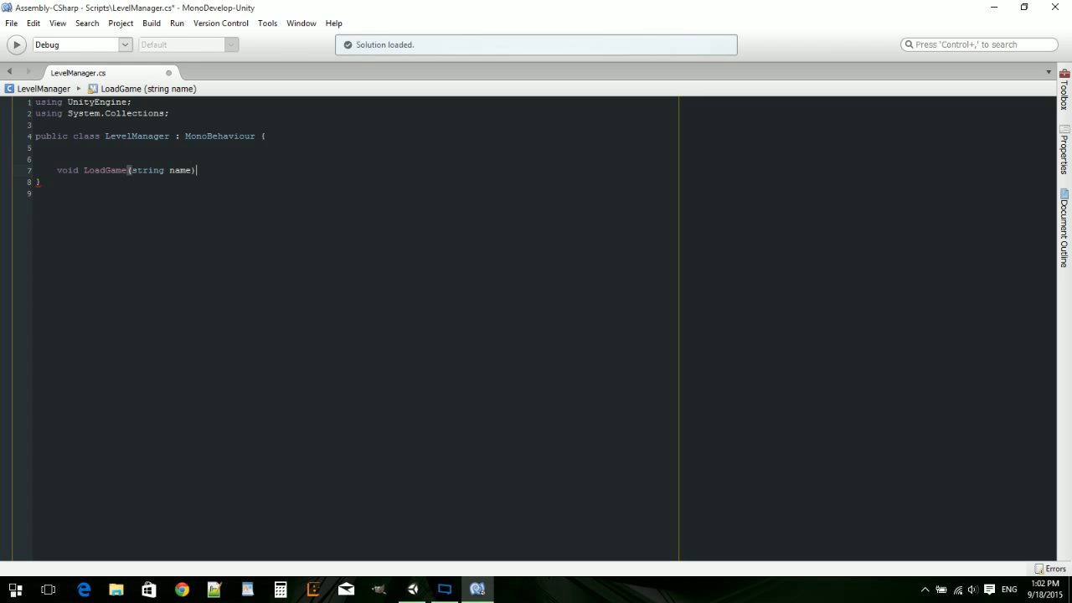
text({)
key(Return)
- Rename the LoadGame method to LoadScene
click(117, 176)
drag(127, 170, 106, 172)
text(S)
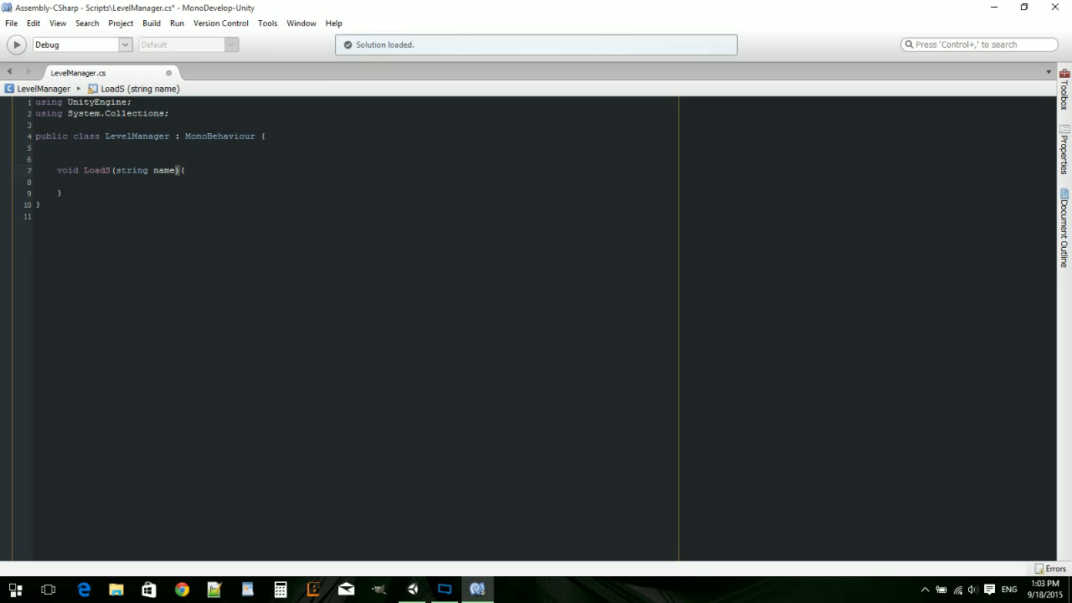
text(c)
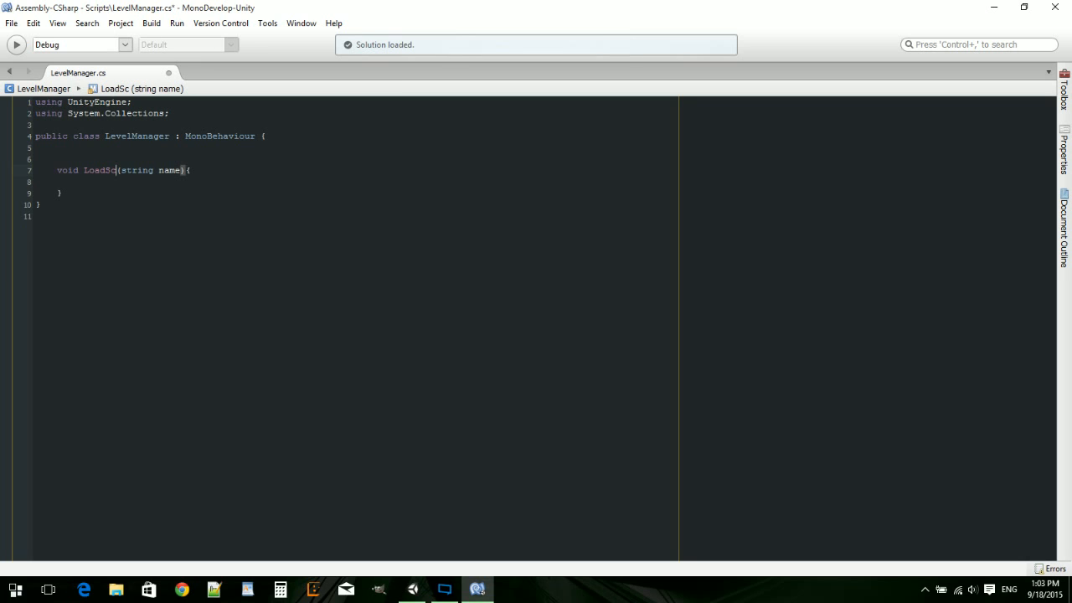
text(ene)
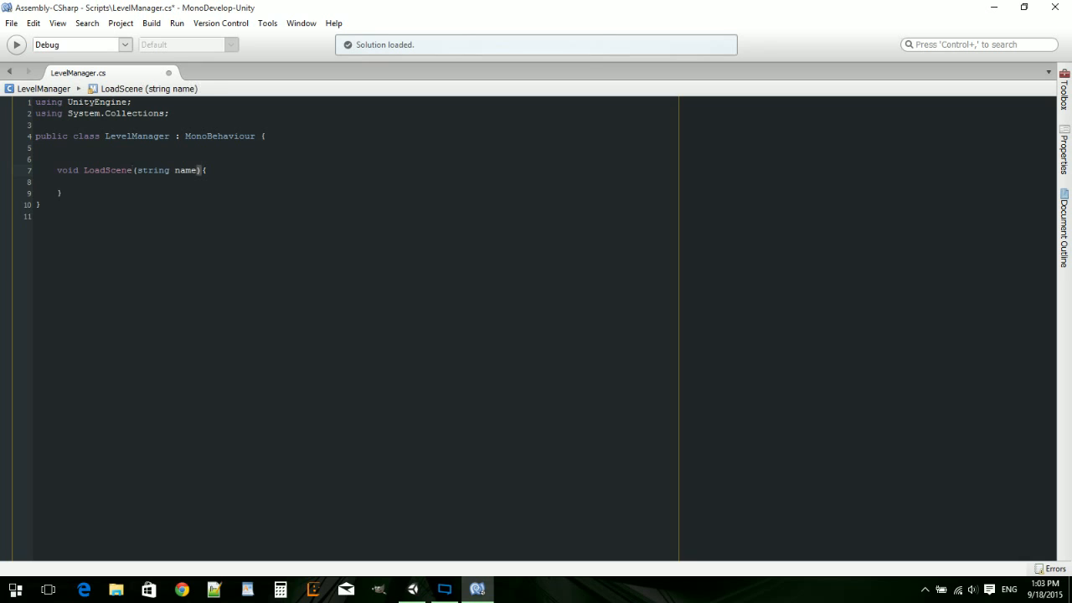
- Add the call Application.LoadLevel(name); to the body of LoadScene and save the script
click(125, 180)
text(a)
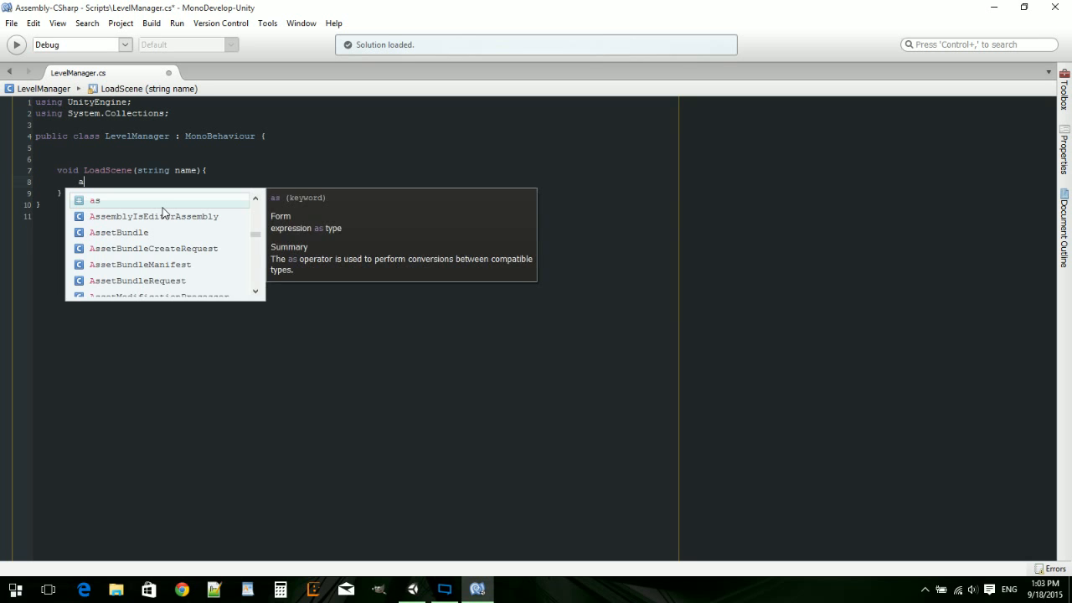
text(pp.)
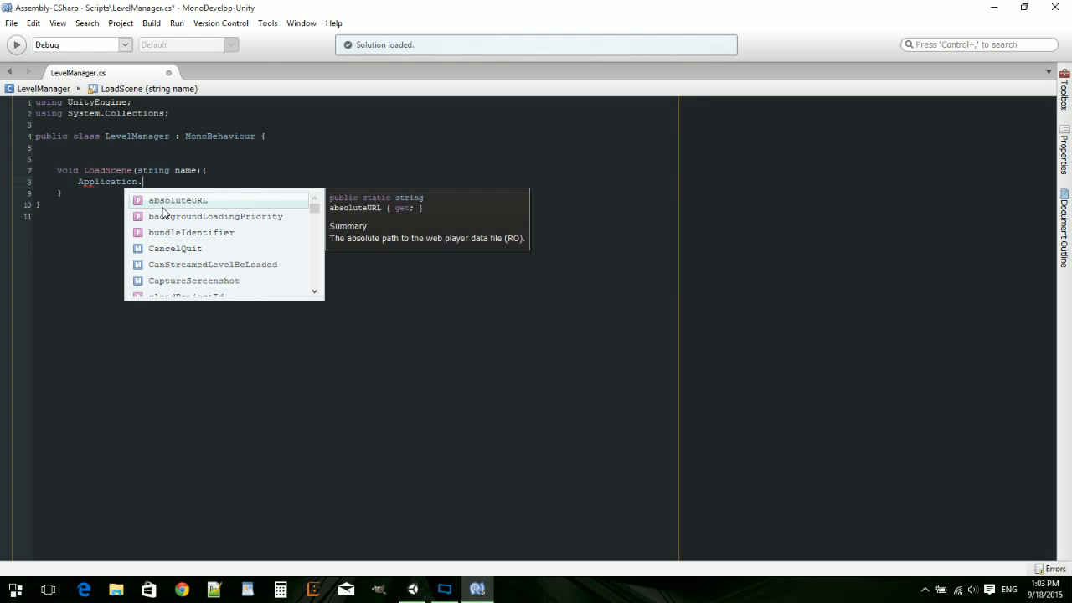
text(loa)
key(Down)
key(Down)
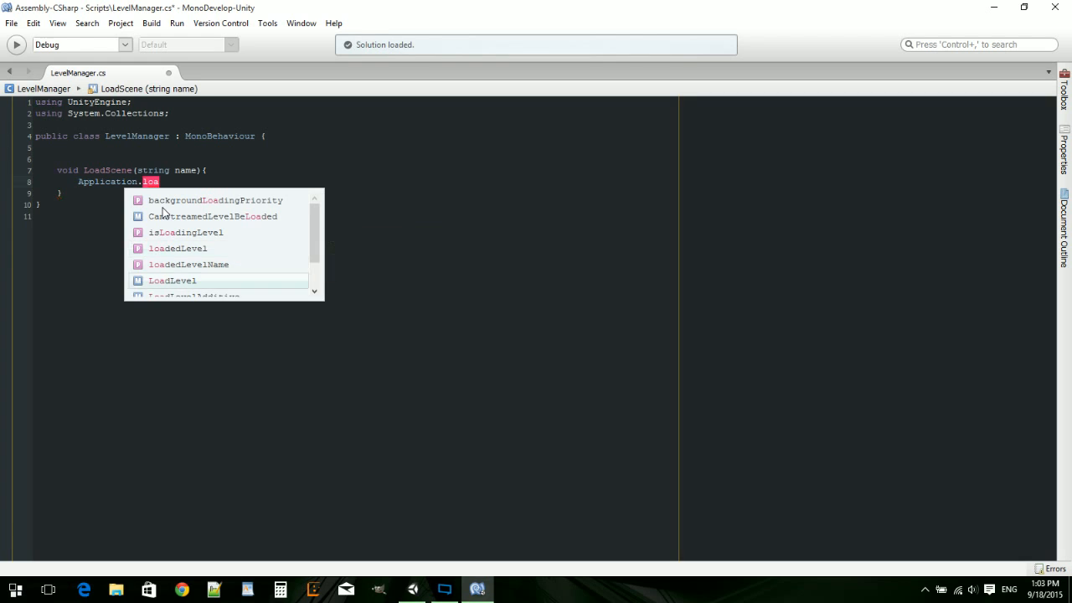
key(Return)
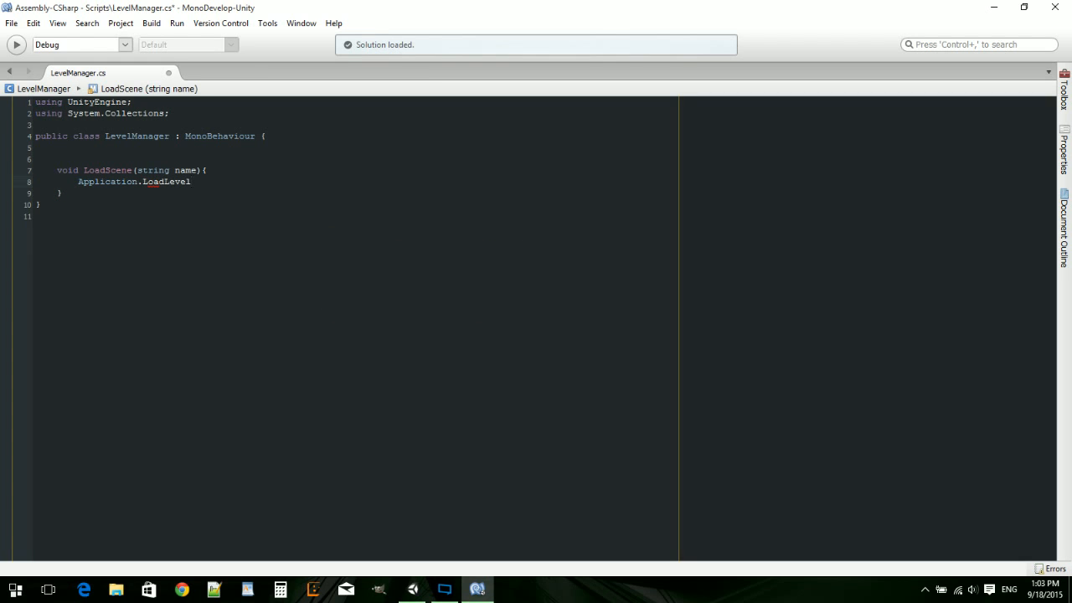
text(())
text(name))
text(;)
key(ctrl+s)
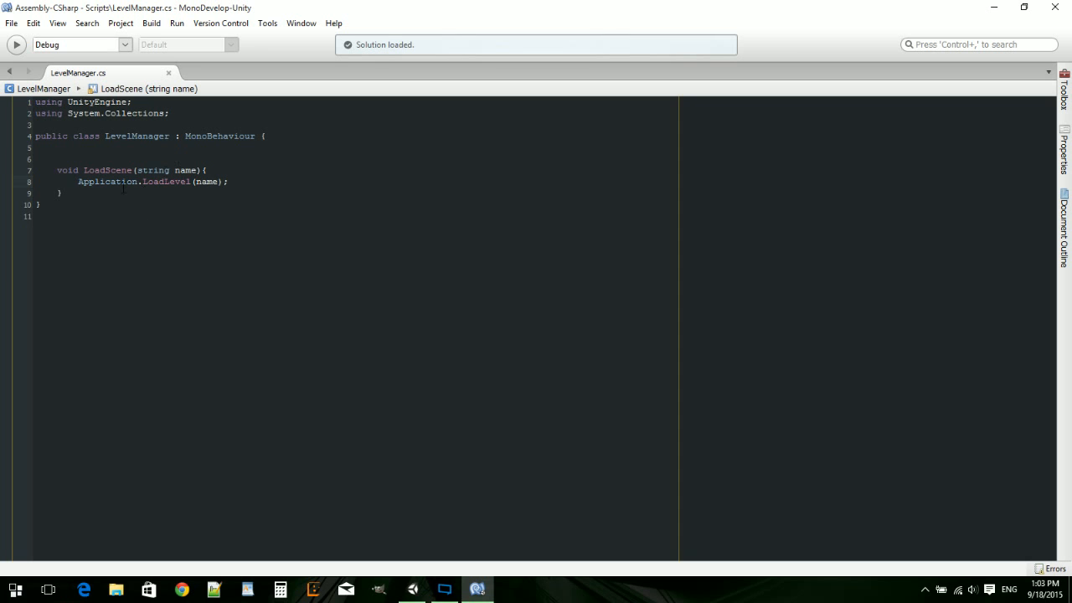
- Switch to Unity, run the menu scene briefly in the Game view and stop play mode
click(414, 589)
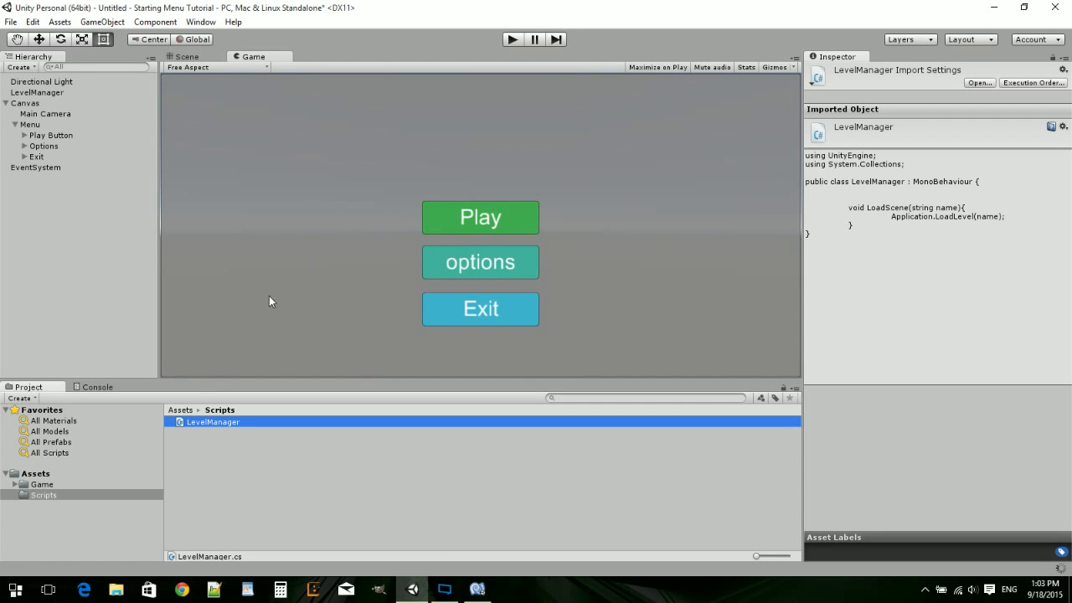
click(513, 40)
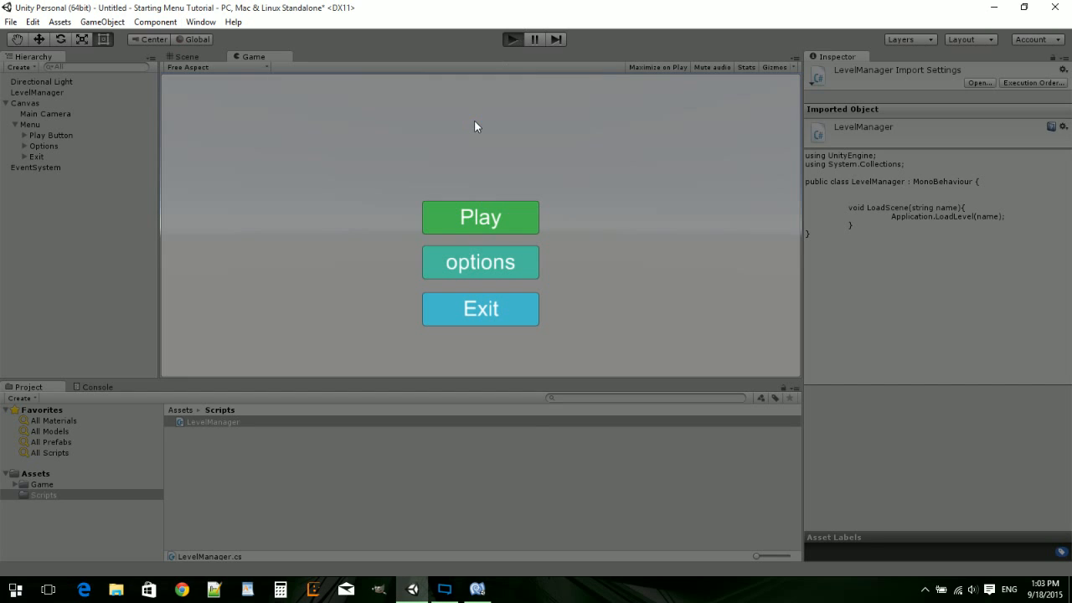
click(511, 40)
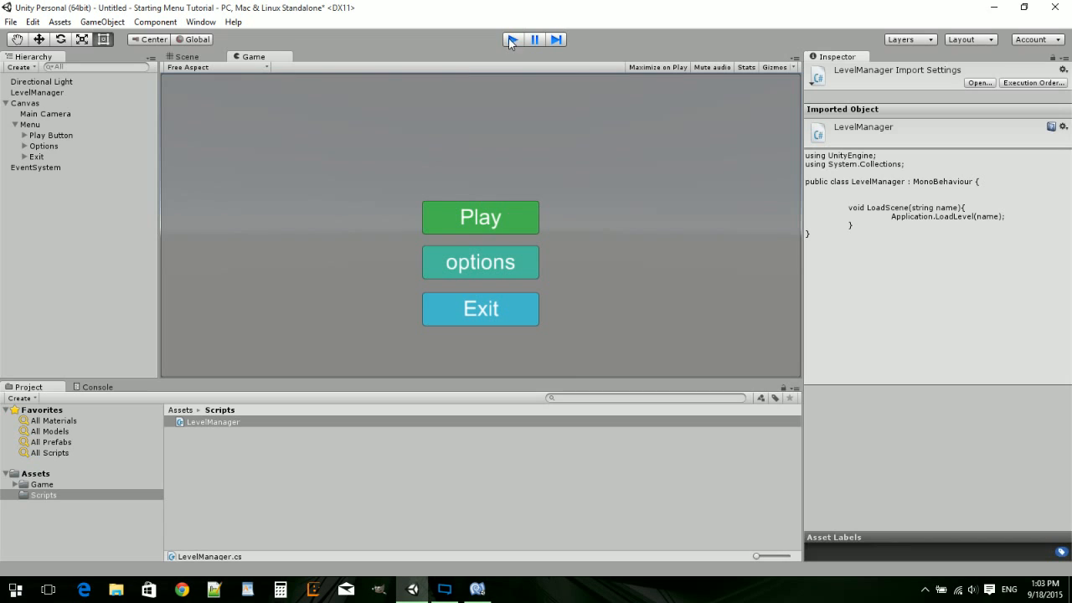
- Add an On Click entry to the Play Button, assign the LevelManager object and look through its available functions
click(40, 136)
scroll(866, 340, down, 4)
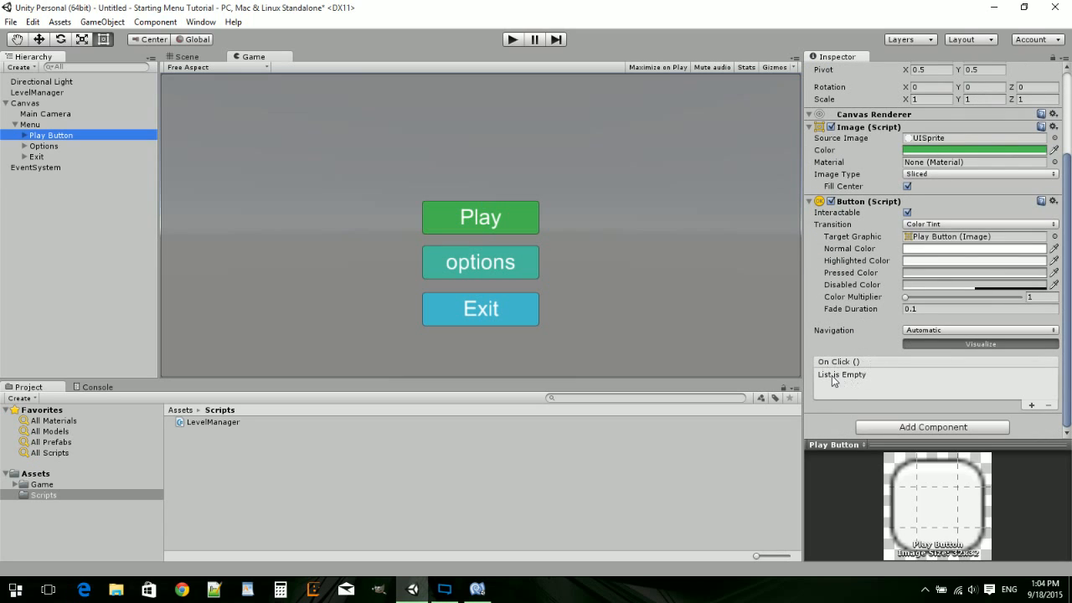
click(1032, 406)
drag(41, 93, 846, 392)
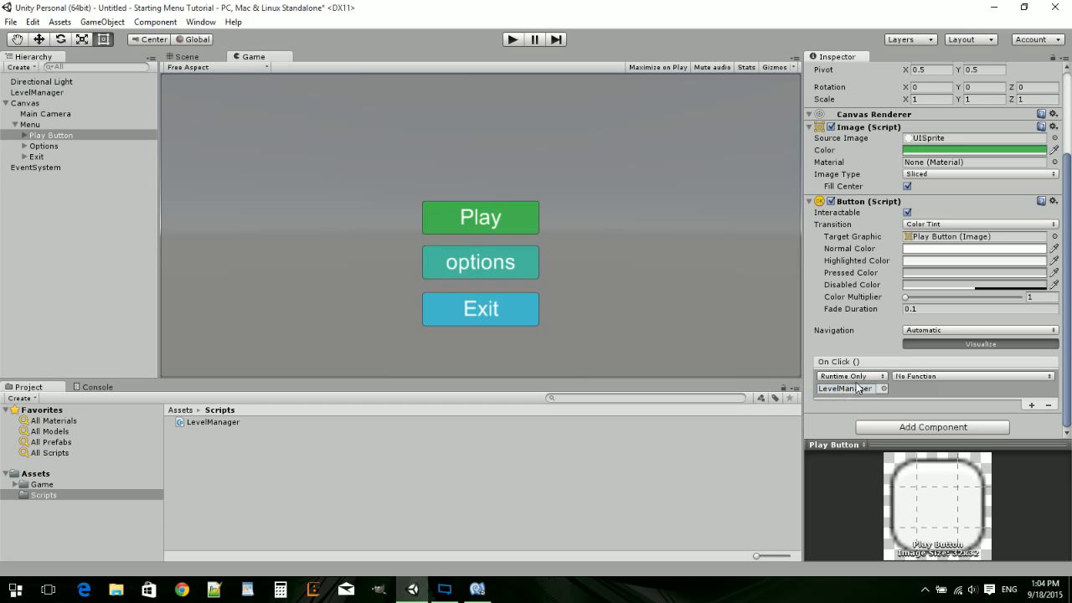
click(906, 378)
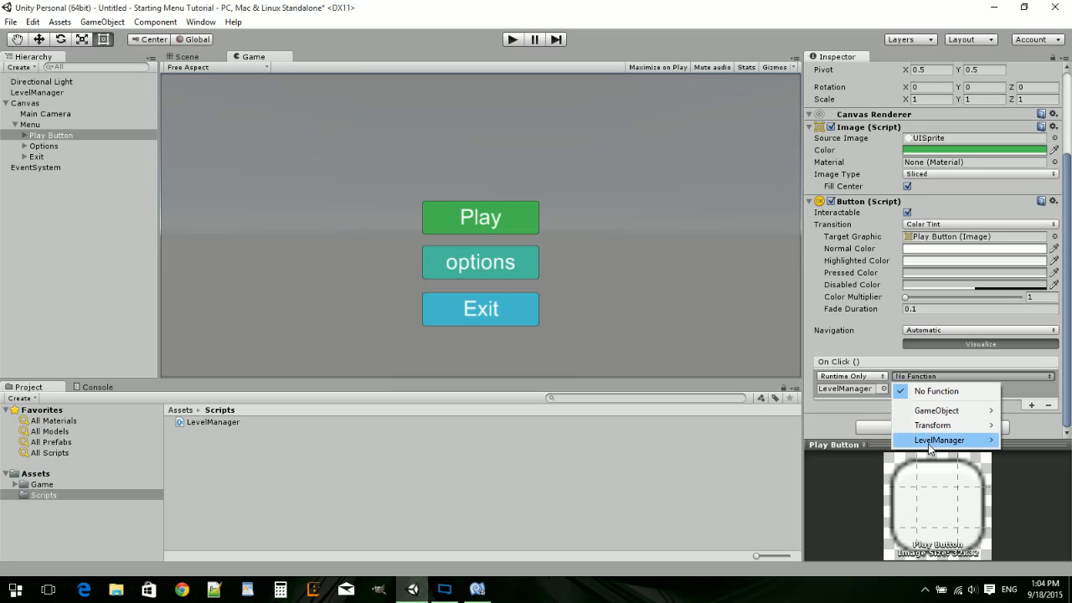
mouse_move(930, 444)
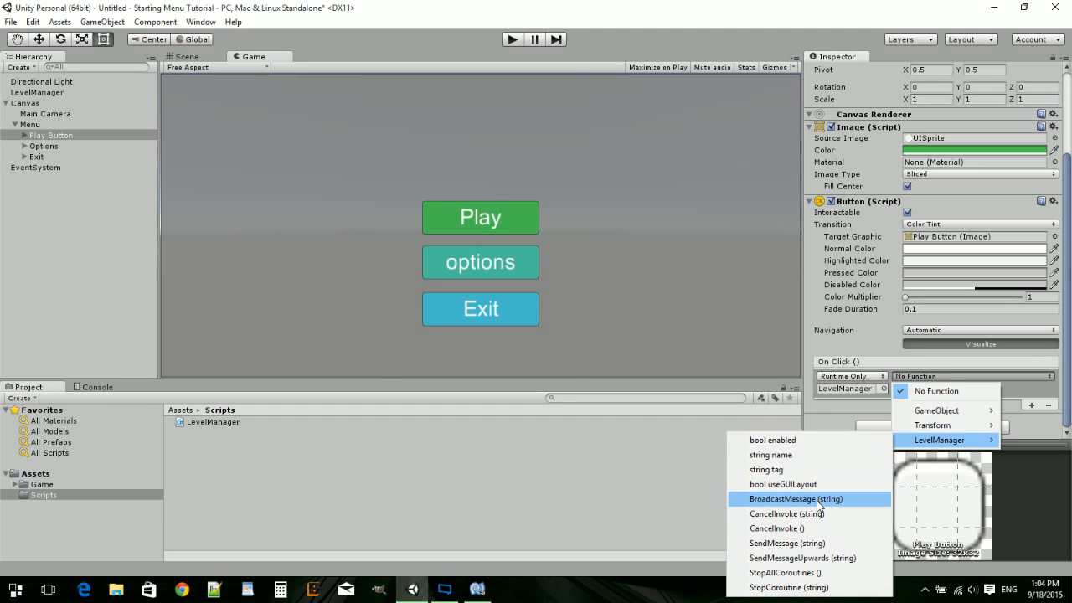
click(610, 506)
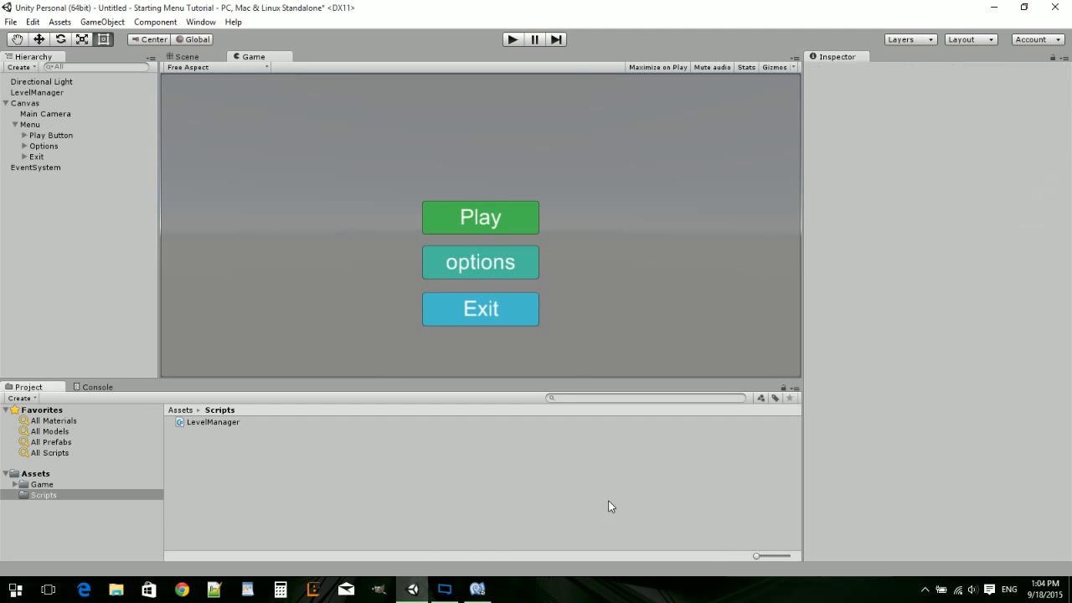
- Switch to MonoDevelop, make the LoadScene method public and save the script
click(477, 590)
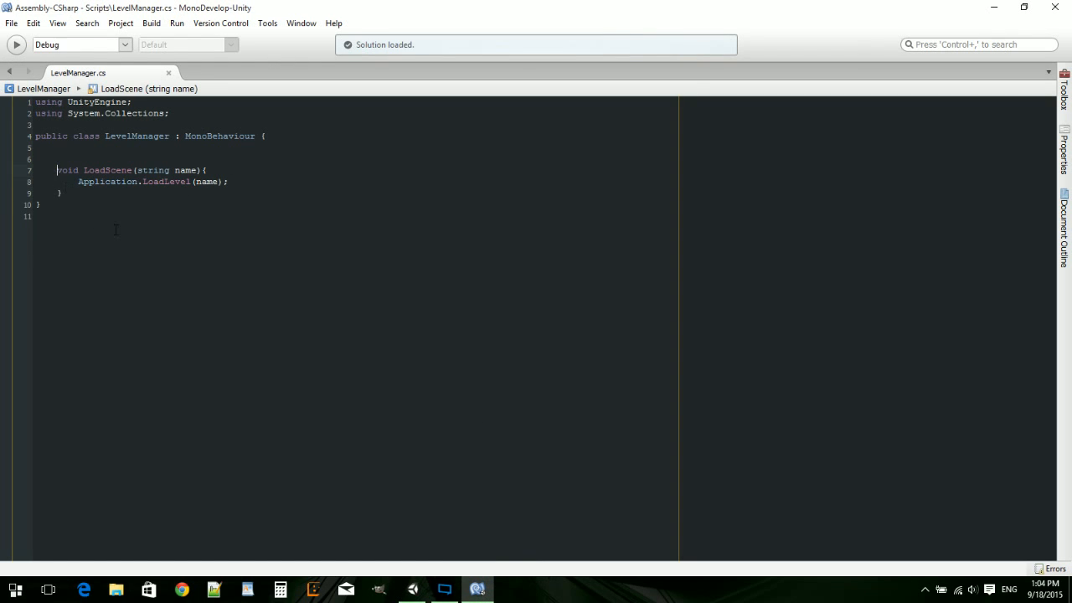
text(public)
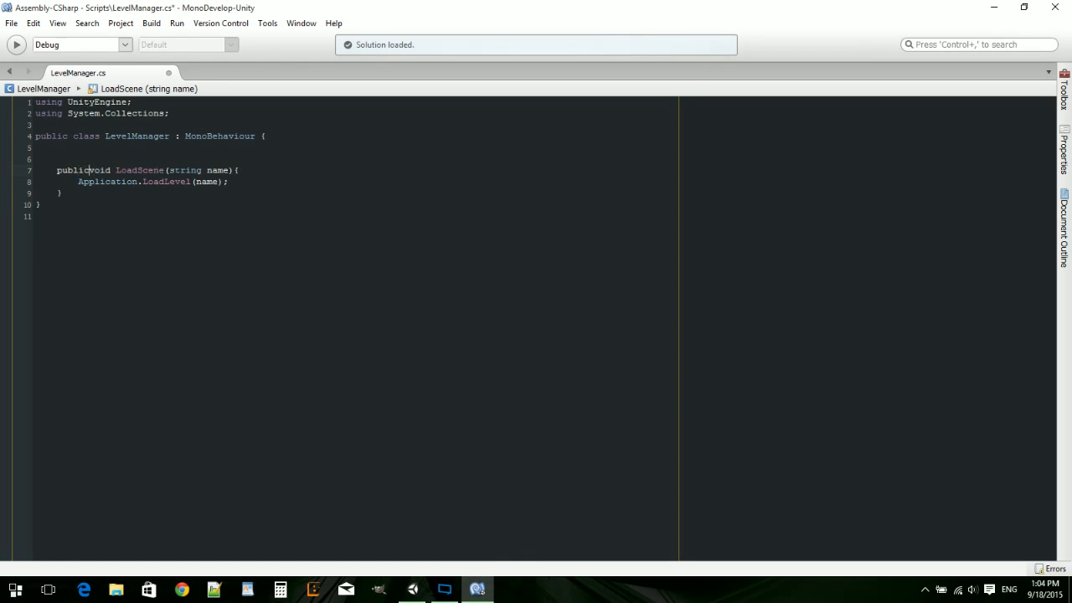
click(126, 385)
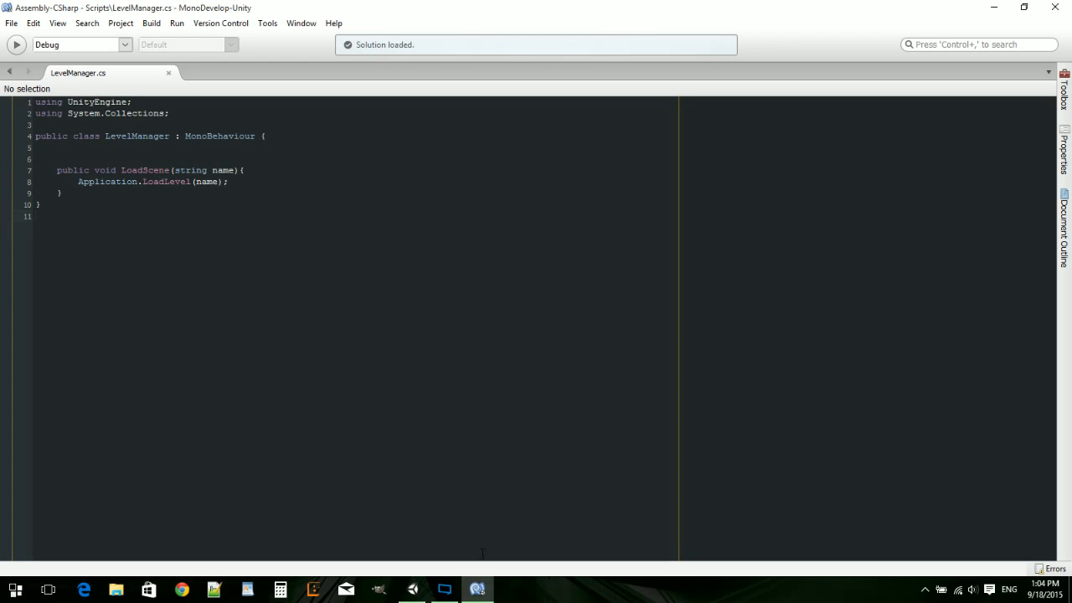
- Switch to Unity and set the Play Button's On Click function to LoadScene (string) of LevelManager
click(412, 589)
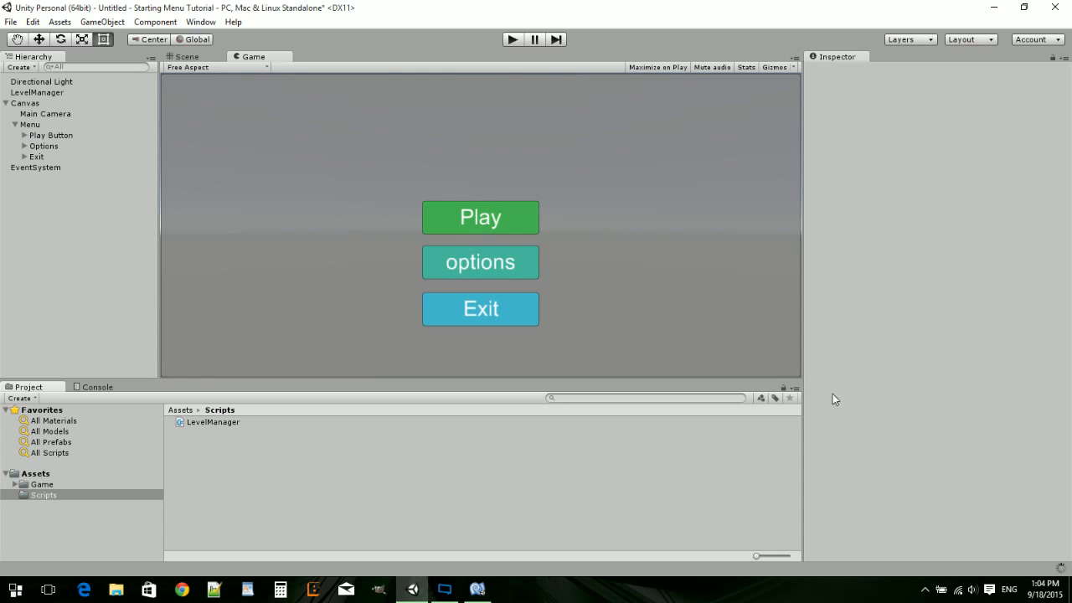
click(57, 135)
key(F2)
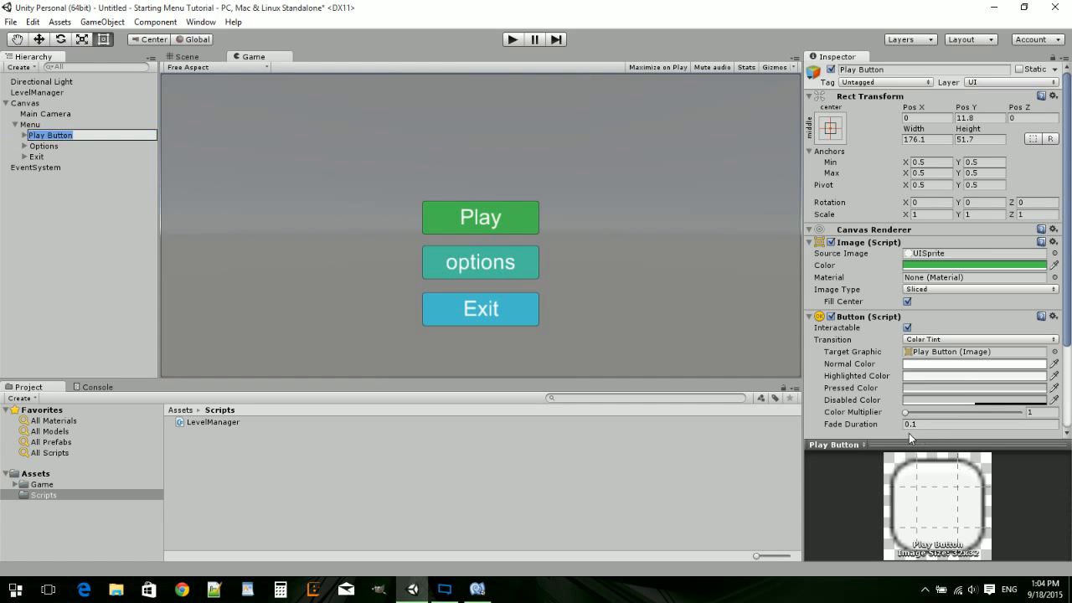
scroll(858, 417, down, 5)
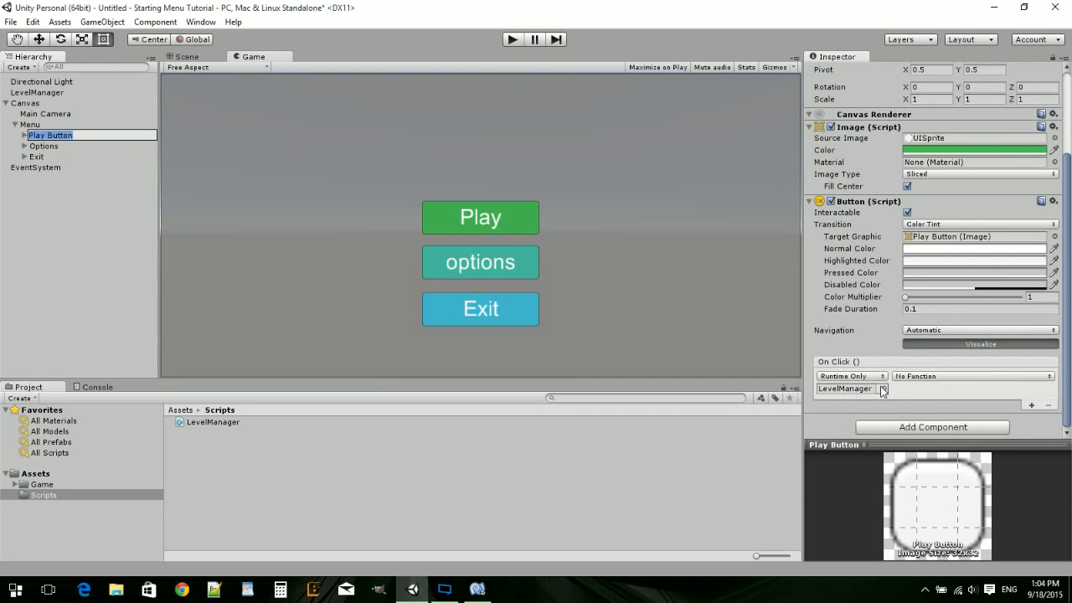
click(909, 375)
mouse_move(931, 438)
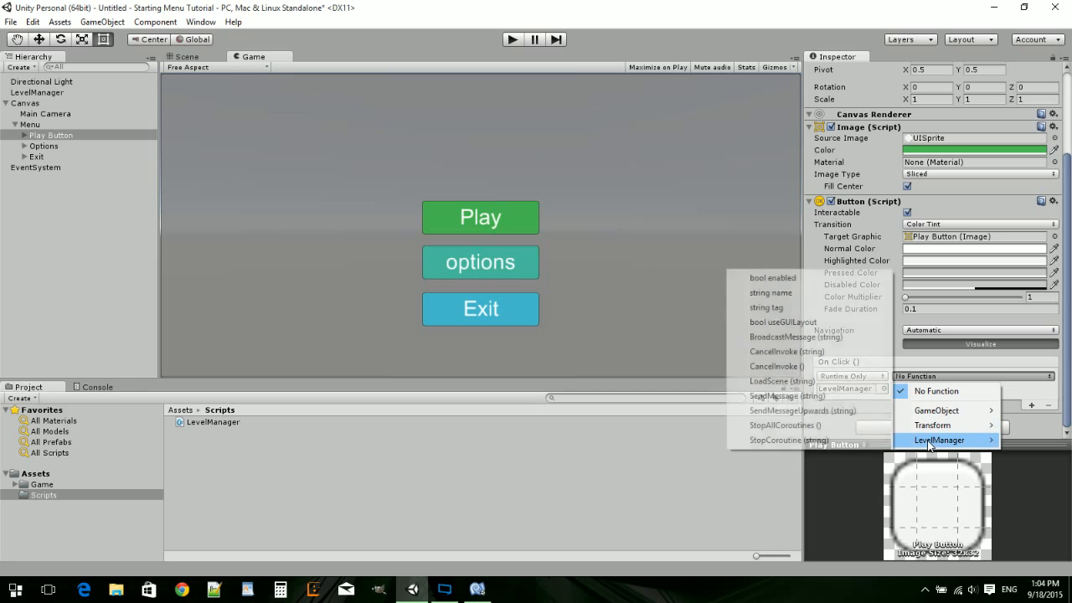
click(812, 381)
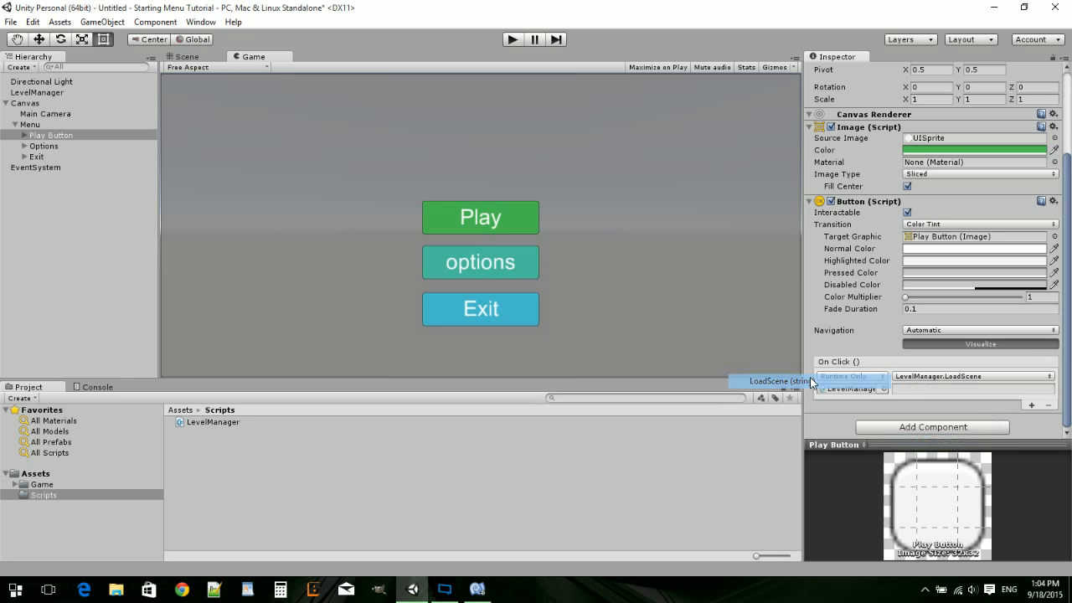
- Set the string argument of the Play Button's LoadScene call to Game
click(910, 387)
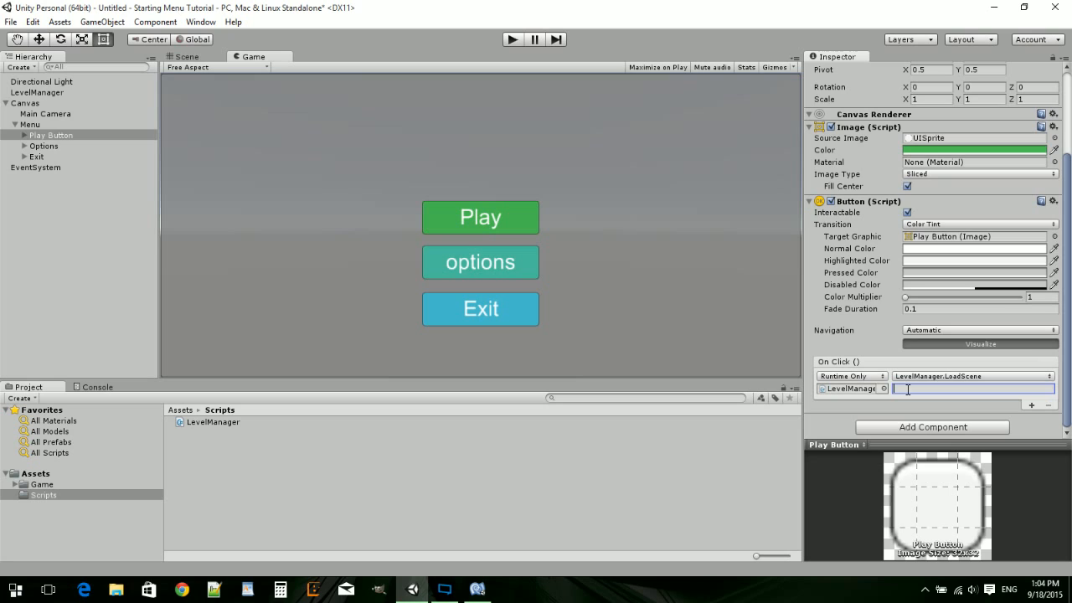
text(Game)
double_click(901, 388)
click(458, 51)
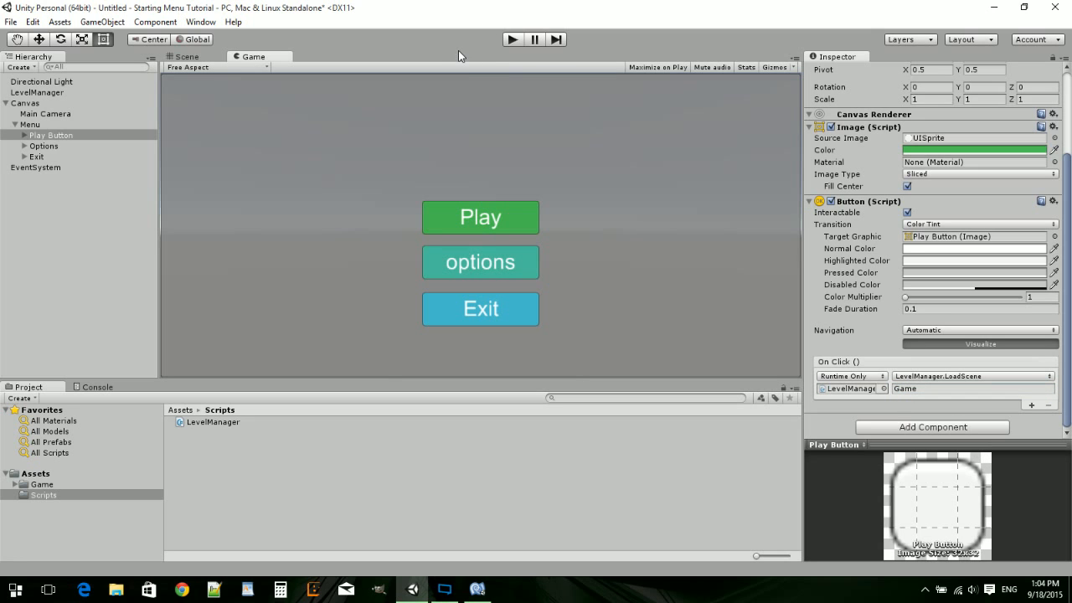
- Run the menu scene and test the Play button in the Game view
click(513, 41)
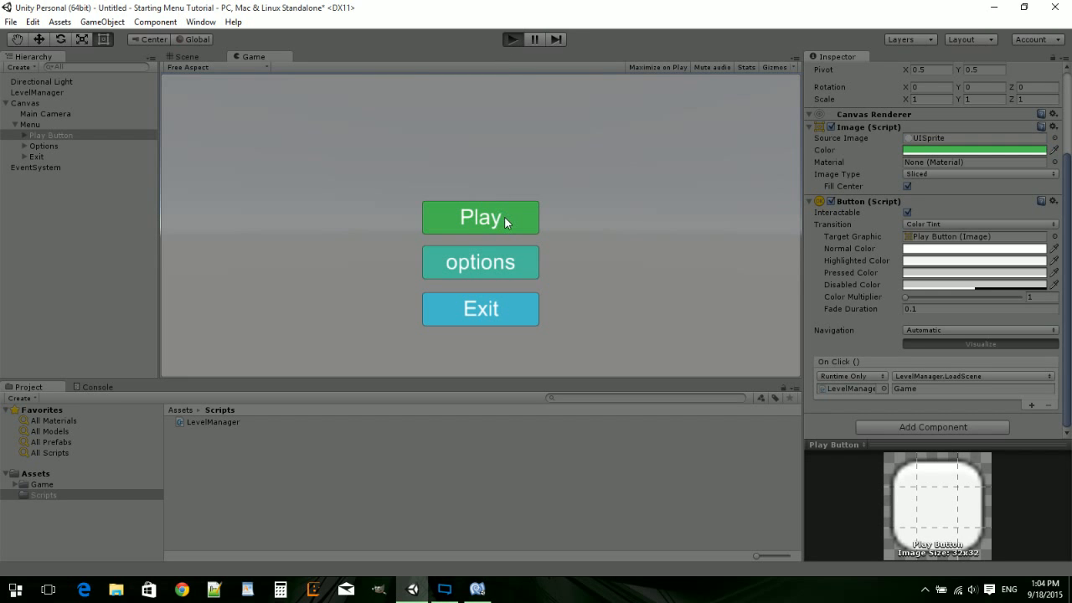
click(504, 216)
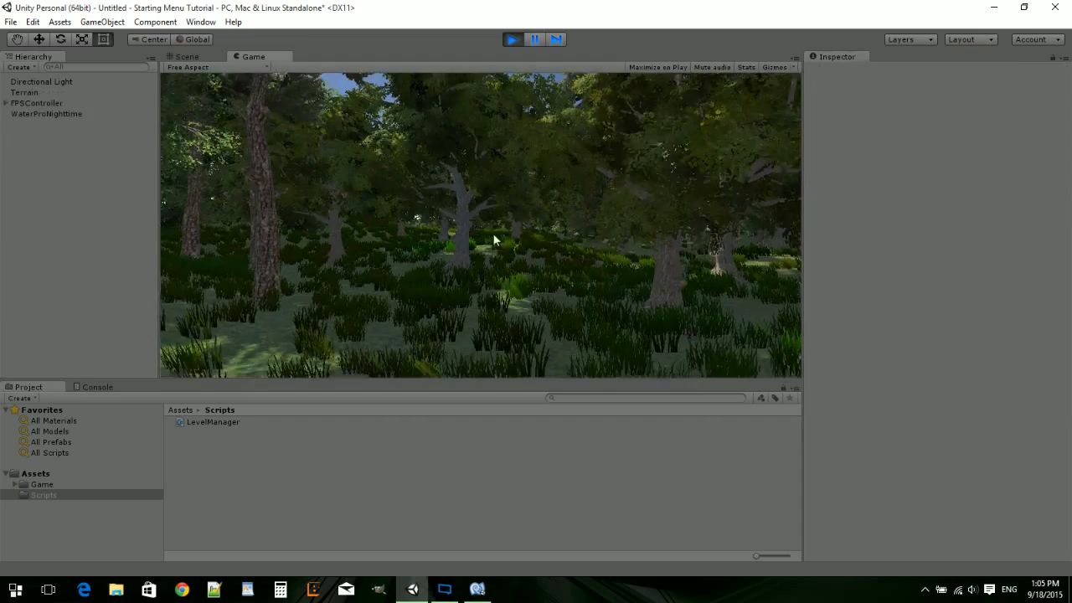
- Walk forward through the loaded forest scene and stop the test run
key(w)
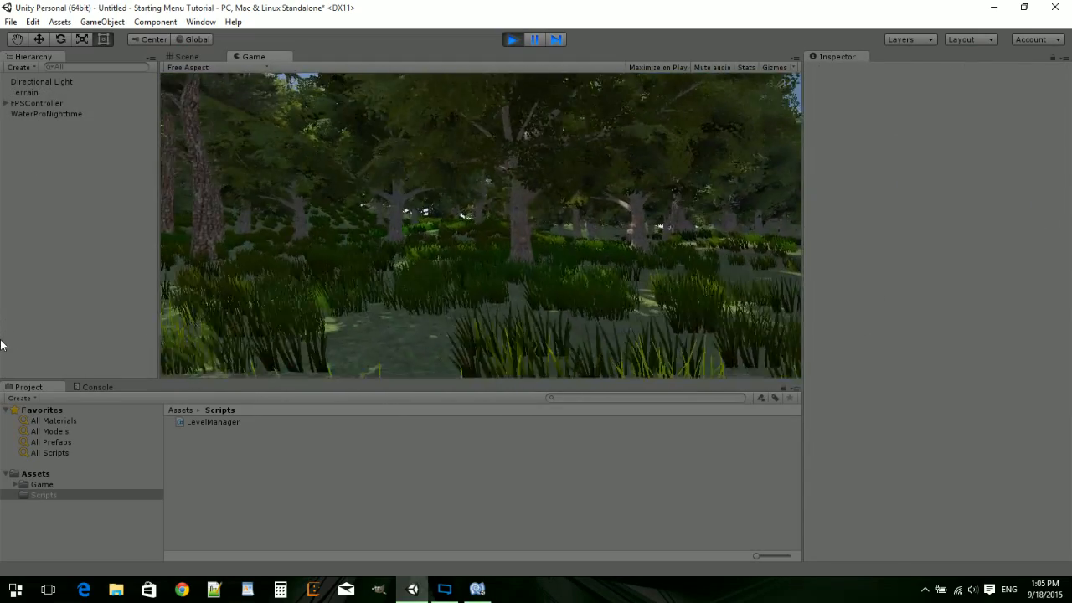
click(508, 38)
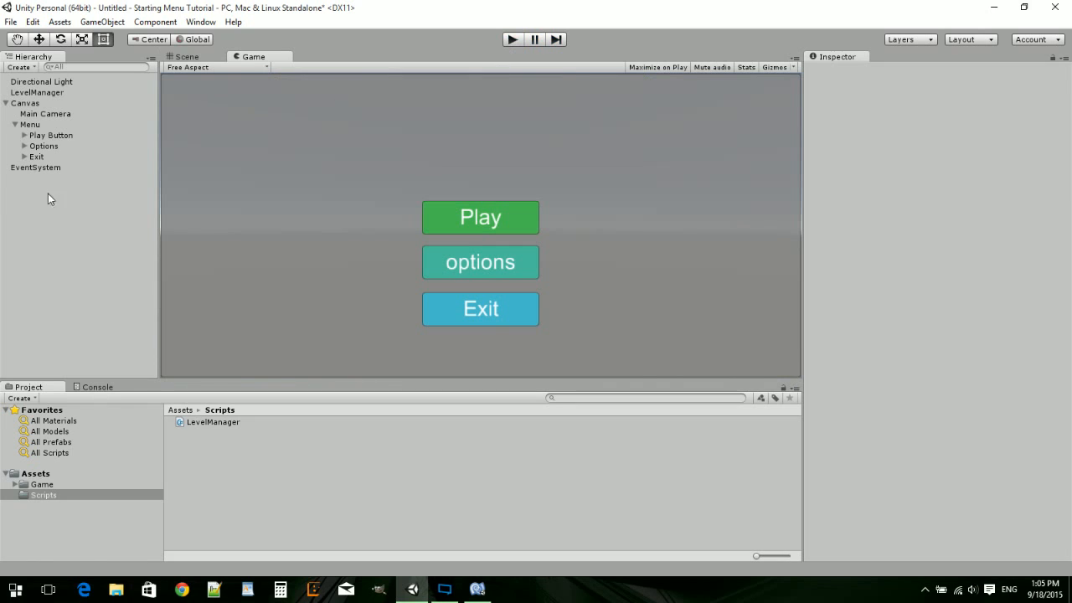
- Add an On Click event to the Exit button and assign the LevelManager object as its target
click(39, 146)
scroll(965, 320, down, 3)
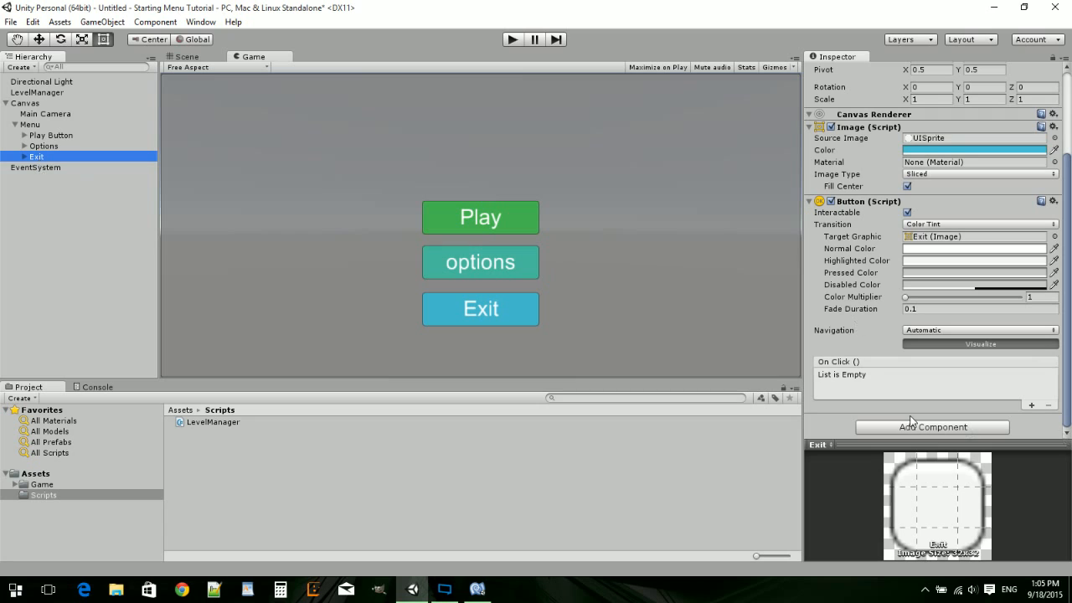
click(1031, 405)
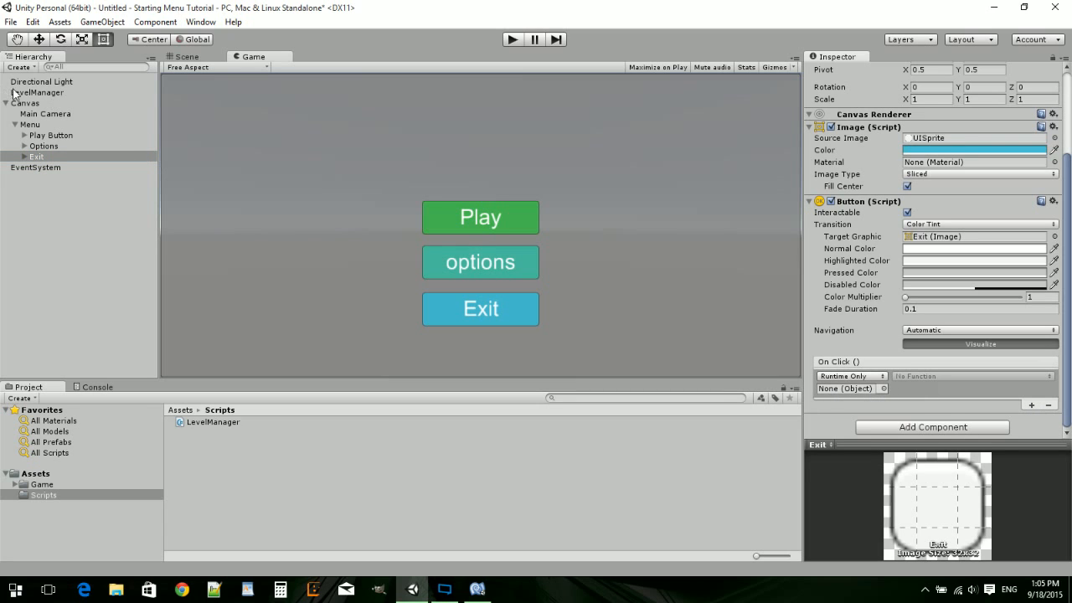
drag(17, 93, 862, 389)
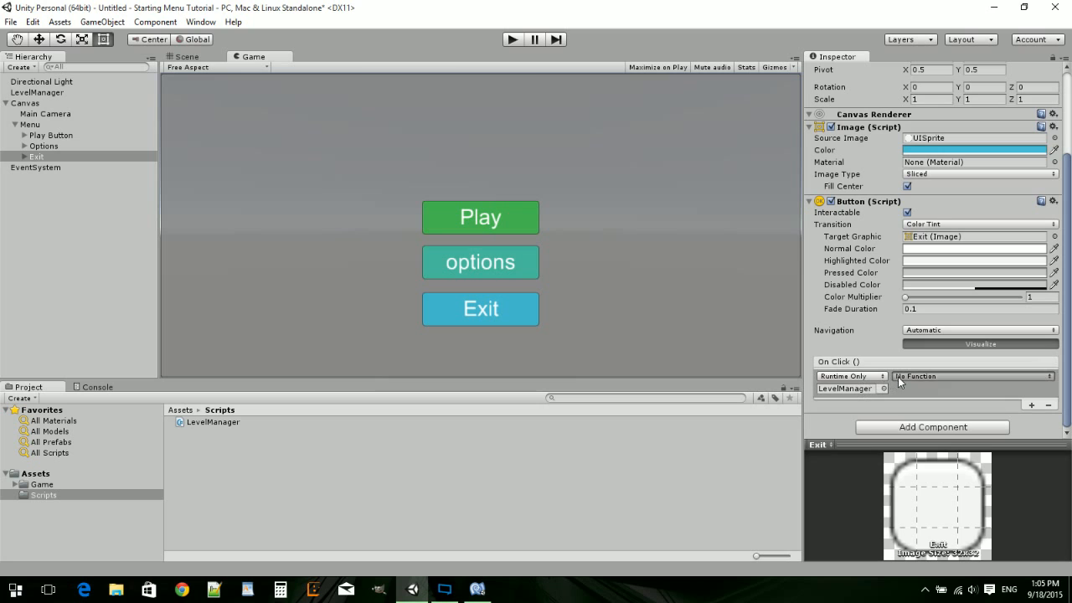
click(899, 377)
mouse_move(932, 432)
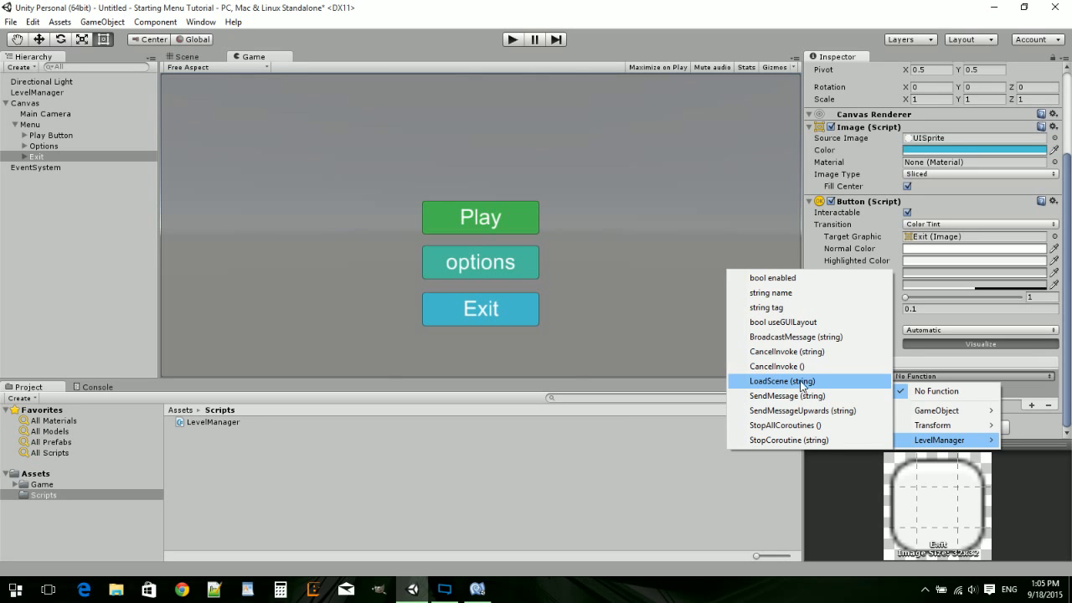
click(602, 437)
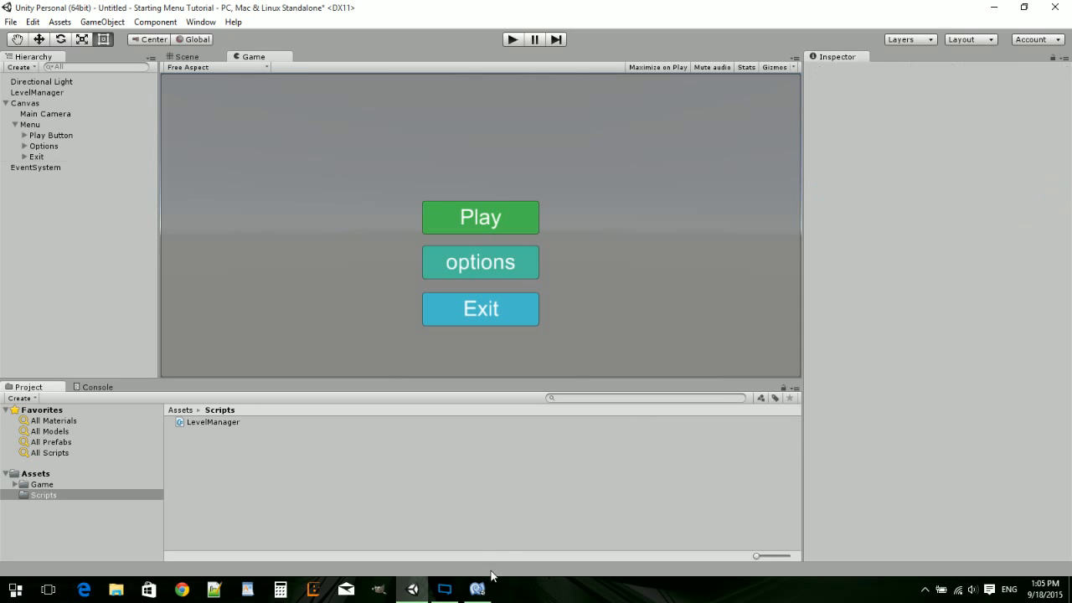
- Switch to MonoDevelop and add an empty public void QuitGame() method below LoadScene in LevelManager.cs
click(477, 589)
click(63, 205)
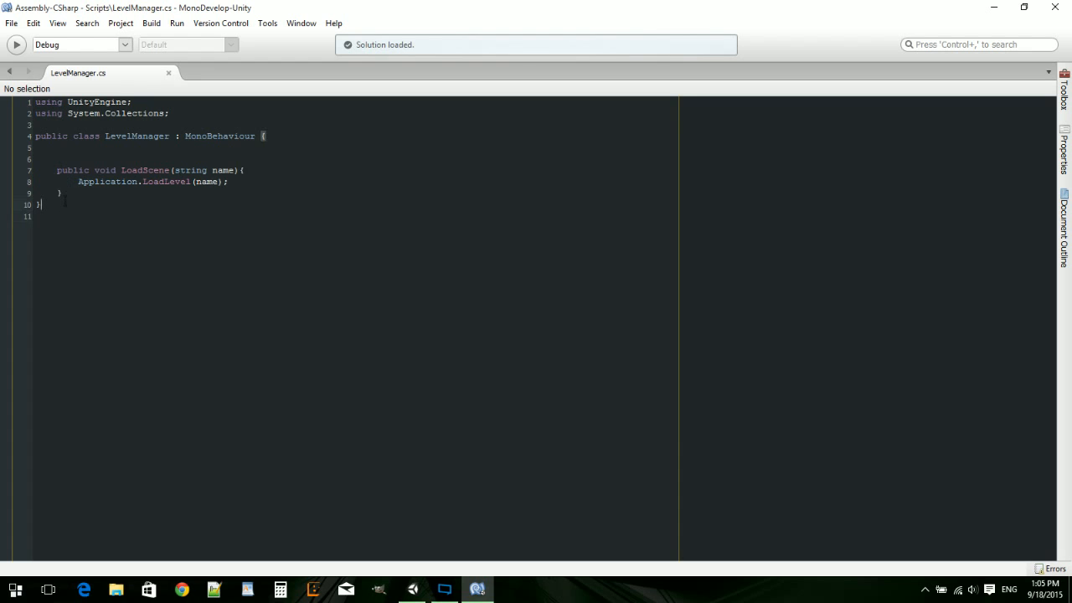
click(63, 192)
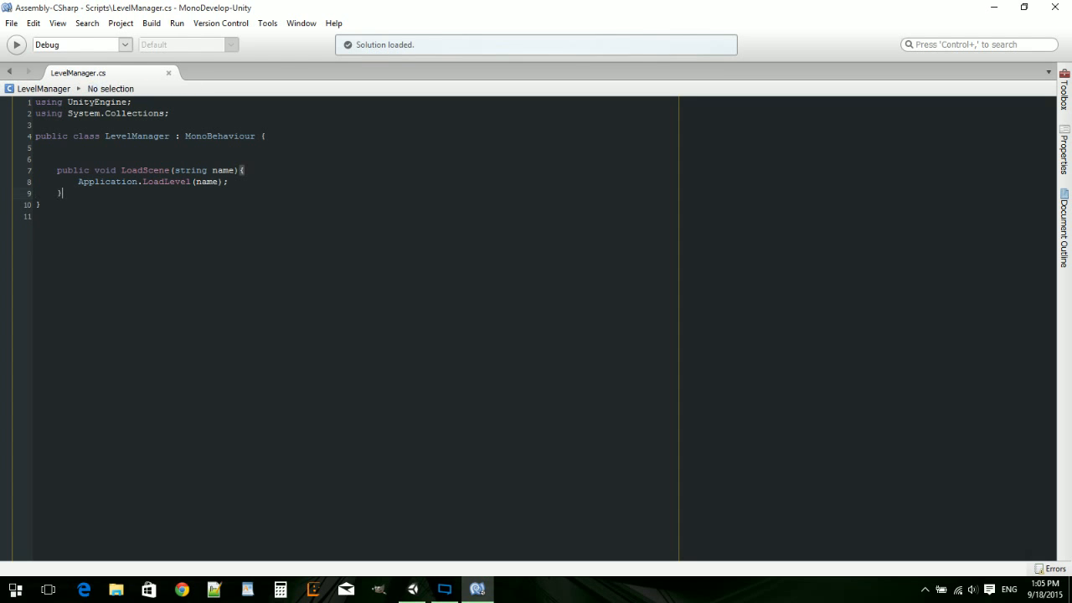
key(Return)
text(public )
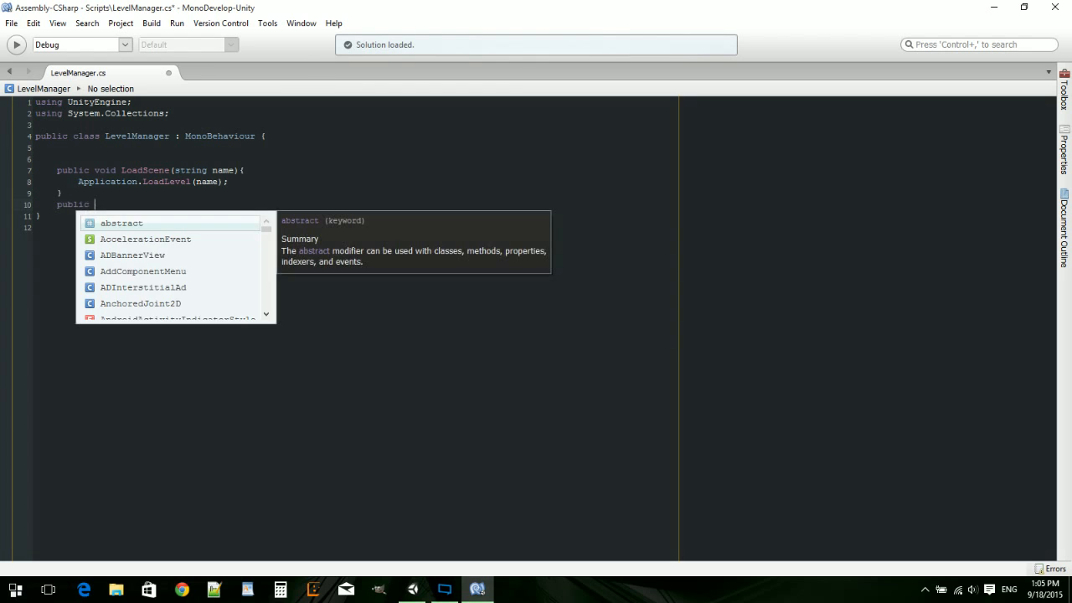
text(void )
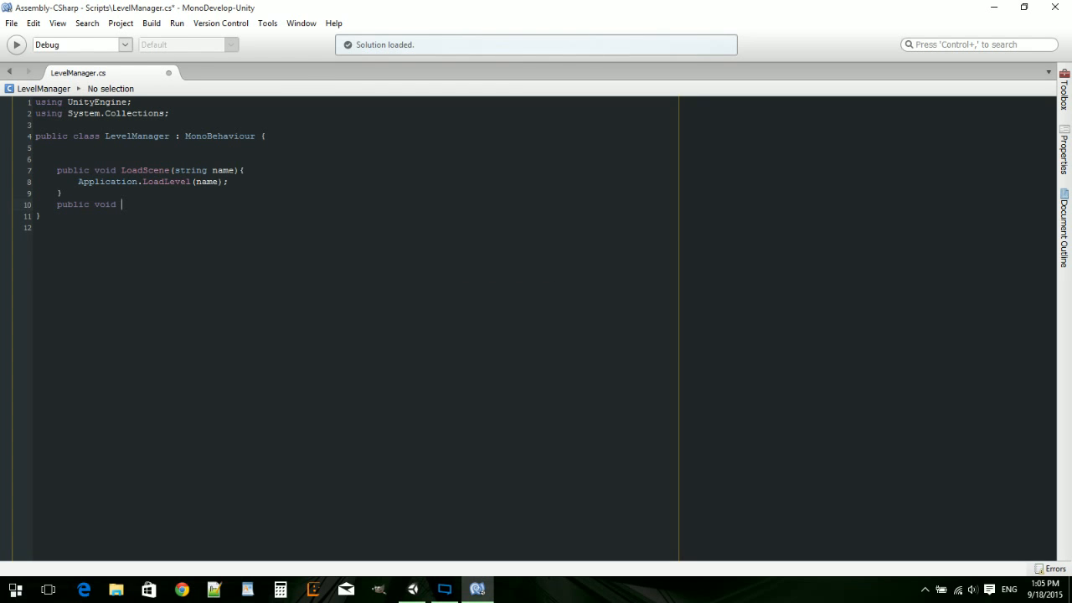
text(QuitGame()
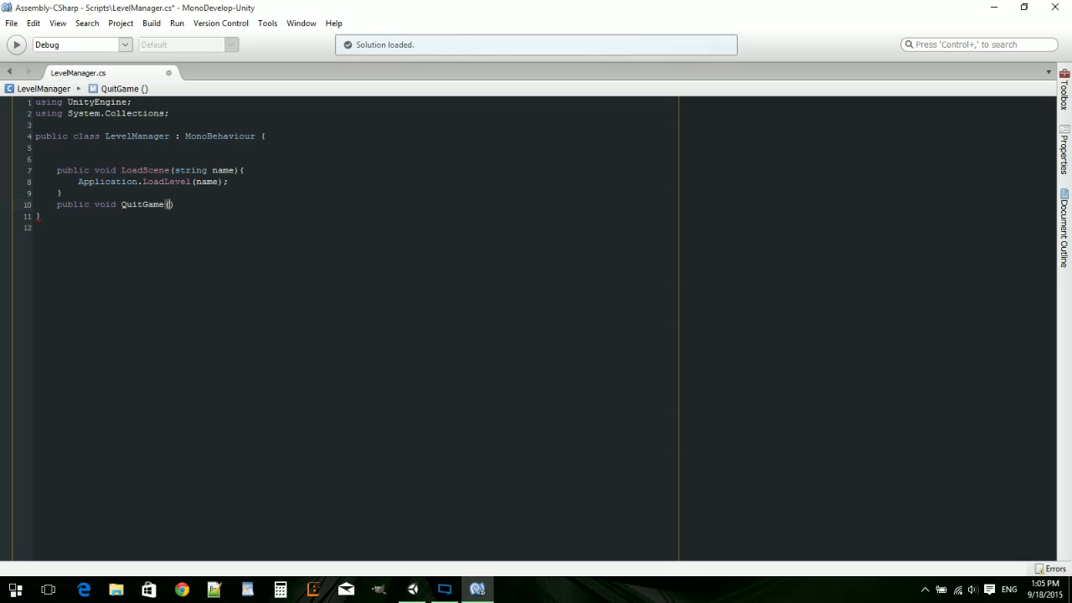
text(){)
key(Return)
key(Return)
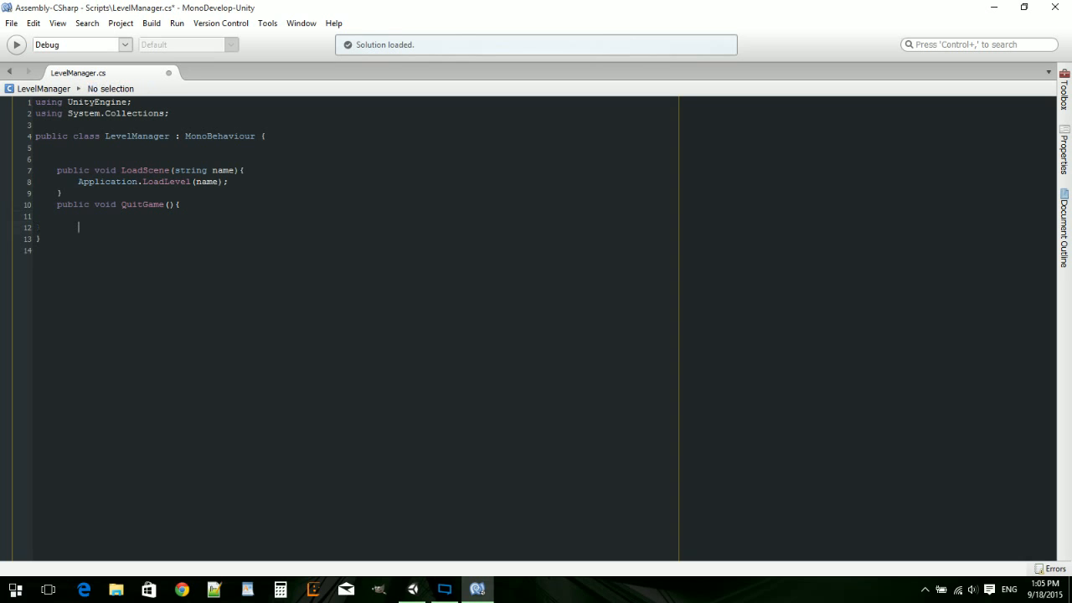
text(})
- Add the call Application.Quit(); inside the QuitGame method and save the script
click(79, 215)
text(app)
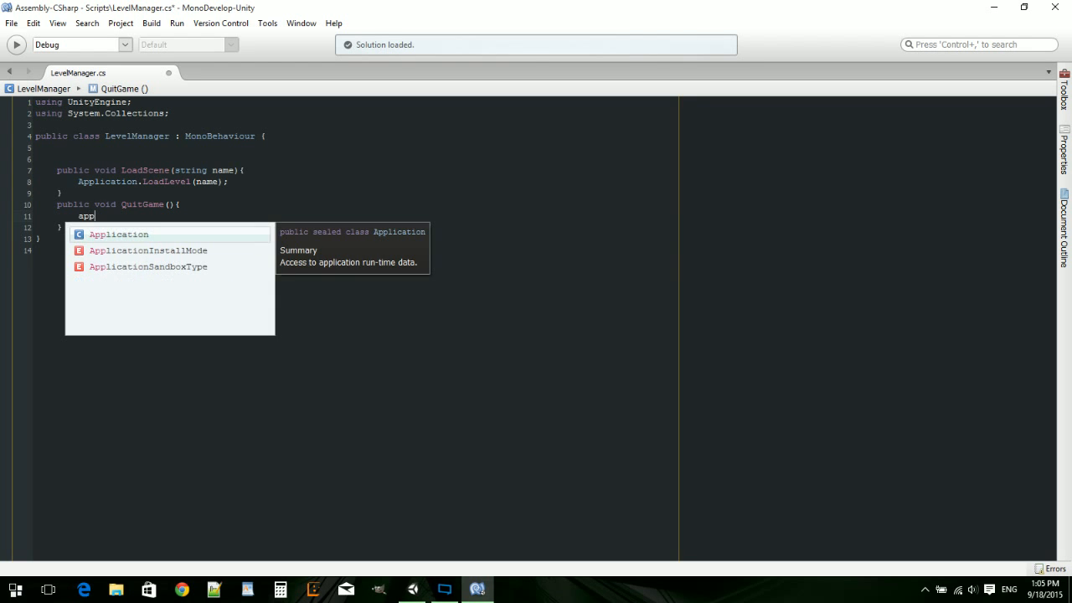
text(.)
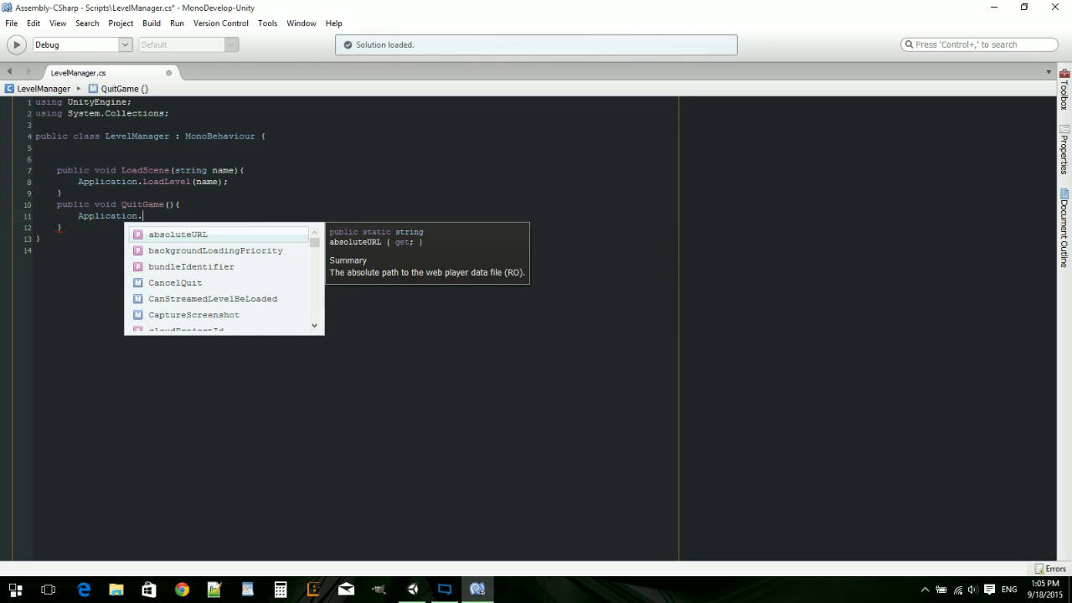
text(qu)
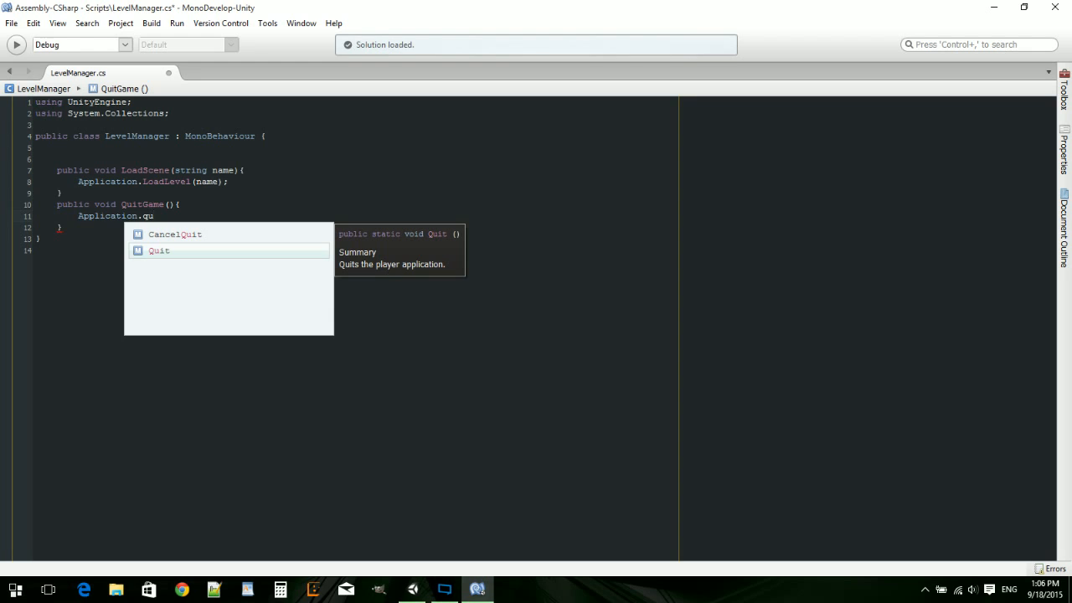
key(Return)
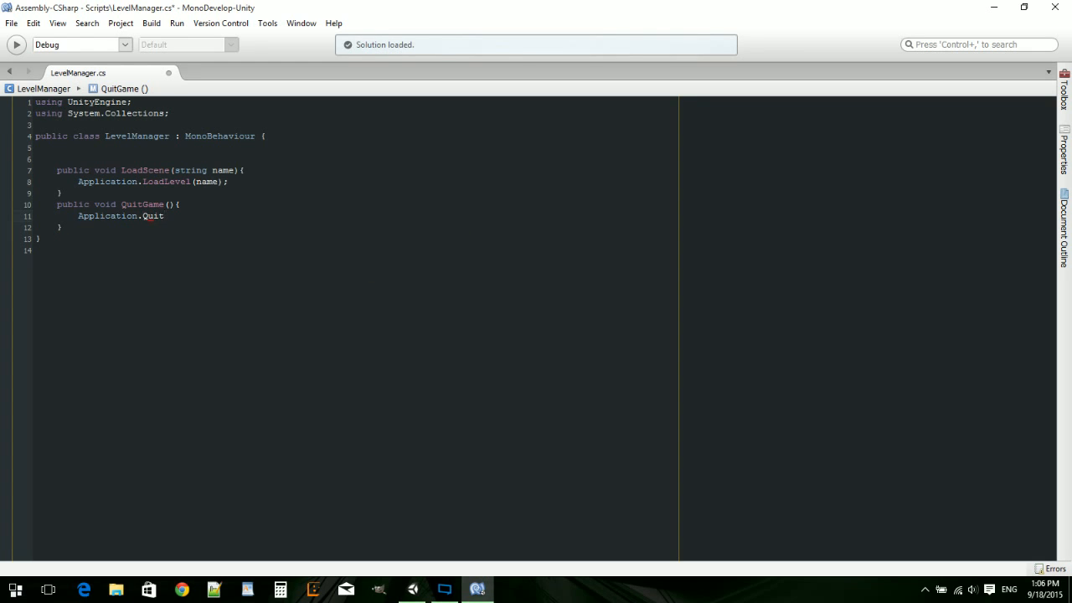
text(();)
key(ctrl+s)
- Switch to Unity and set the Exit button's On Click function to QuitGame () of LevelManager
click(413, 588)
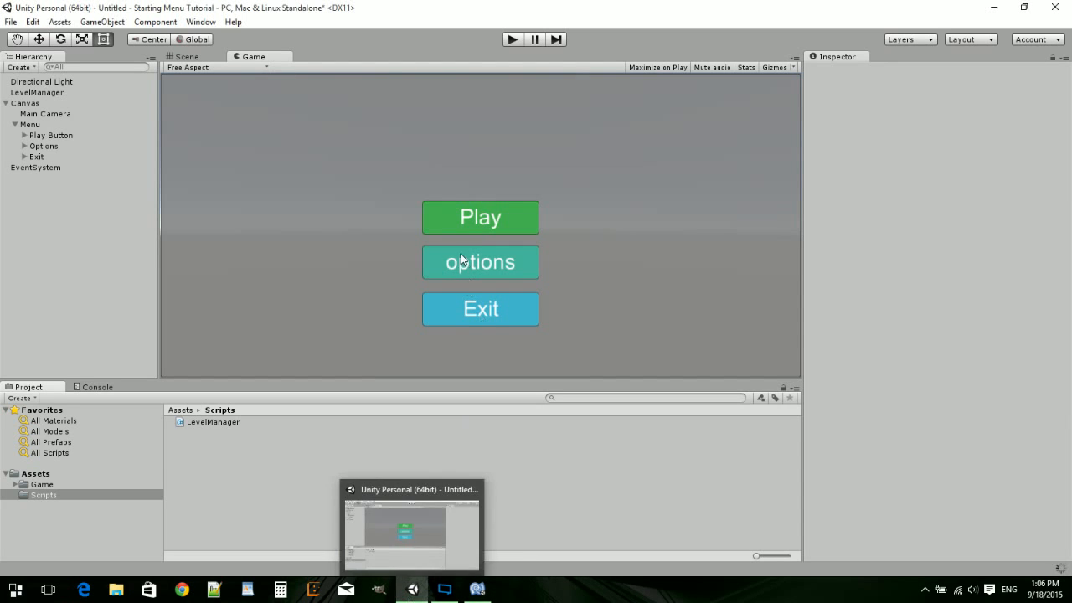
click(511, 40)
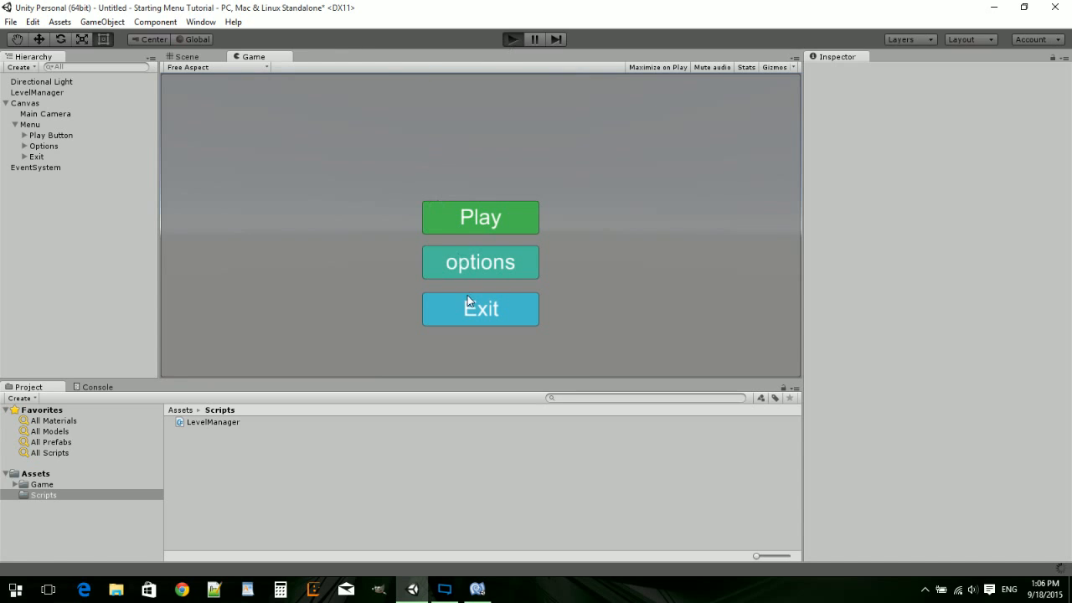
click(509, 41)
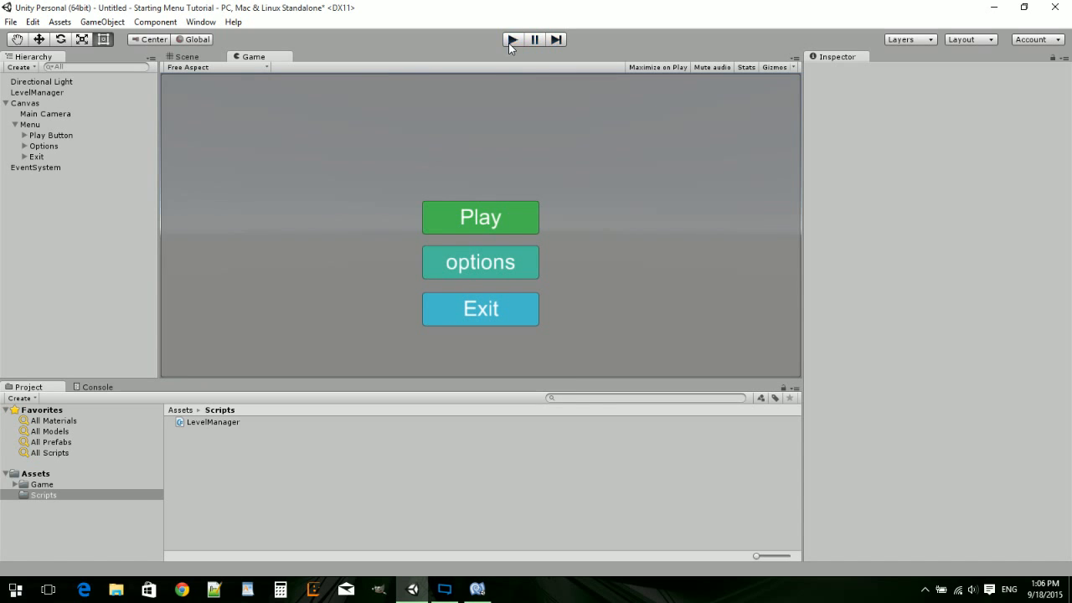
click(24, 156)
click(49, 158)
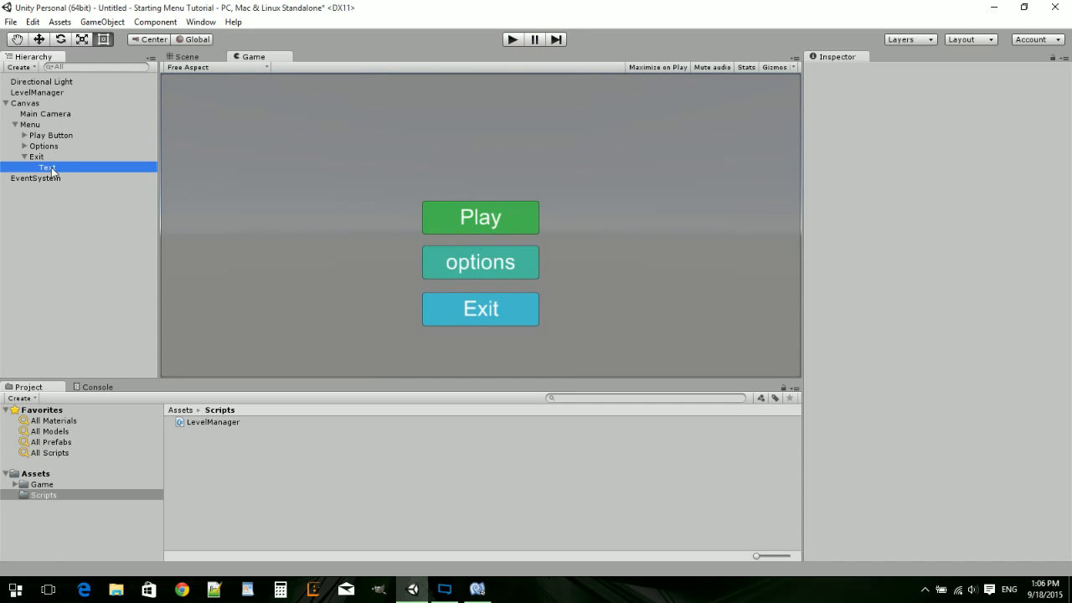
scroll(817, 325, down, 3)
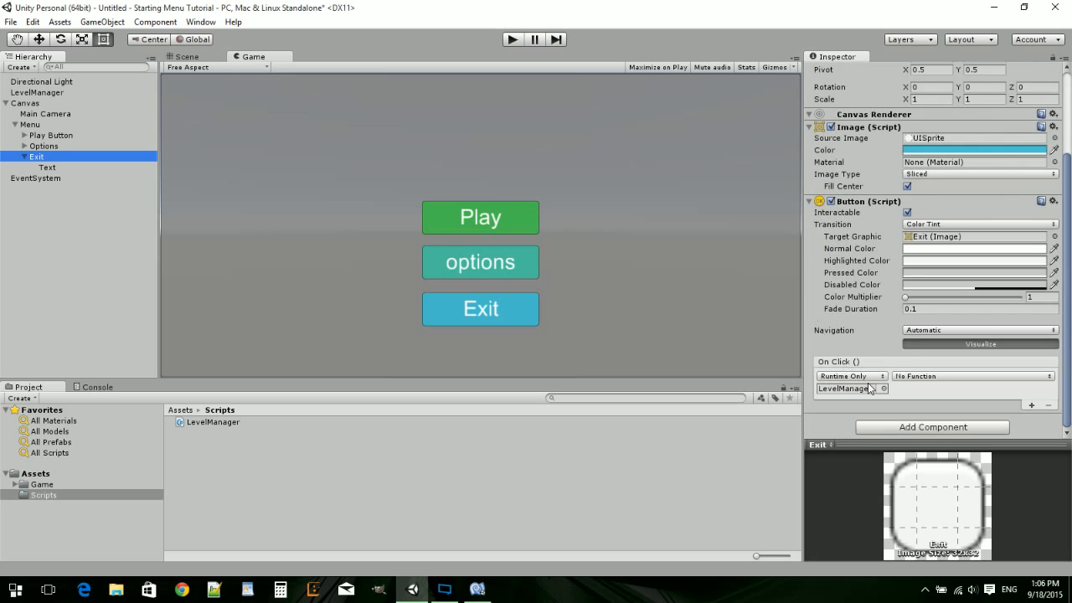
click(895, 376)
mouse_move(927, 444)
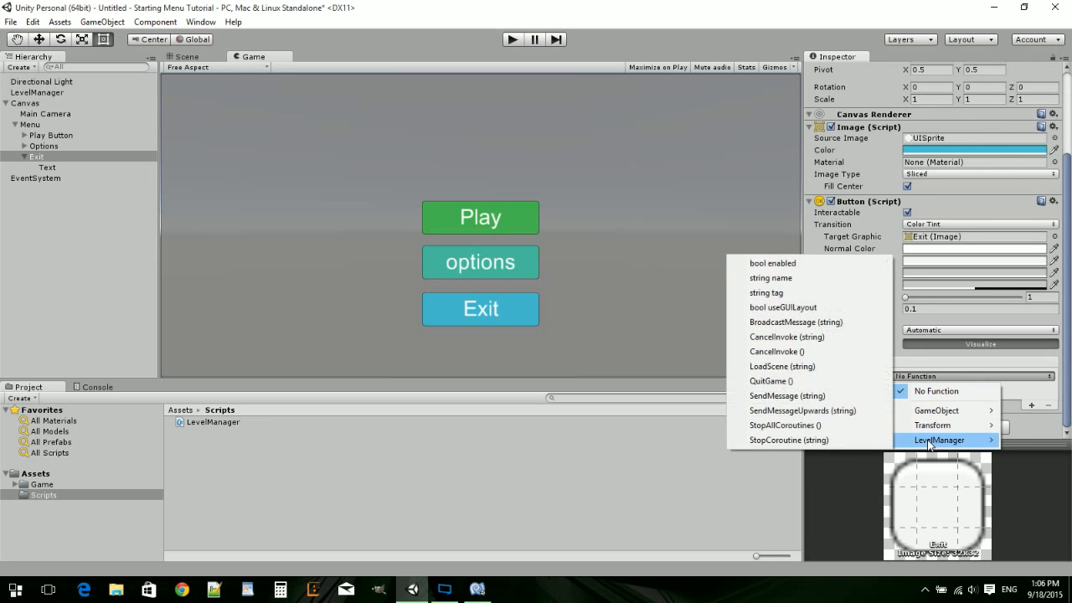
click(799, 383)
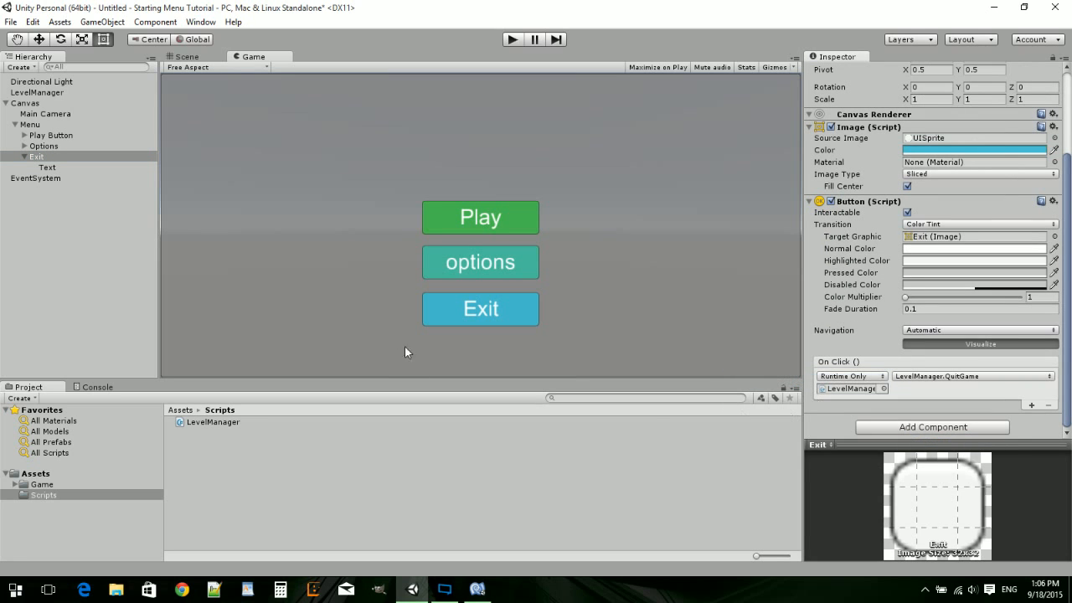
click(109, 259)
- Run the menu scene, test the Exit button in the Game view and stop the run
click(512, 40)
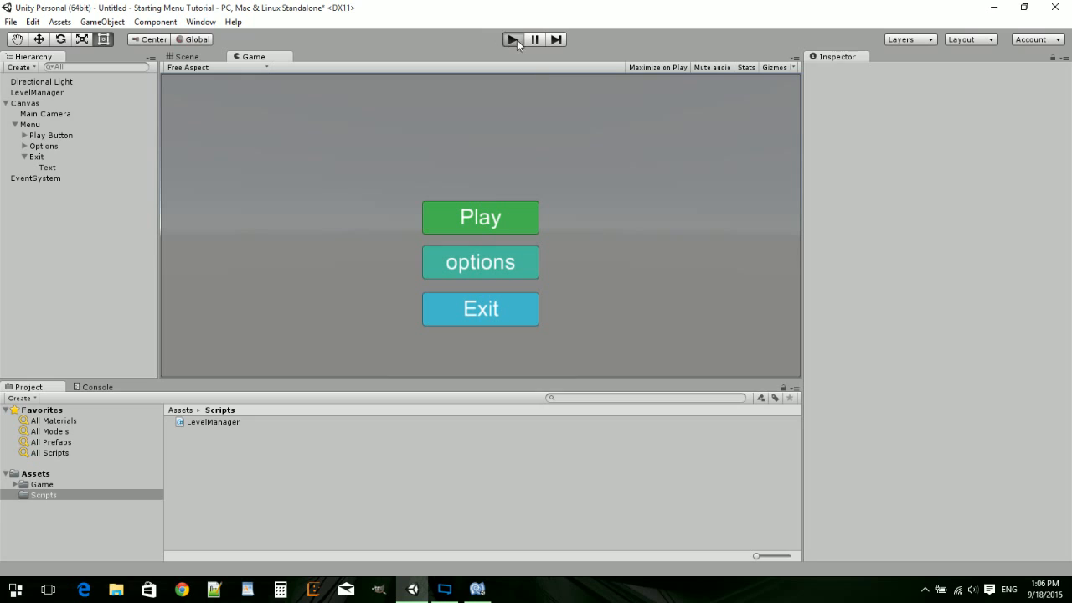
click(482, 309)
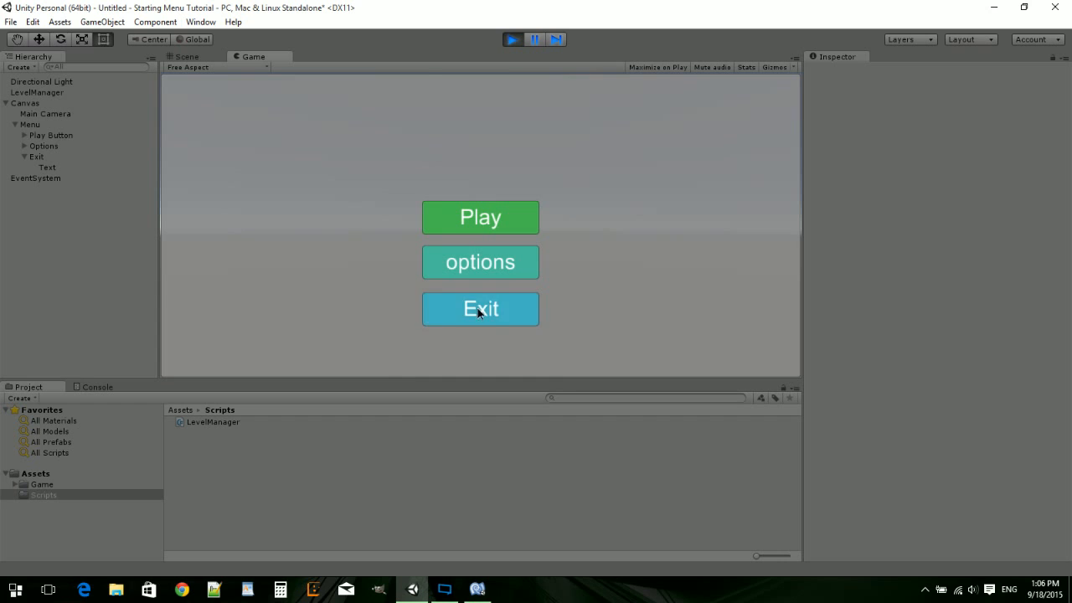
click(478, 310)
click(478, 311)
click(513, 39)
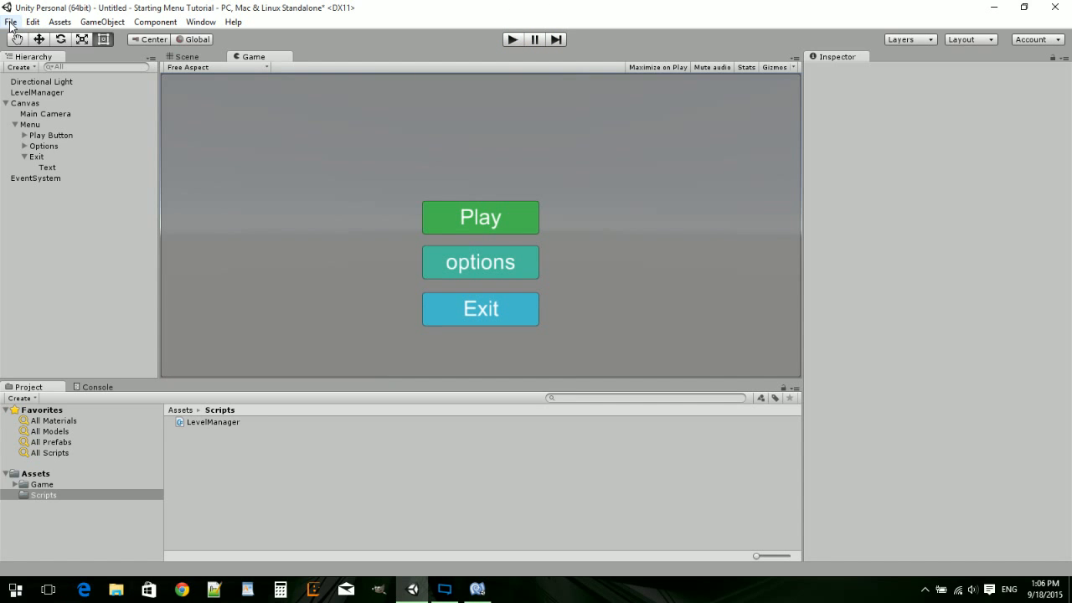
click(10, 22)
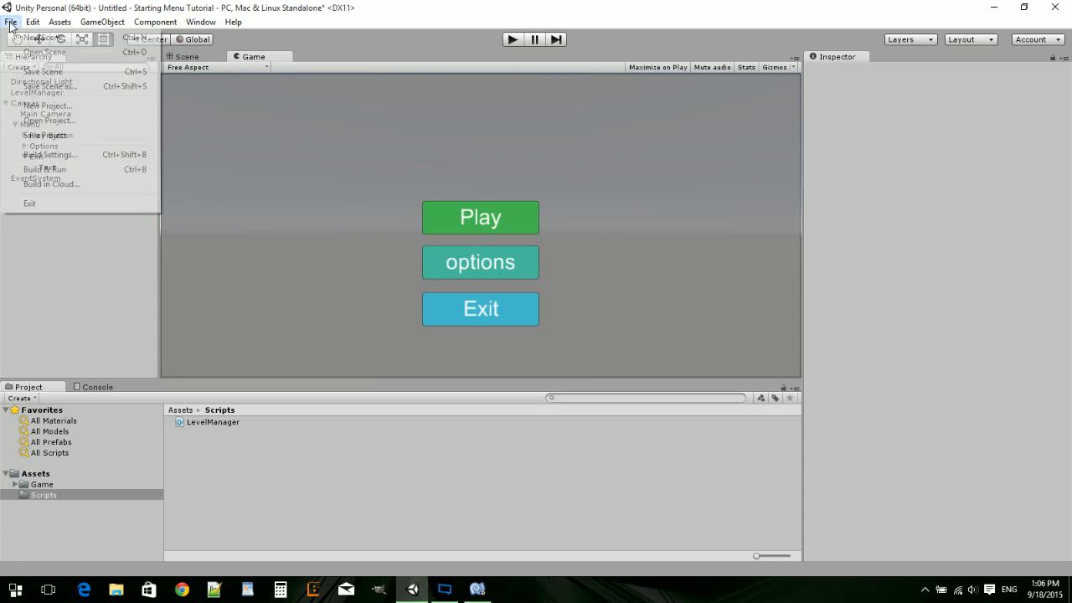
click(73, 156)
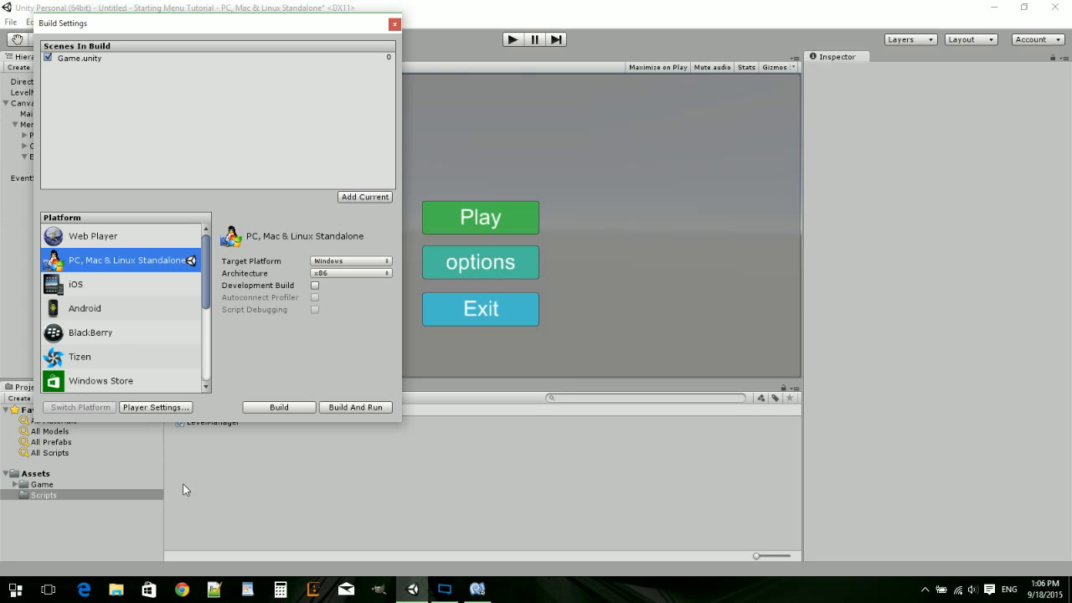
click(394, 23)
- Save the current menu scene in the Assets folder as Start Menu
click(11, 22)
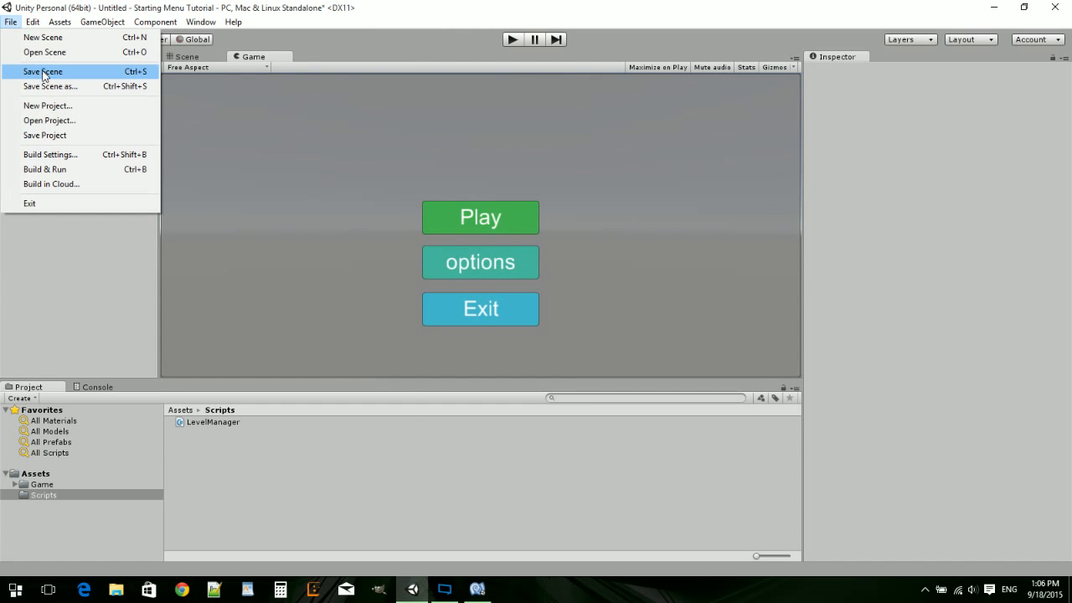
click(44, 72)
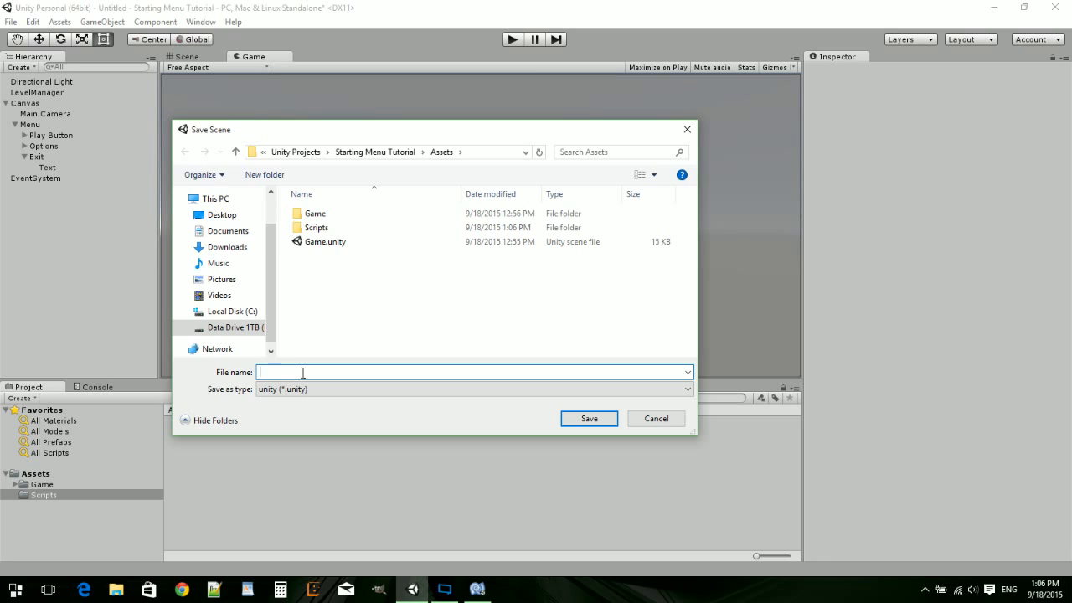
text(Start Menu)
key(Return)
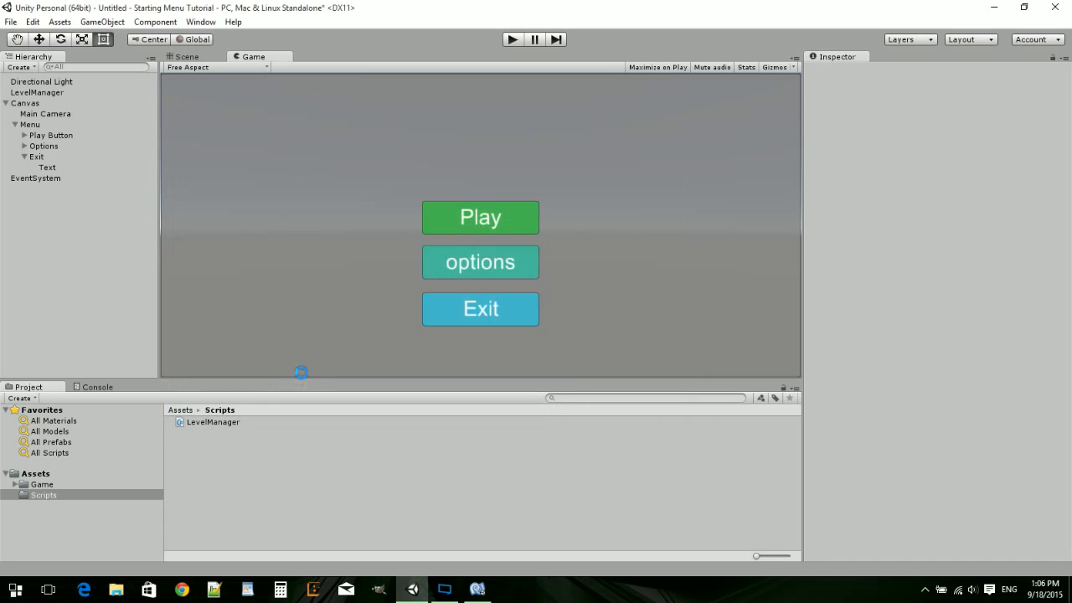
- Add the Start Menu scene from the Assets folder to the build's scene list, placed above Game.unity
click(7, 23)
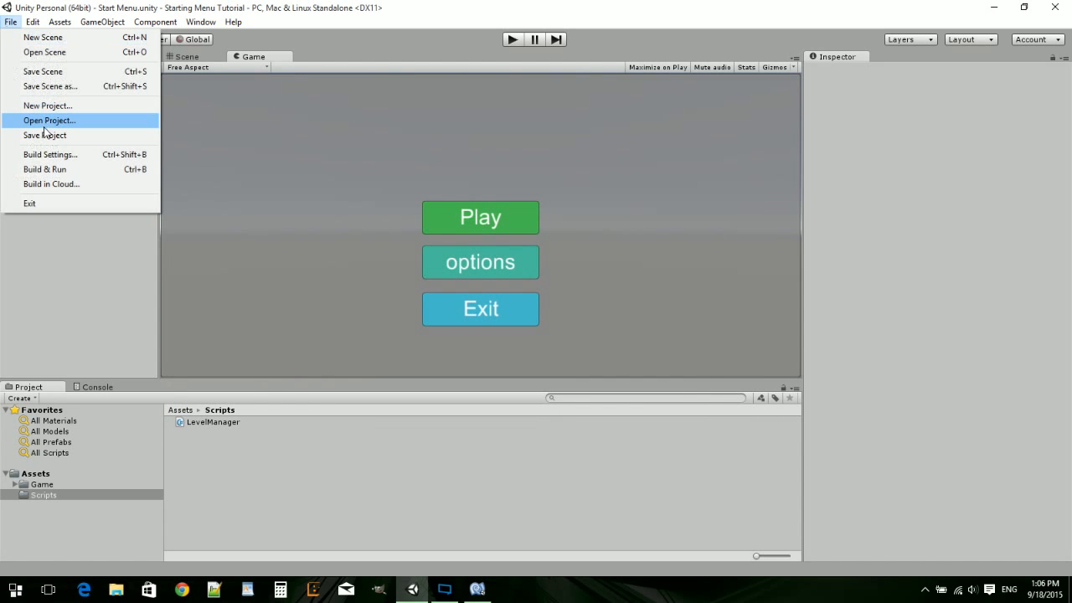
click(41, 460)
click(36, 474)
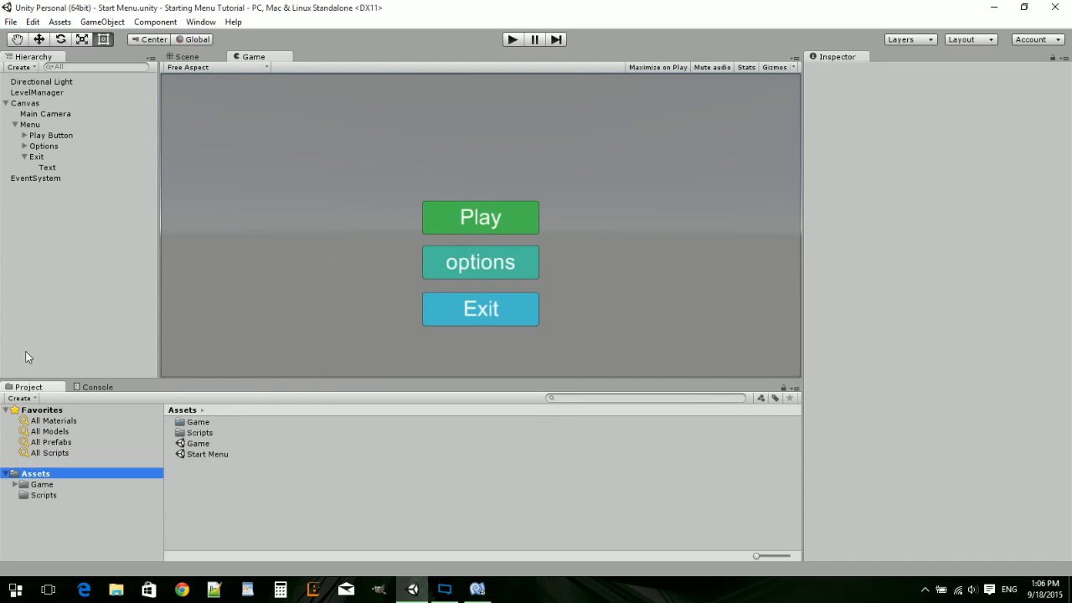
click(10, 21)
click(52, 156)
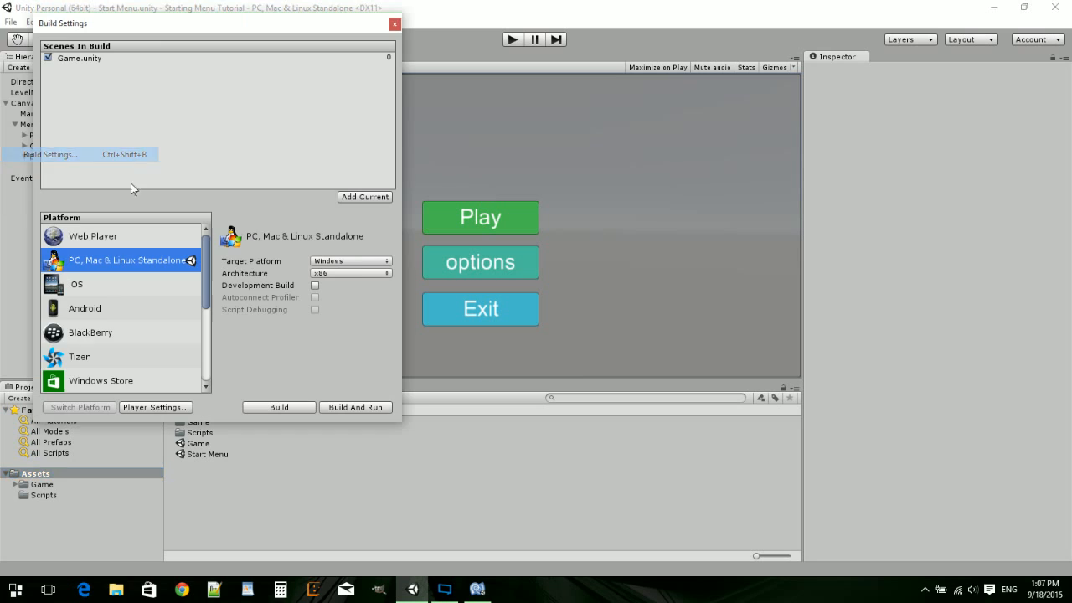
drag(202, 457, 86, 57)
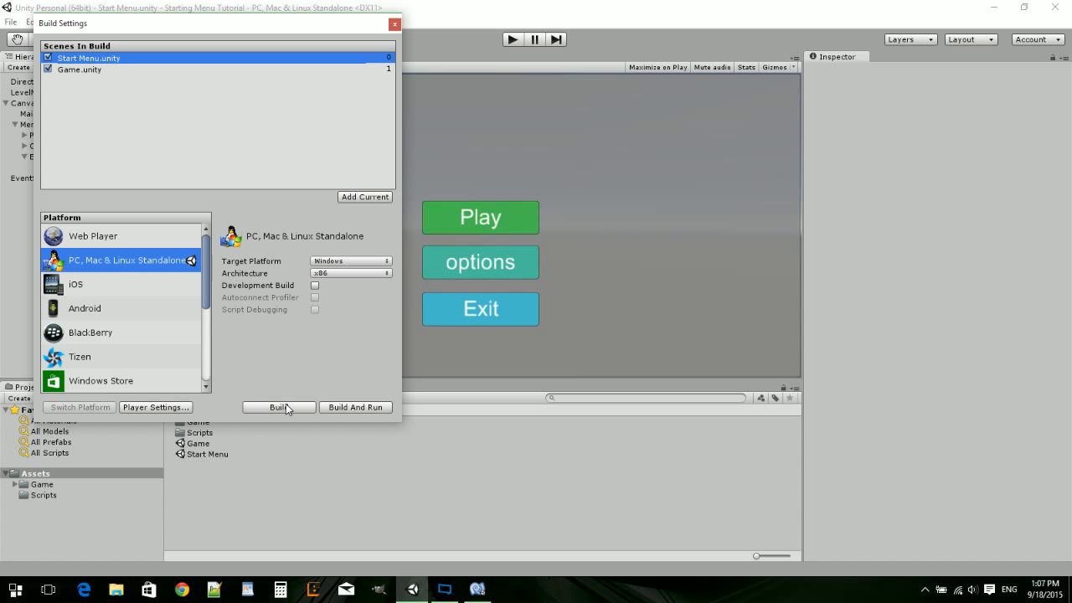
- Build and run the project for Windows, saving the executable as Game in the Starting Menu Tutorial folder
click(331, 407)
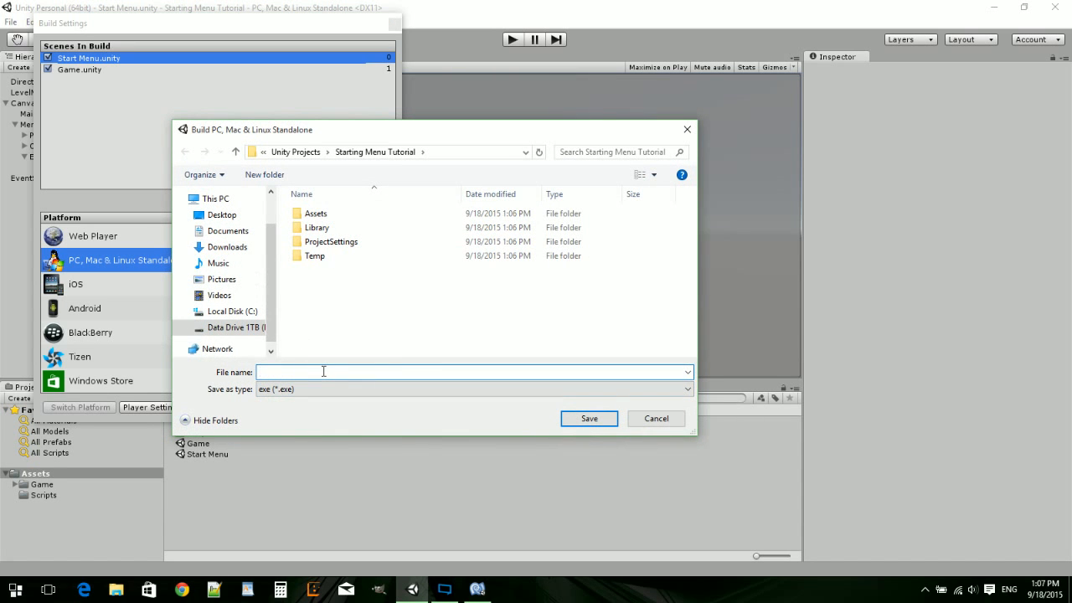
click(324, 371)
text(Game)
click(586, 419)
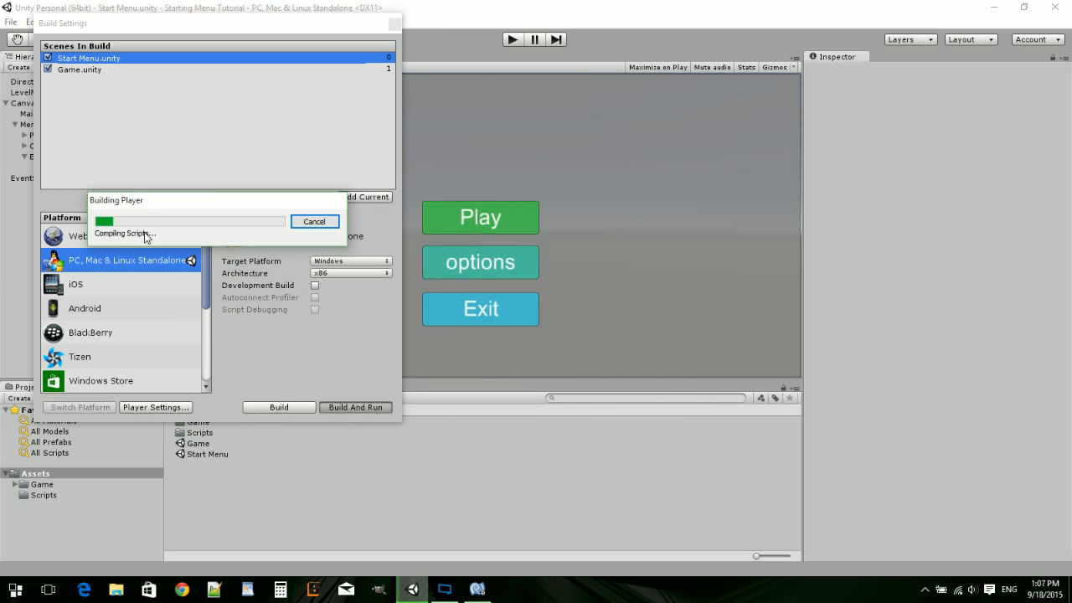
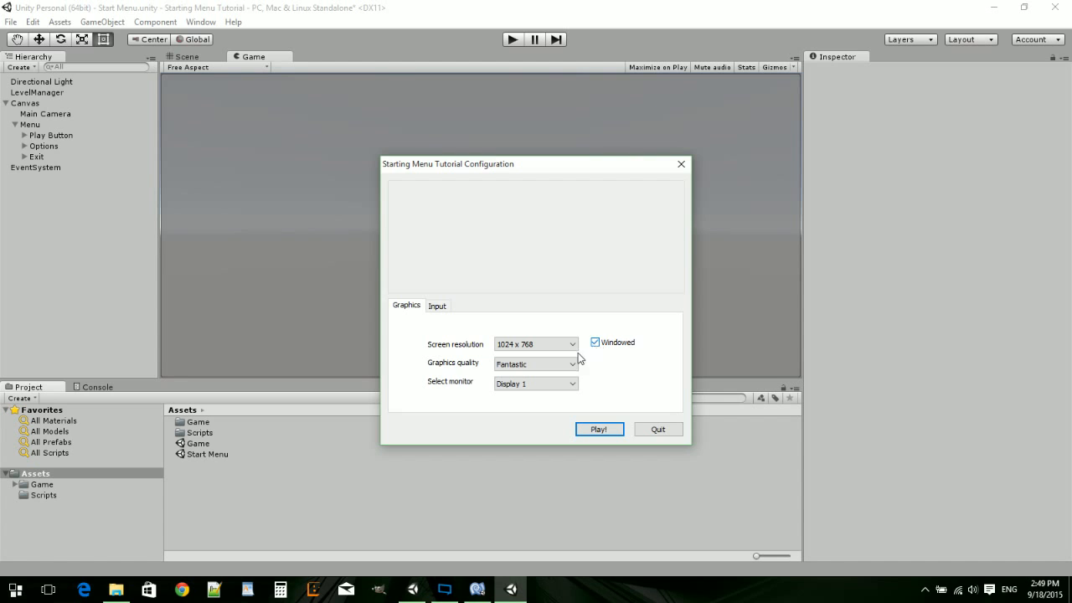
- Test the Exit button in the built game, relaunch Game.exe from the project folder to test Play, and return to Unity
click(598, 430)
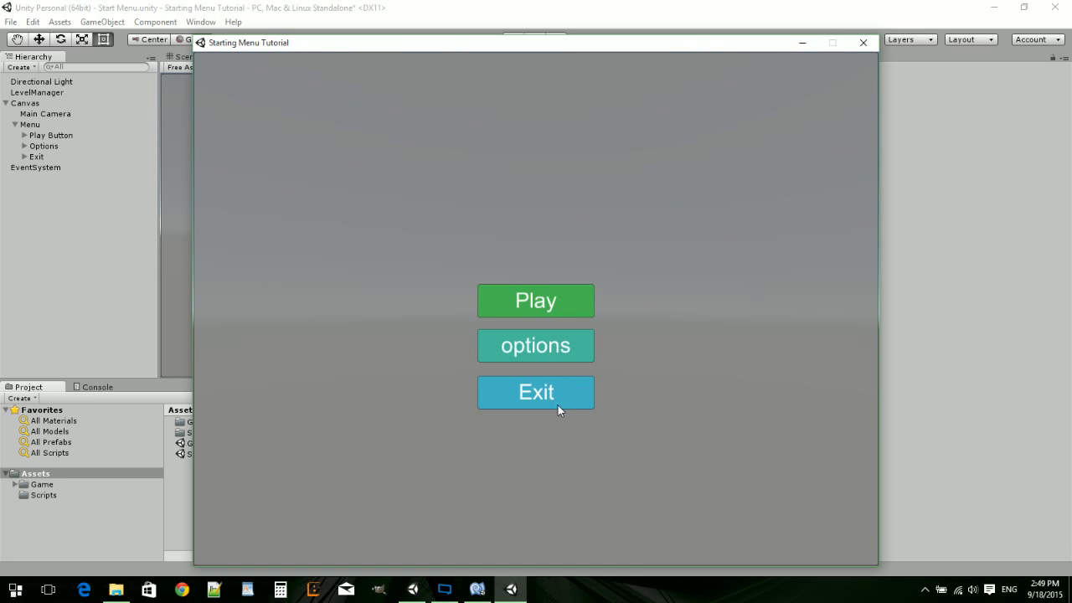
click(559, 395)
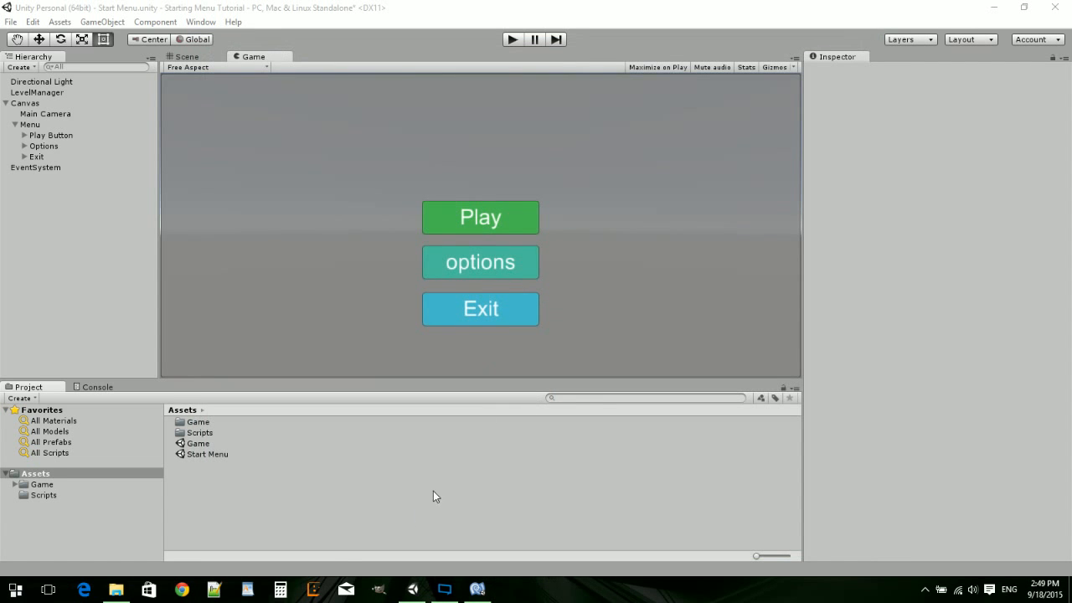
click(116, 588)
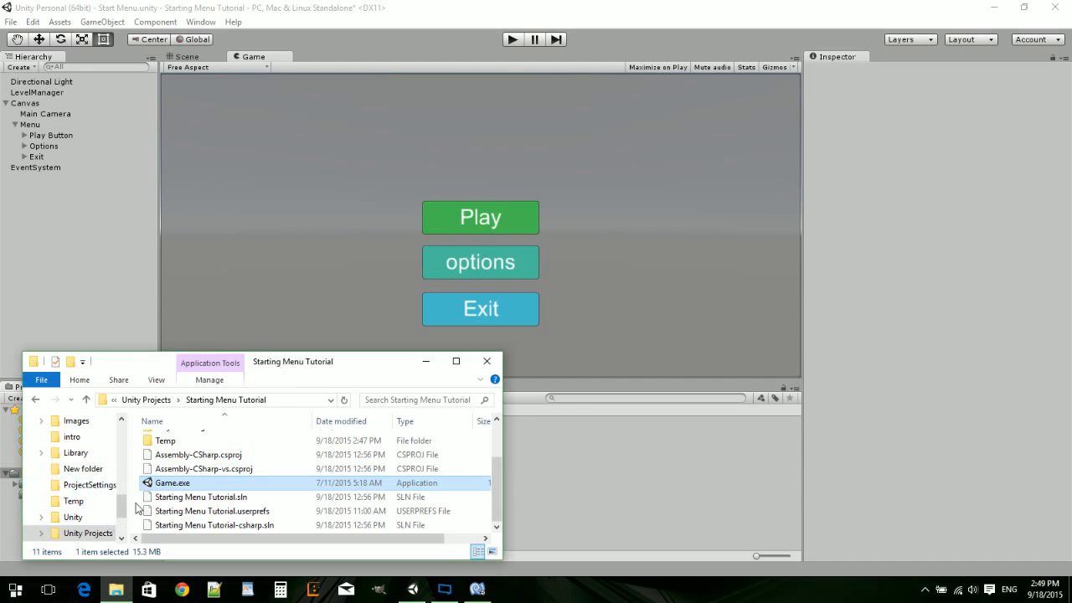
double_click(168, 483)
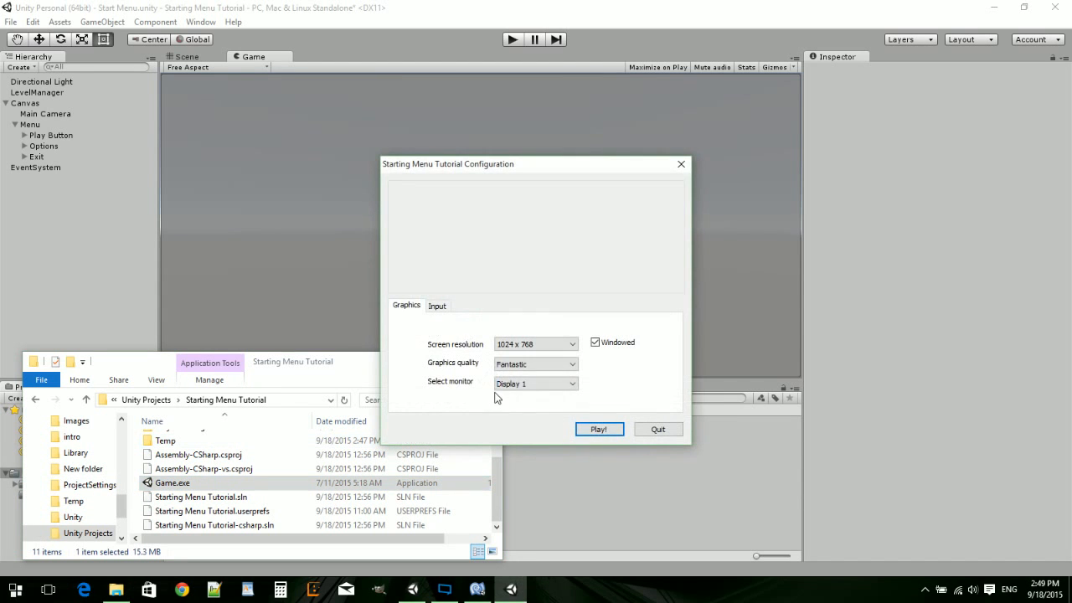
click(597, 430)
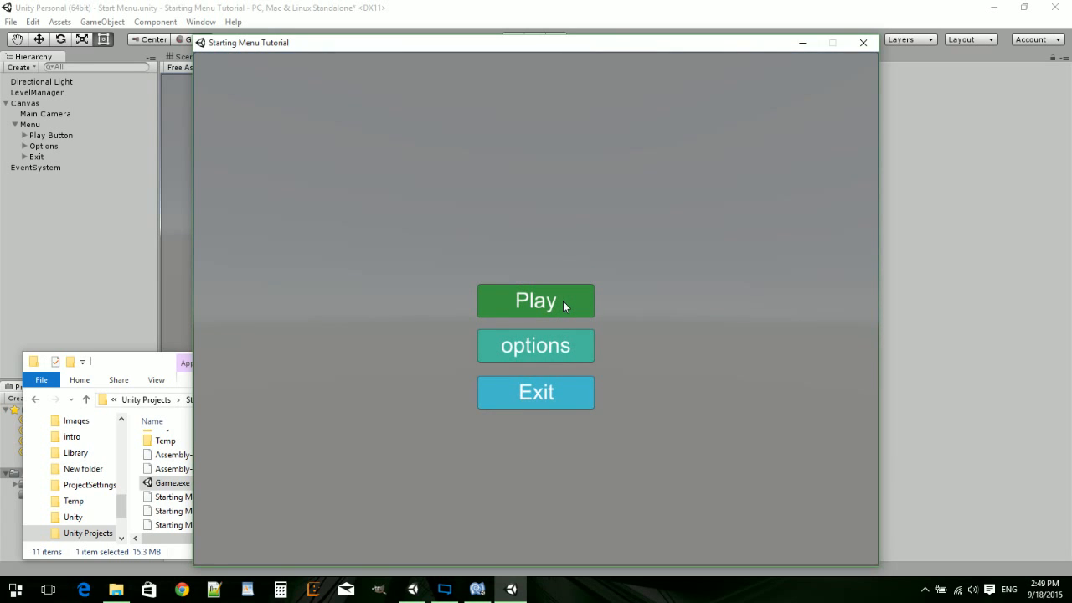
click(562, 301)
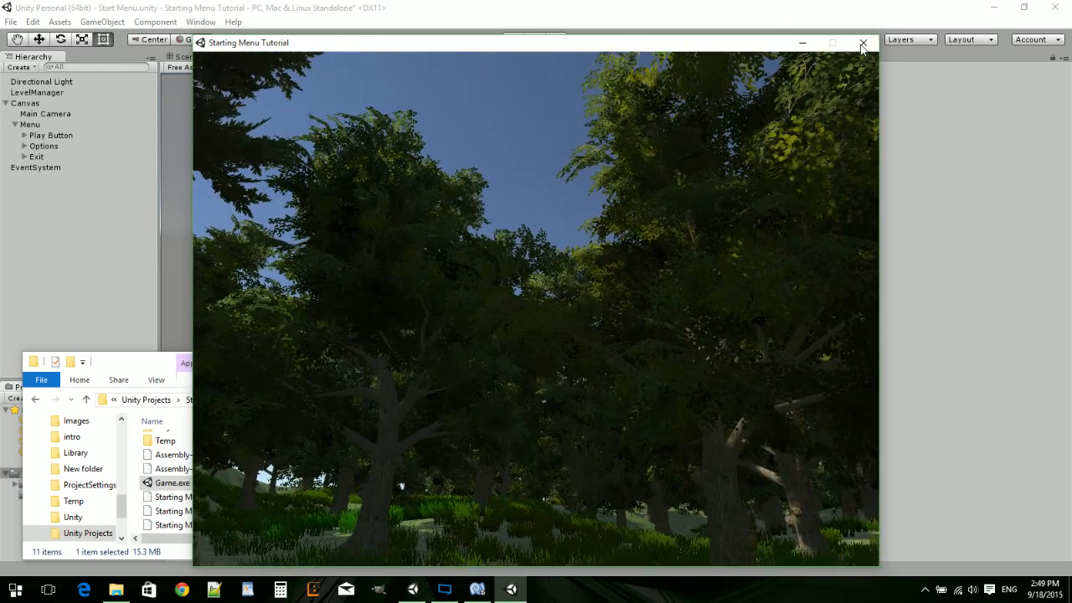
click(863, 44)
click(574, 484)
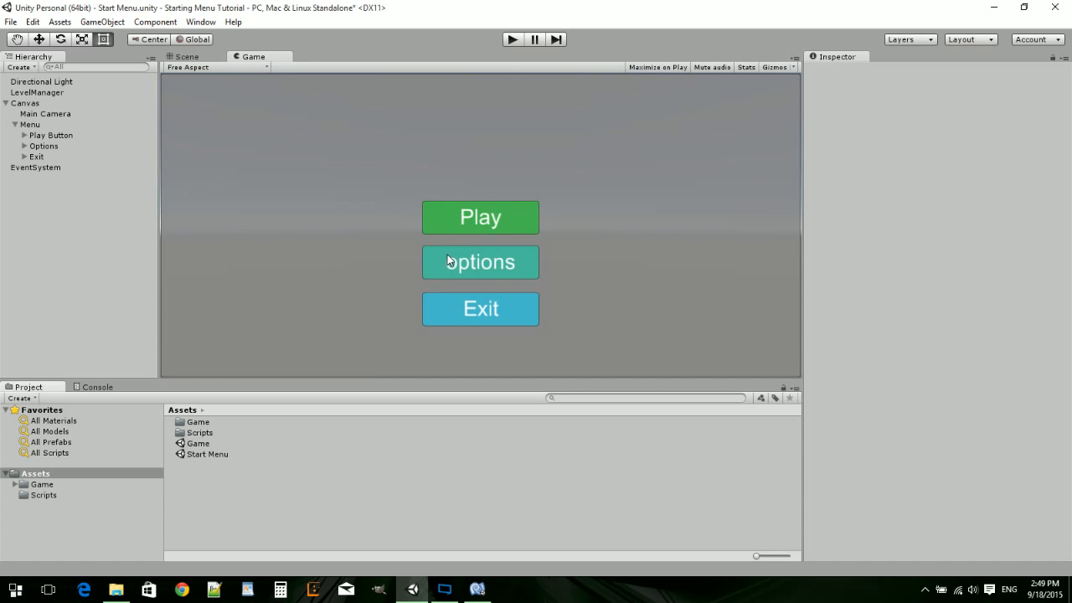
- Add a UI Text object as a child of Menu in the Scene view
click(184, 56)
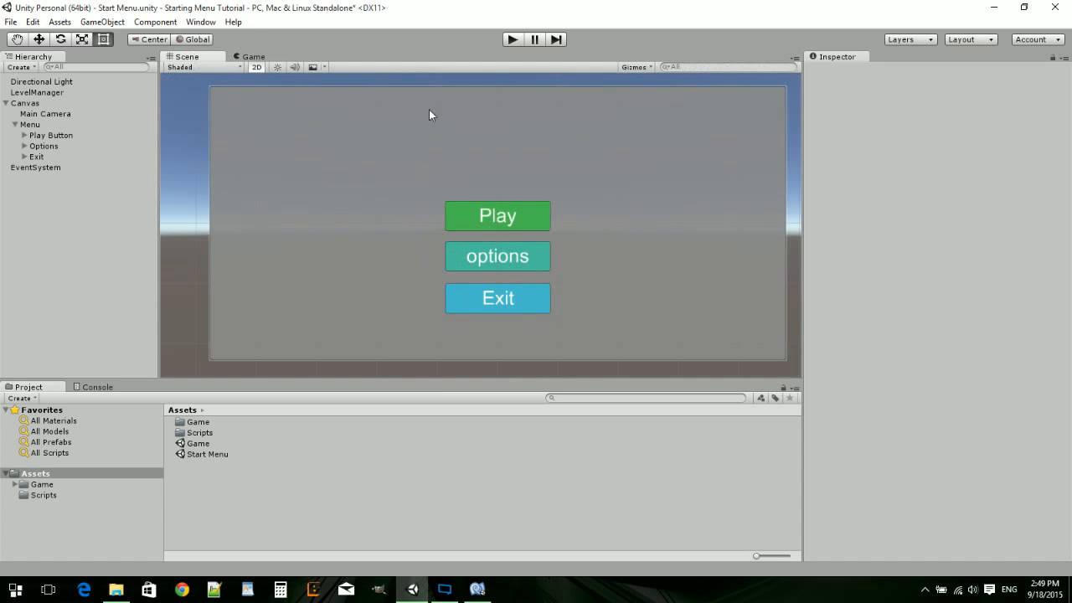
click(30, 125)
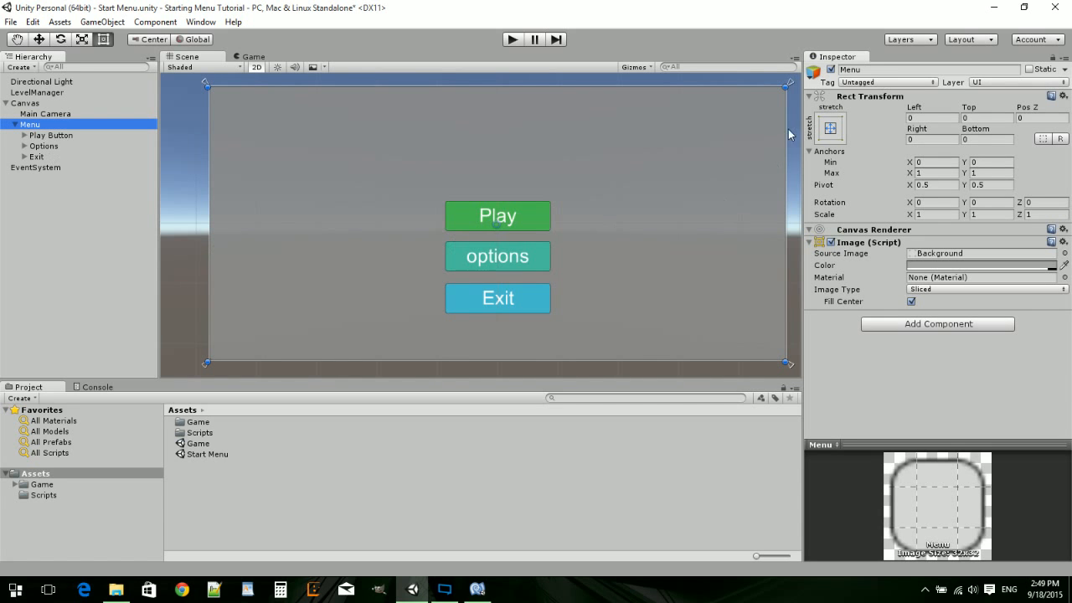
right_click(37, 124)
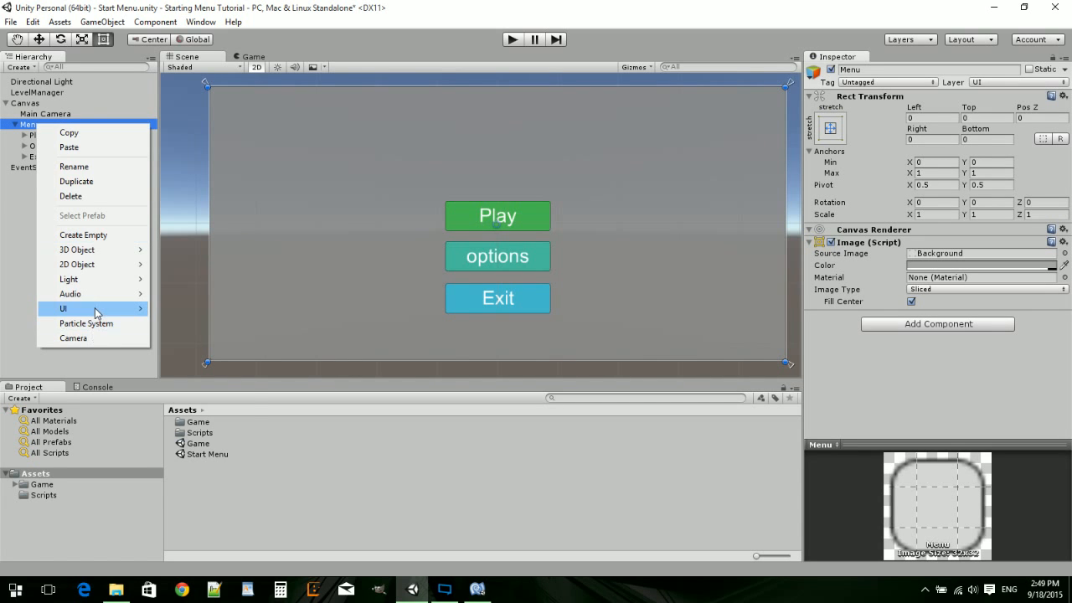
mouse_move(97, 311)
click(178, 337)
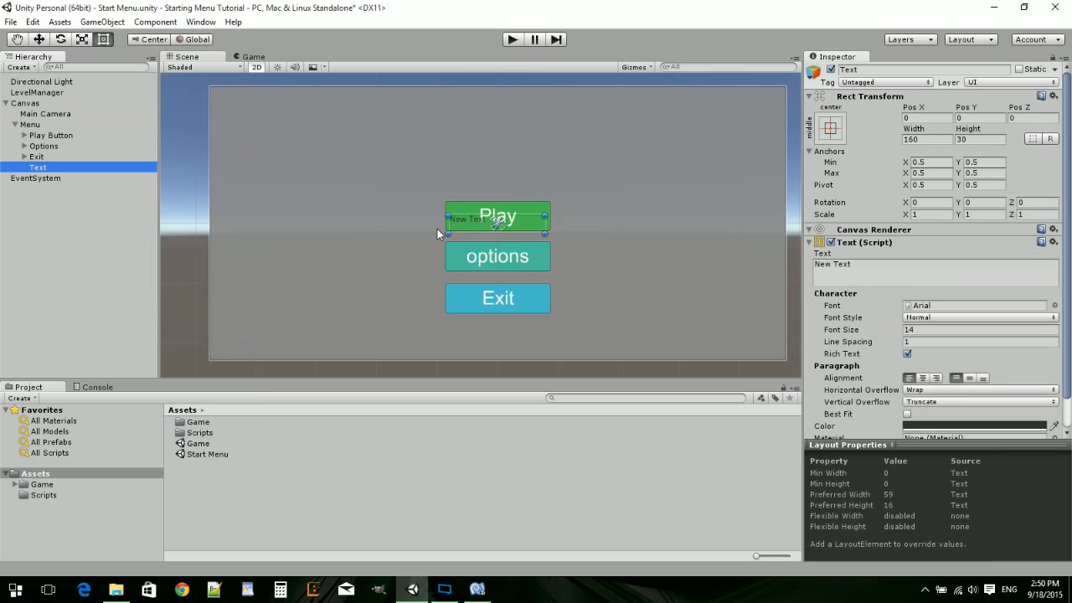
- Enlarge the text box to about 484 by 112 and centre it above the Play button at about Pos Y 136
drag(495, 228, 687, 205)
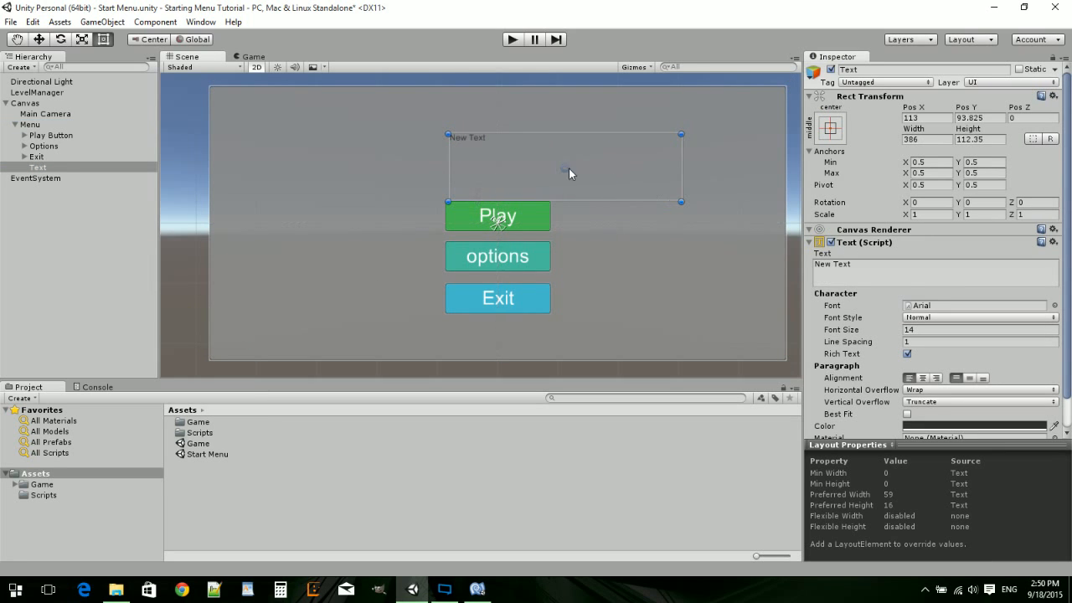
drag(566, 171, 497, 148)
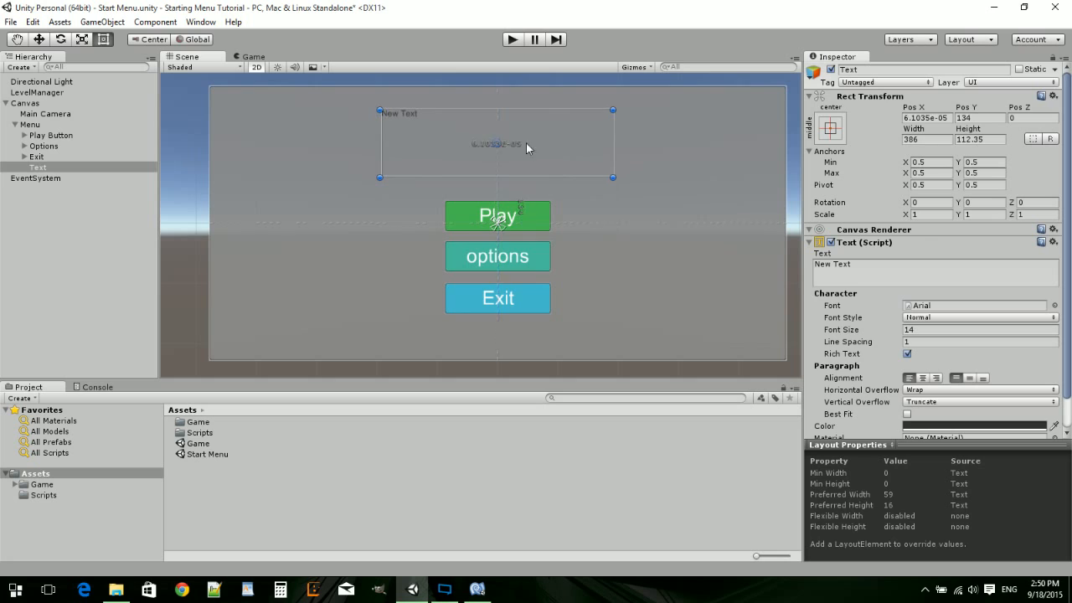
drag(611, 126, 671, 129)
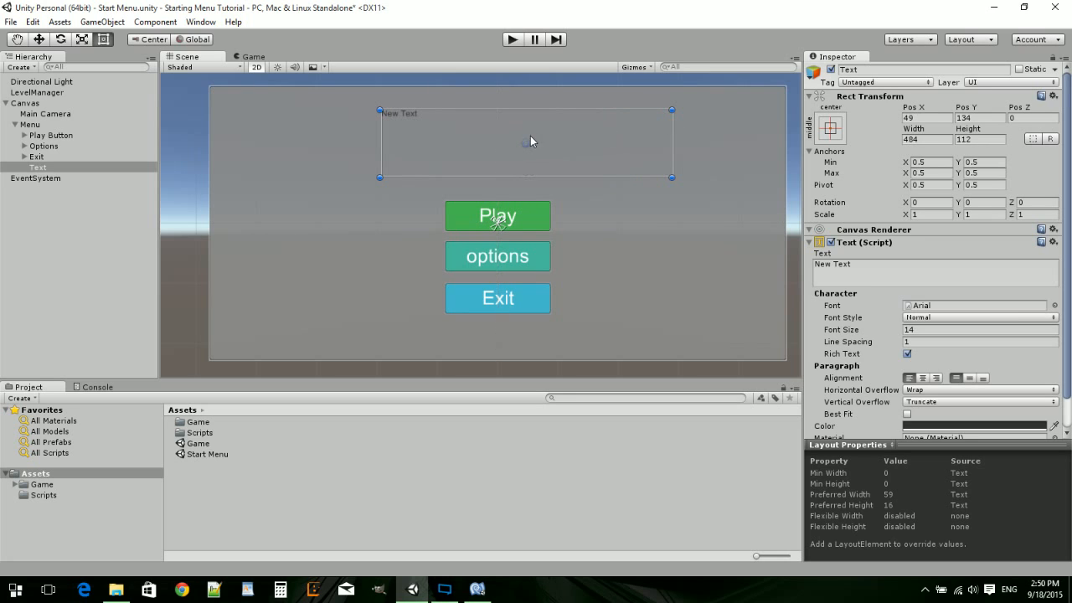
drag(523, 141, 496, 141)
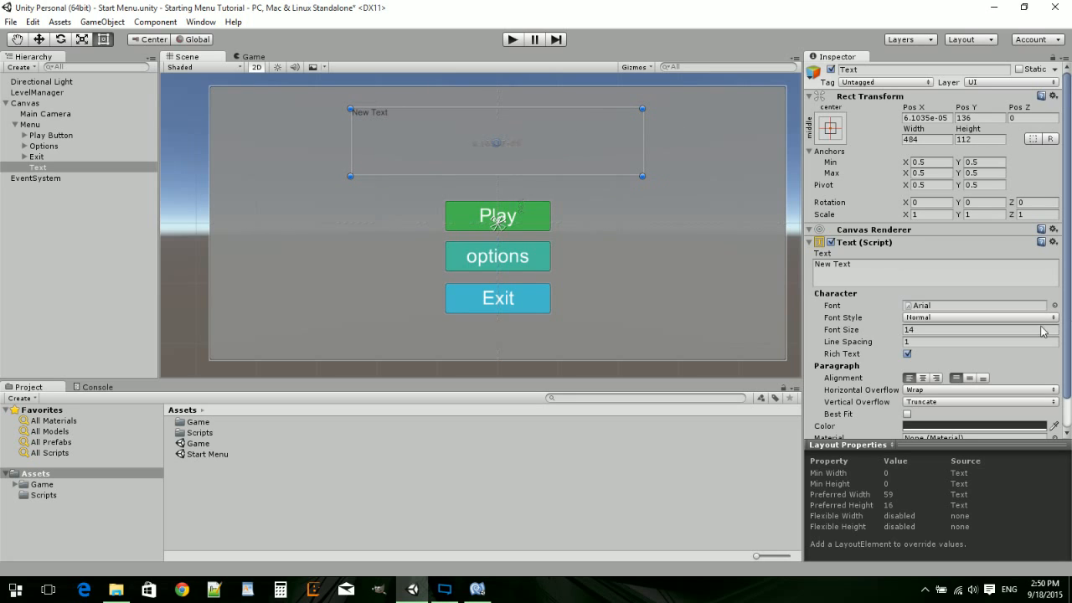
- Set the new text's font size to 60 and its content to Start Menu
drag(851, 330, 919, 329)
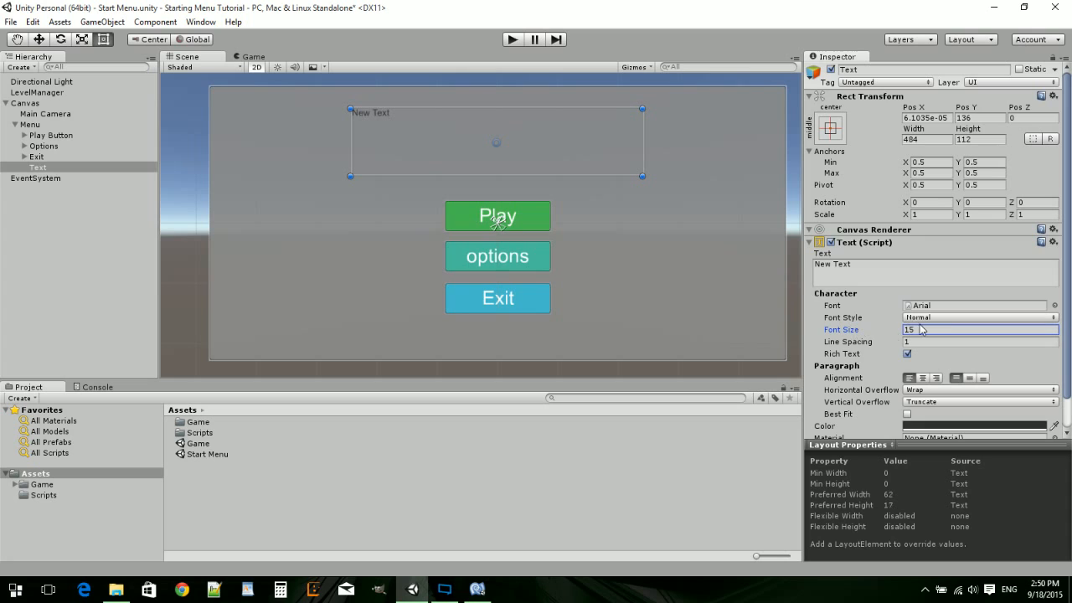
click(817, 336)
text(60)
click(814, 265)
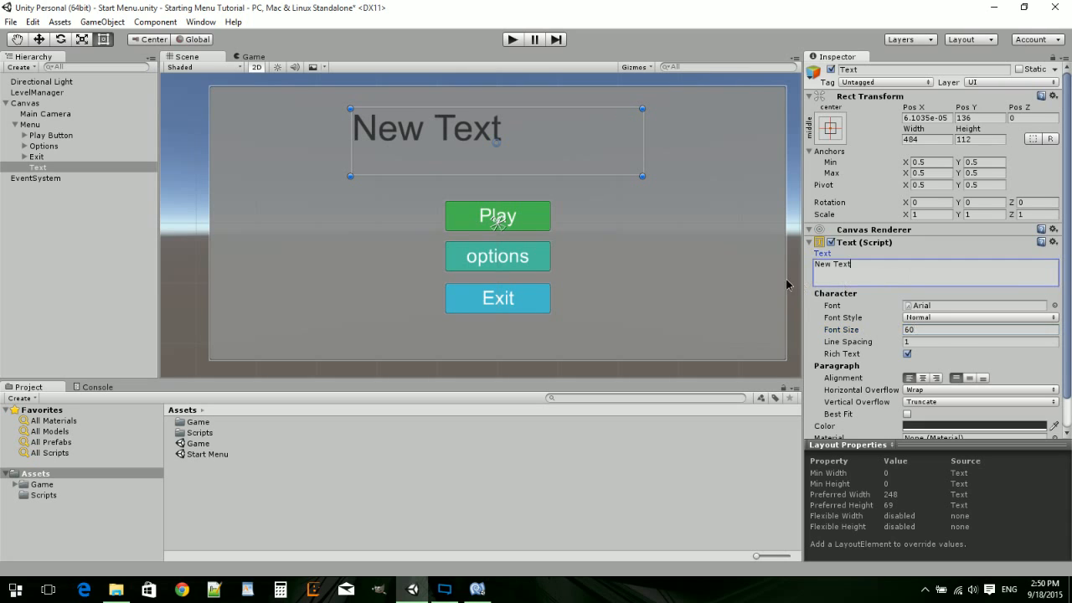
text(Start)
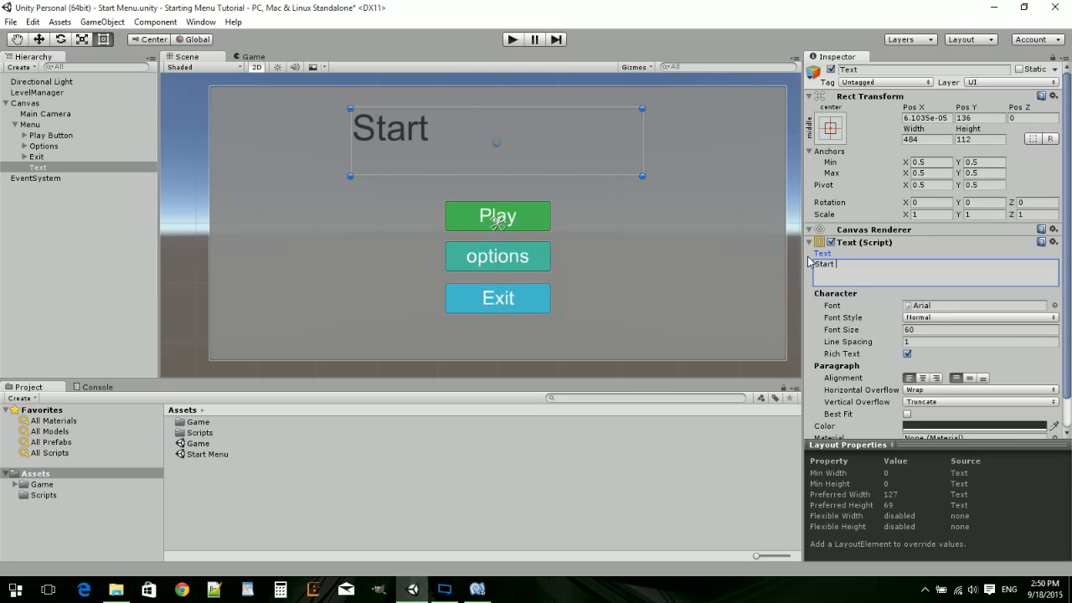
text( Menu)
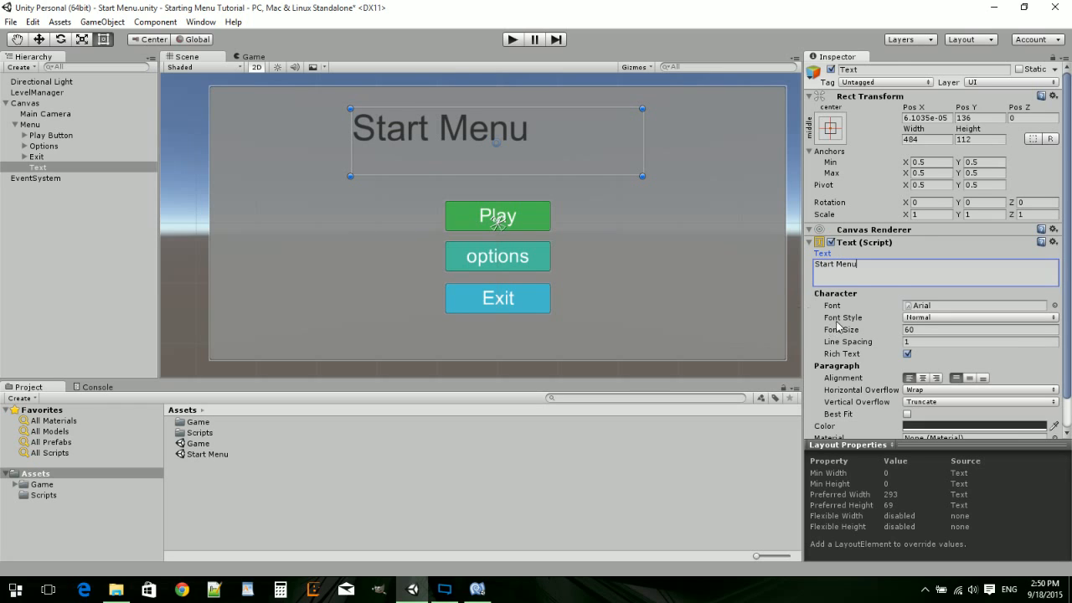
- Centre the Start Menu text horizontally and vertically within its box
scroll(845, 323, down, 2)
click(923, 344)
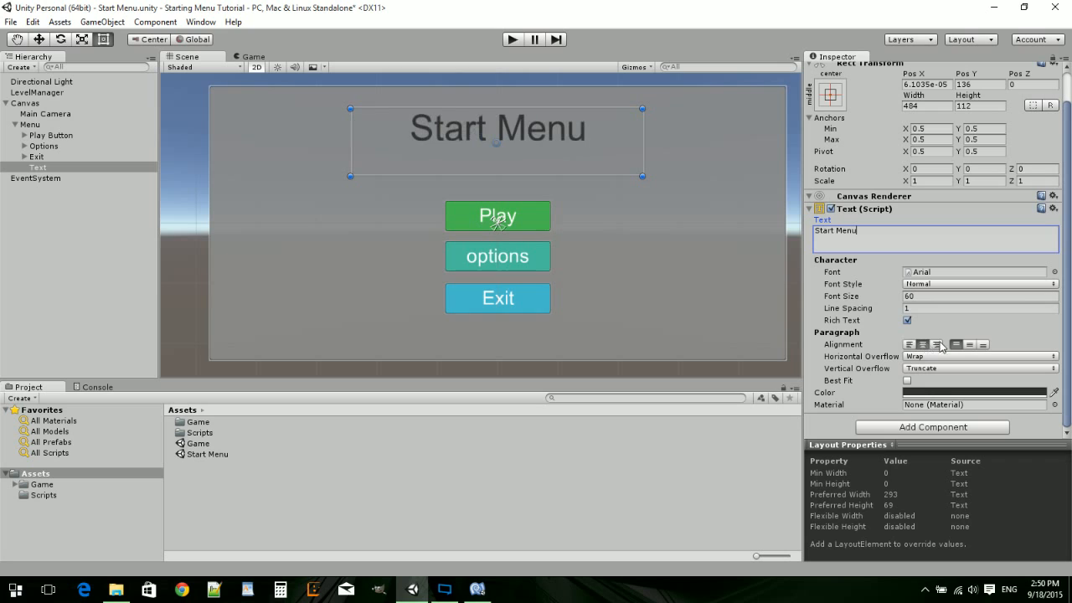
click(970, 345)
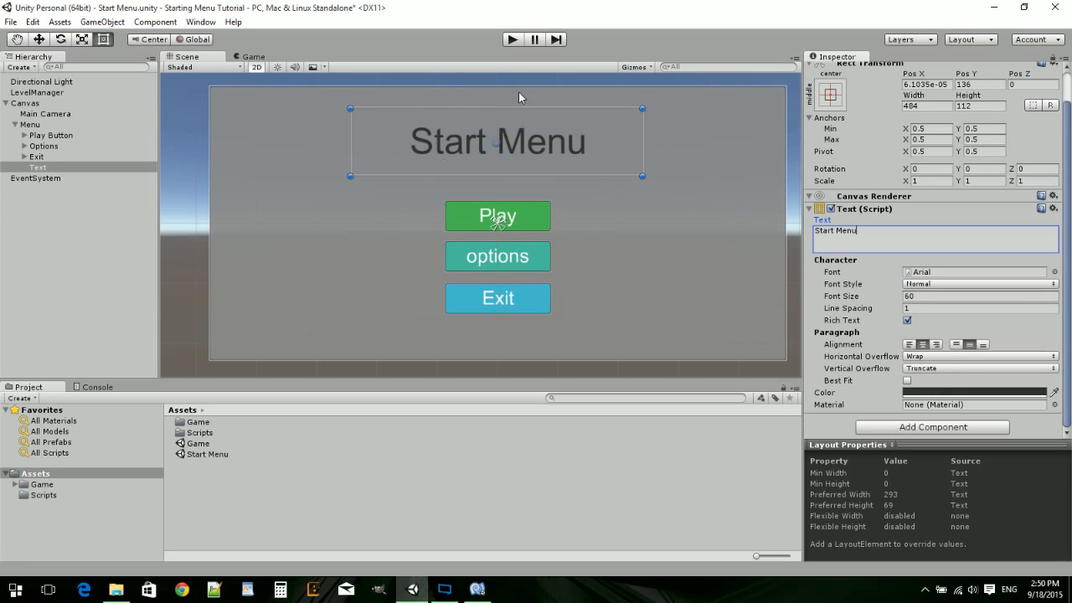
- Preview the menu in the Game view and examine the Options button's On Click settings
click(237, 55)
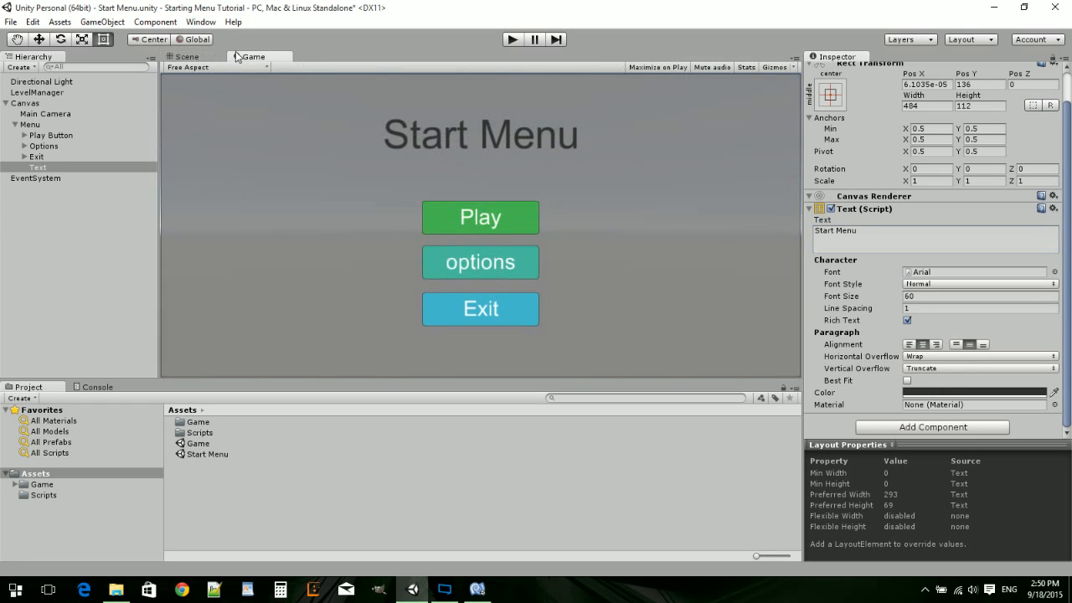
click(209, 58)
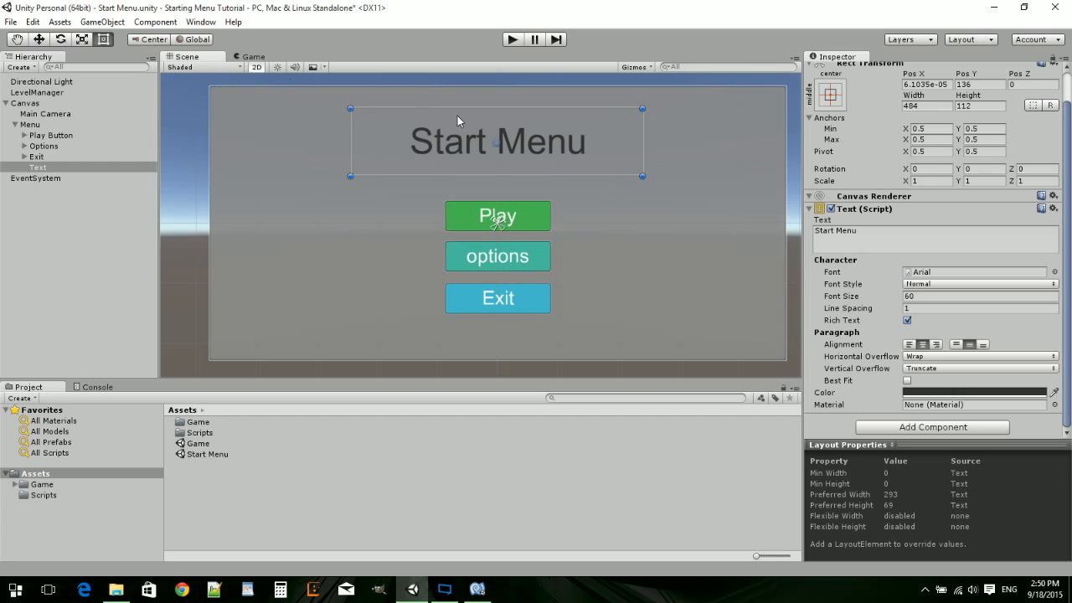
click(643, 276)
click(500, 259)
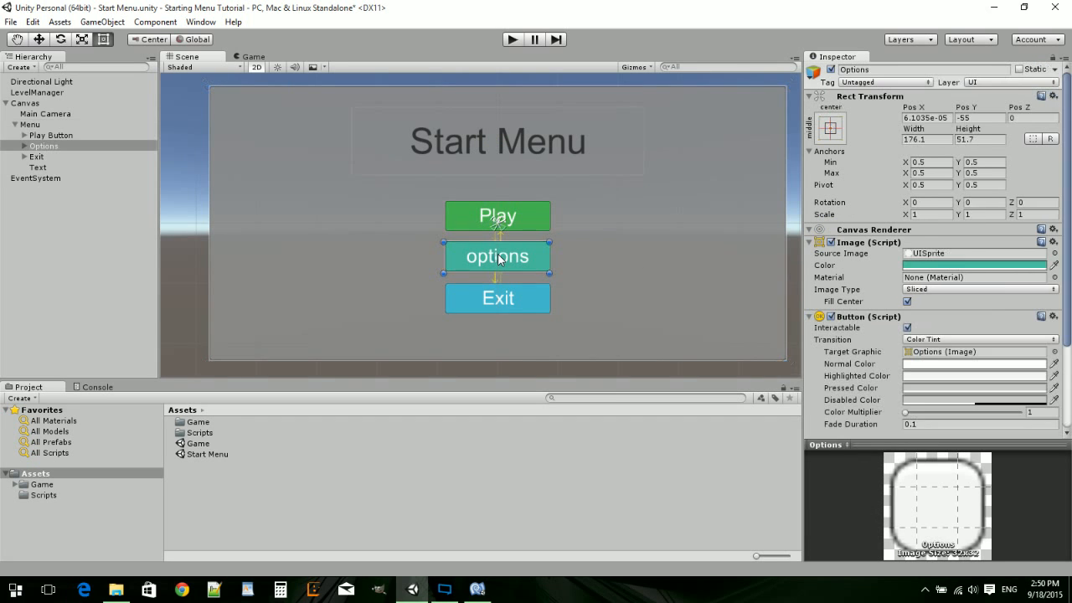
scroll(852, 333, down, 1)
scroll(851, 341, down, 3)
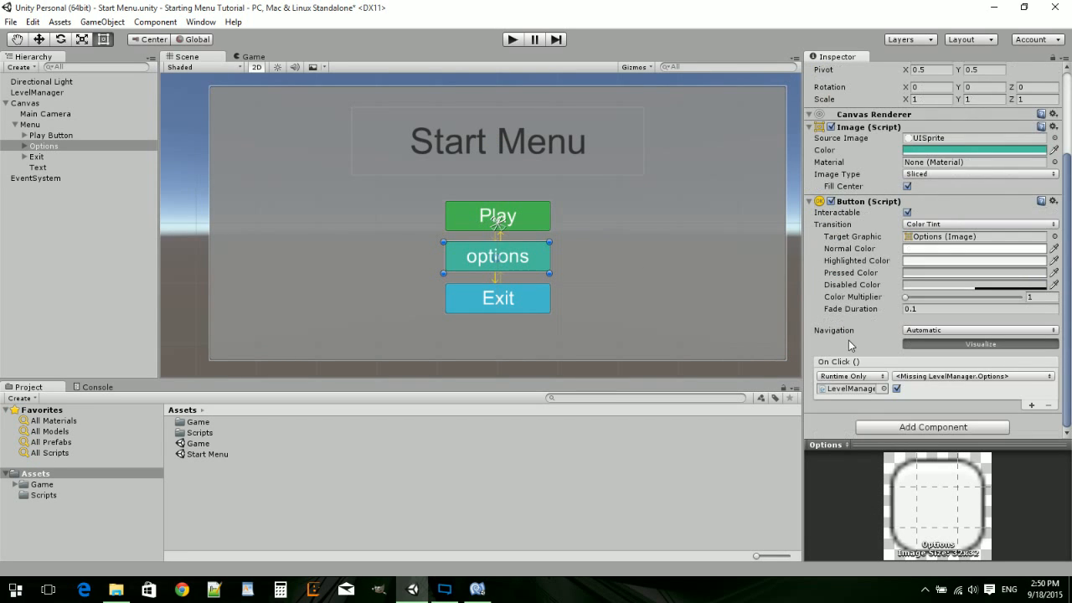
scroll(623, 245, up, 1)
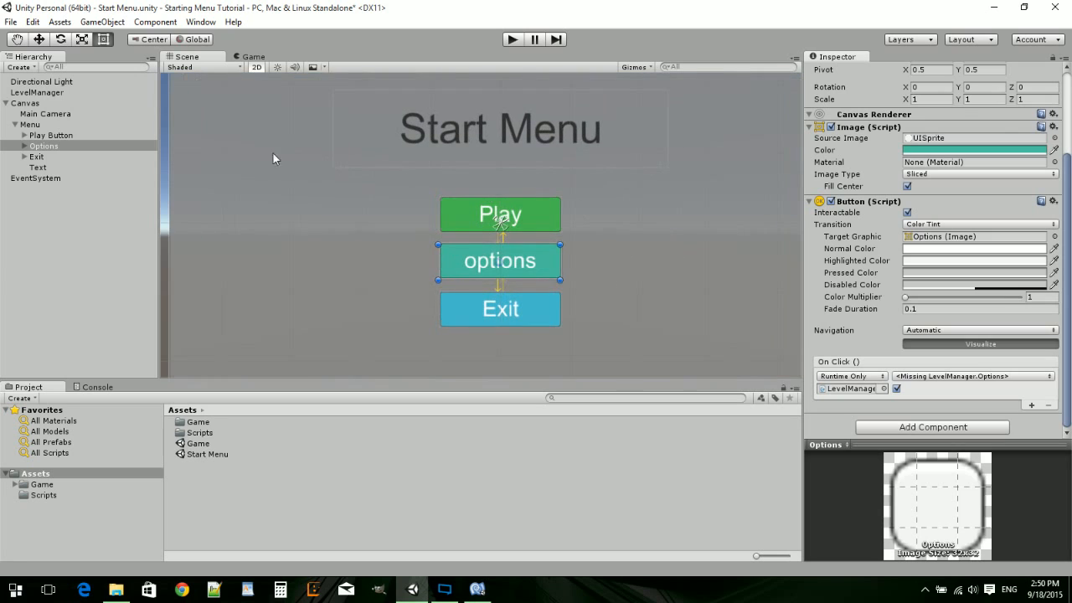
click(251, 152)
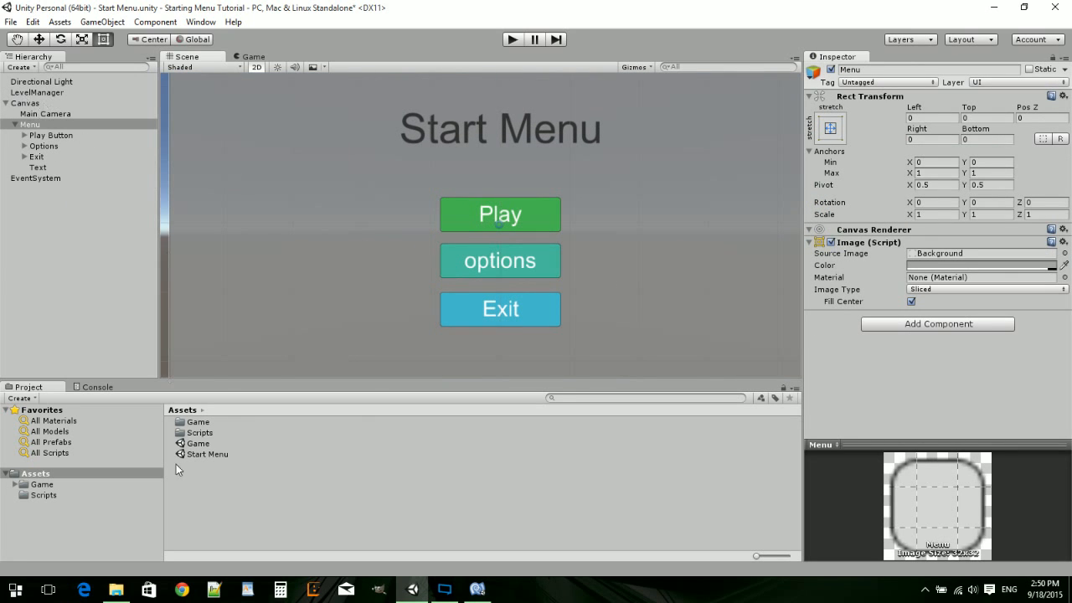
- Switch to MonoDevelop and declare public Transform variables MainMenu and OptionsMenu at the start of the LevelManager class
click(477, 589)
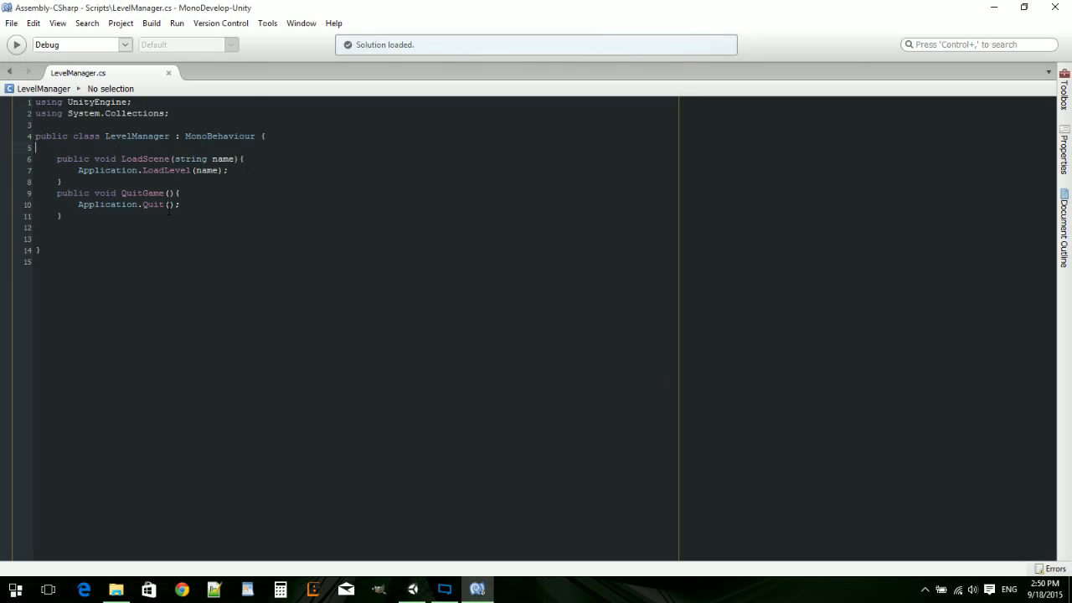
click(95, 146)
key(Return)
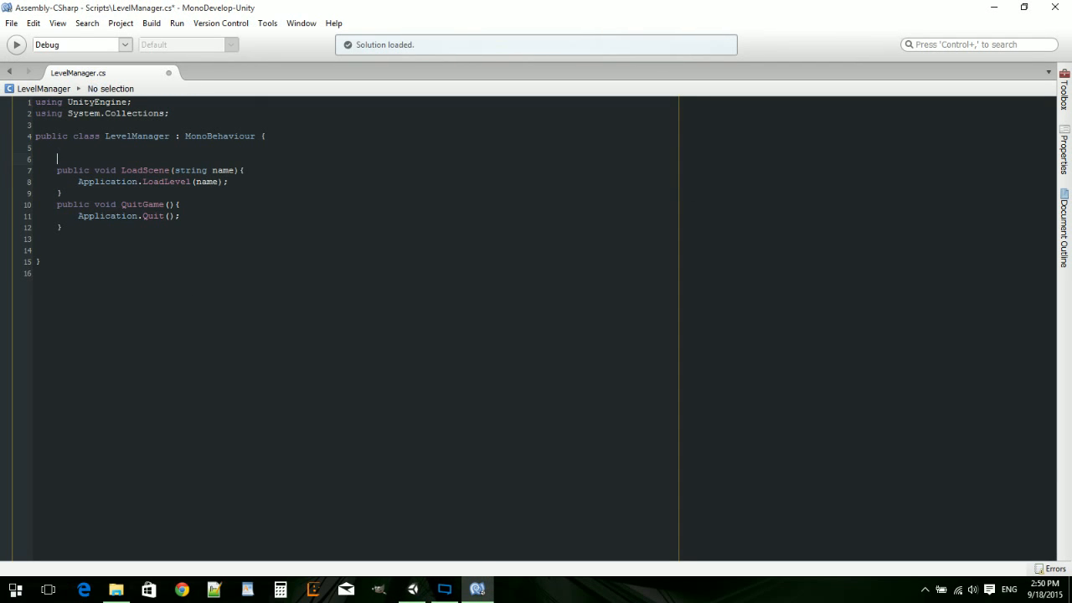
key(Up)
text(pu)
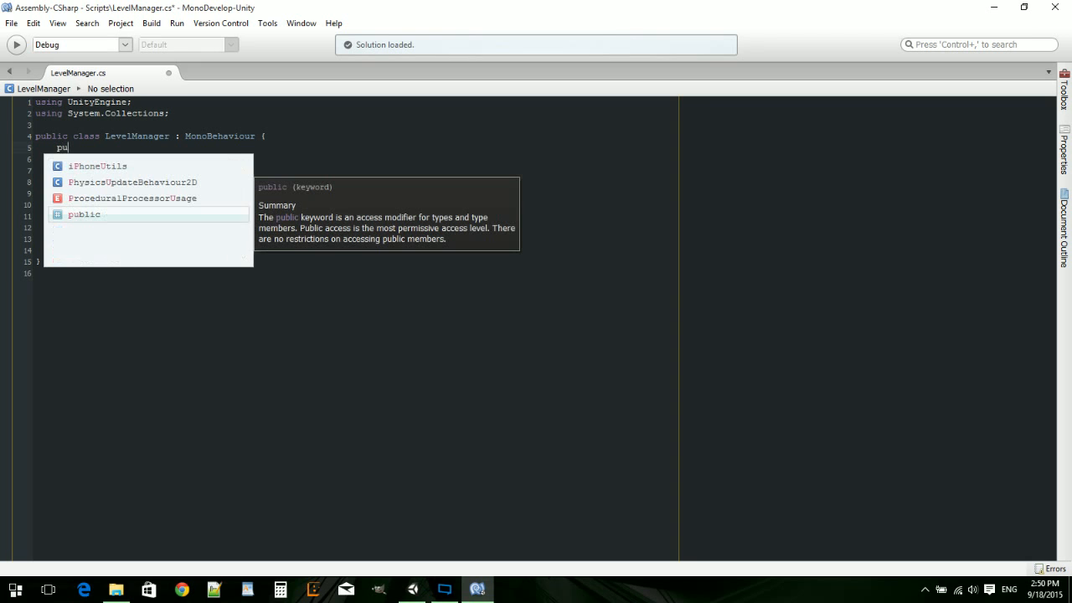
text(blic )
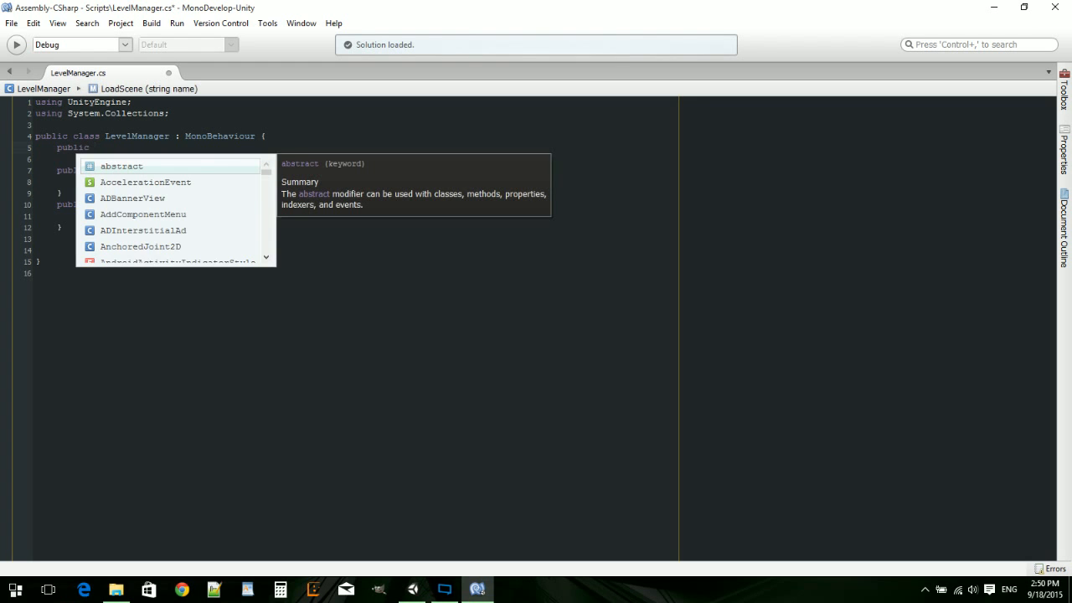
text(transform)
key(Return)
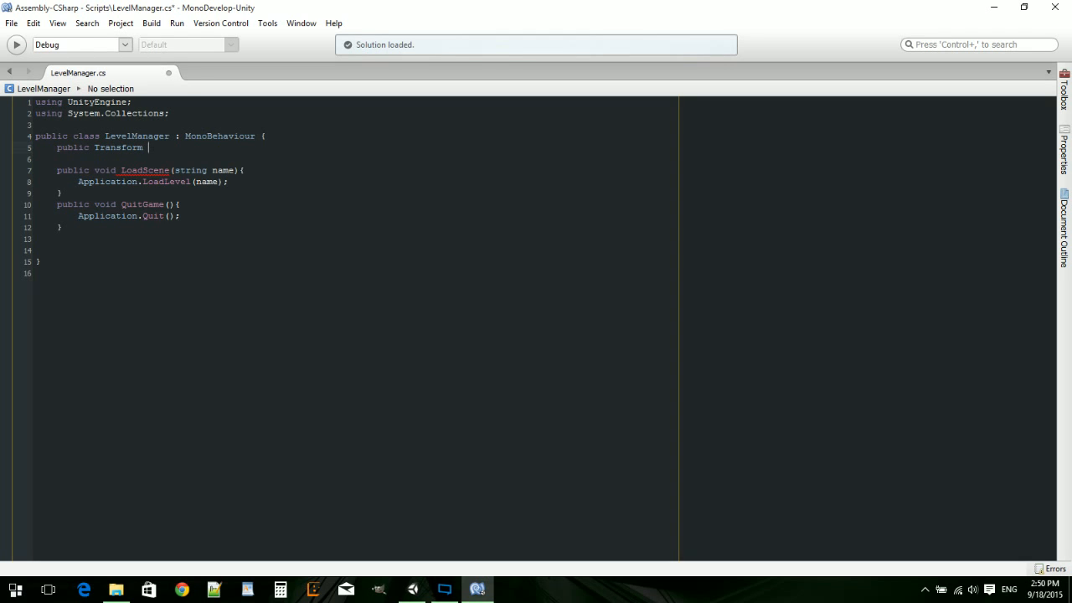
text(Mai)
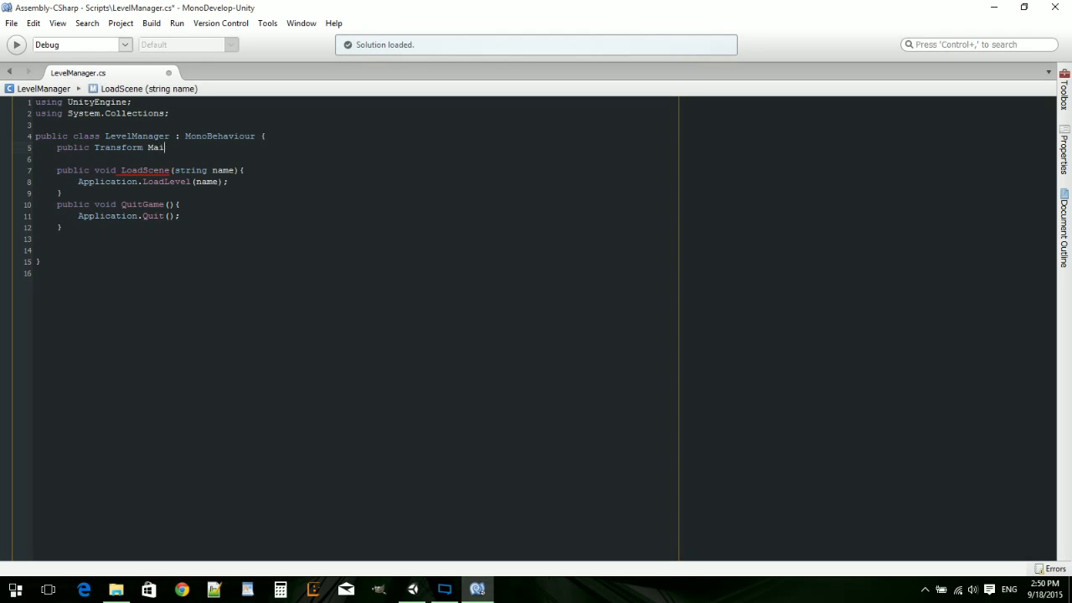
text(nMenu, OptionsMenu)
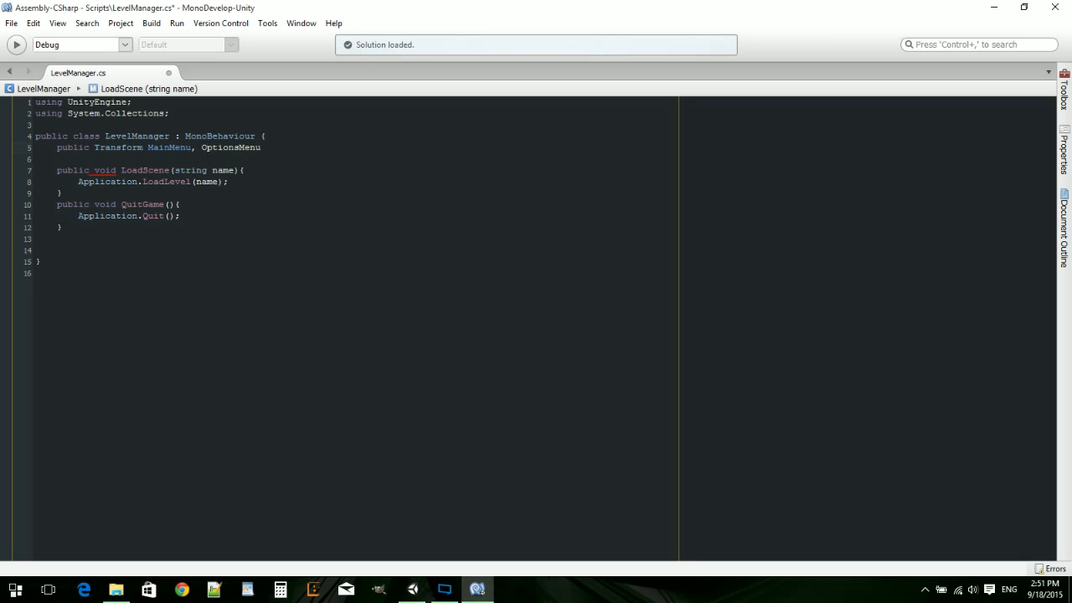
- Rename the two Transform variables to mainMenu and optionsMenu, and end the declaration with a semicolon
click(205, 147)
key(BackSpace)
text(o)
click(152, 148)
key(BackSpace)
text(m)
click(261, 147)
text(;)
- Add a method declaration public void OptionsMenu() below the QuitGame method
key(Down)
key(Down)
key(Down)
key(Down)
key(Down)
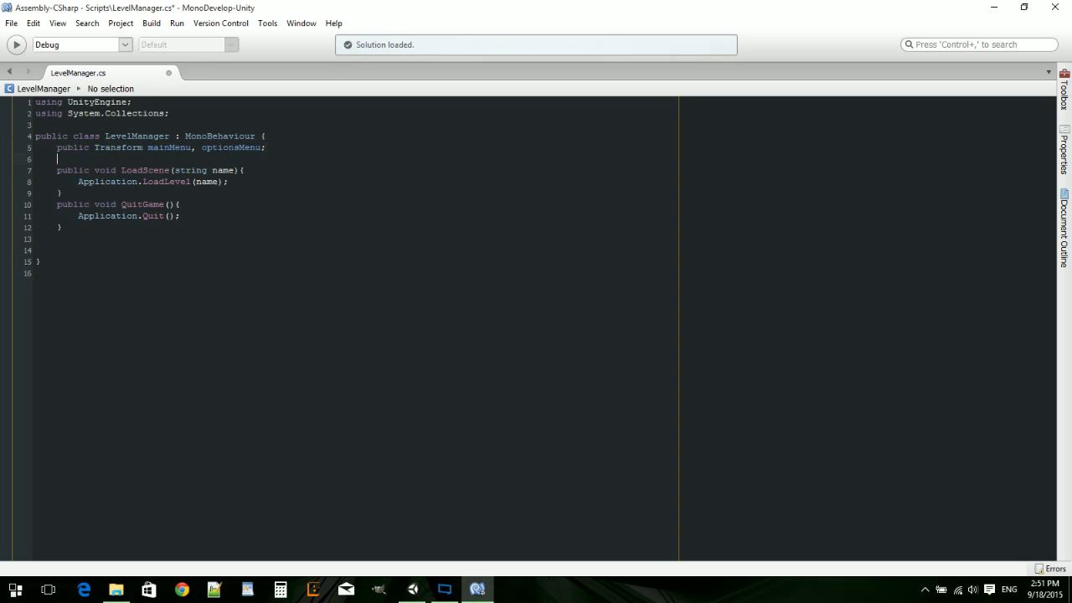
key(Down)
key(Down)
key(Return)
text(public )
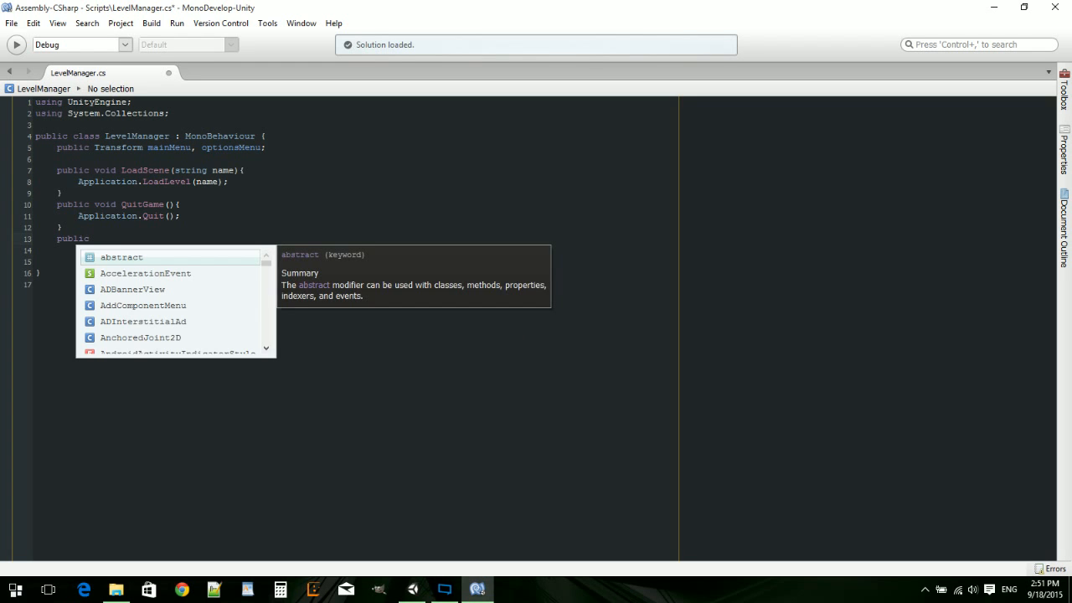
text(void )
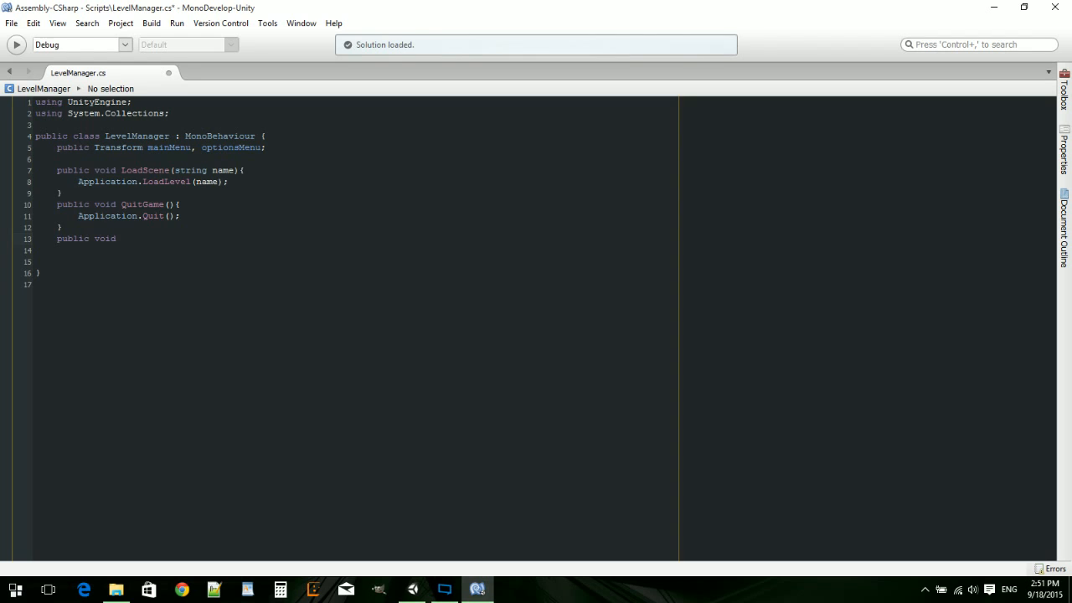
text(OptionsMenu())
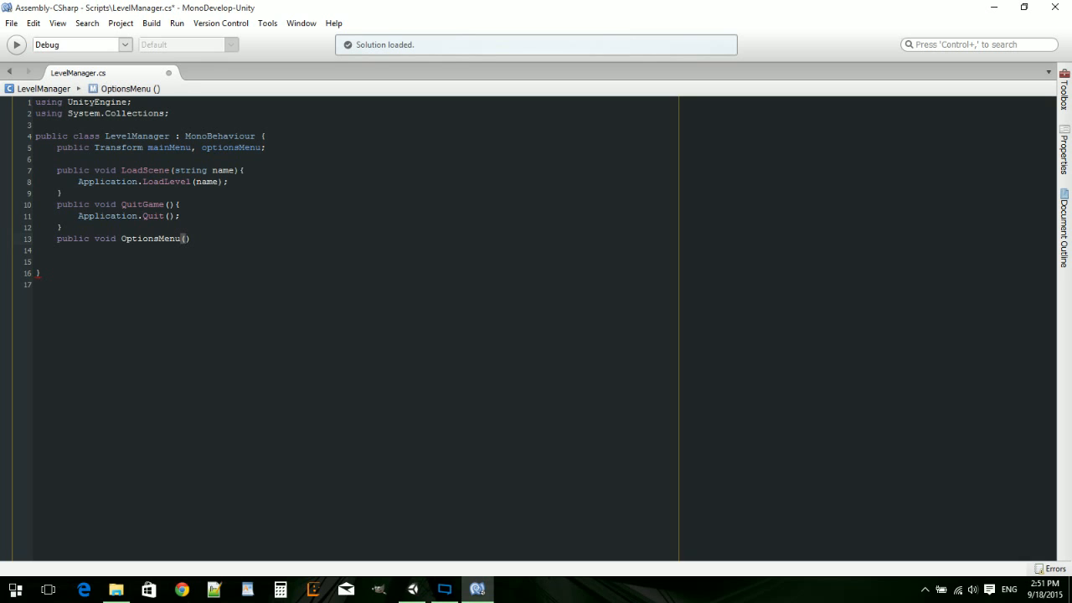
- Give the OptionsMenu method a bool parameter named clicked and an empty body in braces
text(bool)
text( To)
key(BackSpace)
key(BackSpace)
text(clicked))
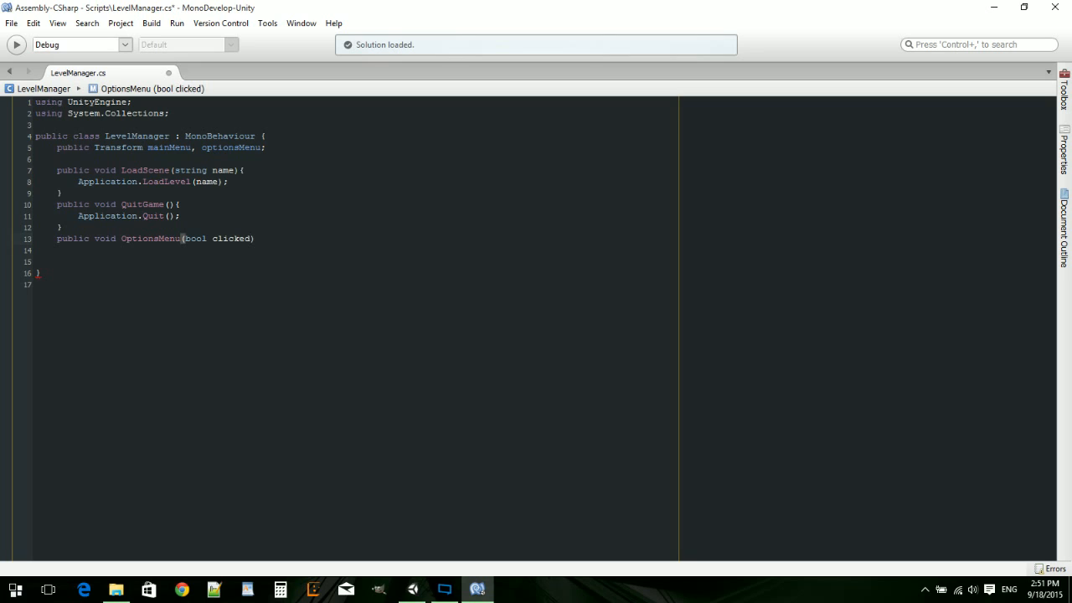
text({)
key(Return)
key(Return)
text({})
key(BackSpace)
key(BackSpace)
text(})
- Inside OptionsMenu, add an if block with the condition clicked == true and empty lines in its braces
key(Up)
text(if )
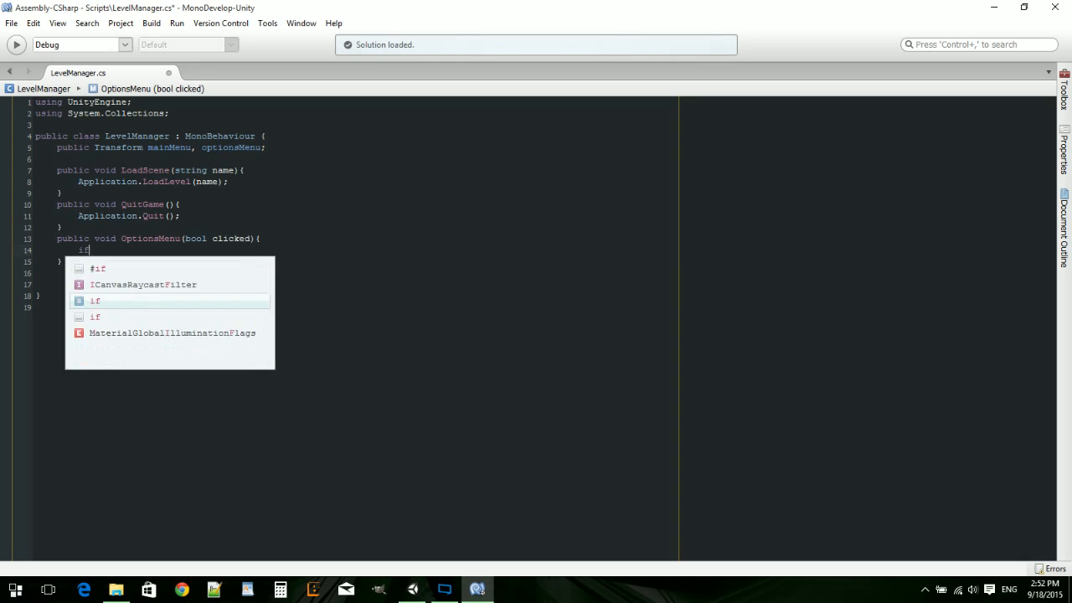
text(()
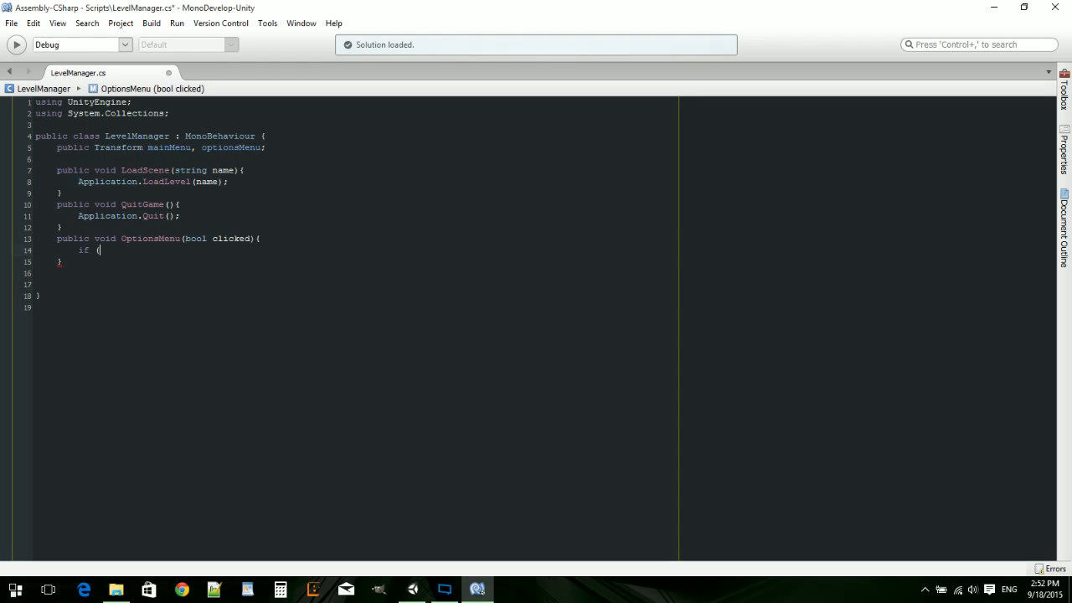
text(cli)
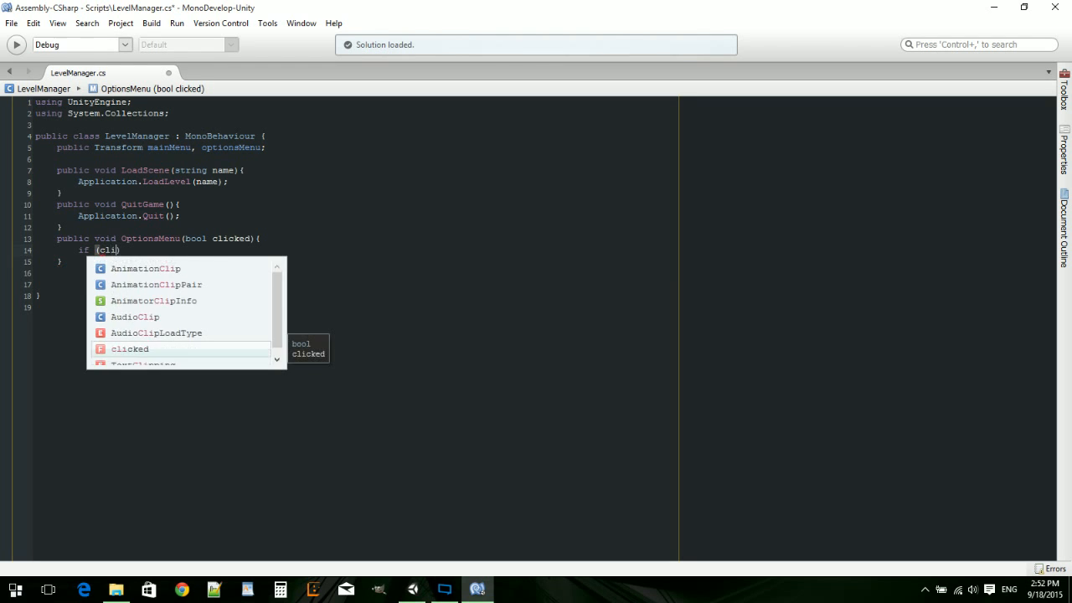
text(cked == )
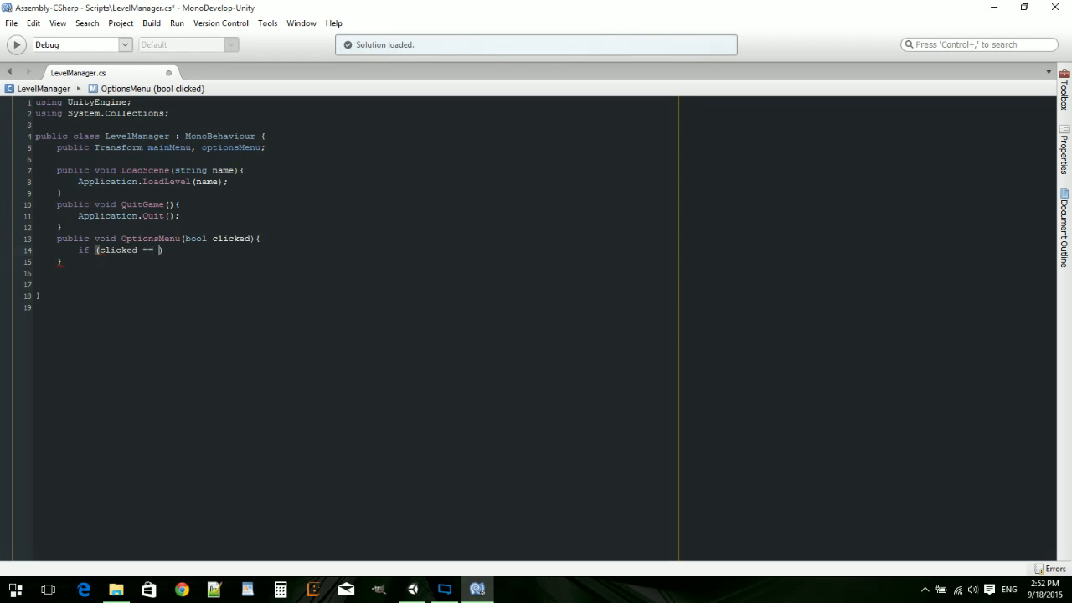
text(tru)
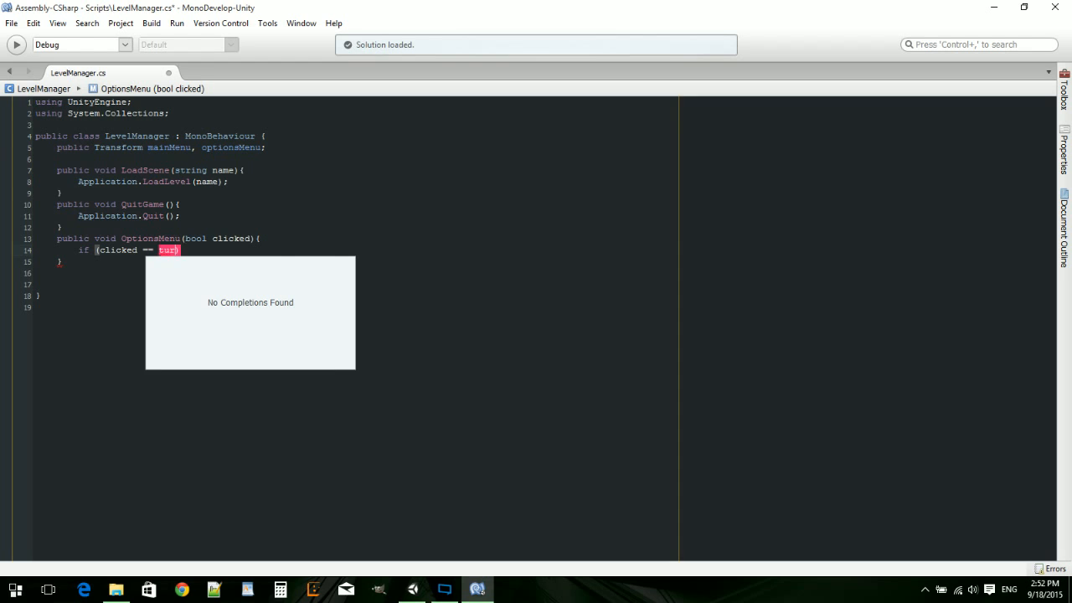
key(BackSpace)
key(BackSpace)
text(r)
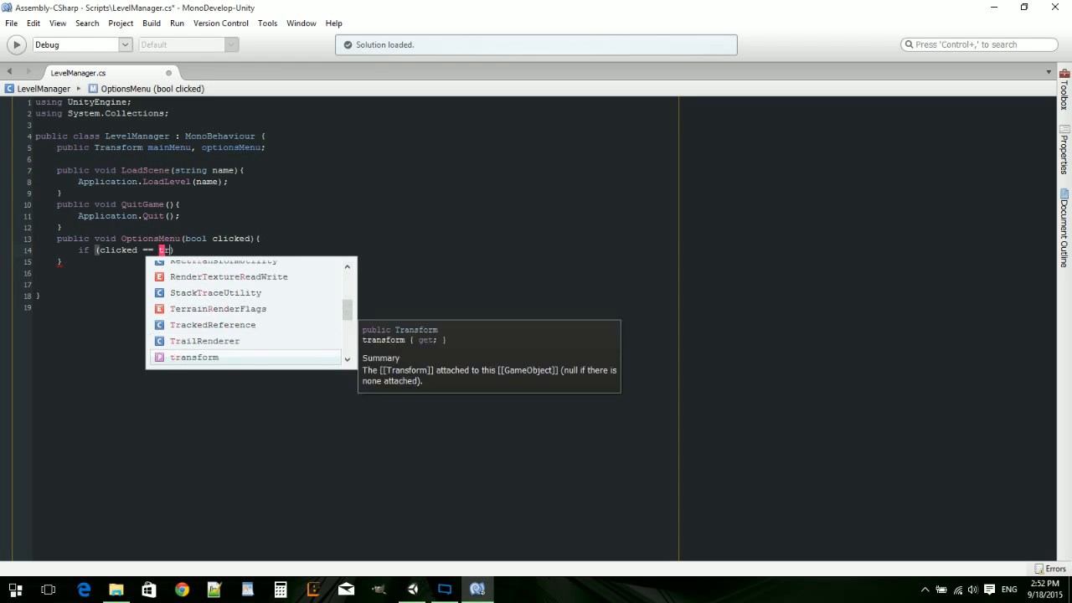
text(ue)
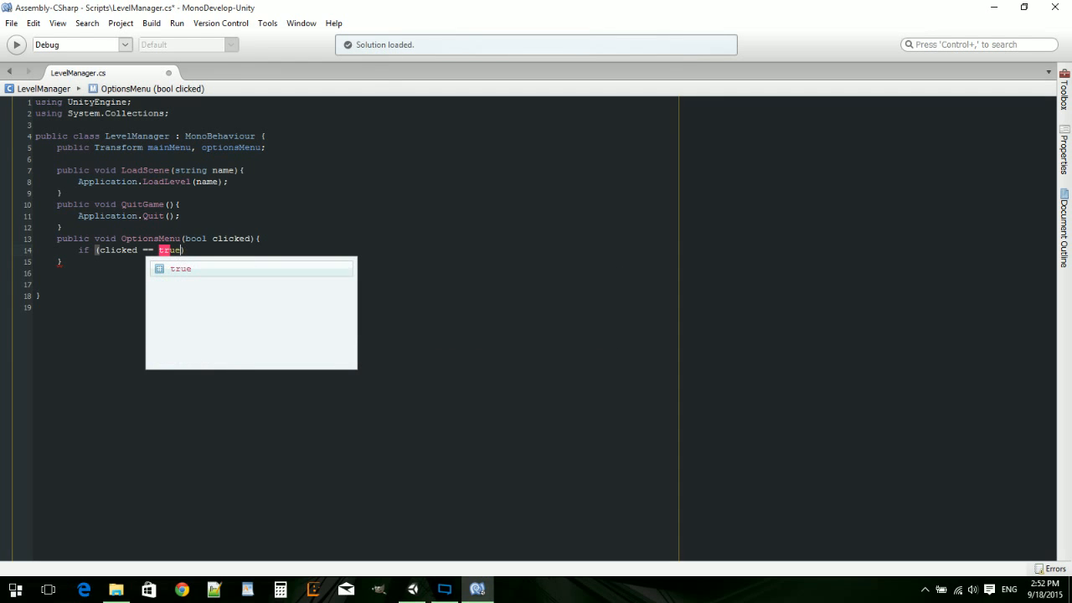
text())
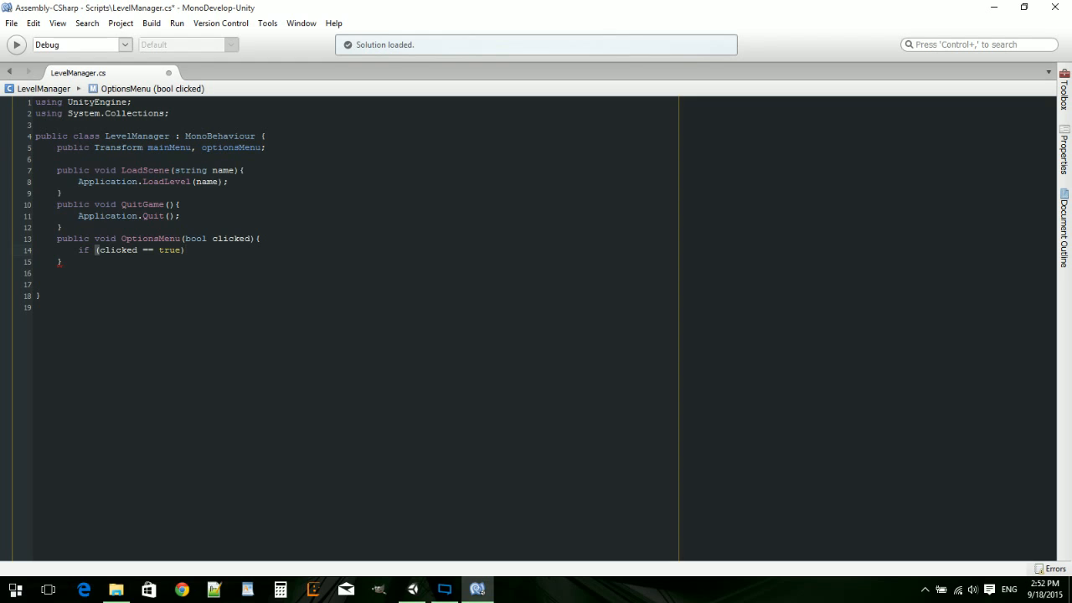
text({)
key(Return)
key(Return)
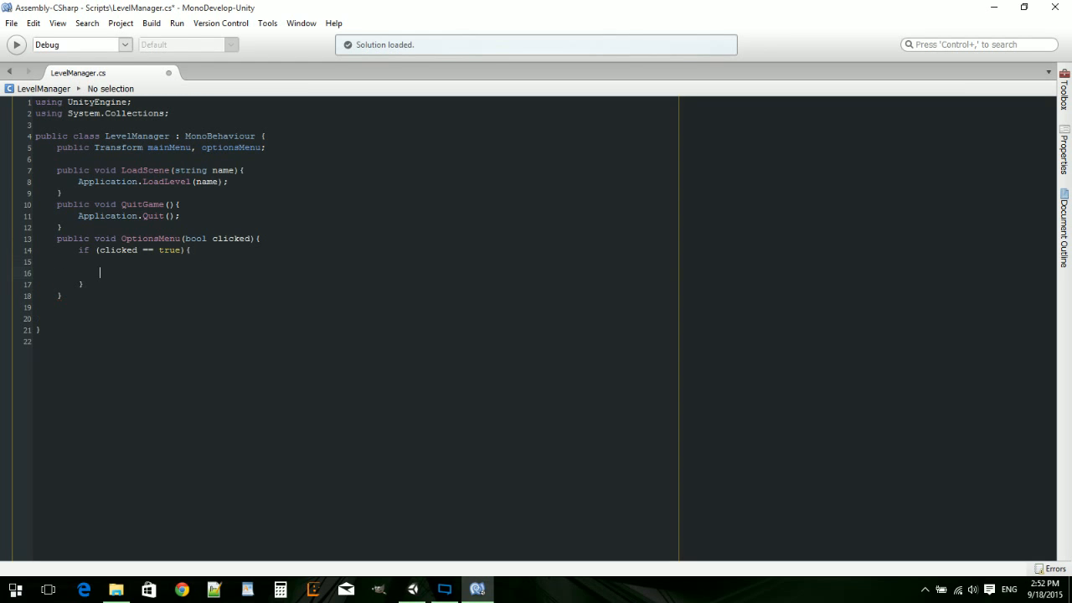
- Add an empty else block after the if block in OptionsMenu
click(84, 284)
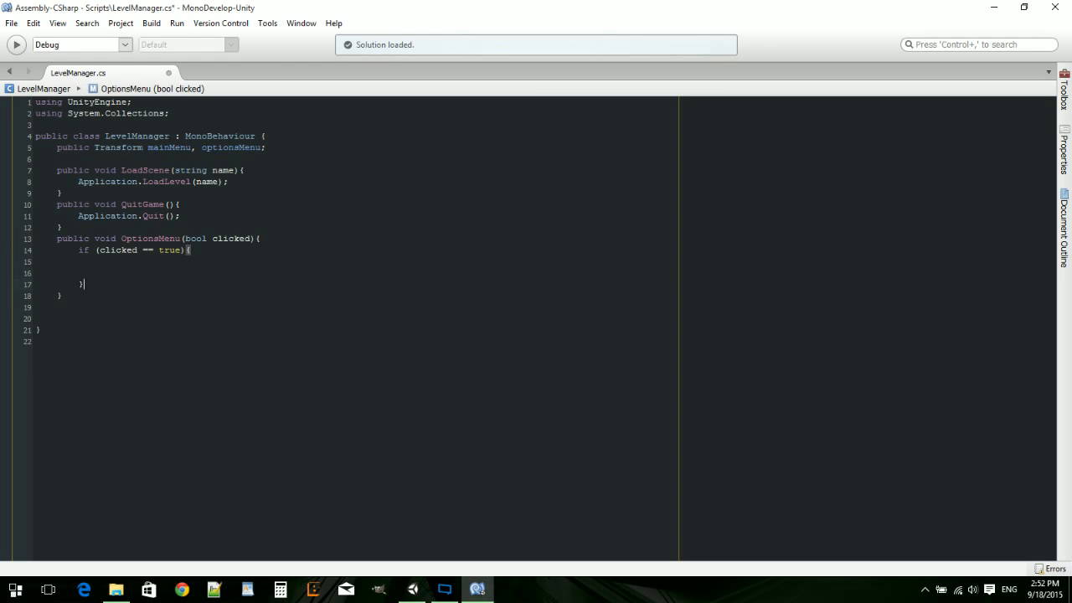
text(else {})
key(Return)
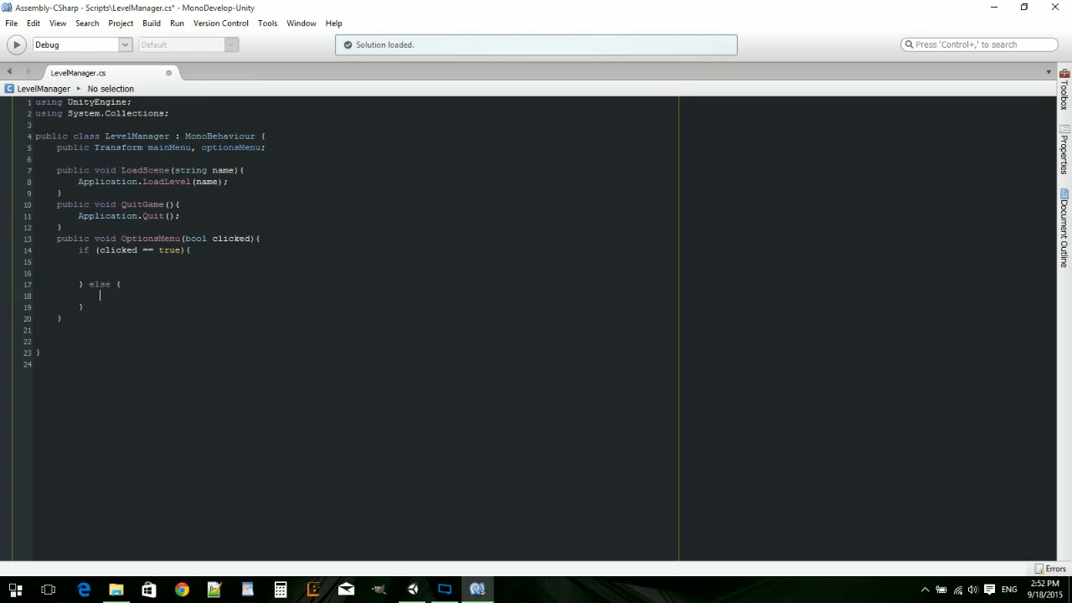
- In the if block, add the statement optionsMenu.gameObject.SetActive(clicked);
click(100, 261)
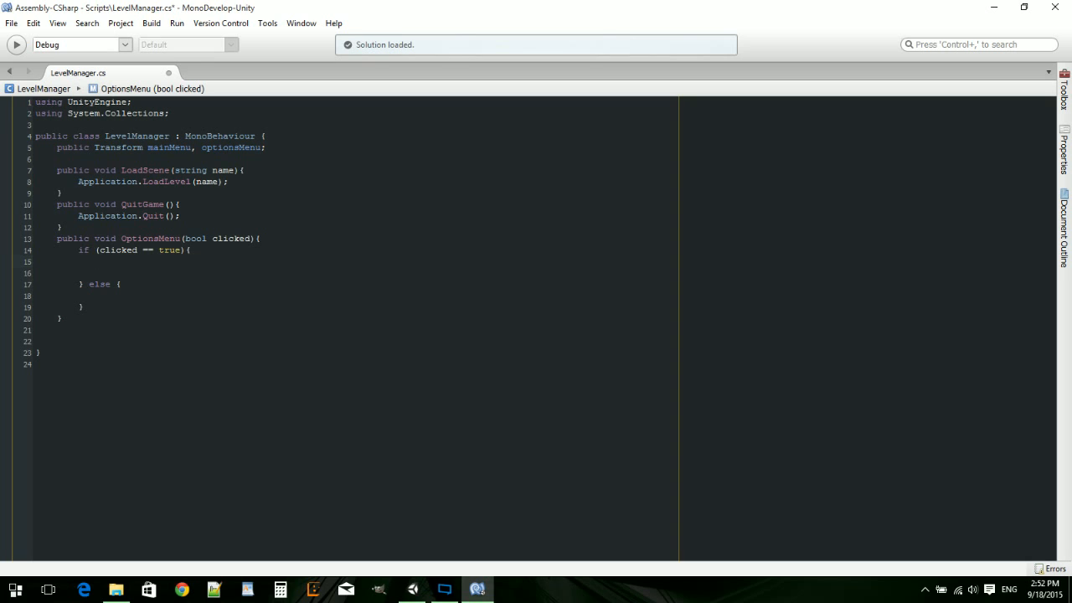
text(opti)
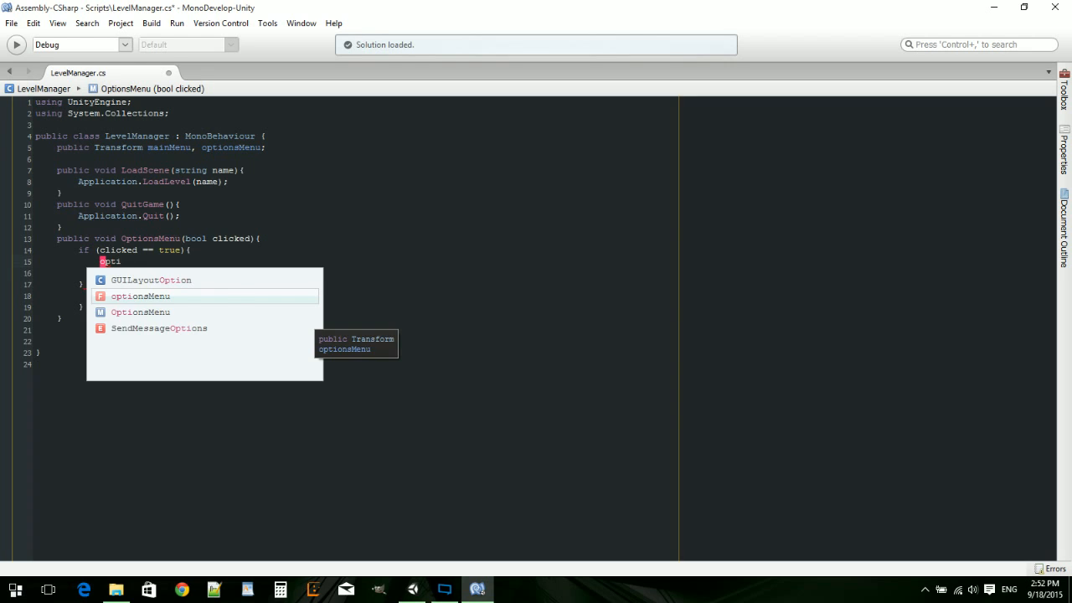
text(onsMenu.g)
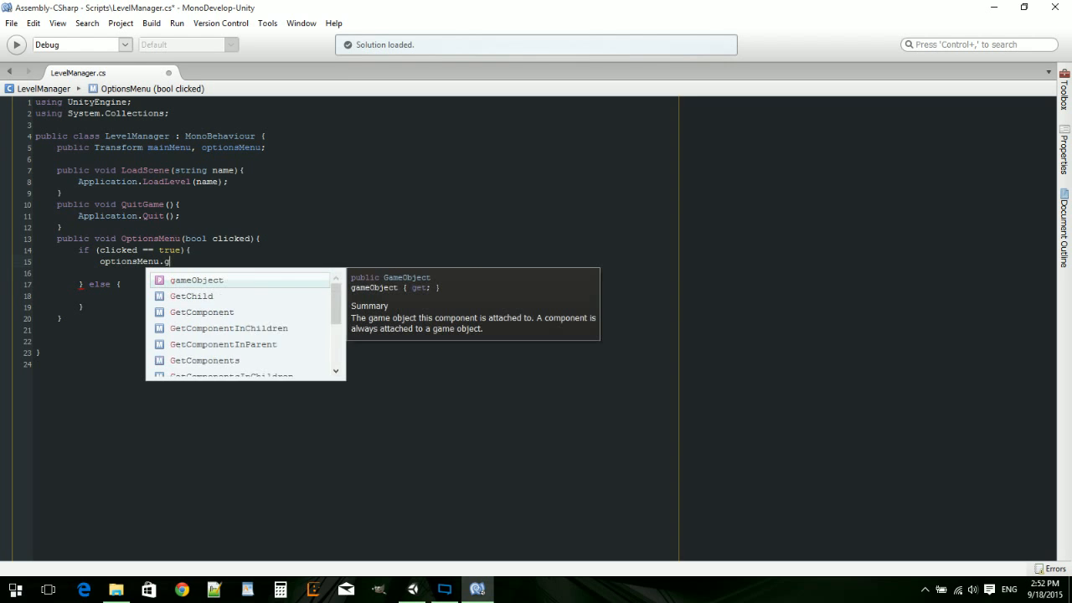
text(ameObject.)
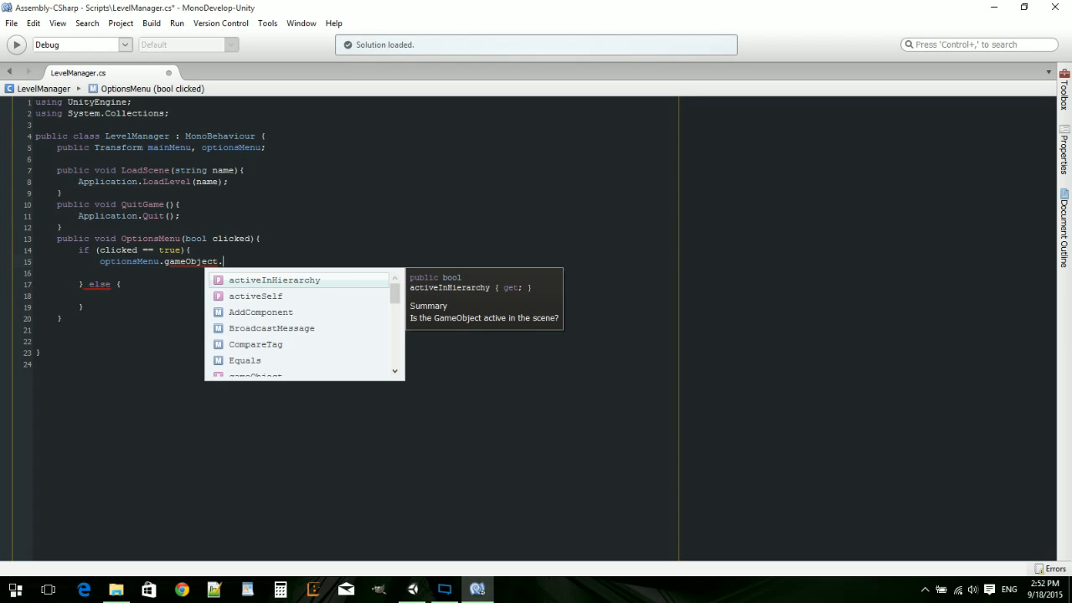
text(set)
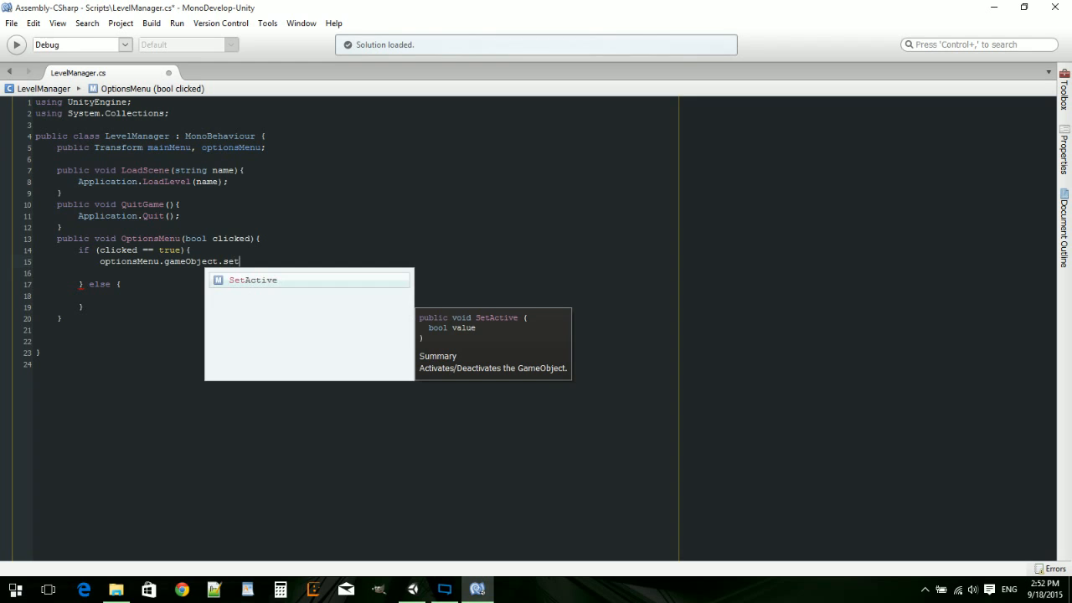
key(Return)
text(())
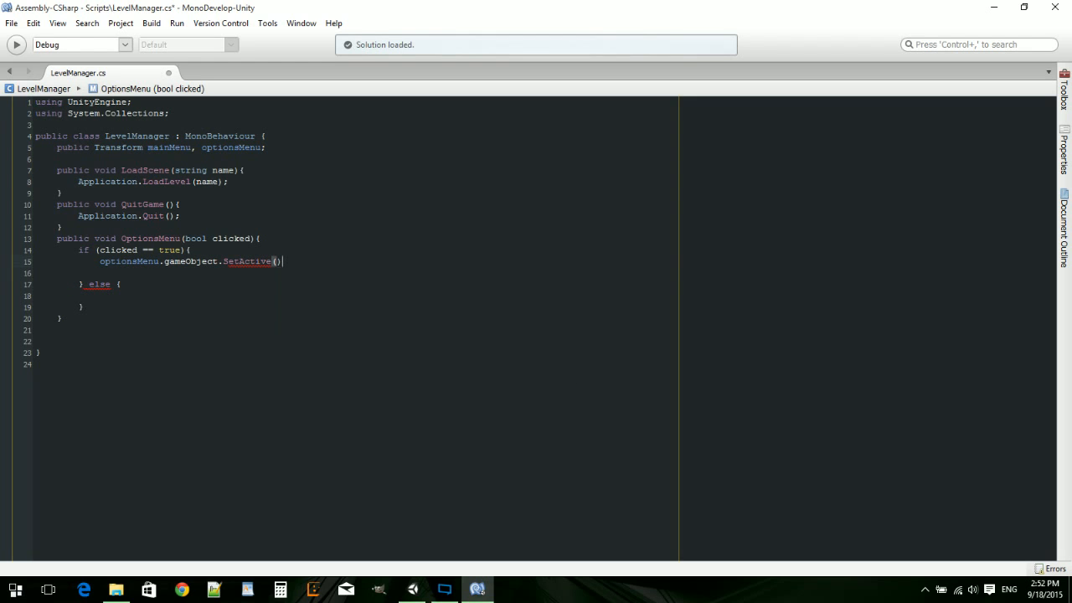
key(Left)
key(ctrl+space)
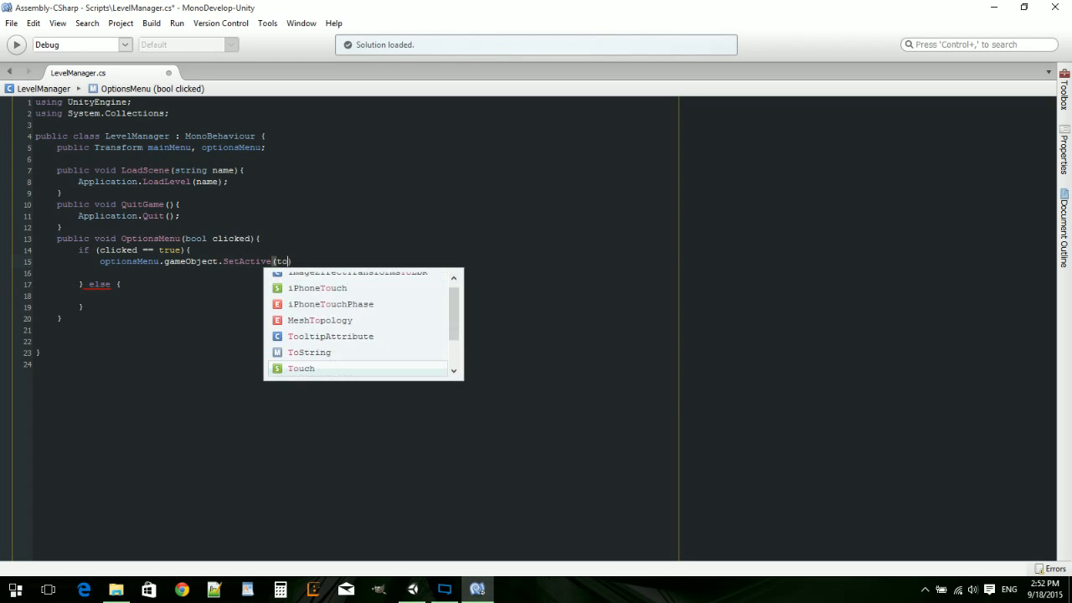
key(Escape)
text(clicked)
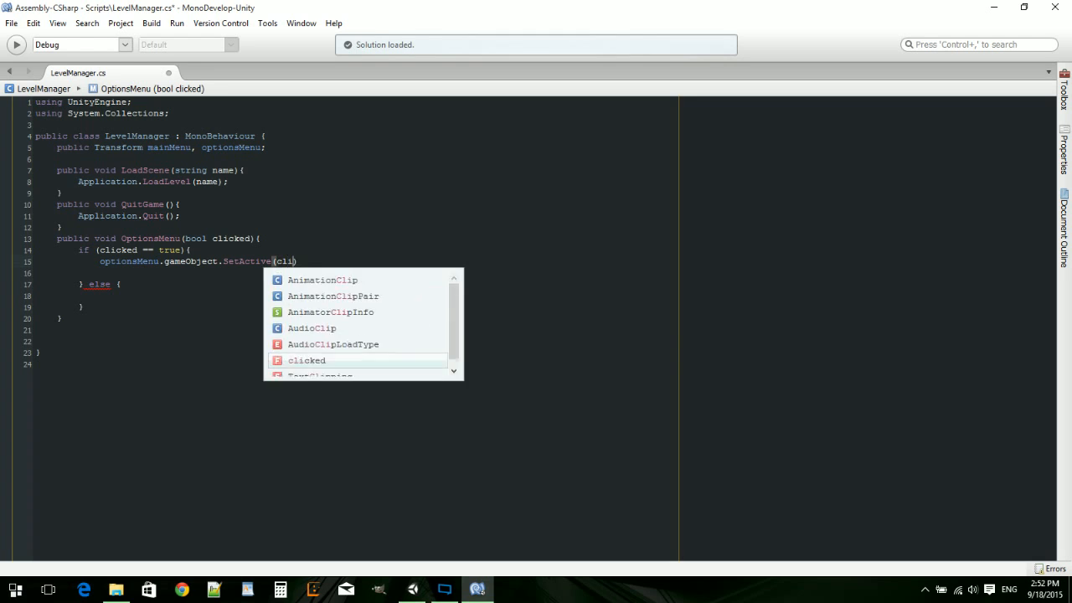
key(Return)
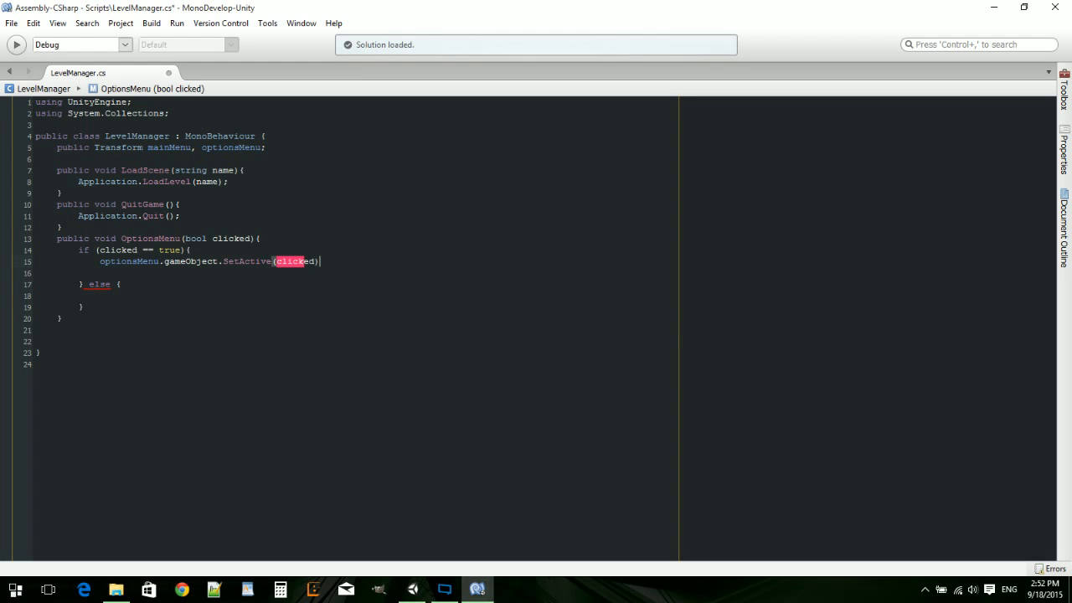
text(;)
- Below the optionsMenu statement in the if block, add mainMenu.gameObject.SetActive(false);
click(99, 273)
text(op)
key(BackSpace)
key(BackSpace)
text(ma)
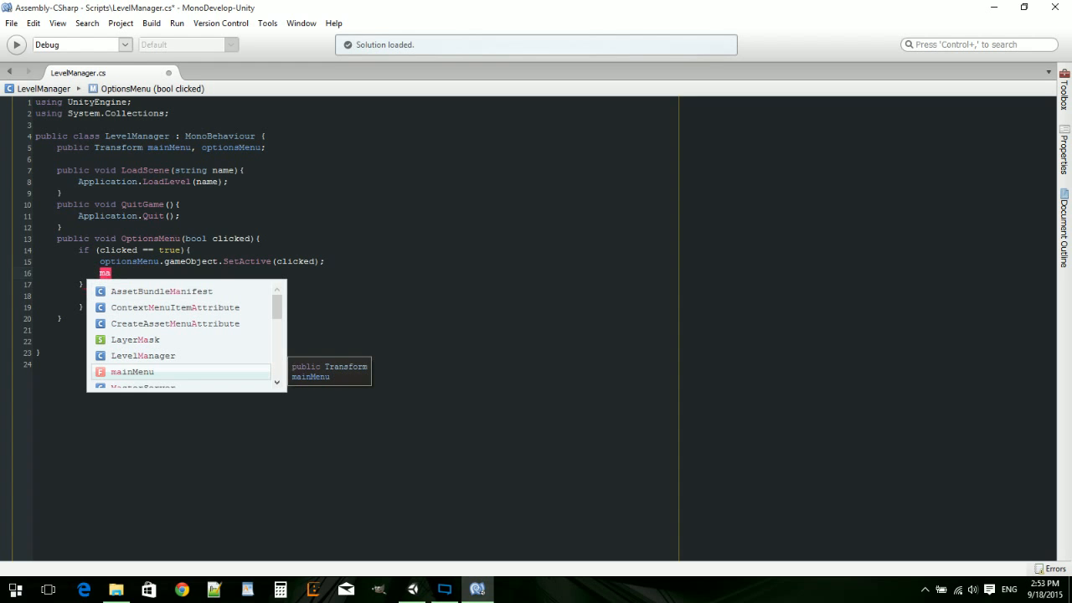
key(Return)
text(.gam)
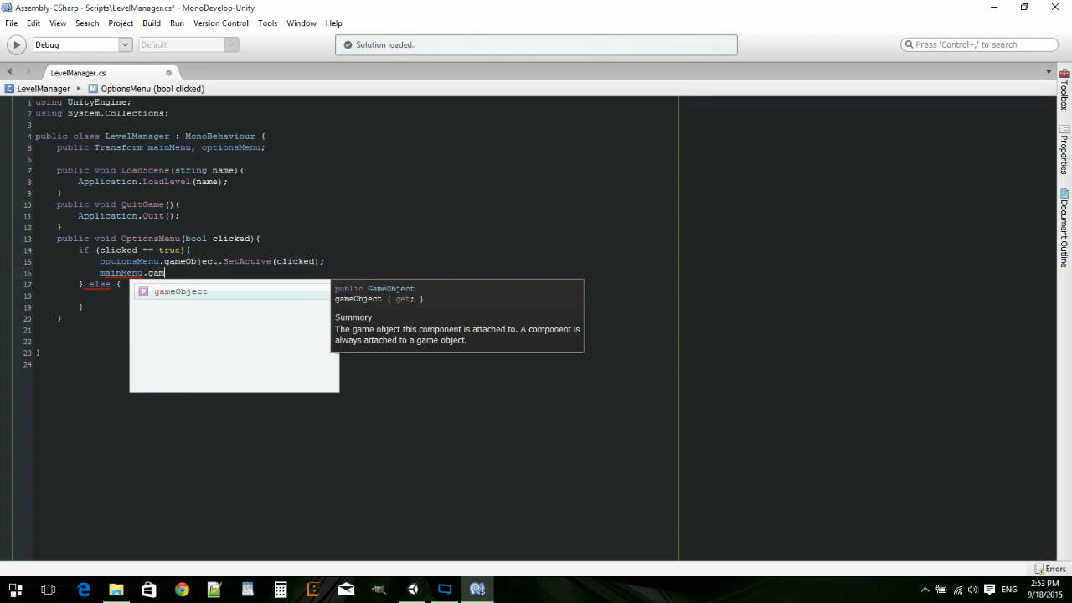
key(Return)
text(.set)
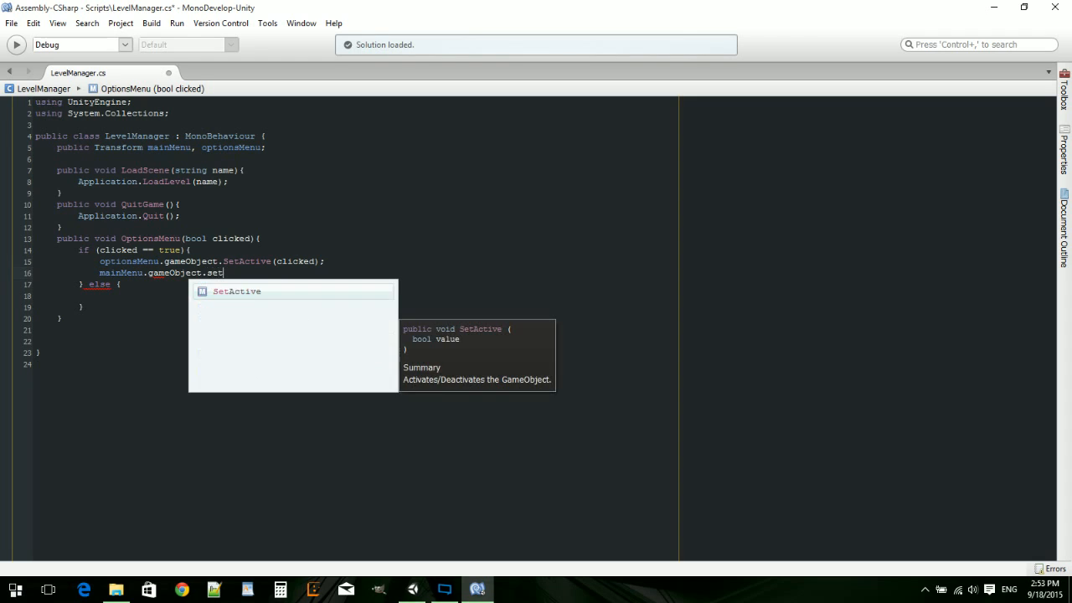
key(Return)
text(()
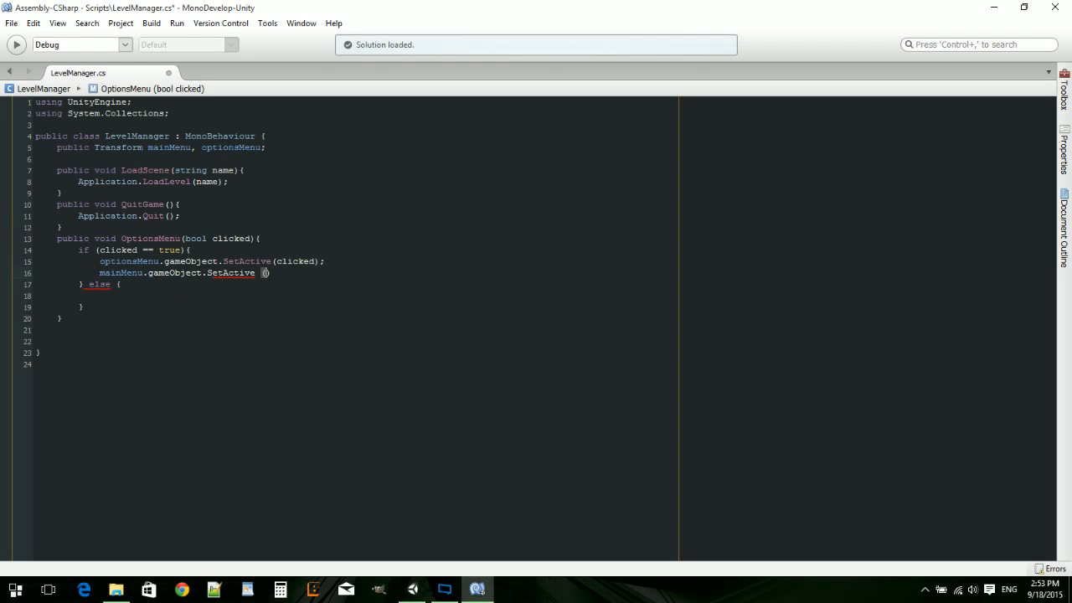
key(BackSpace)
key(End)
text(false)
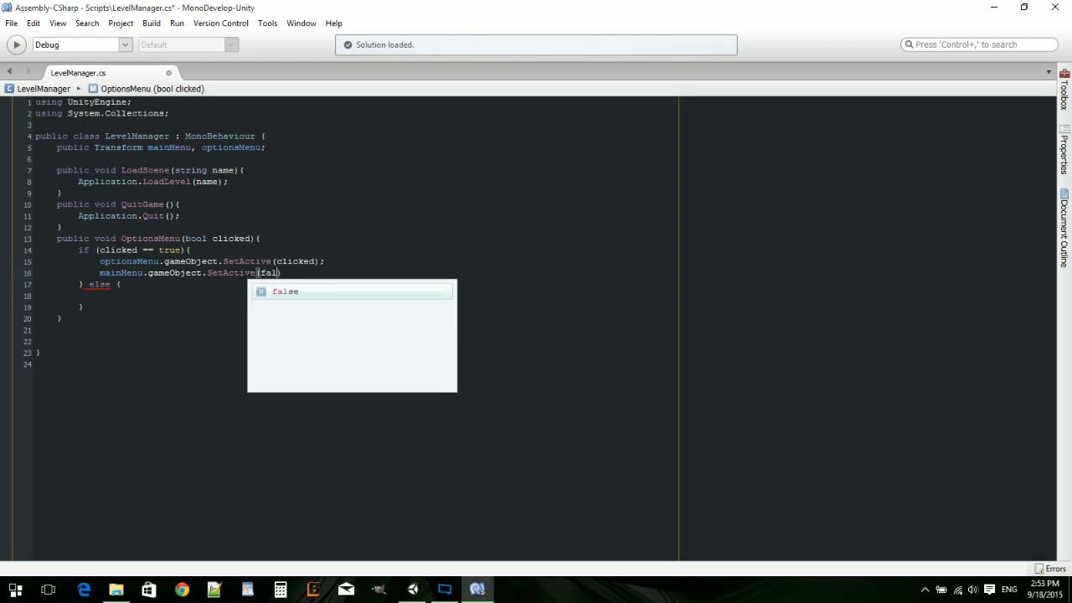
key(End)
text(;)
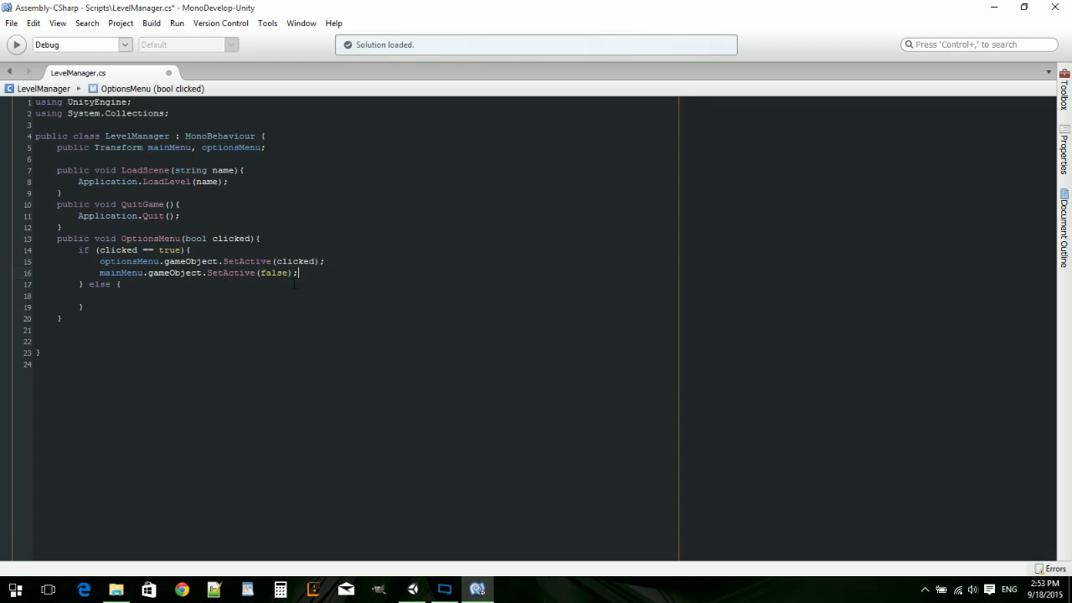
- Make room in the else block and paste in a copy of the if block's two SetActive statements
click(293, 286)
drag(277, 261, 314, 266)
click(158, 303)
click(140, 293)
drag(297, 273, 43, 262)
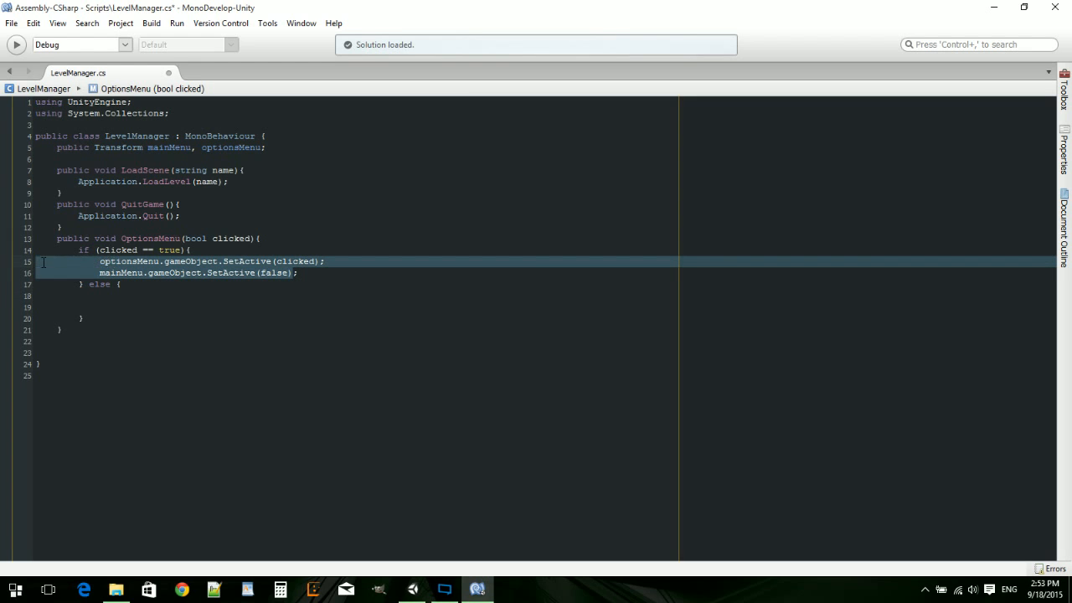
key(ctrl+c)
click(134, 294)
key(ctrl+v)
click(111, 318)
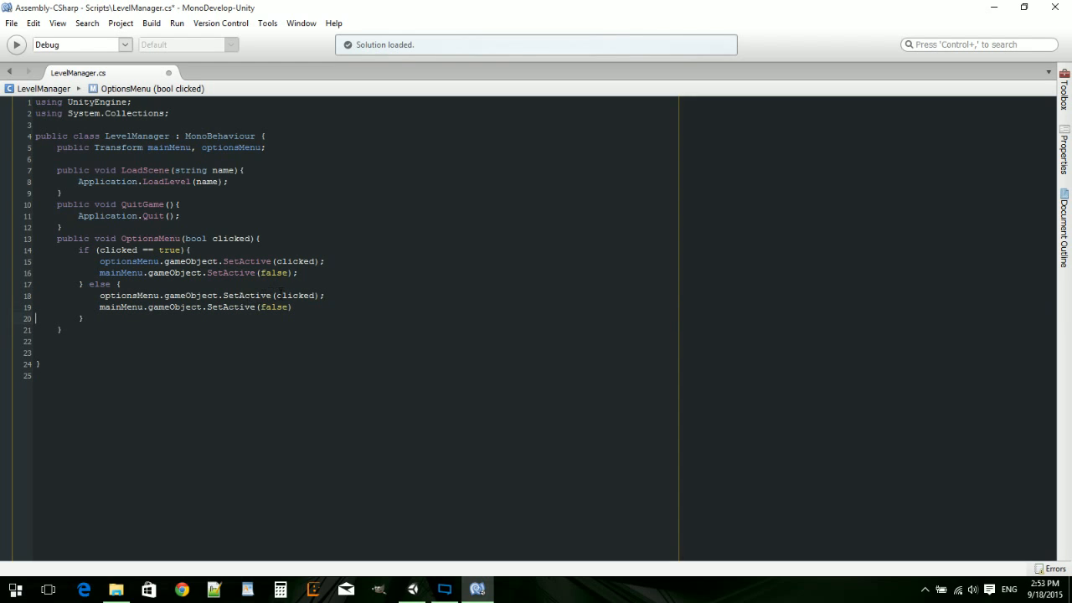
- In the else block, change the mainMenu SetActive argument to true, end the statement with a semicolon, and save the script
double_click(275, 307)
text(T)
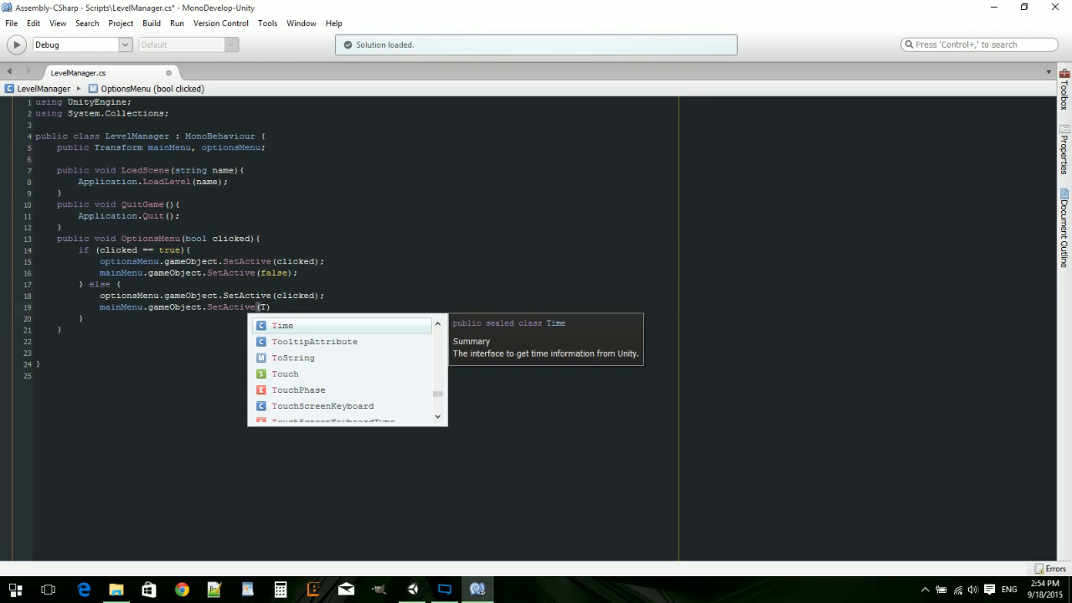
text(ru)
key(Down)
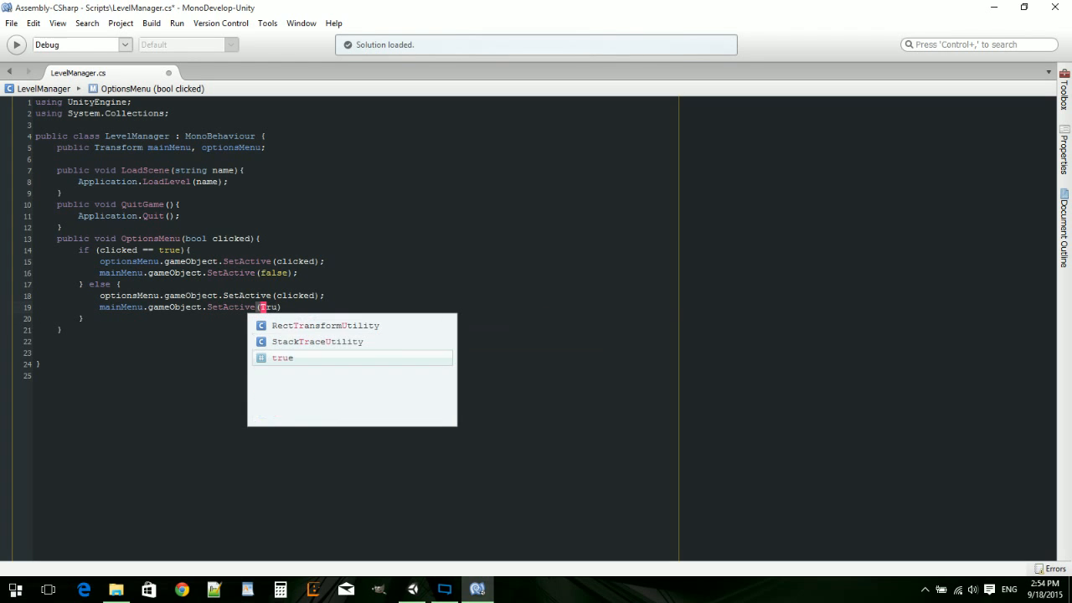
key(Return)
text(;)
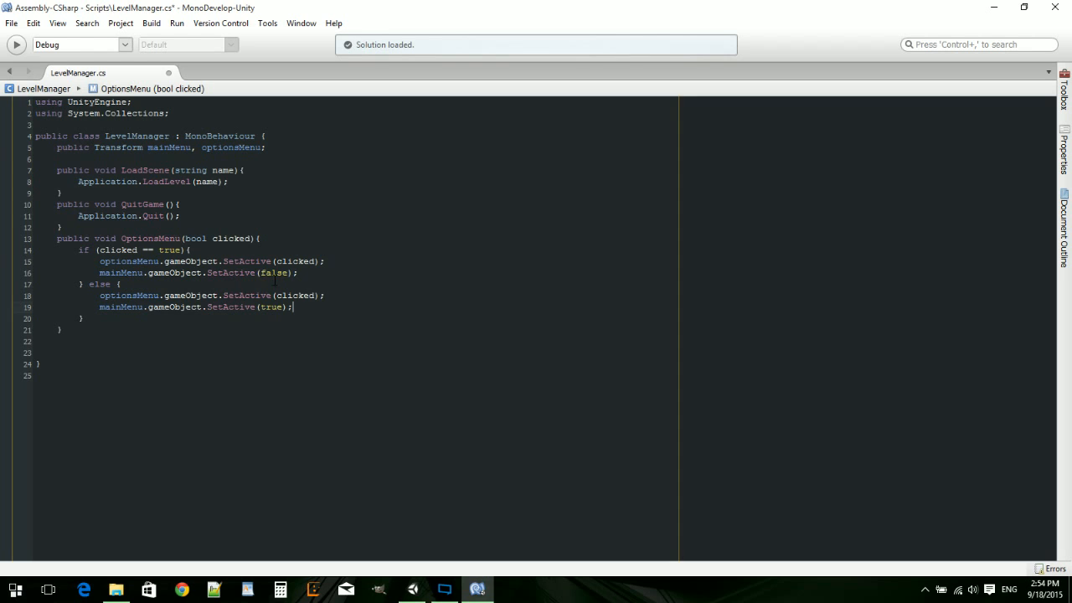
key(ctrl+s)
- Switch to Unity and set the Options button's On Click function to LevelManager's OptionsMenu (bool) with the bool ticked
click(412, 588)
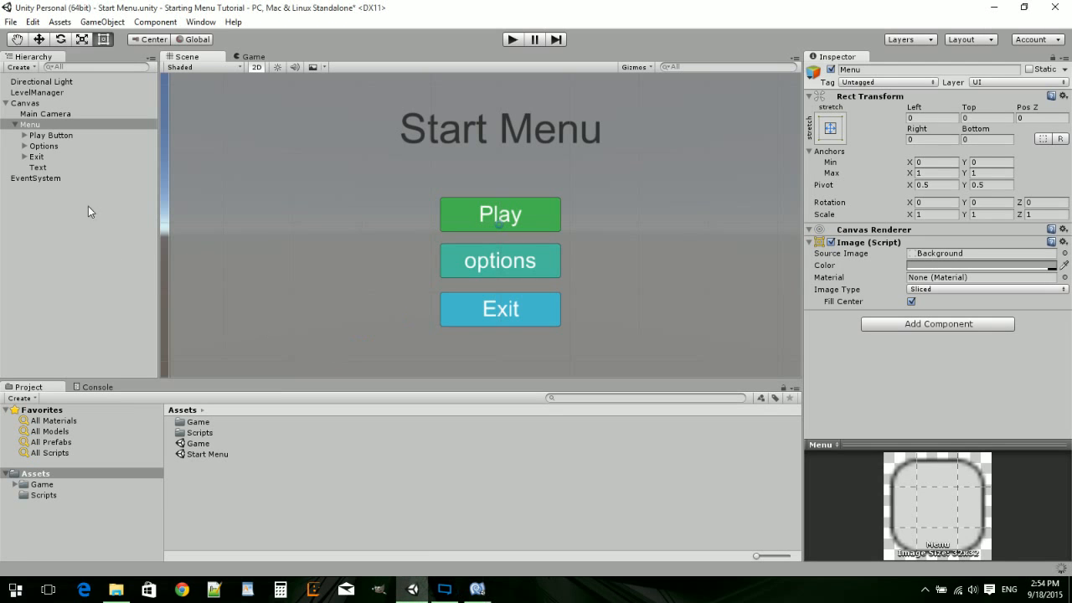
click(40, 148)
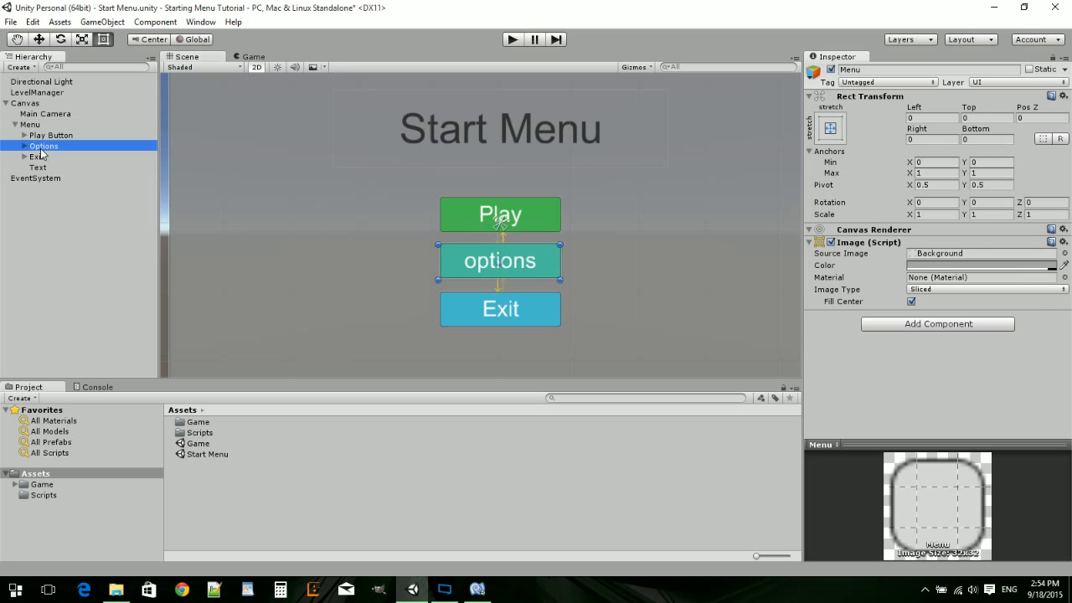
click(41, 147)
scroll(856, 390, down, 3)
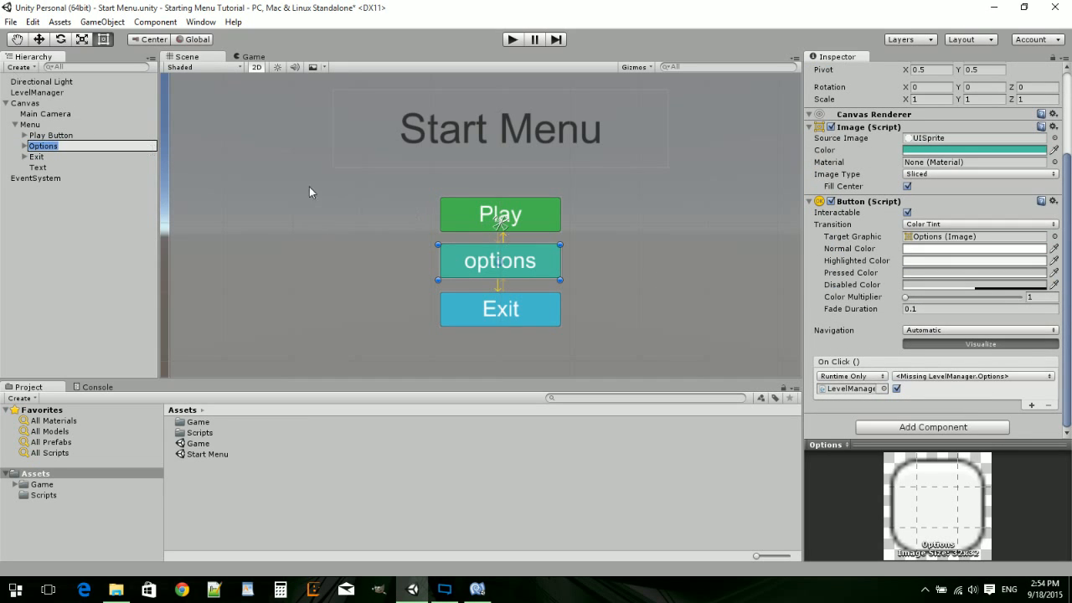
click(910, 378)
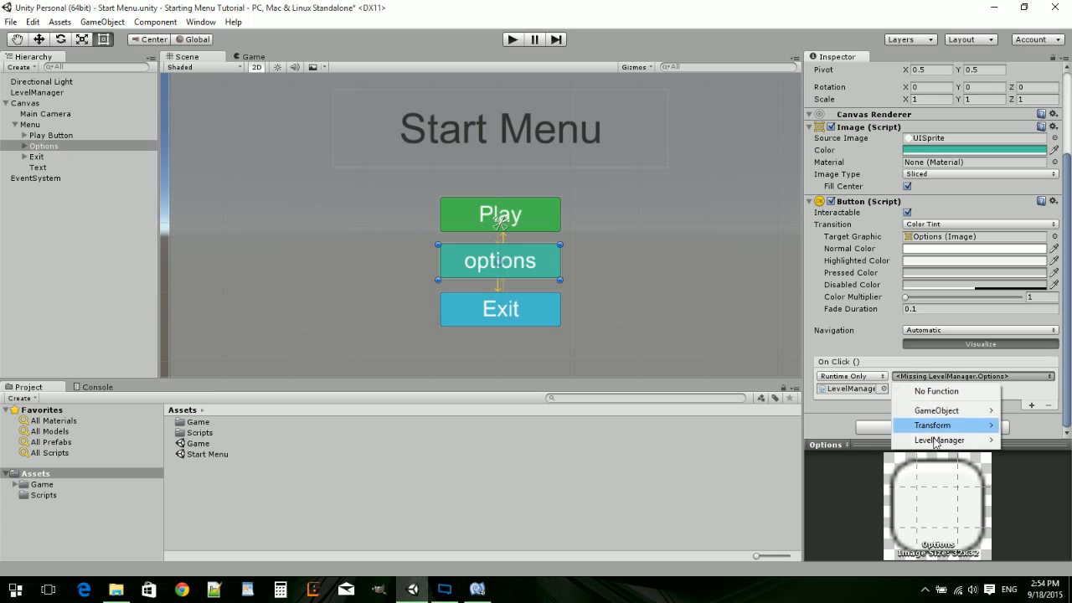
mouse_move(934, 441)
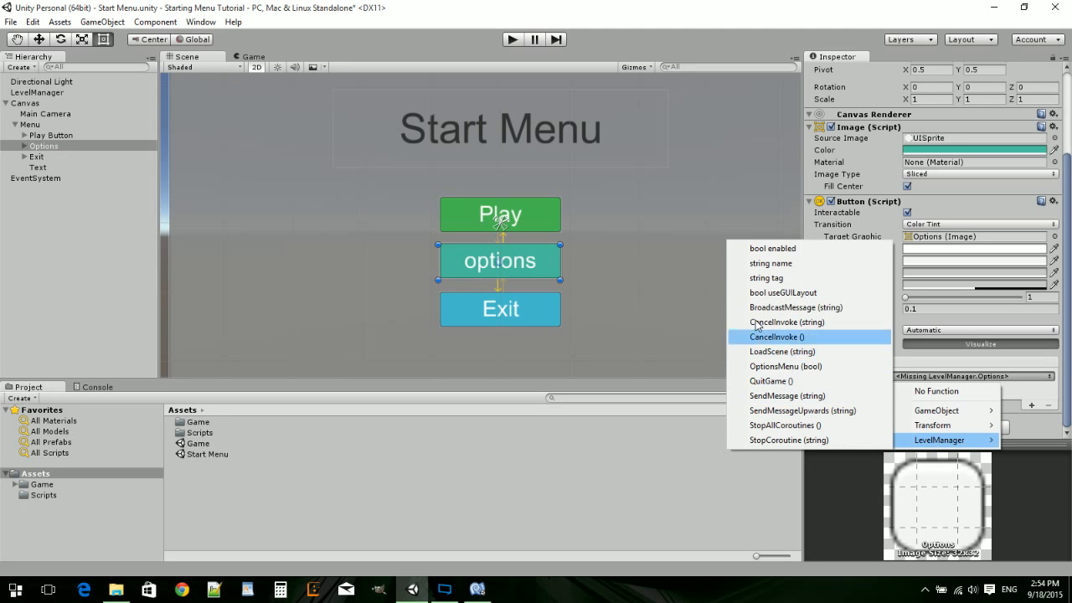
click(778, 367)
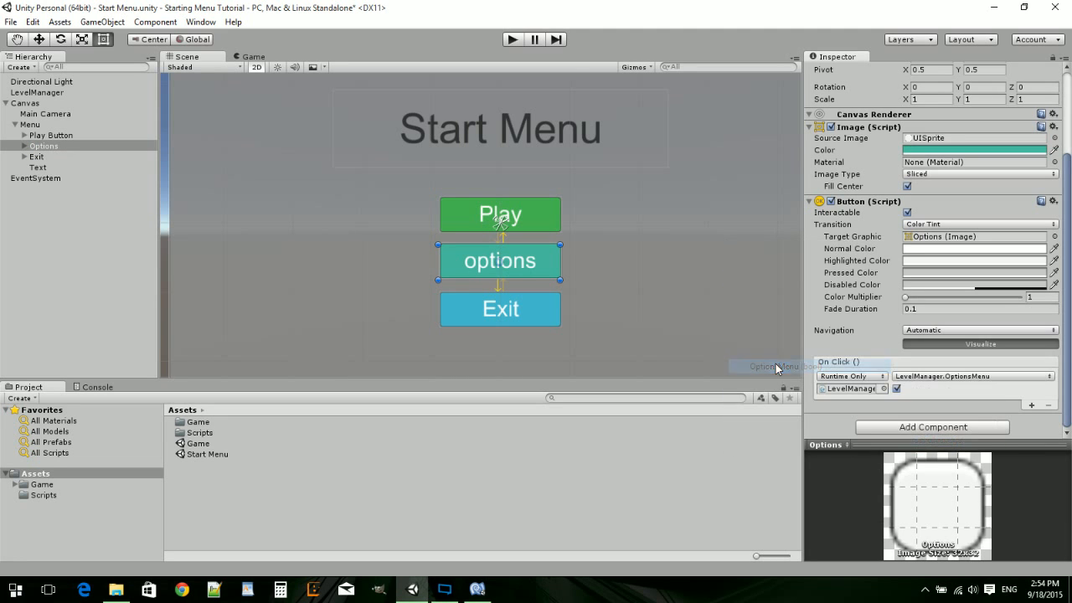
click(897, 389)
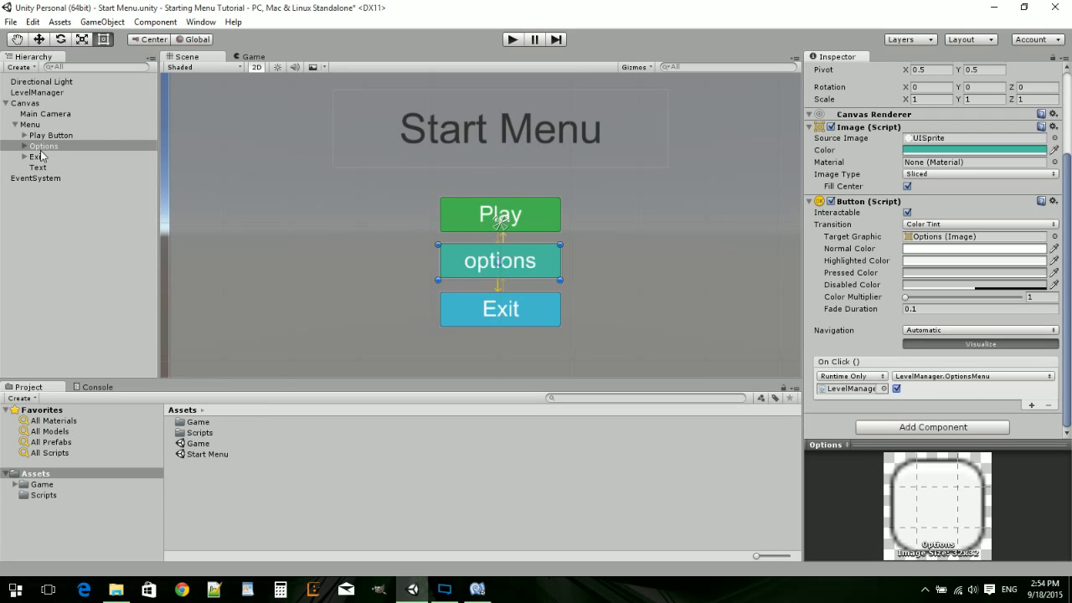
- Collapse the Menu object in the hierarchy and rename it MainMenu
click(15, 125)
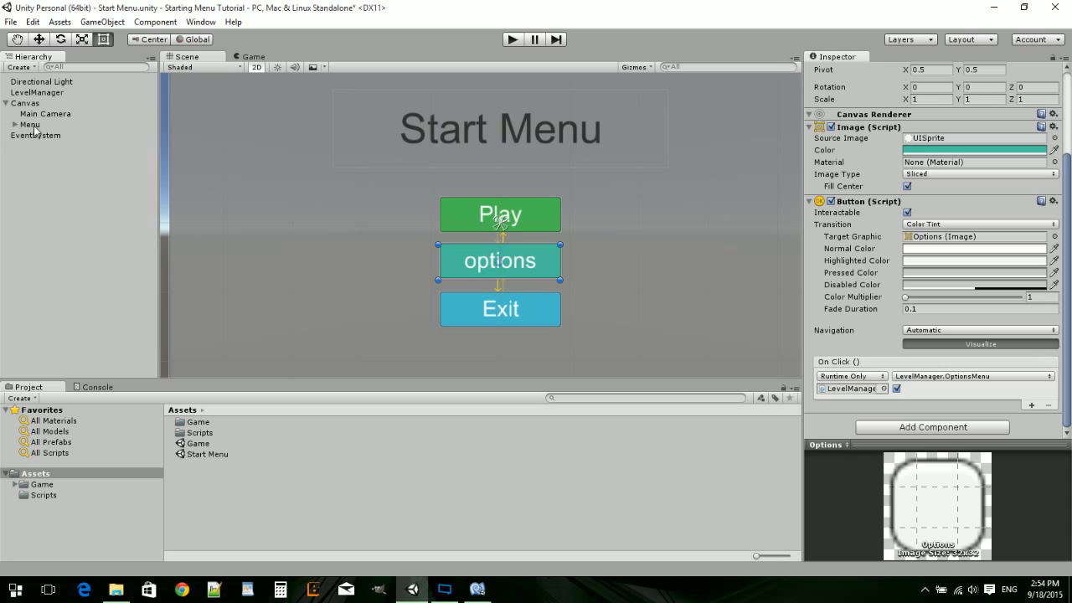
click(31, 124)
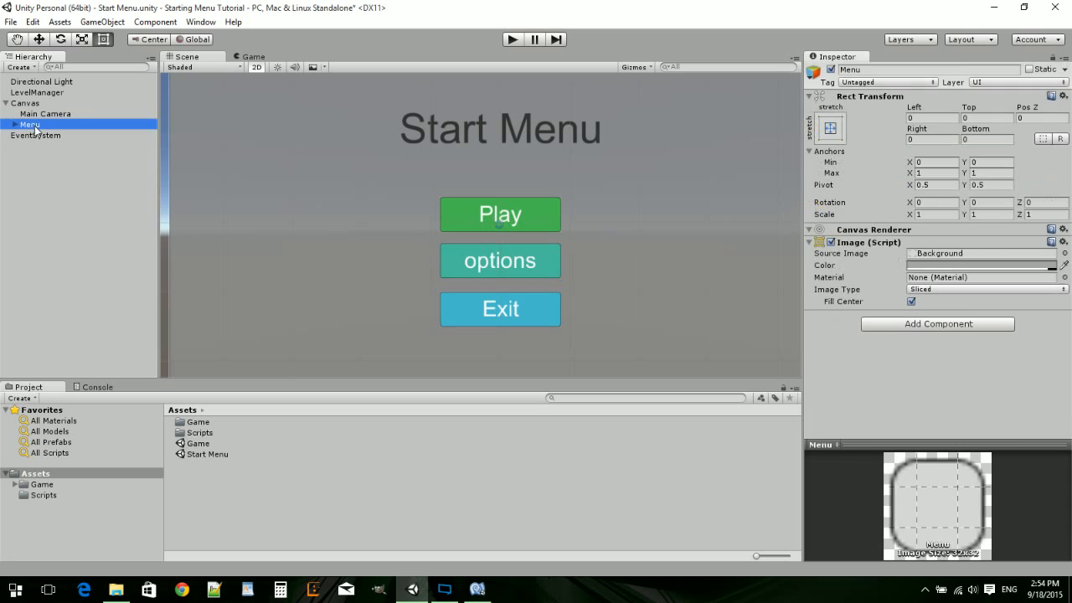
click(839, 70)
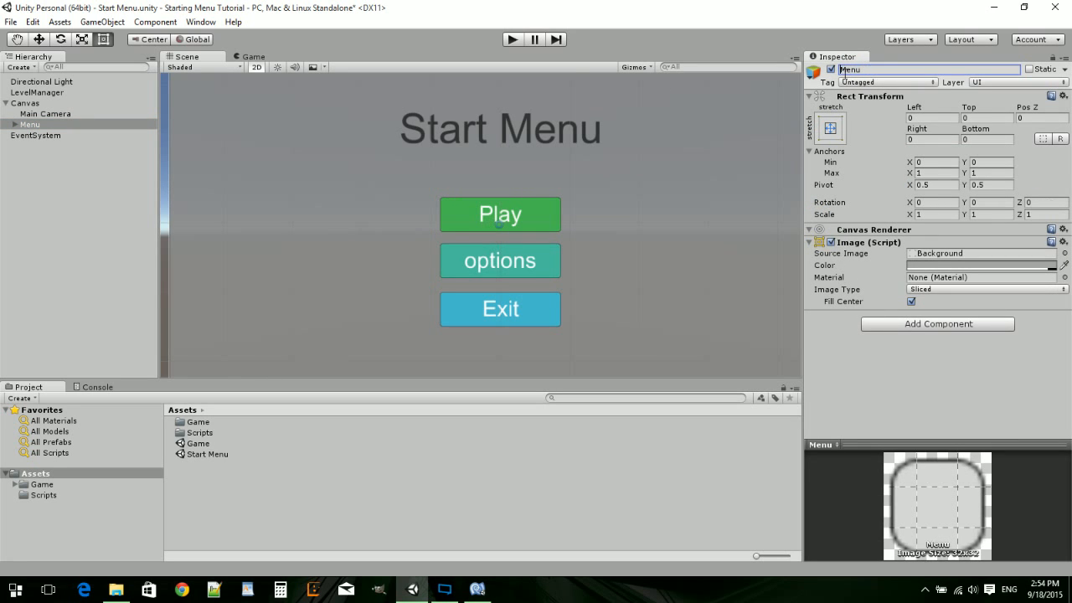
text(Main)
key(BackSpace)
key(Return)
- Add a new UI Panel under the Canvas and deactivate the MainMenu object
right_click(22, 104)
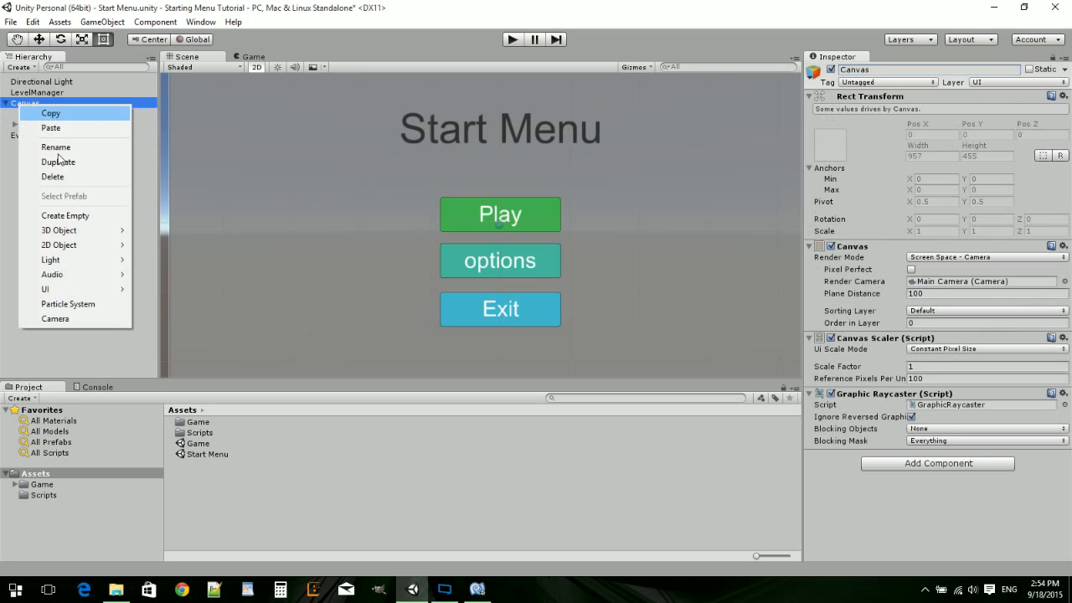
mouse_move(74, 293)
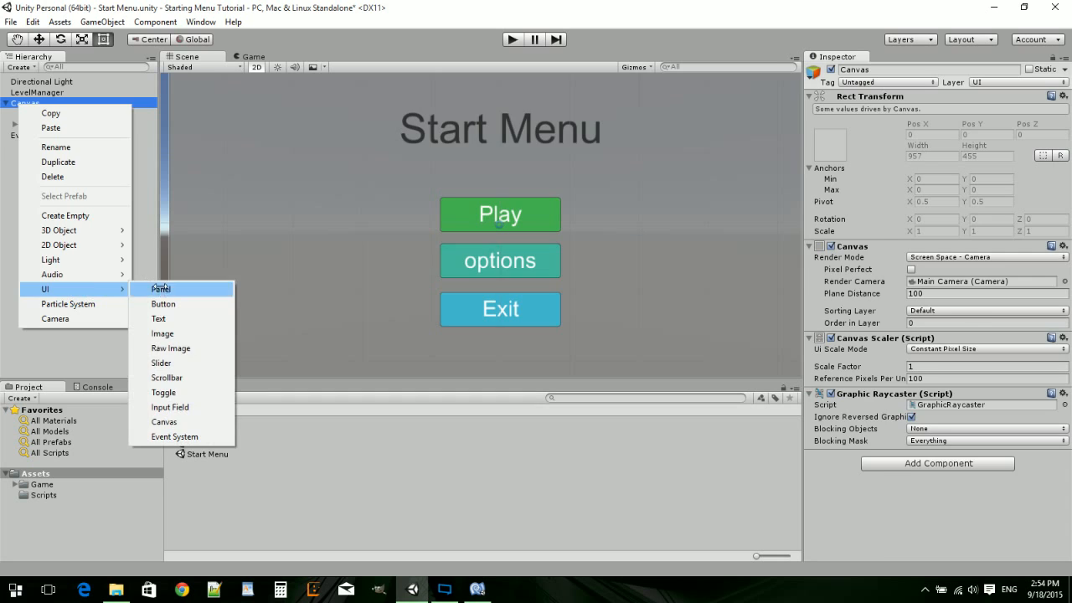
click(159, 289)
click(38, 124)
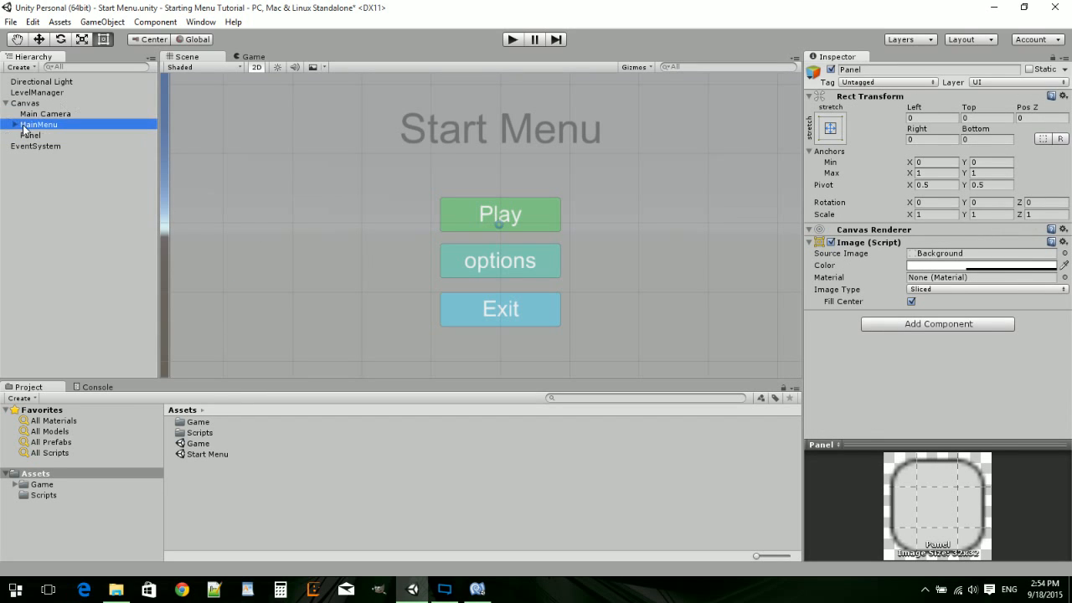
click(830, 70)
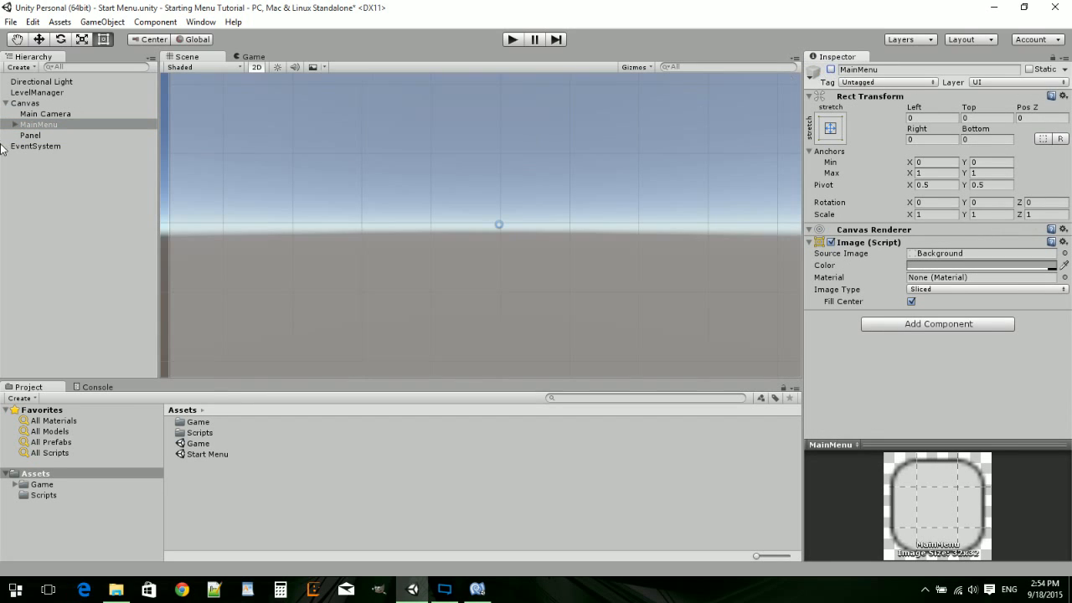
- Examine the hex value of MainMenu's image color for reuse on the new Panel
click(34, 125)
click(38, 114)
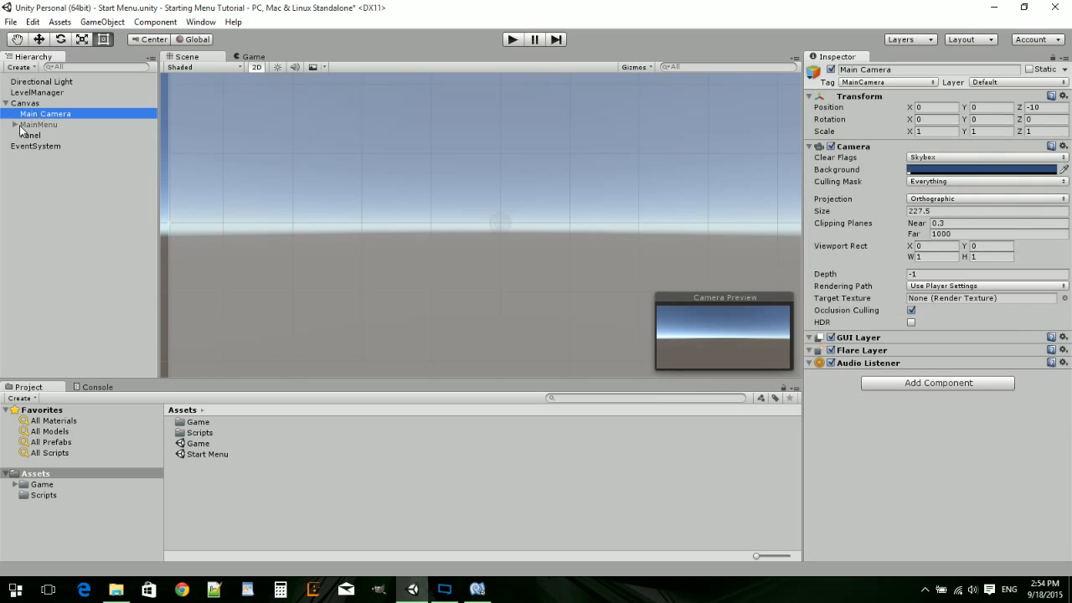
click(25, 126)
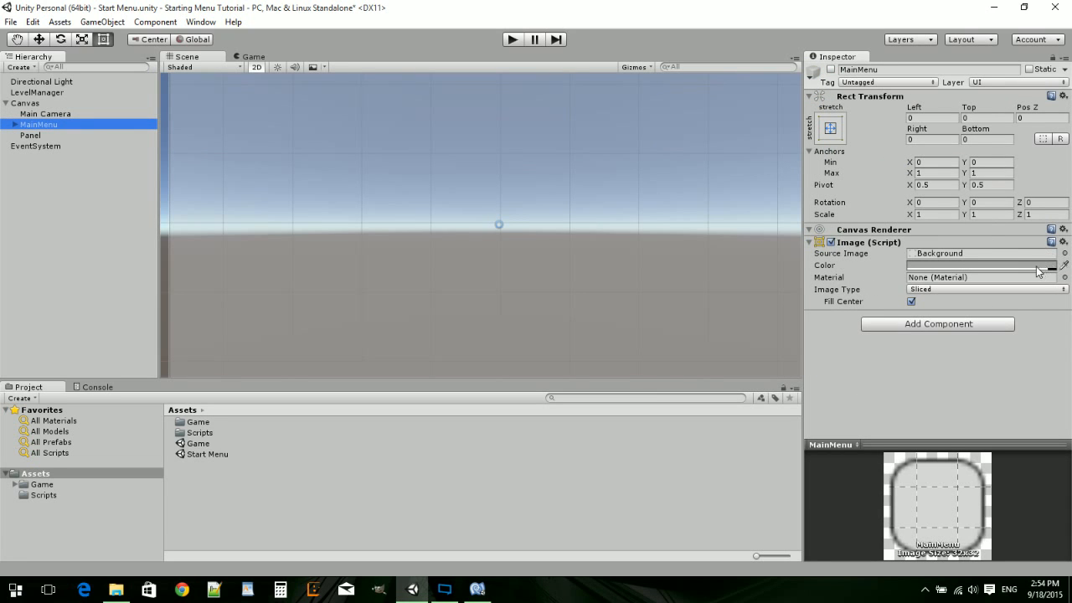
click(823, 266)
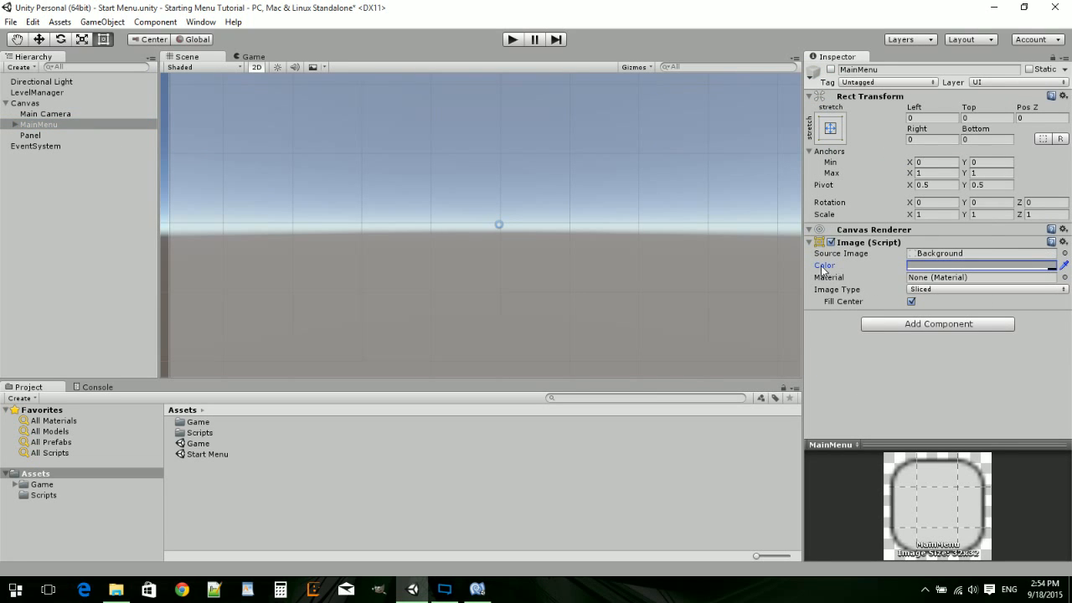
click(921, 266)
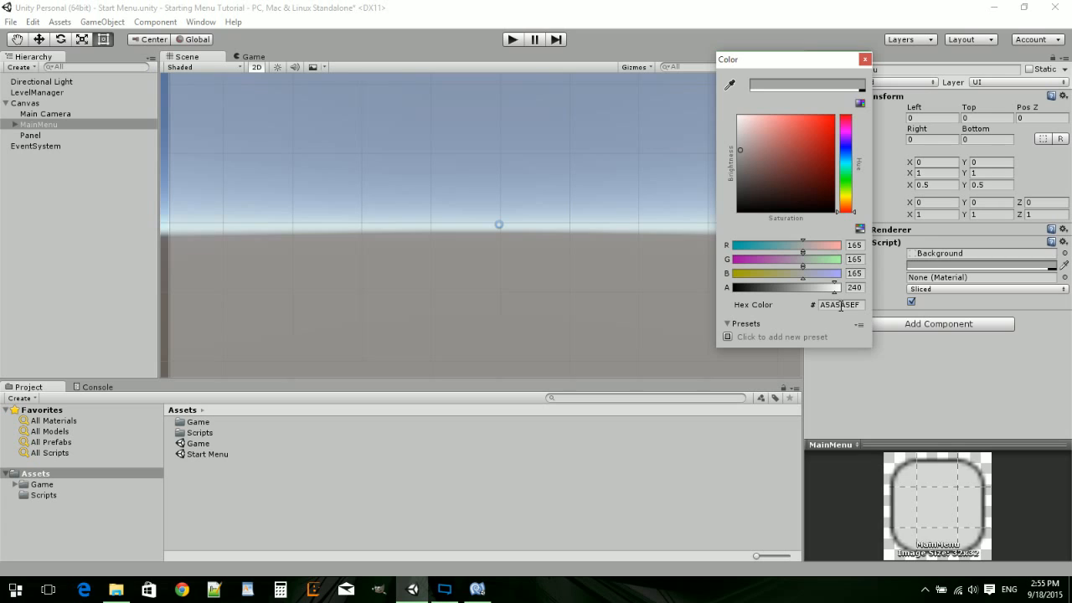
click(865, 58)
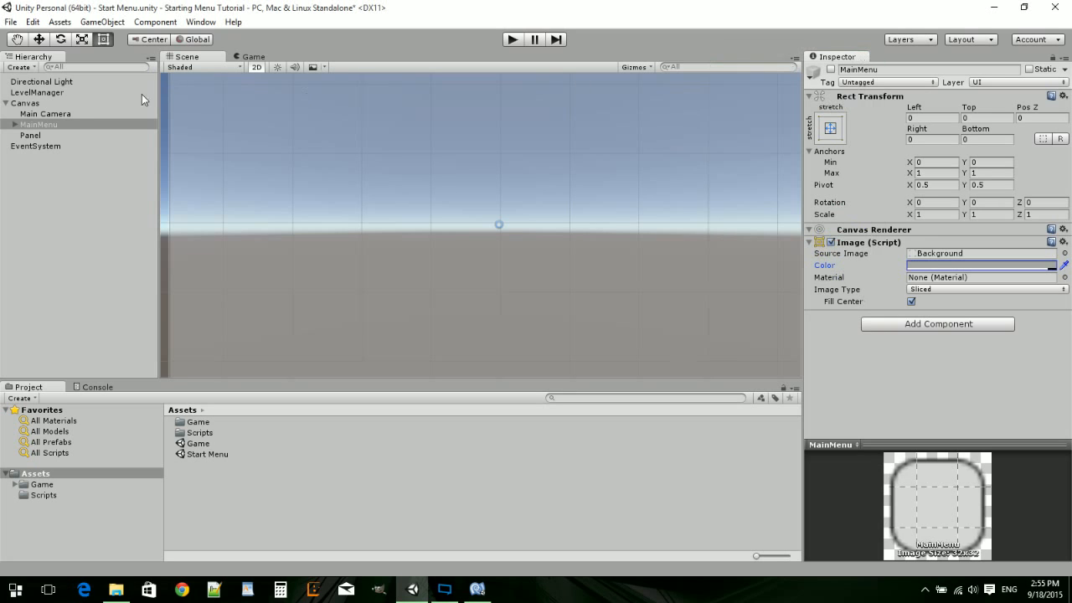
- Set the new Panel's image color to hex A5A5A5EF, and darken it to the grey 7B7B7BEF
click(43, 137)
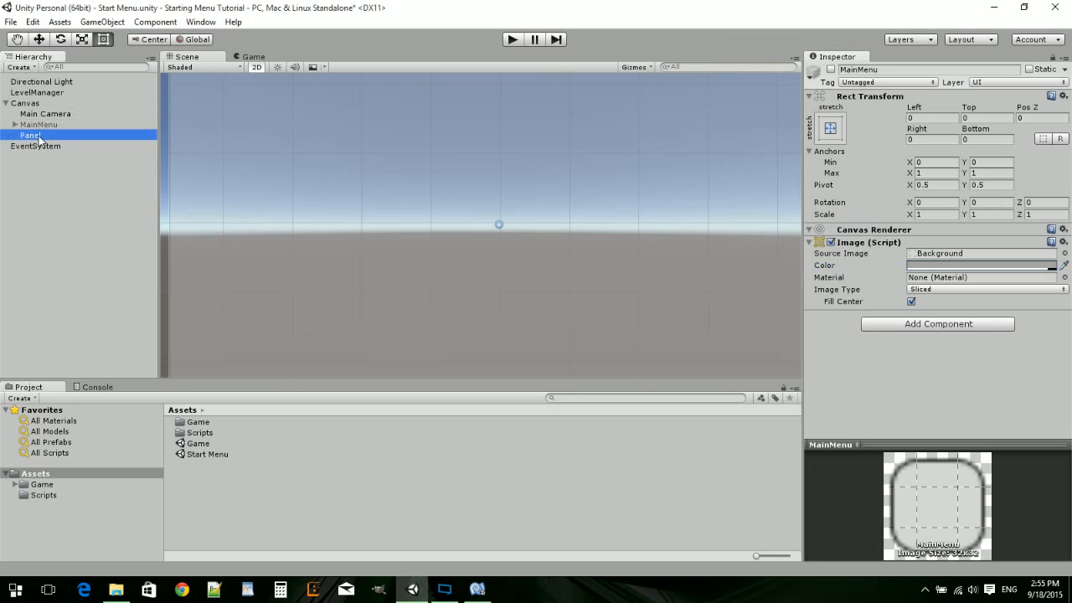
click(957, 268)
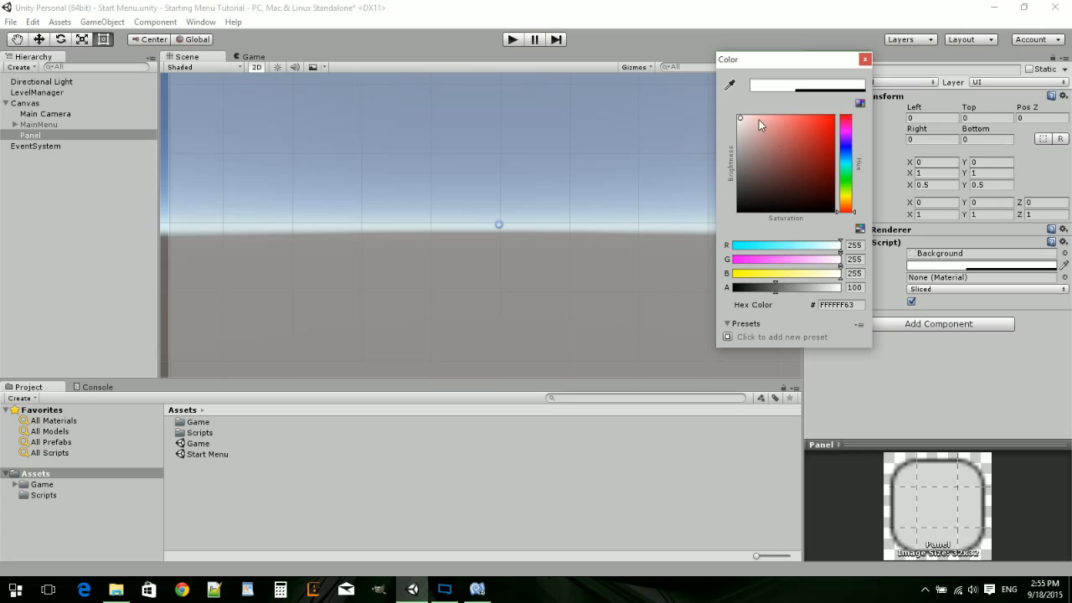
click(856, 305)
text(A5A)
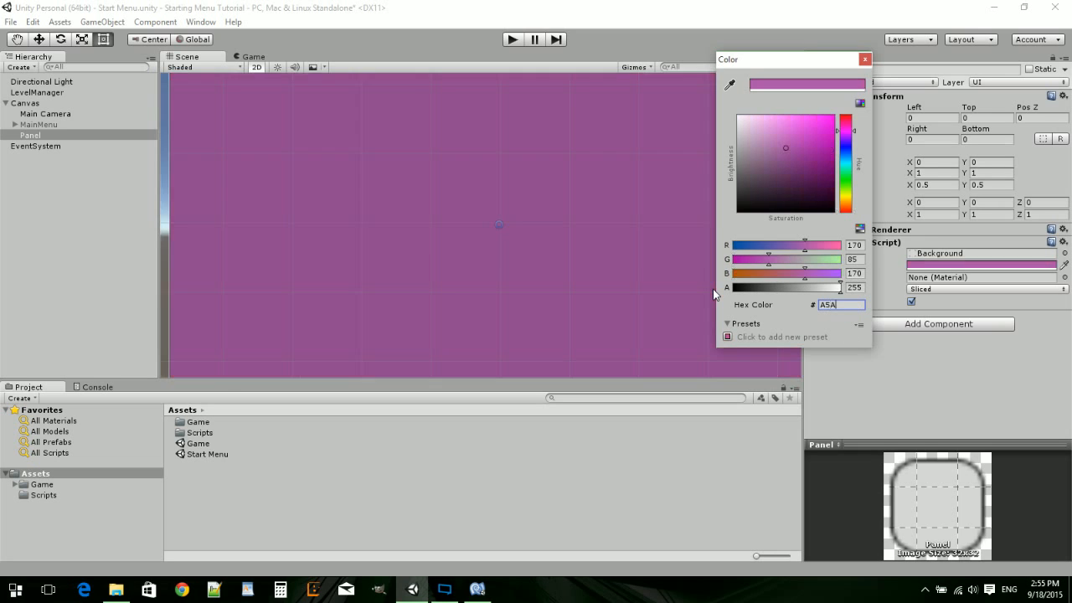
text(5A5FE)
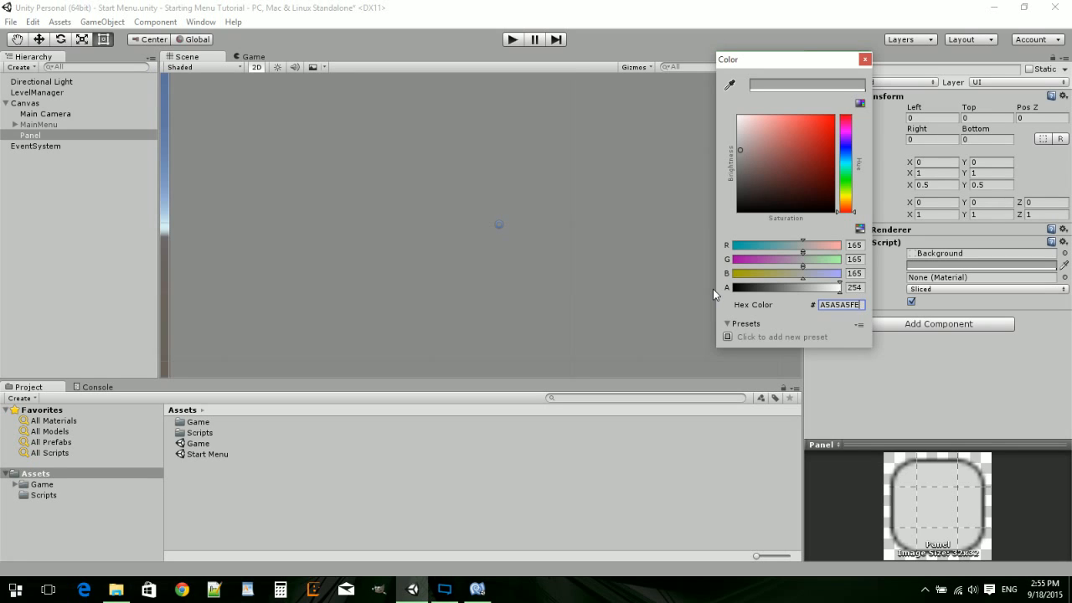
key(BackSpace)
key(BackSpace)
text(EF)
drag(740, 147, 739, 164)
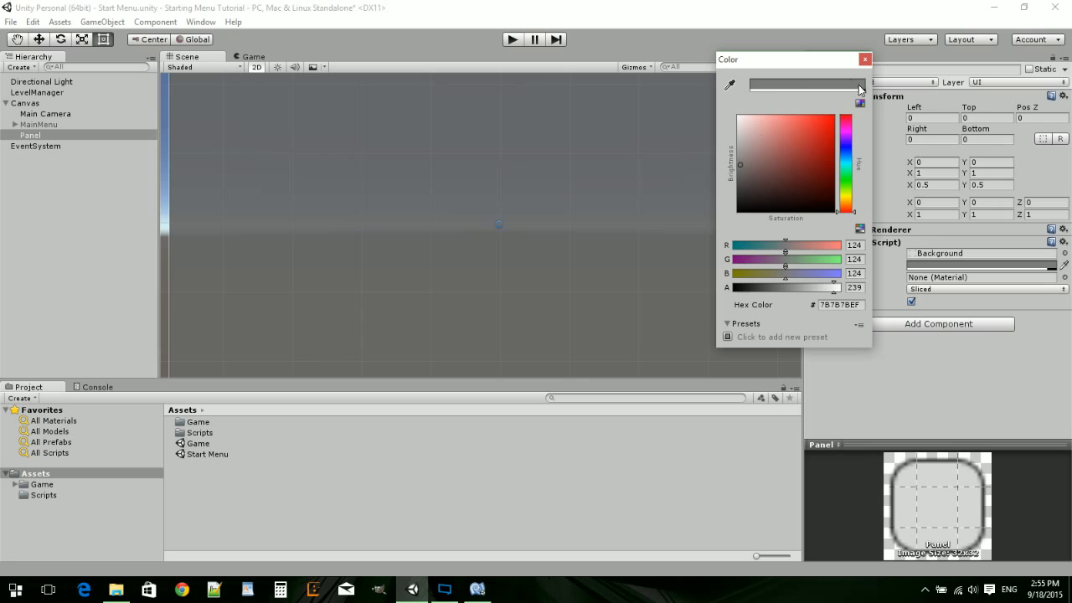
- Rename the new Panel under the Canvas as OptionsMenu
click(863, 60)
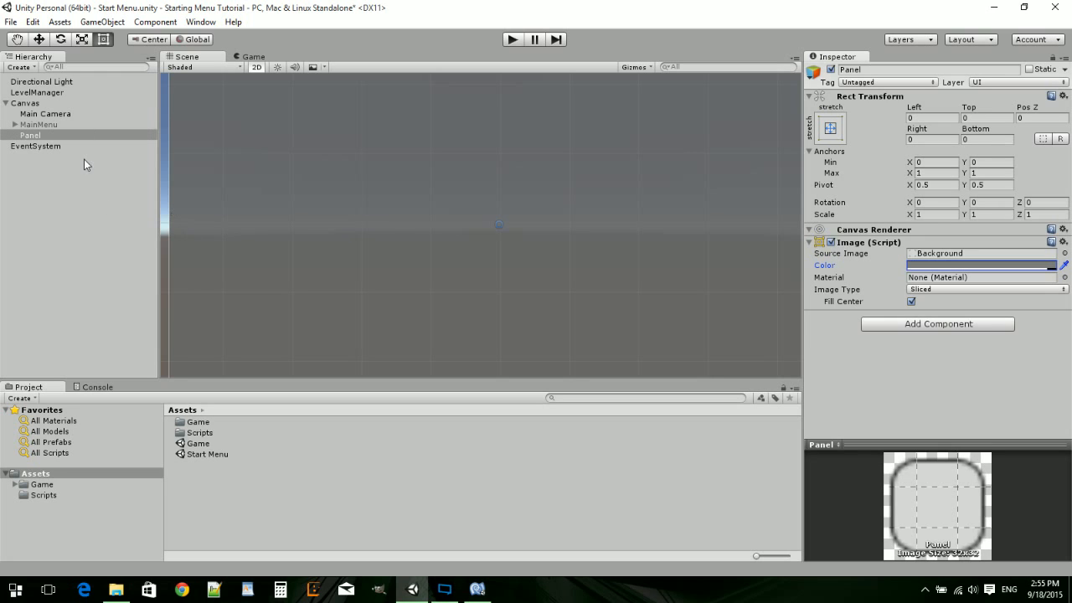
right_click(28, 136)
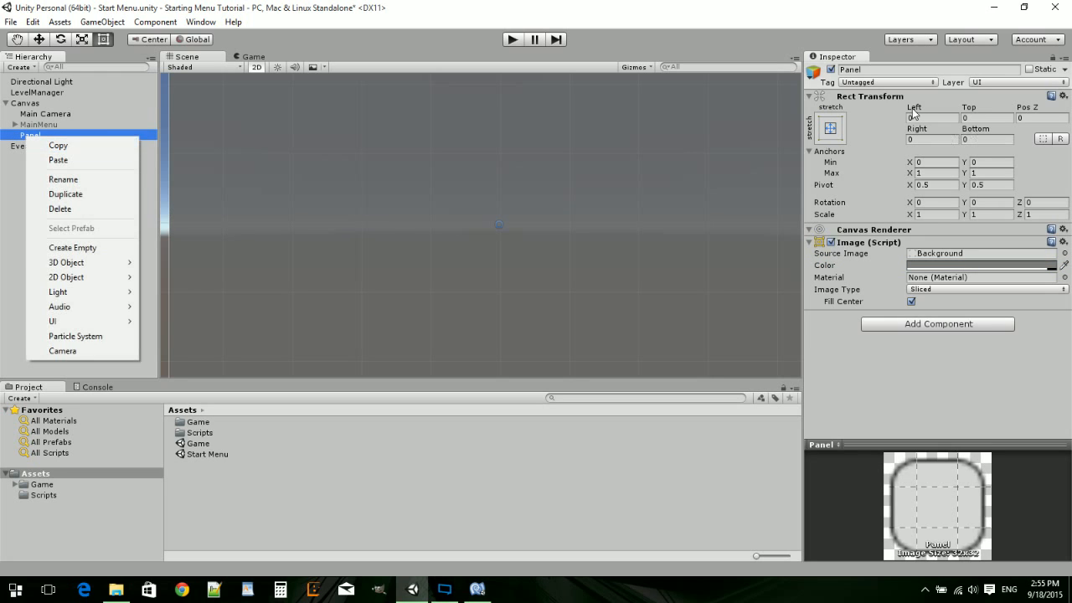
click(850, 70)
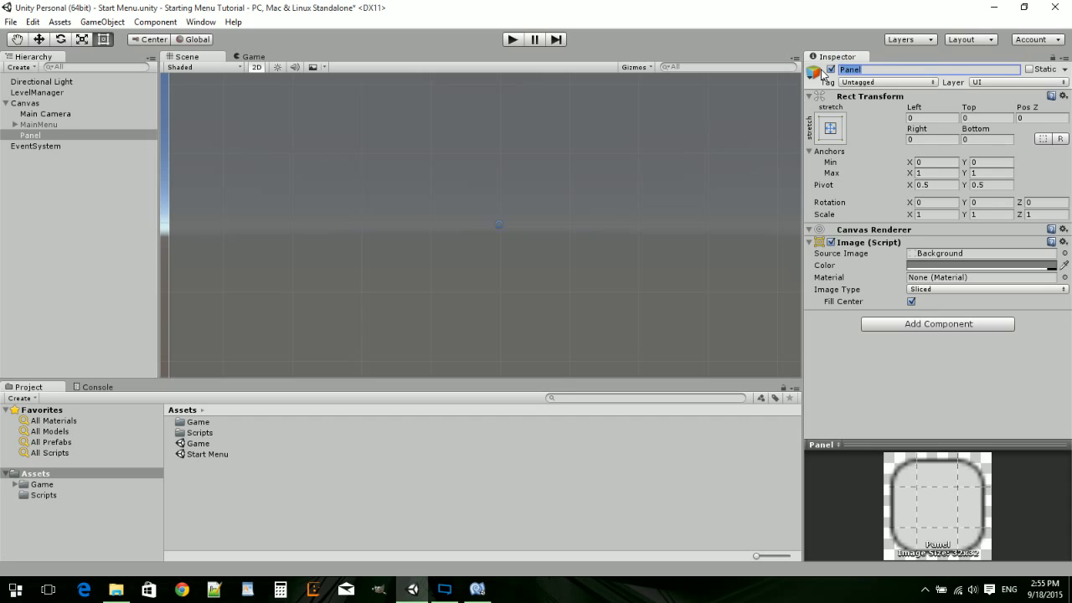
text(OptionsMenu)
key(Return)
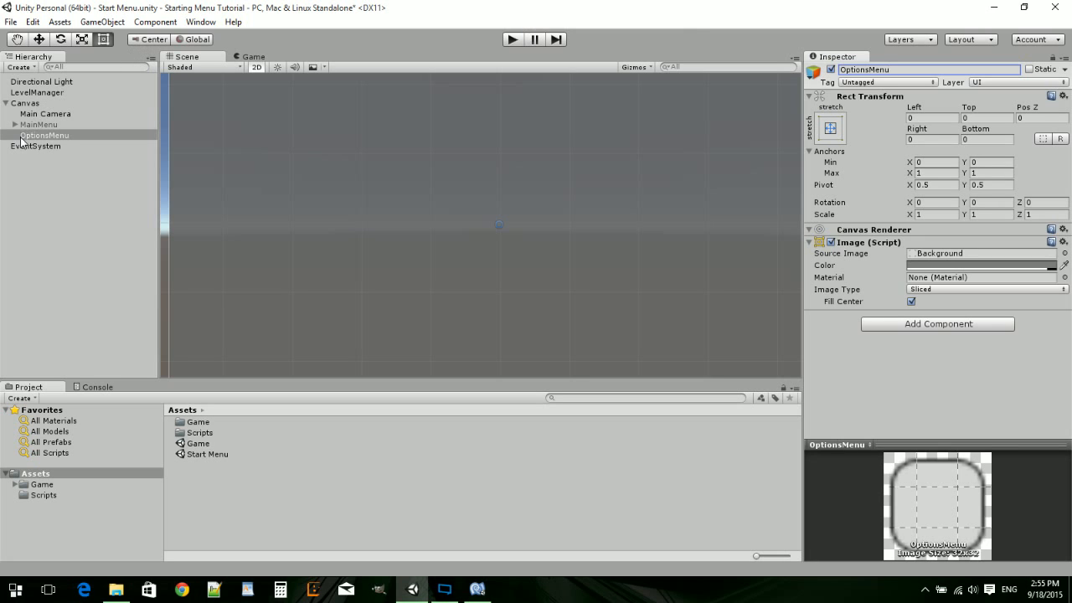
- Add a UI Button named Return under OptionsMenu, sized about 195 by 47.5 and centered near the panel's lower edge
right_click(34, 136)
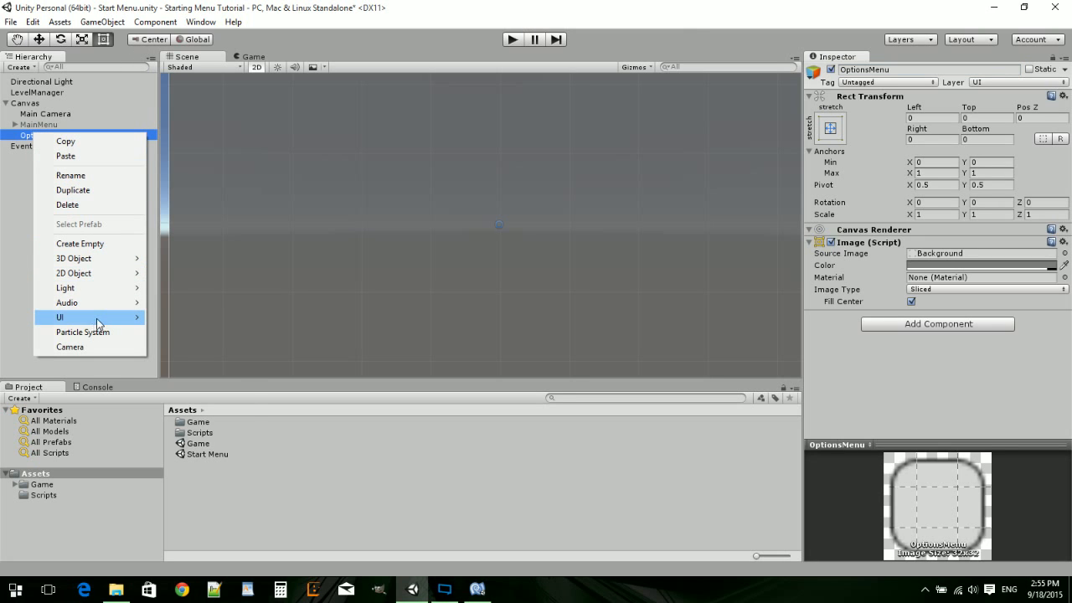
mouse_move(97, 318)
click(186, 332)
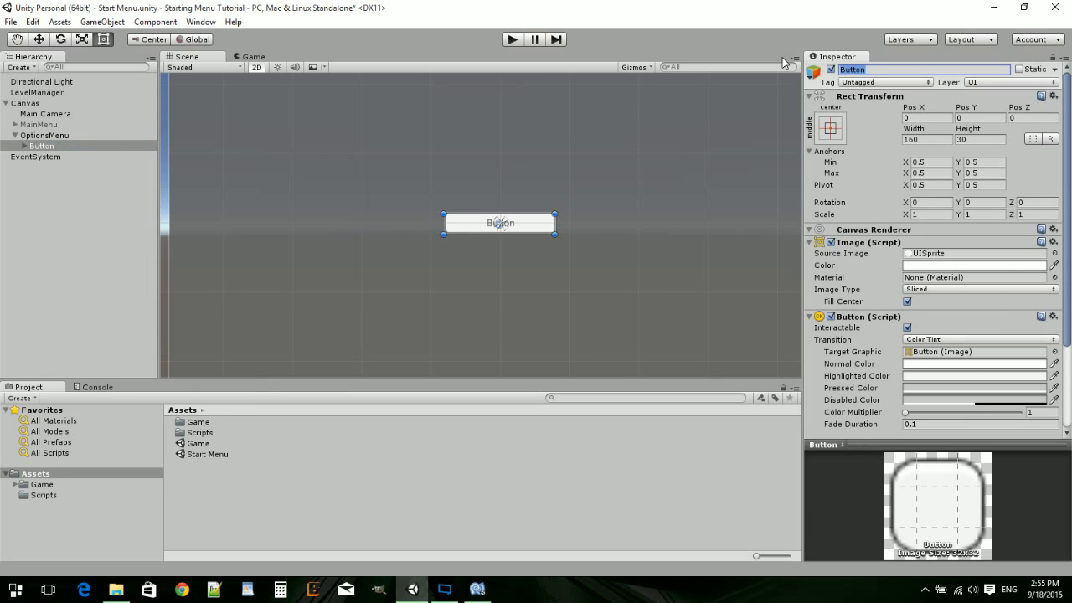
text(Rturn)
key(BackSpace)
key(BackSpace)
key(BackSpace)
key(BackSpace)
text(eturn)
key(Return)
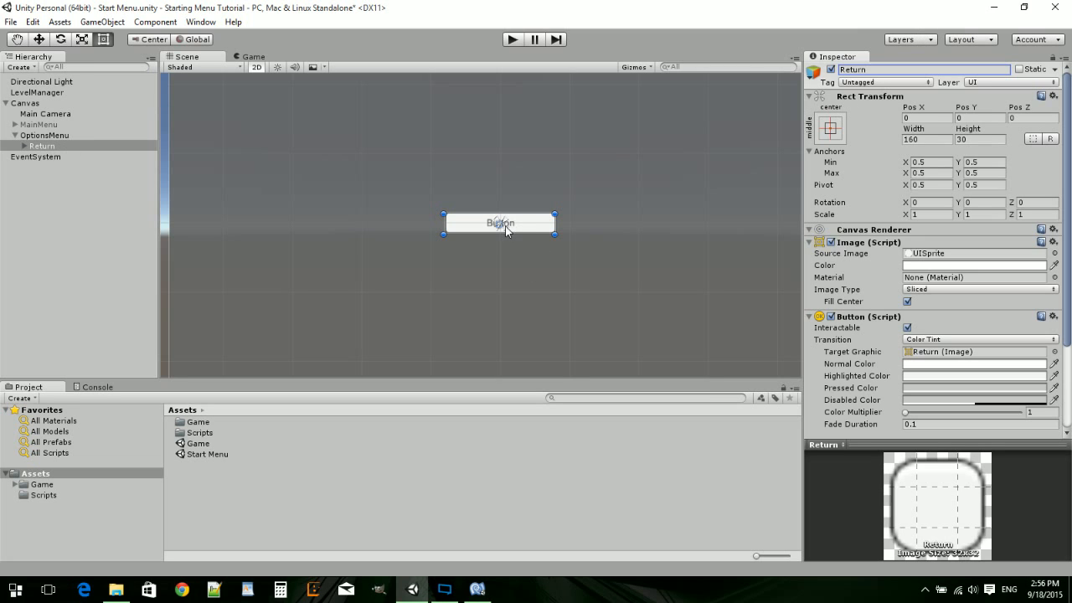
drag(505, 226, 536, 314)
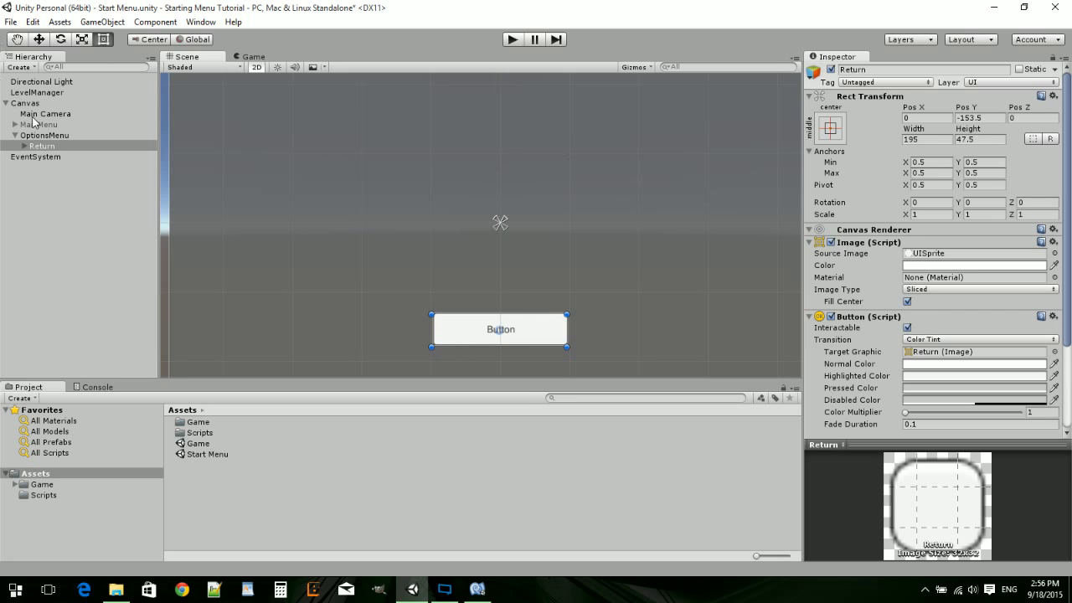
- Set the button's Text child to read Return with font size 30
click(25, 147)
click(67, 157)
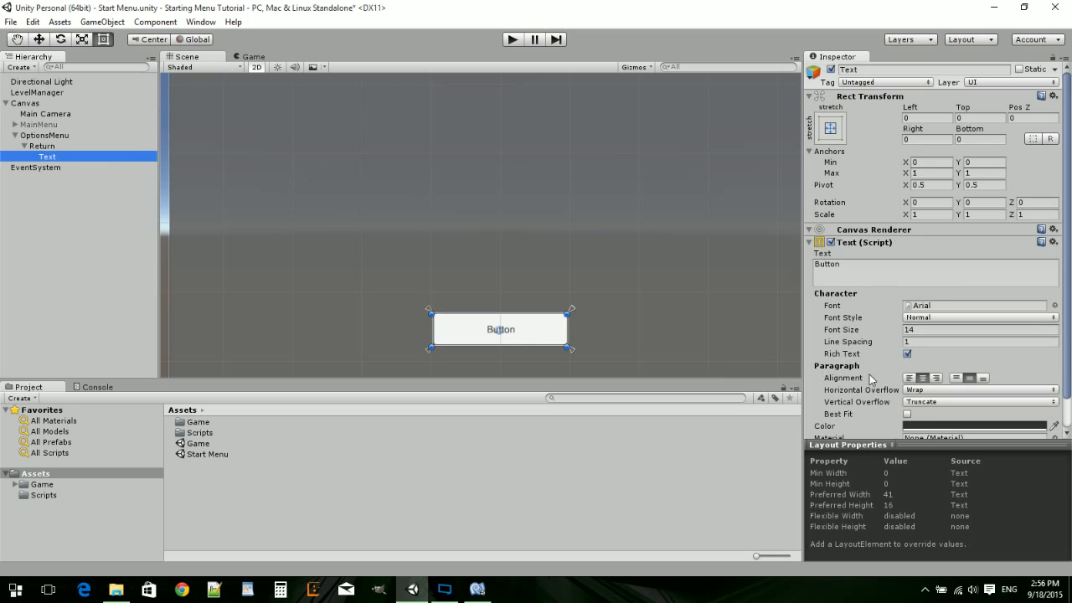
click(898, 272)
text(R)
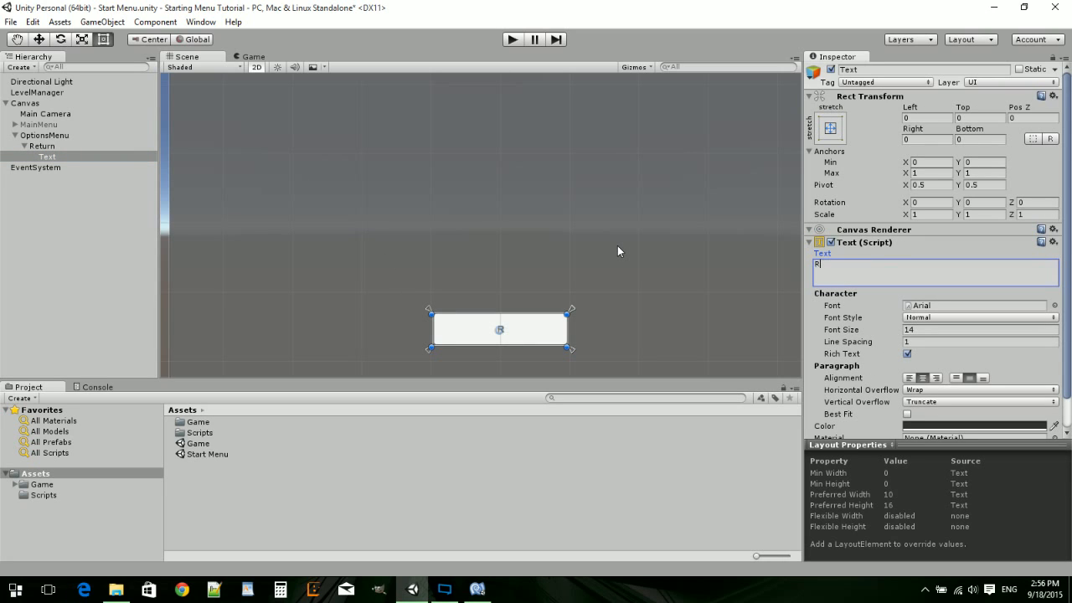
text(eturn)
drag(850, 332, 865, 332)
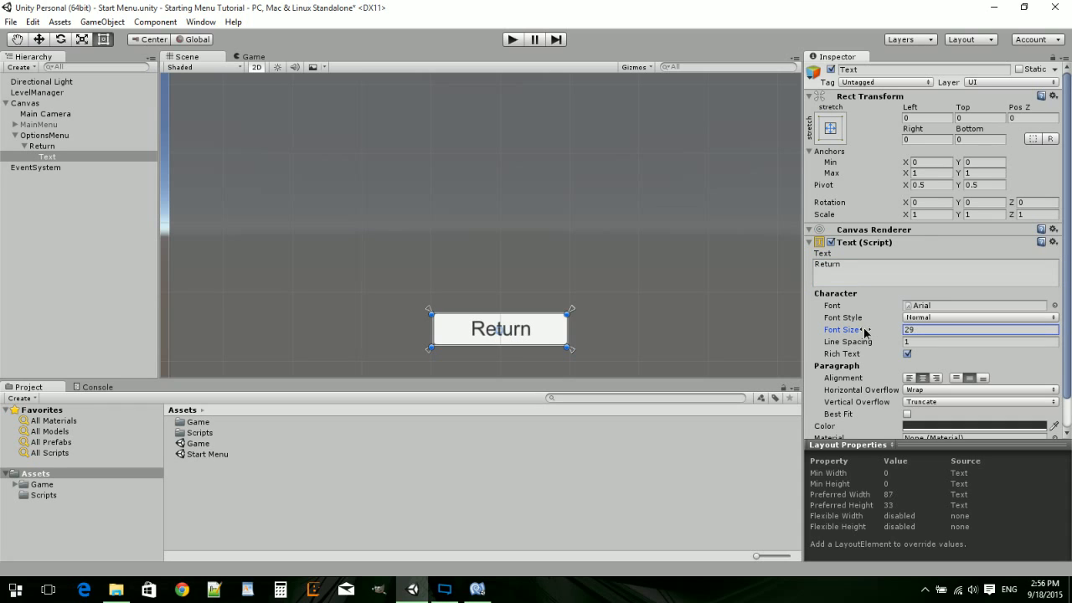
click(910, 332)
text(30)
- Set the Return button's image color to blue, hex 269ED0FF
click(25, 146)
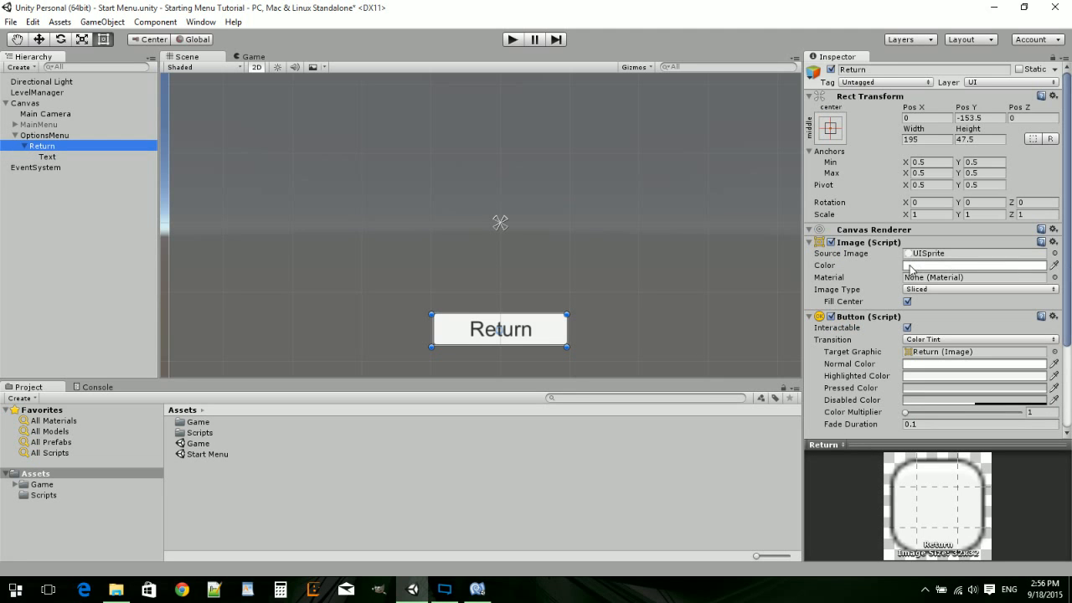
click(913, 266)
mouse_move(740, 176)
mouse_down()
mouse_move(733, 167)
mouse_move(726, 209)
mouse_move(727, 152)
mouse_move(725, 170)
mouse_up()
mouse_move(844, 170)
mouse_down()
mouse_move(845, 150)
mouse_move(845, 161)
mouse_move(795, 137)
mouse_move(814, 135)
mouse_up()
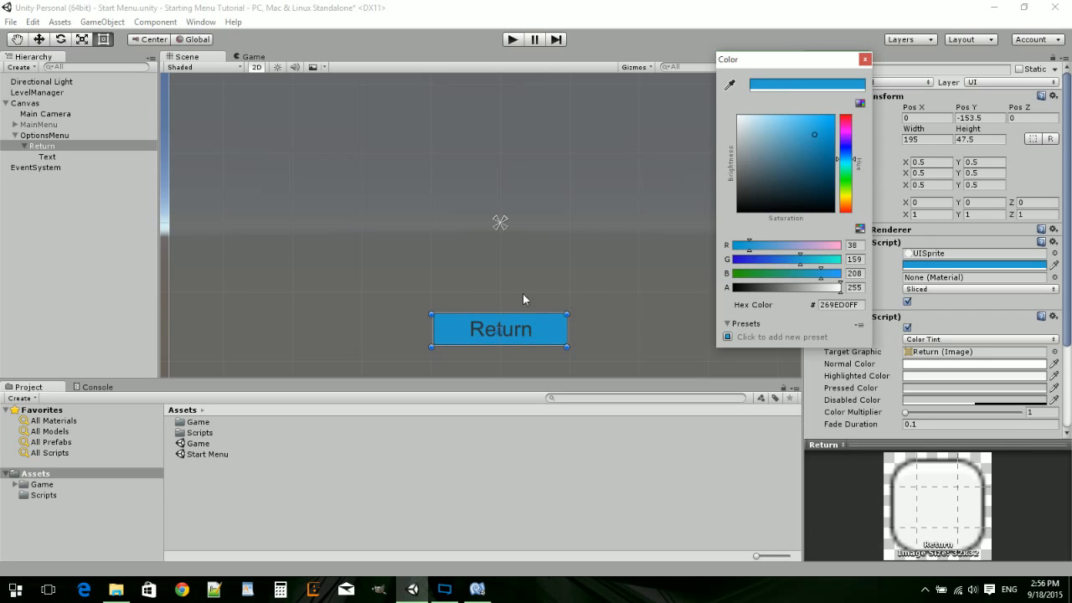
click(138, 159)
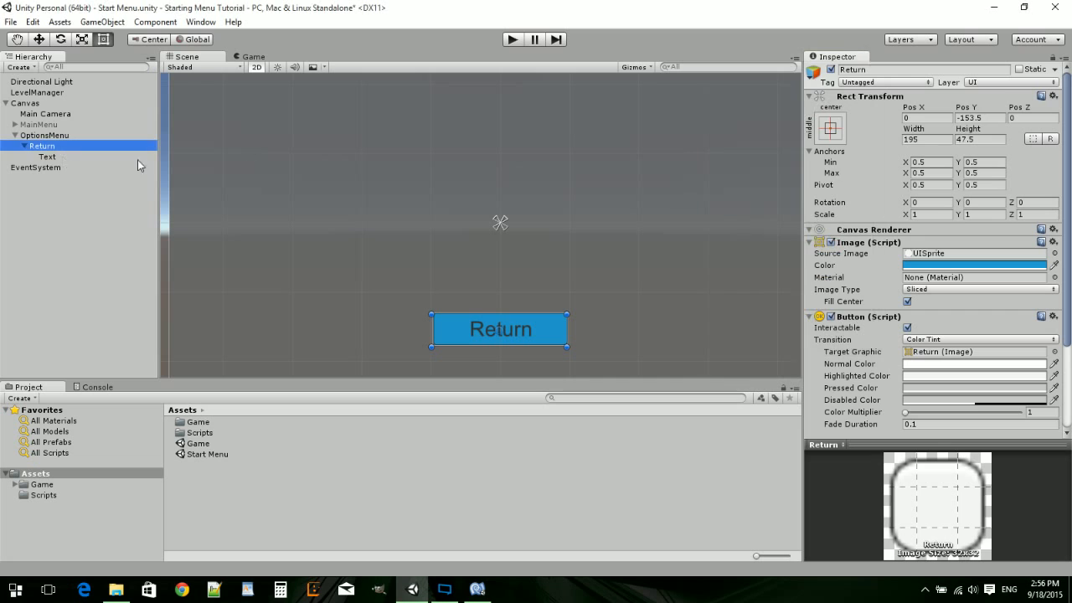
- Make the Return button's label text white (FFFFFFFF) and preview it in the Game view
click(77, 157)
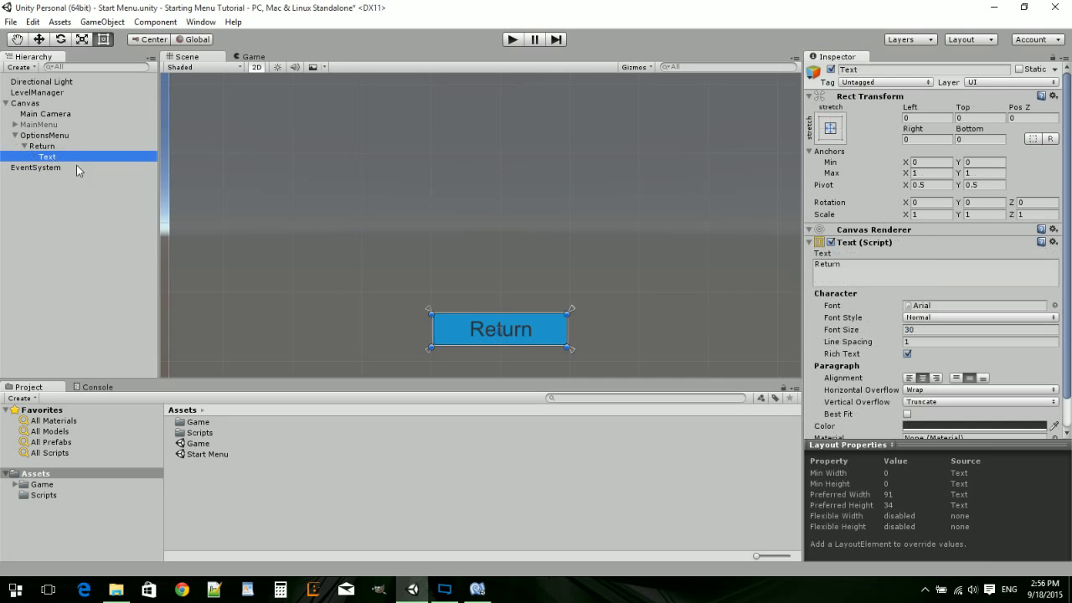
click(949, 428)
drag(755, 151, 738, 117)
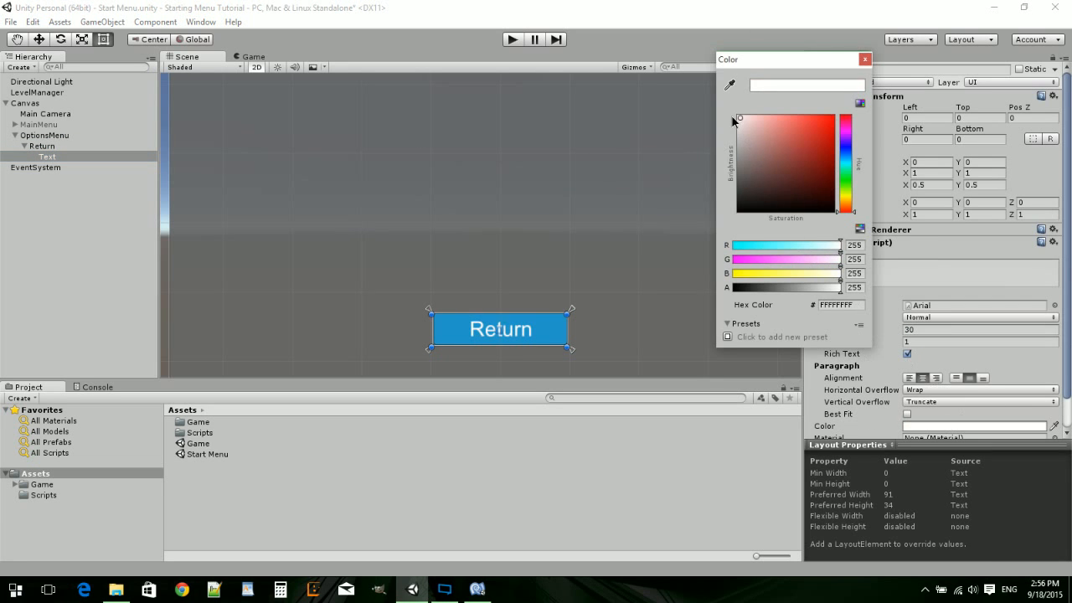
click(674, 165)
click(254, 55)
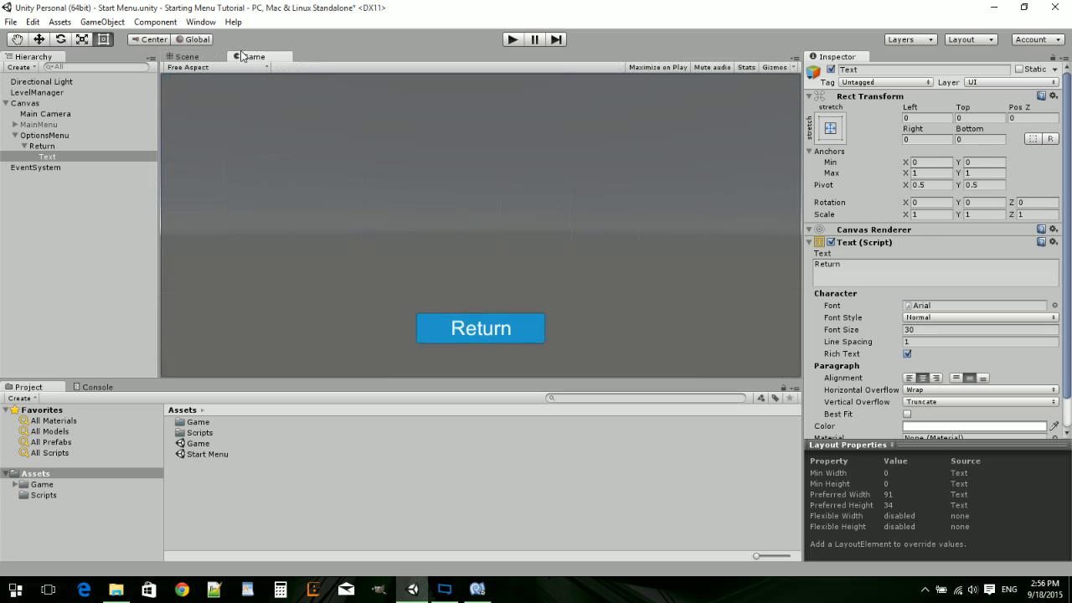
click(186, 56)
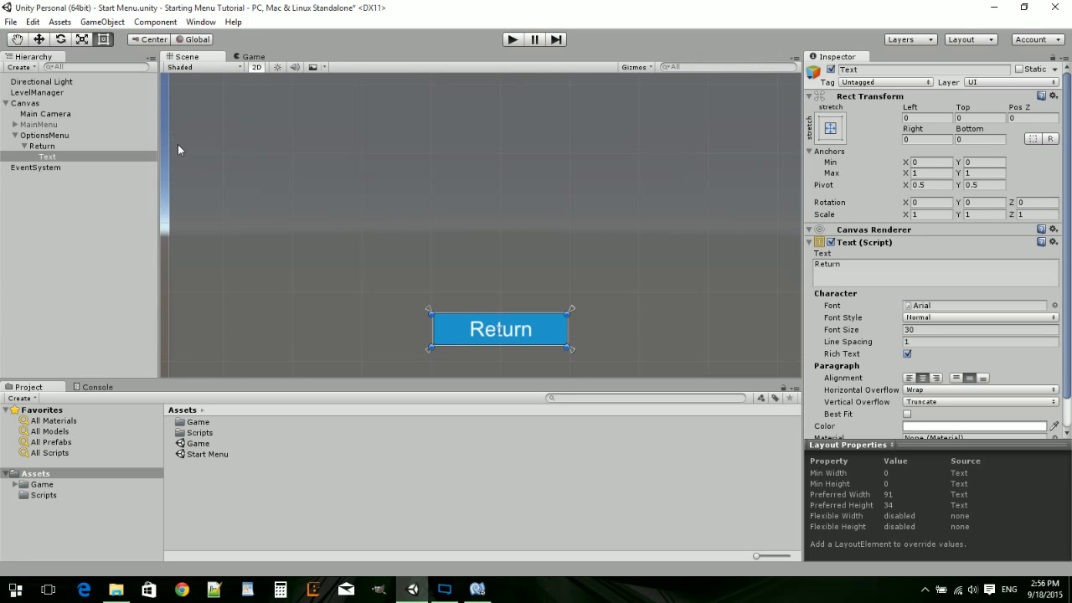
- Enlarge the Return button to about 228 by 57 at Pos Y about -147, and preview it in the Game view
click(44, 146)
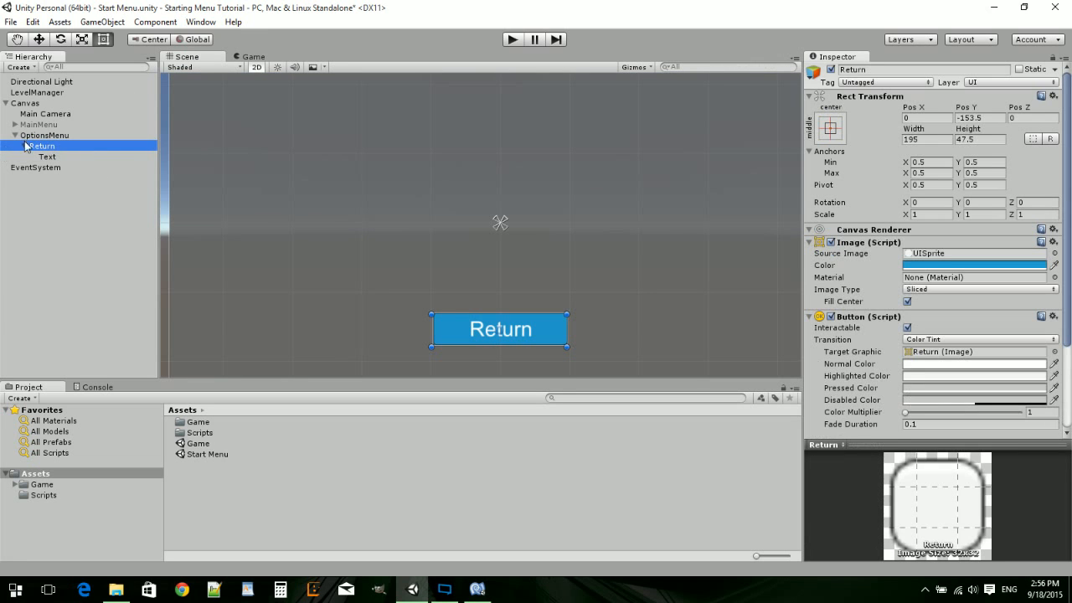
click(24, 145)
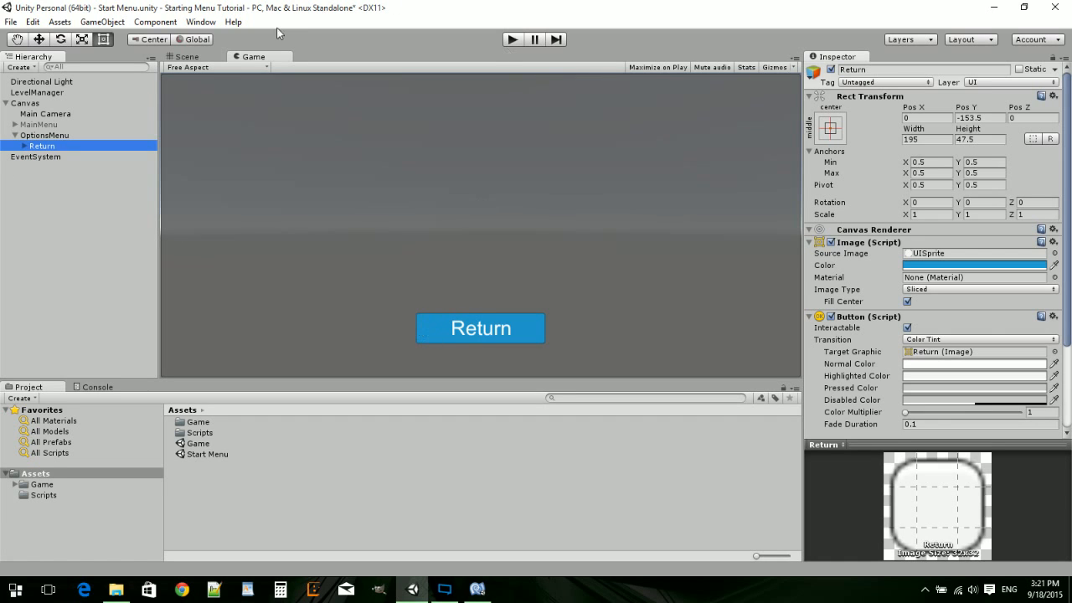
click(184, 56)
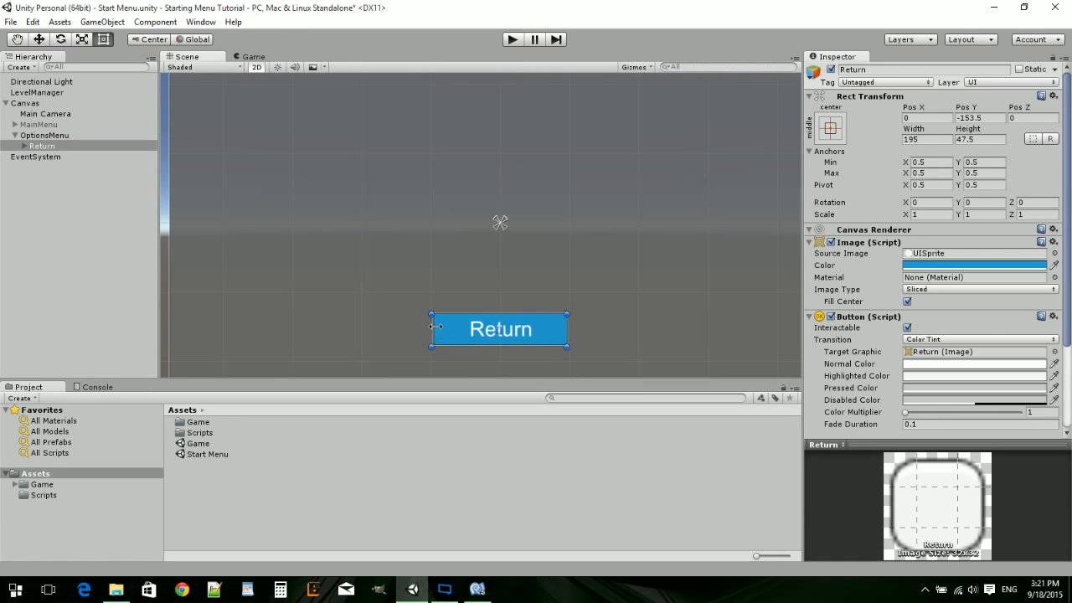
drag(433, 326, 409, 327)
drag(493, 330, 505, 333)
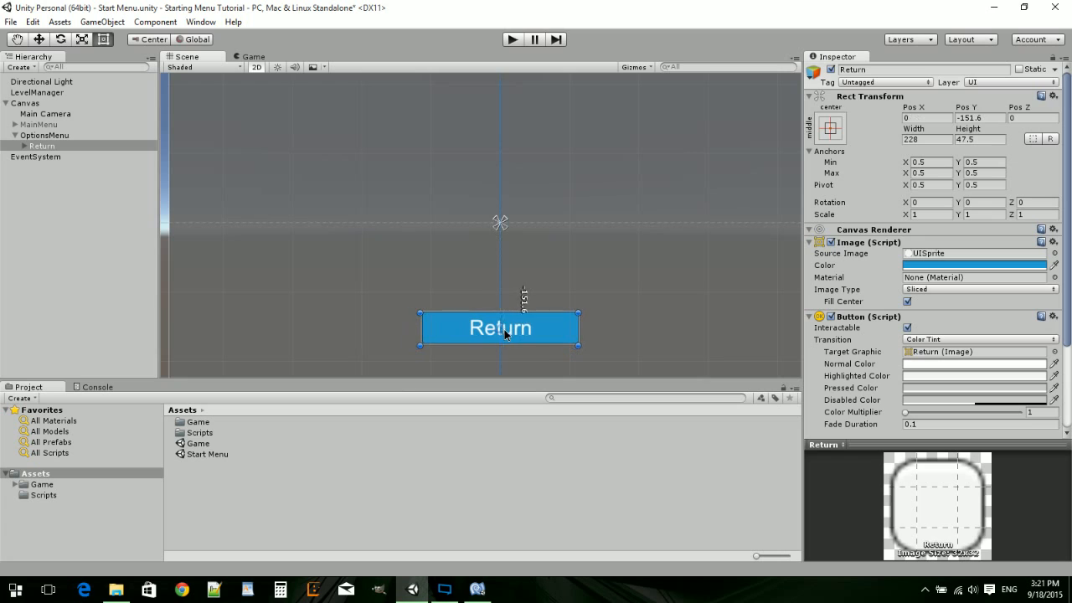
click(243, 57)
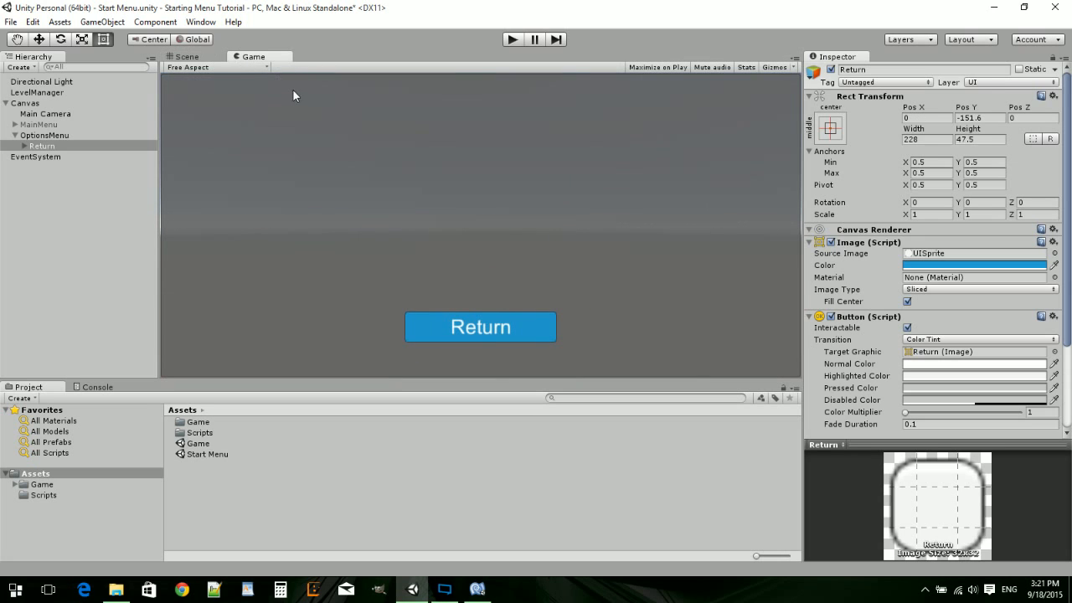
click(205, 56)
drag(500, 311, 501, 304)
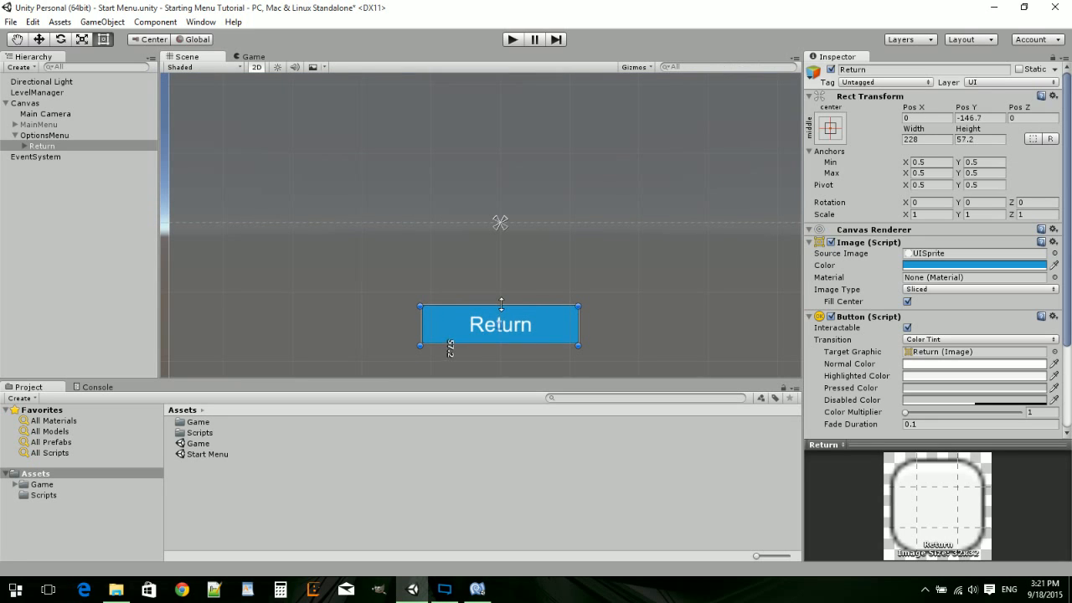
click(268, 58)
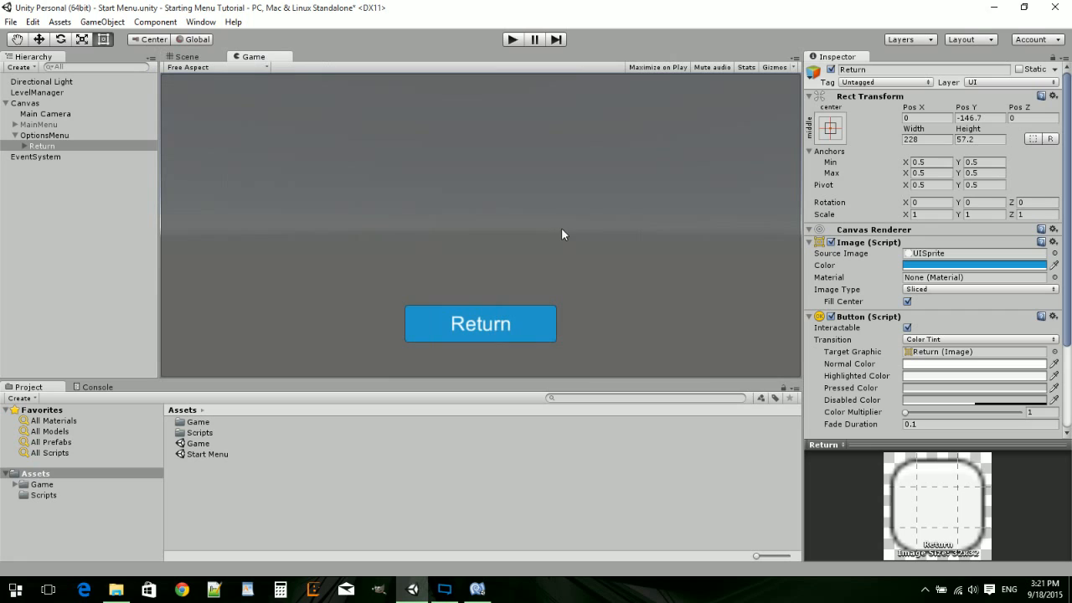
- Duplicate the Return button four times under OptionsMenu
click(57, 147)
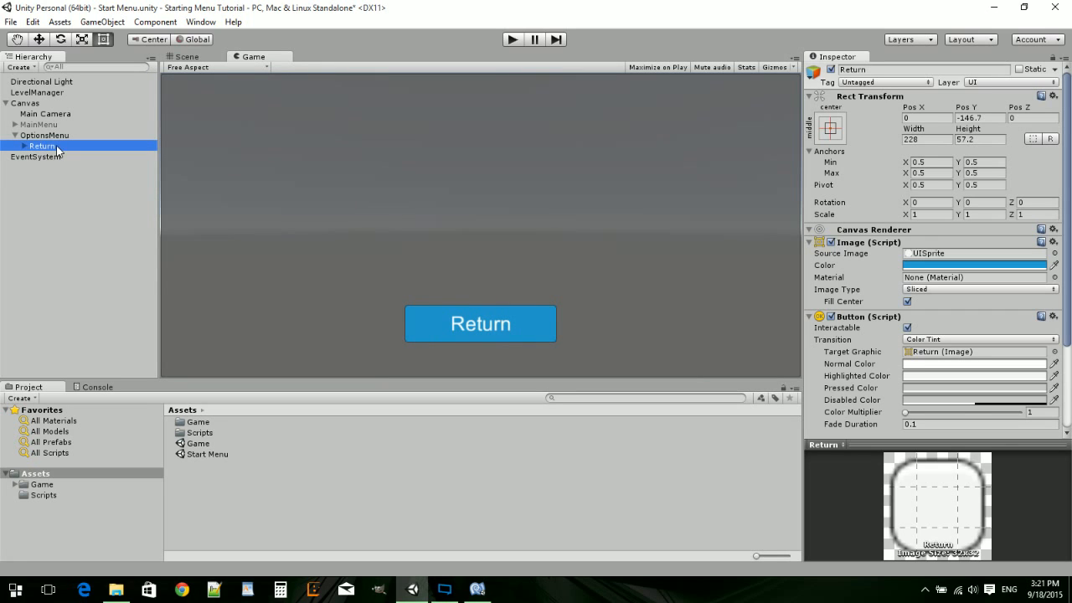
key(ctrl+d)
key(ctrl+d)
key(ctrl+d)
key(ctrl+d)
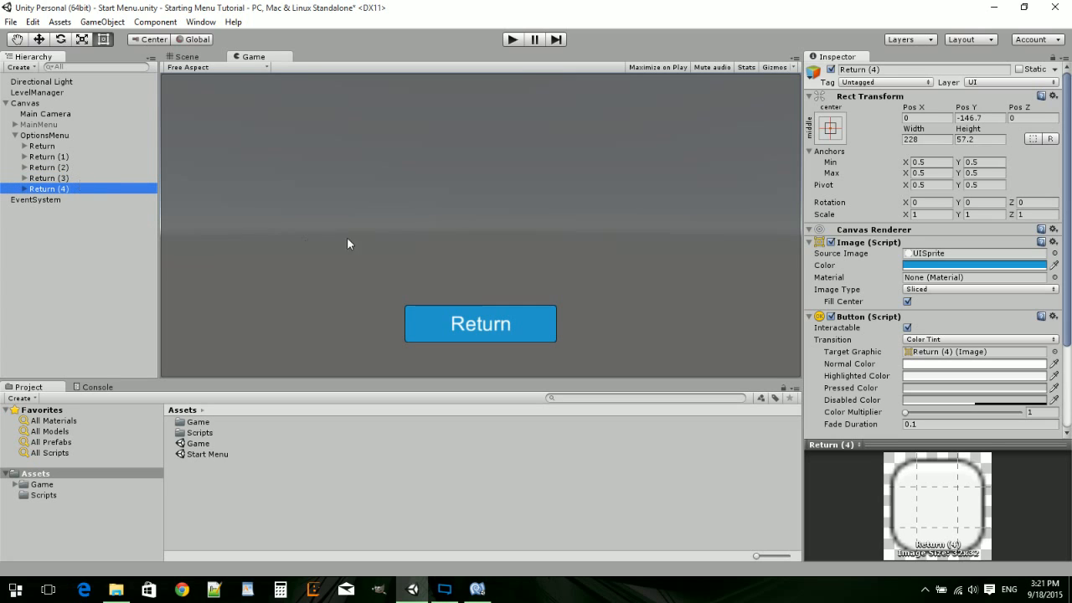
- Position the Return (1) copy at Pos X -80 and Pos Y -50
click(54, 158)
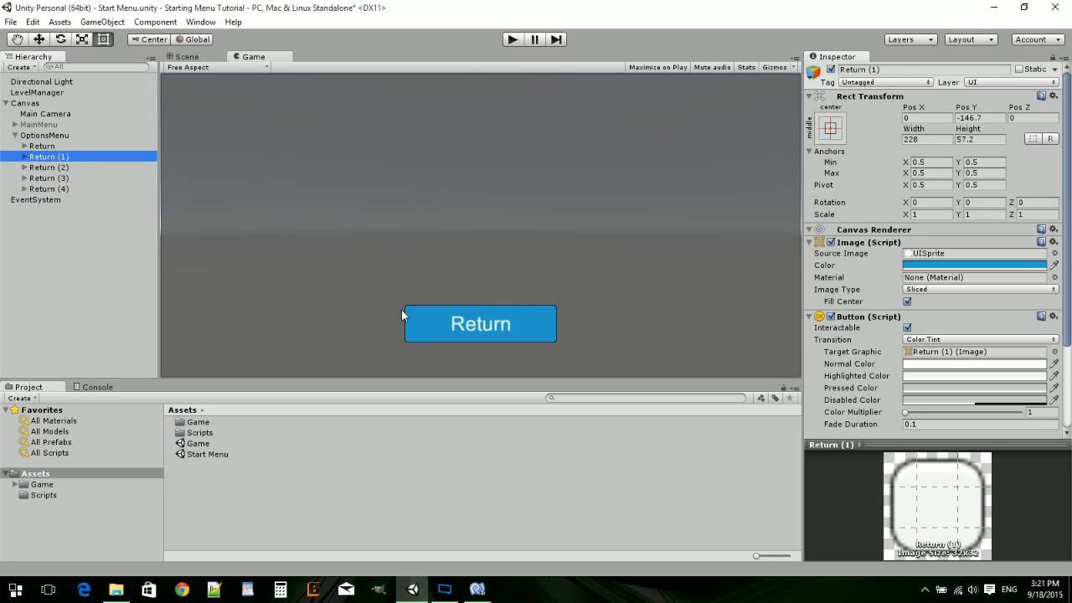
drag(911, 107, 894, 103)
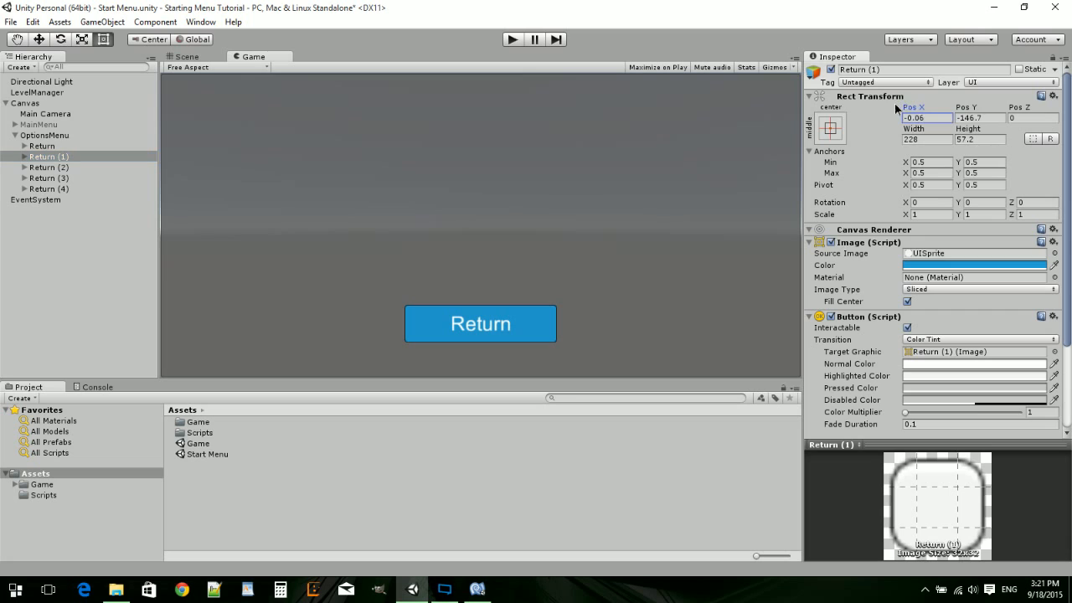
drag(981, 97, 199, 256)
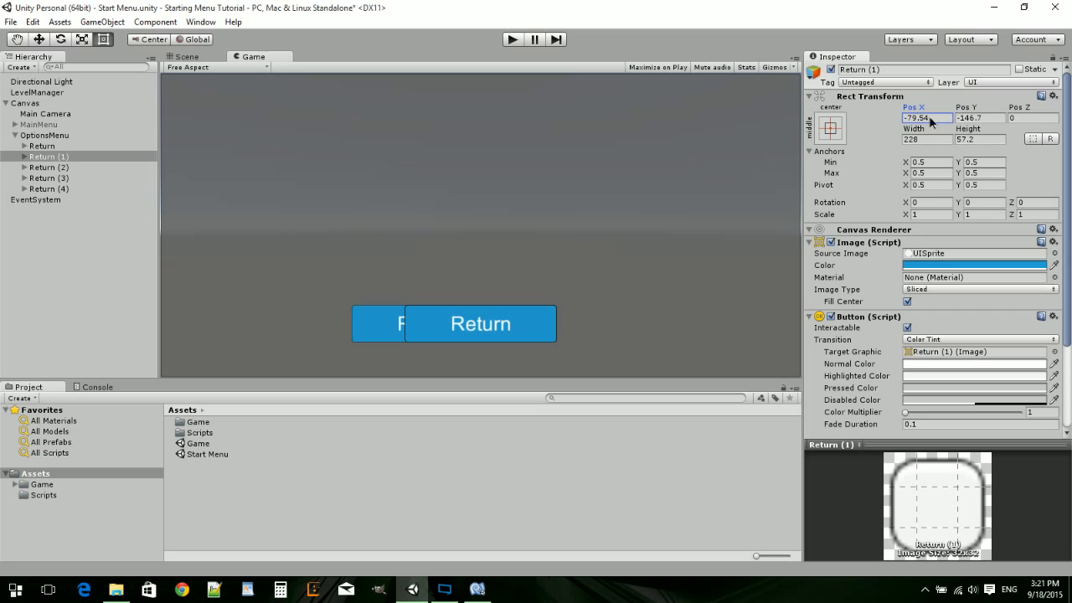
click(913, 118)
text(-80)
drag(963, 108, 68, 306)
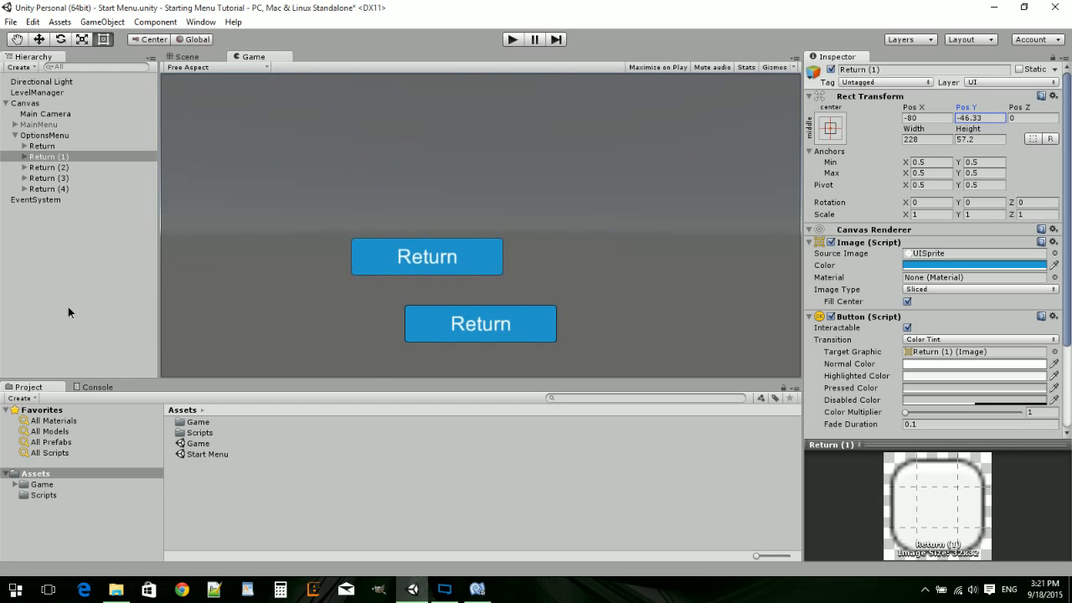
click(963, 119)
text(-50)
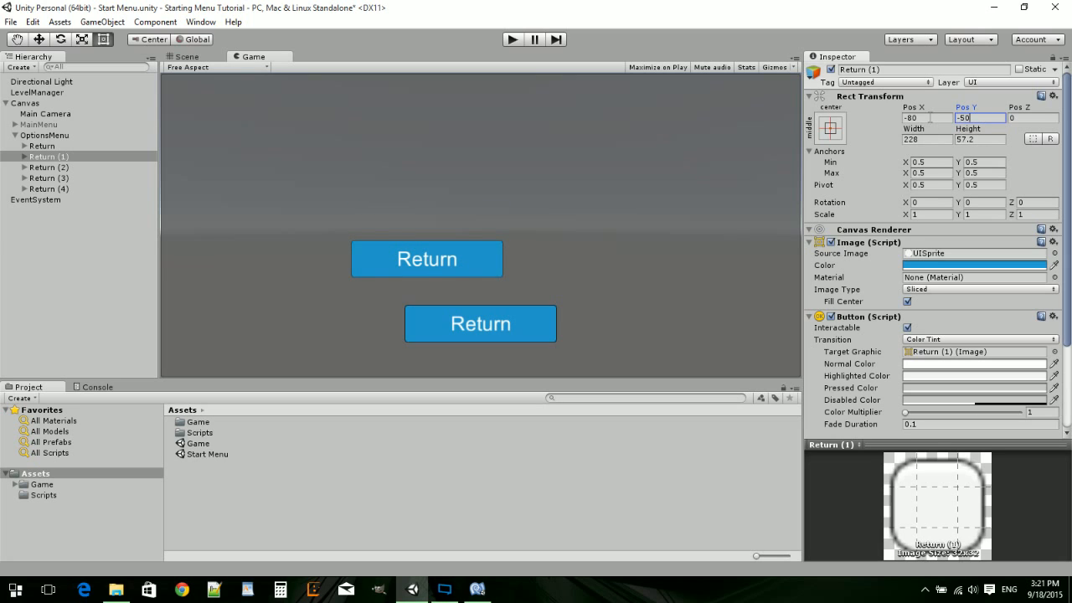
- Shift the Return (1) button further left by setting its Pos X to -150
click(930, 117)
drag(896, 116, 770, 99)
click(913, 118)
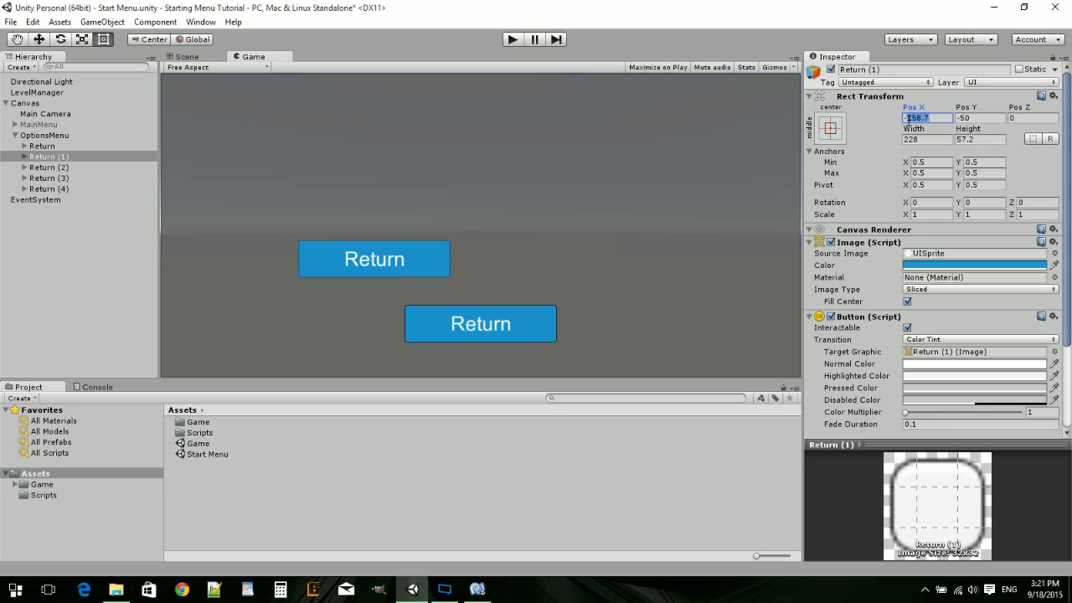
text(-150)
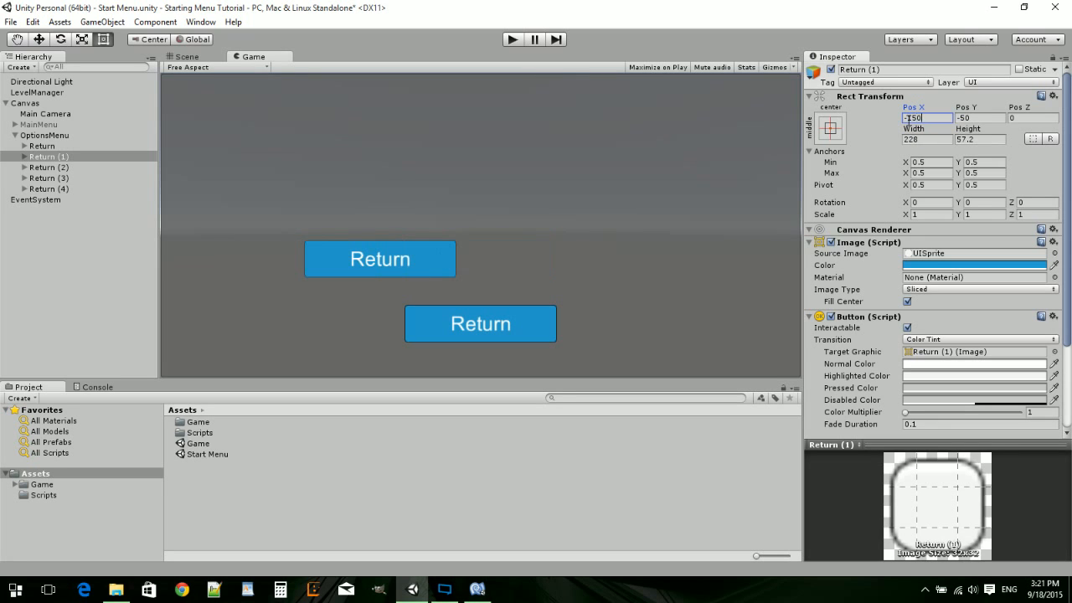
- Position the Return (2) button at Pos X 150 and Pos Y -50
click(56, 168)
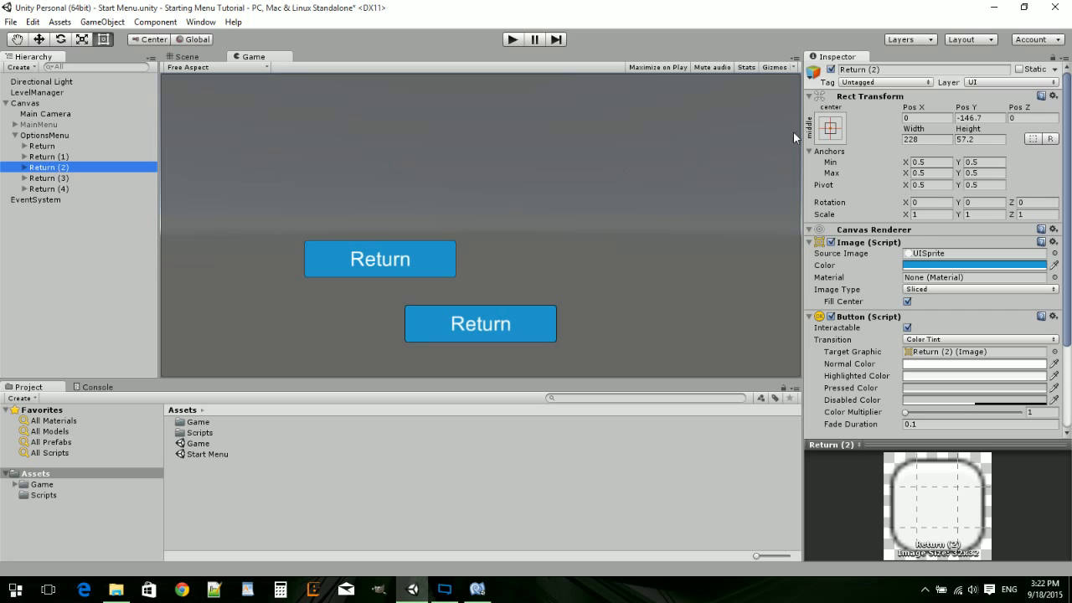
click(919, 117)
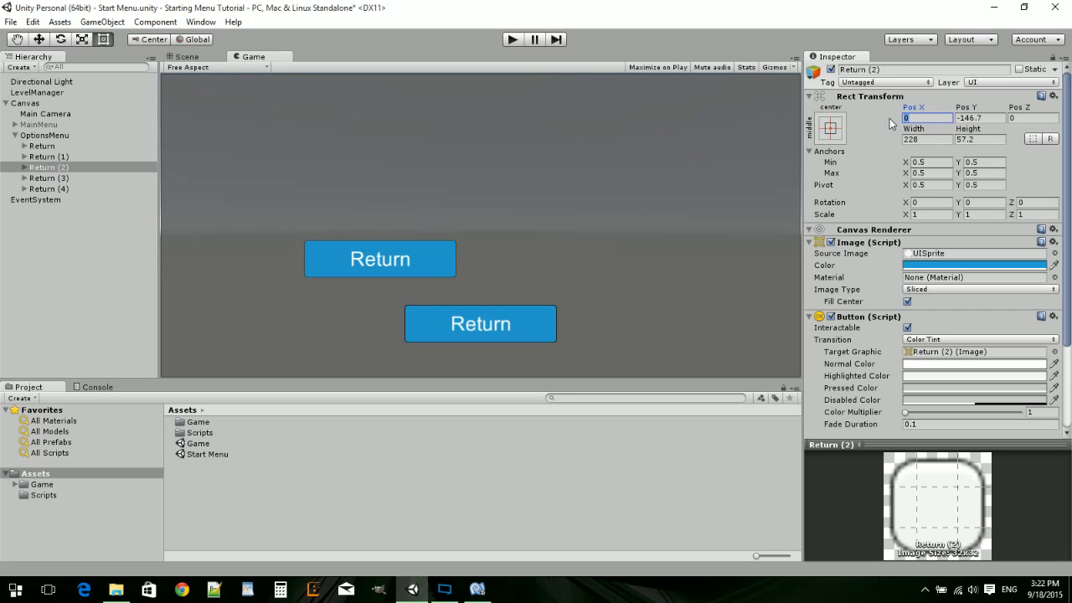
text(150)
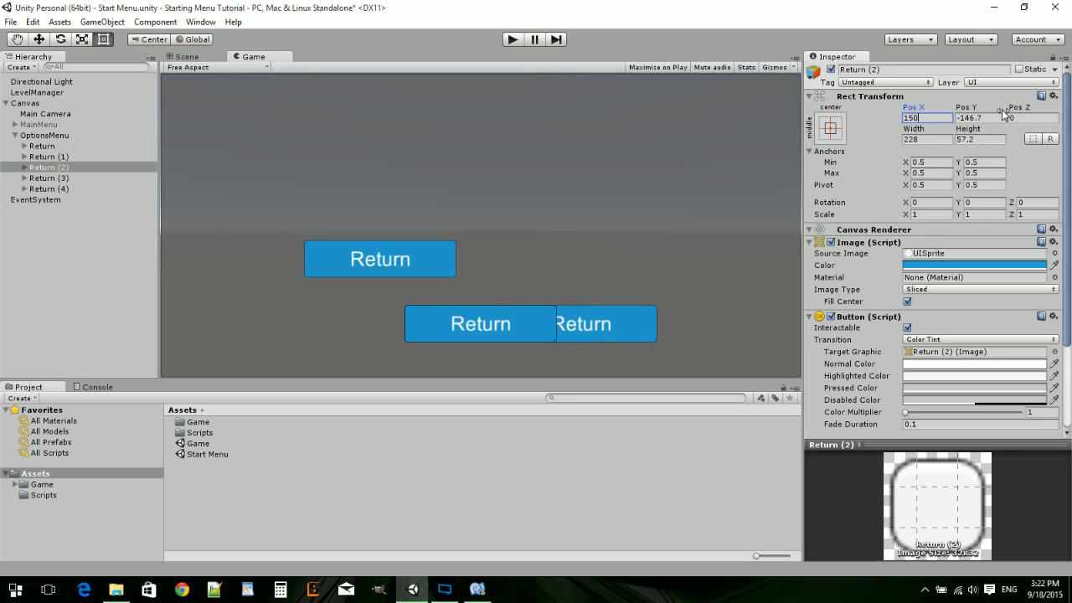
click(967, 118)
text(-50)
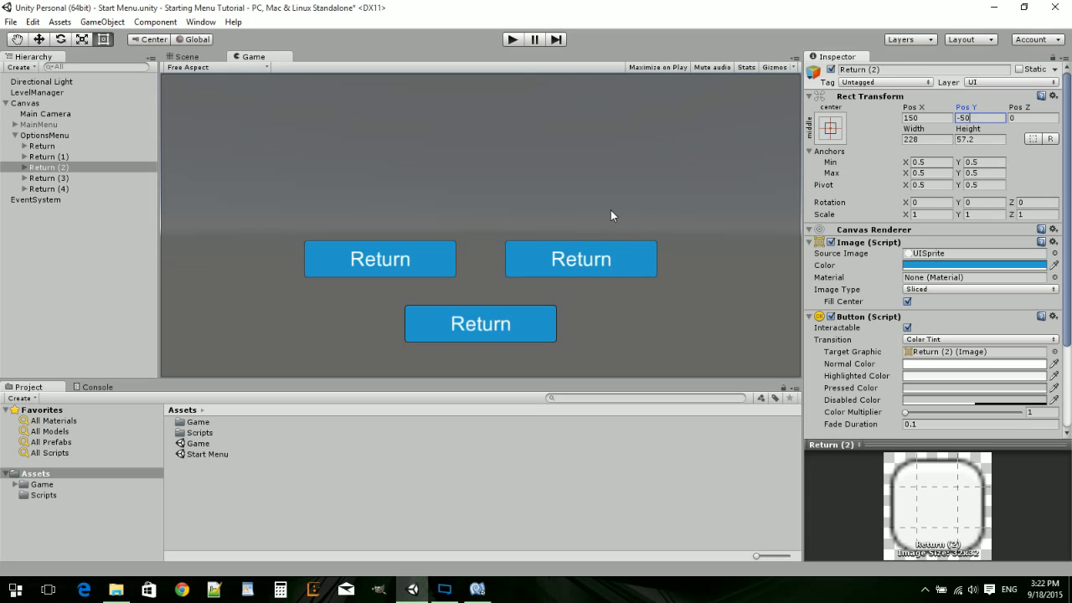
- Move the Return (3) button horizontally by setting its Pos X to -150
click(42, 178)
click(940, 119)
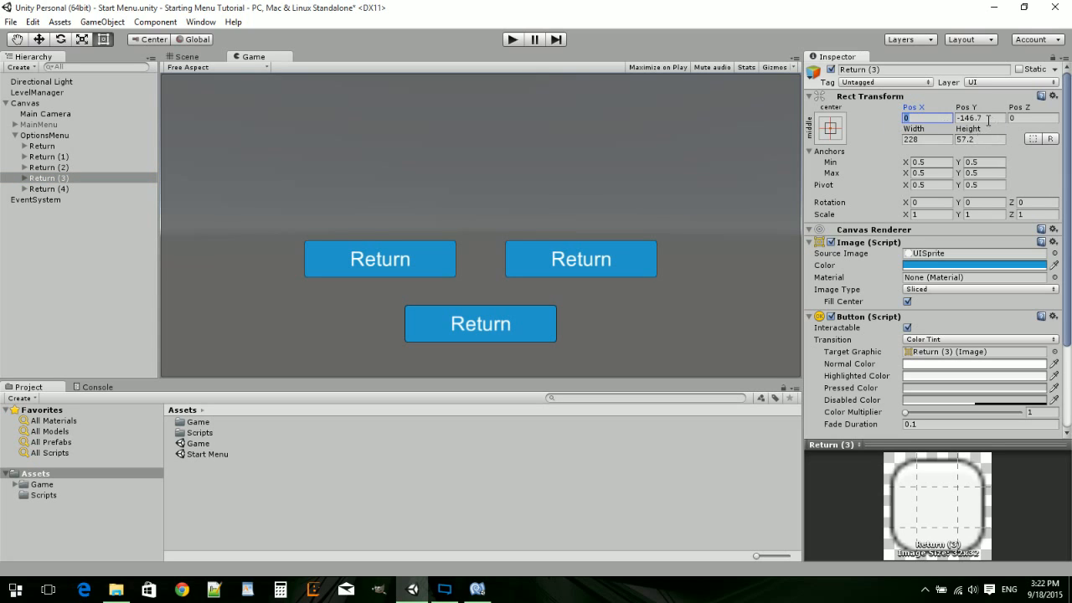
click(963, 118)
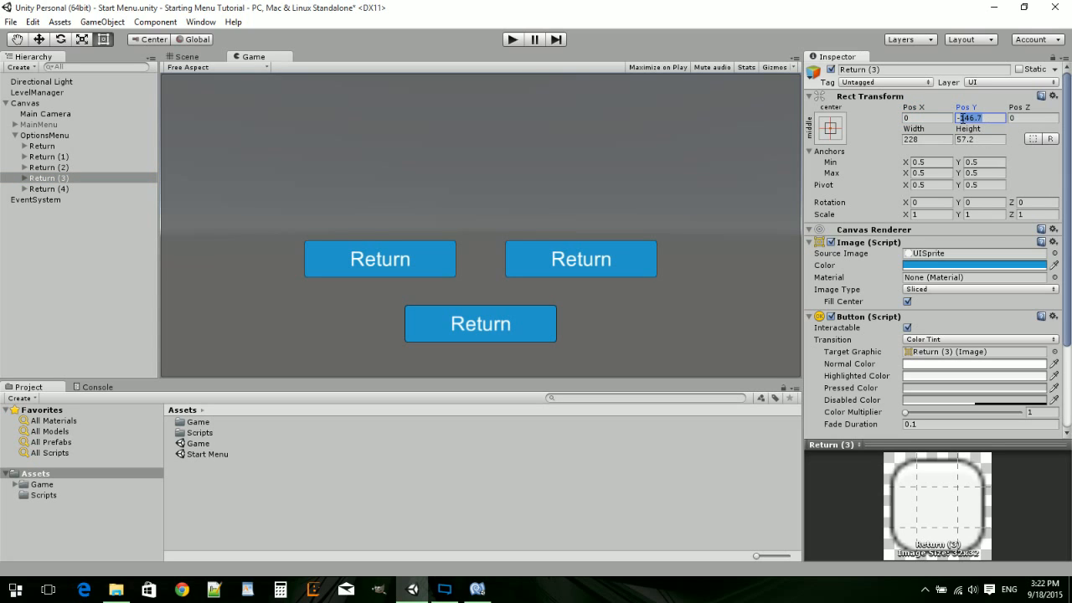
click(908, 118)
text(150)
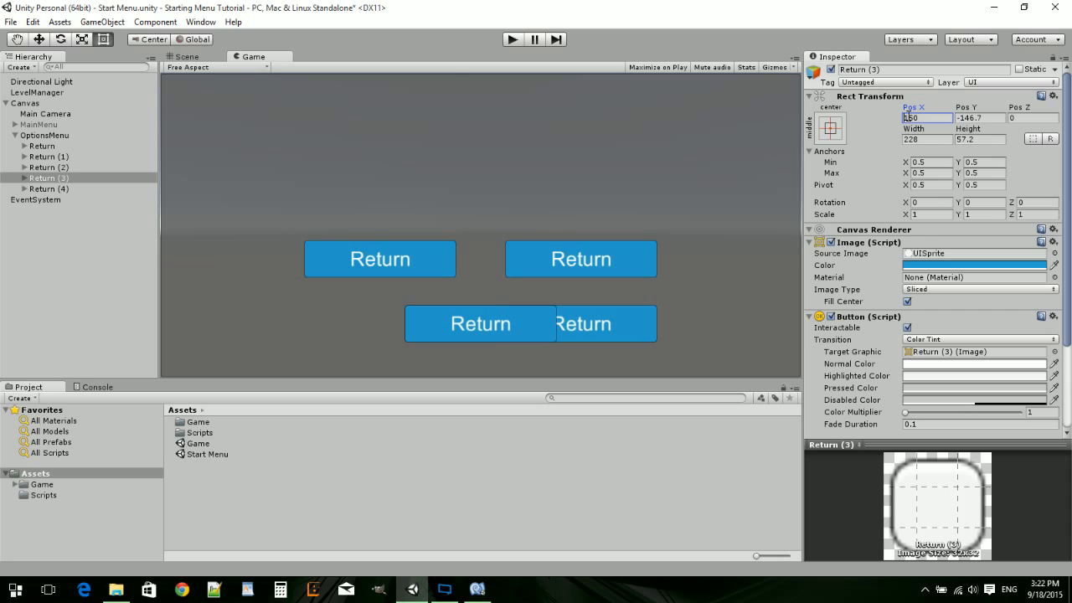
click(907, 118)
text(-)
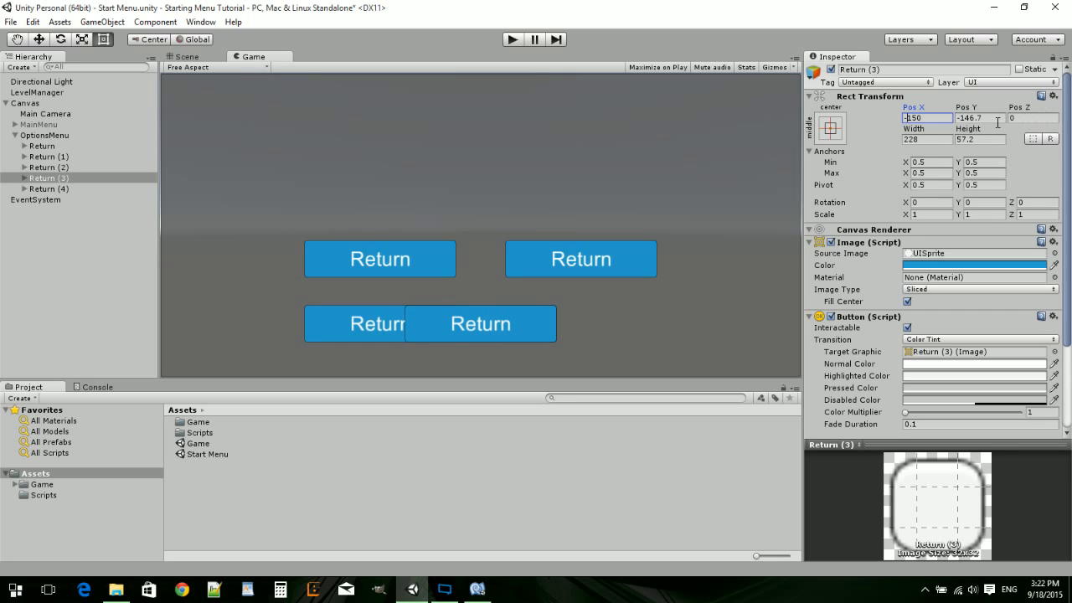
- Raise the Return (3) button above Return (1), trying Pos Y 50 and settling on 40
click(959, 118)
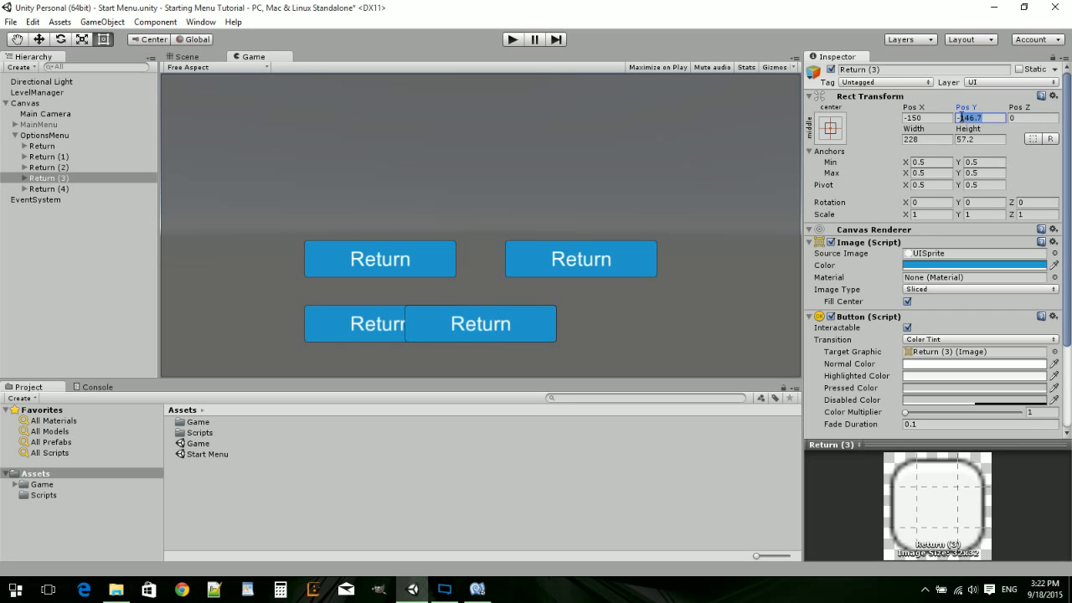
text(1)
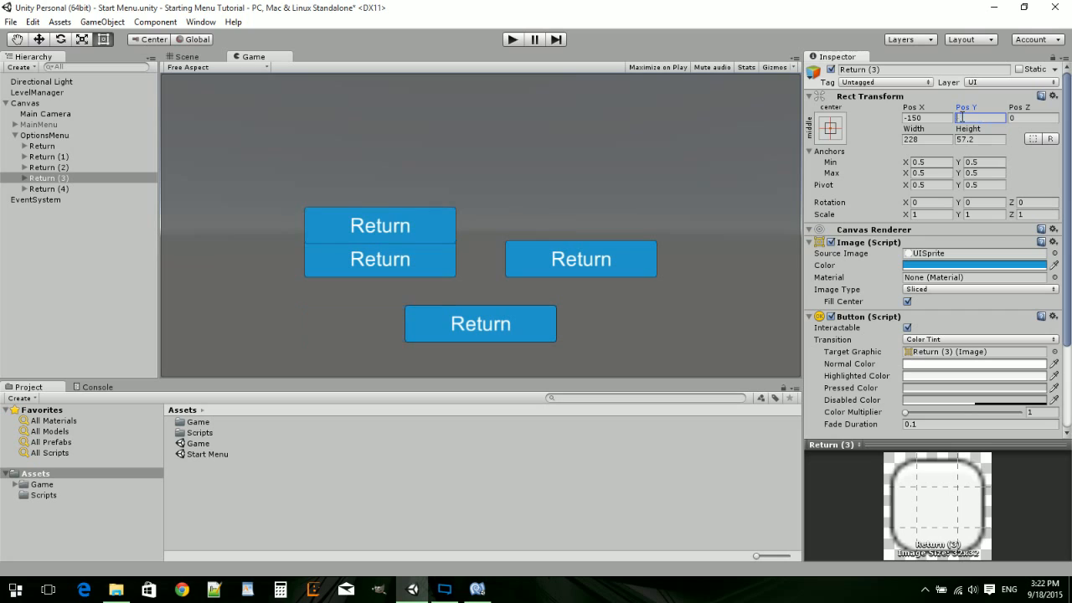
key(BackSpace)
text(50)
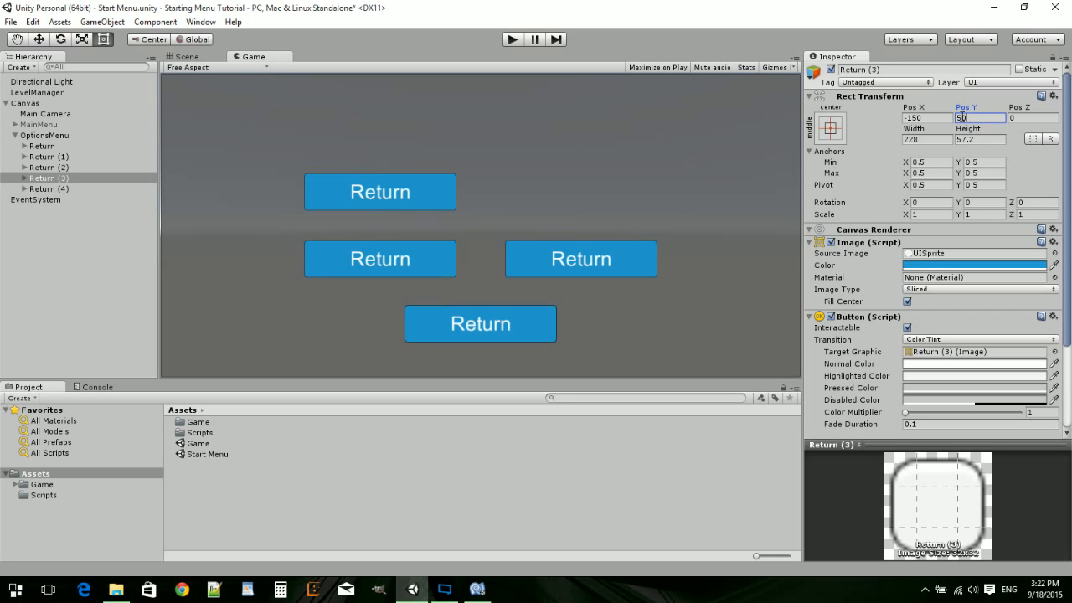
key(BackSpace)
key(BackSpace)
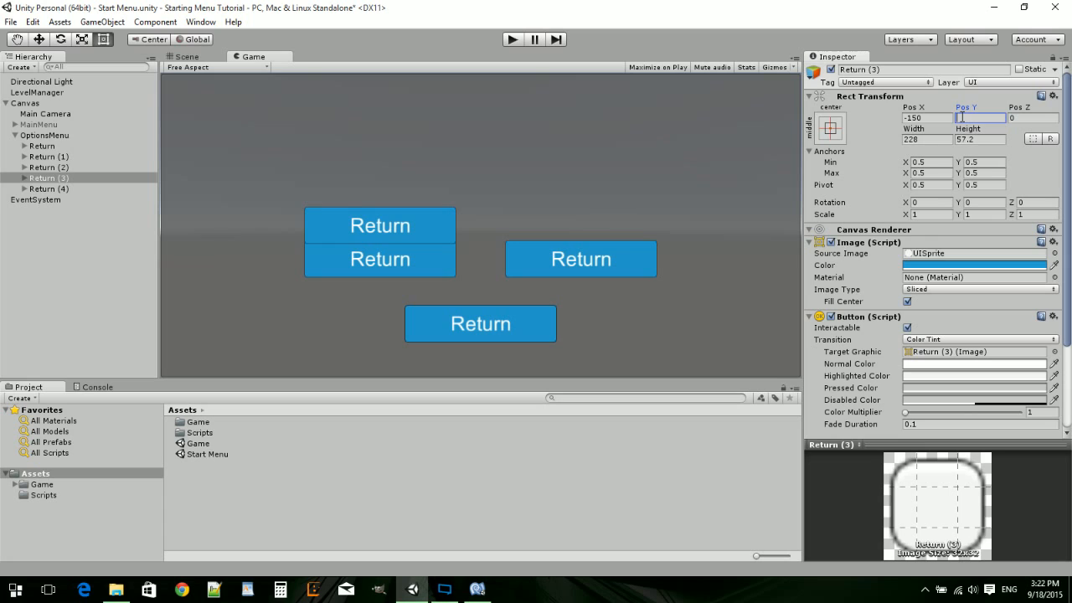
text(40)
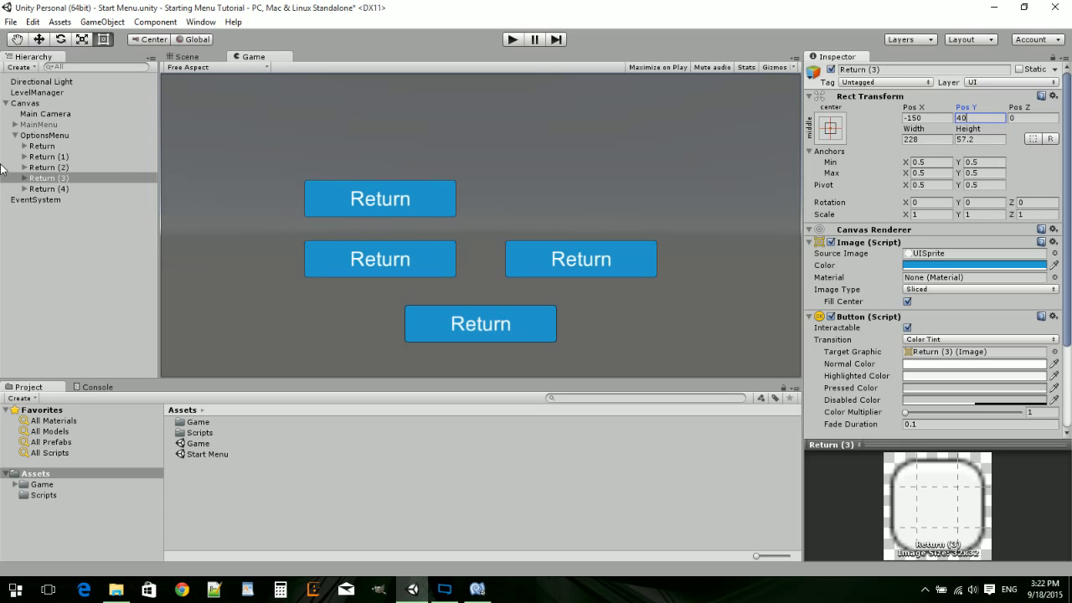
- Position the Return (4) button at Pos X 150 and Pos Y 40
click(50, 188)
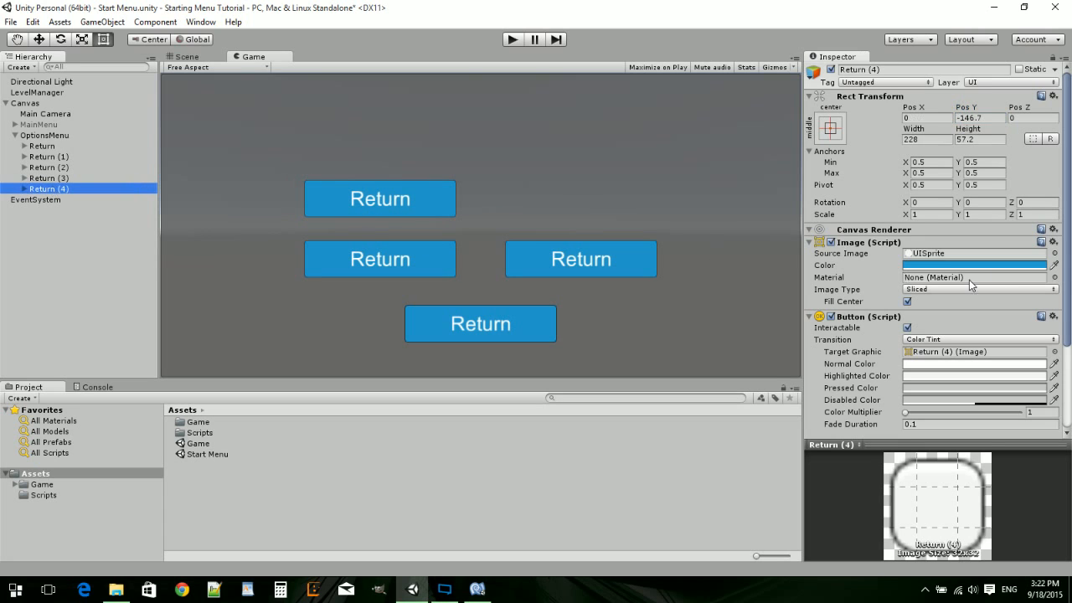
click(983, 118)
text(40)
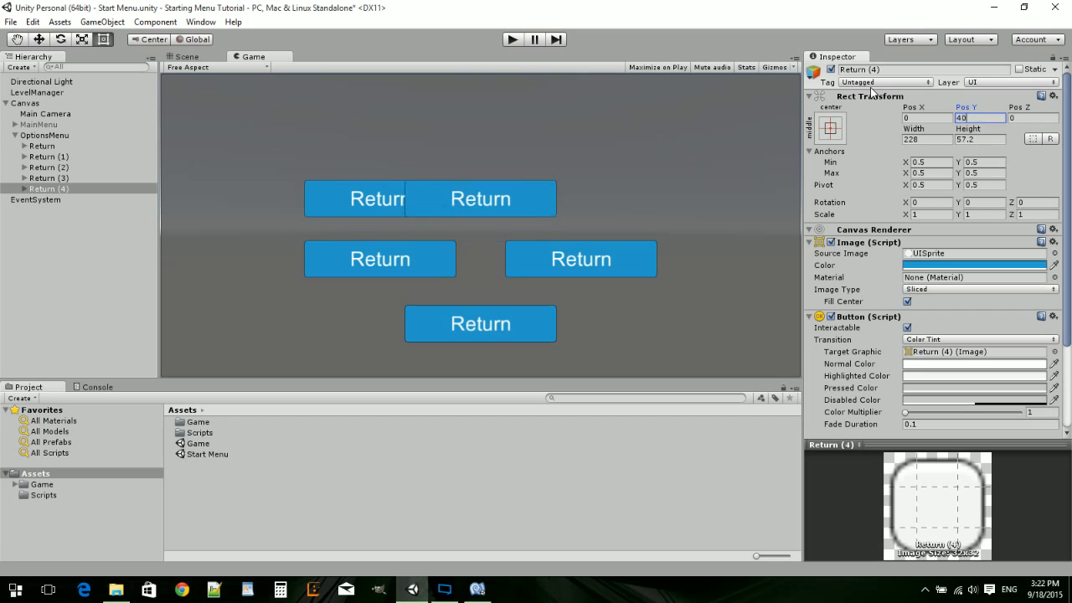
click(917, 118)
text(-80)
click(719, 88)
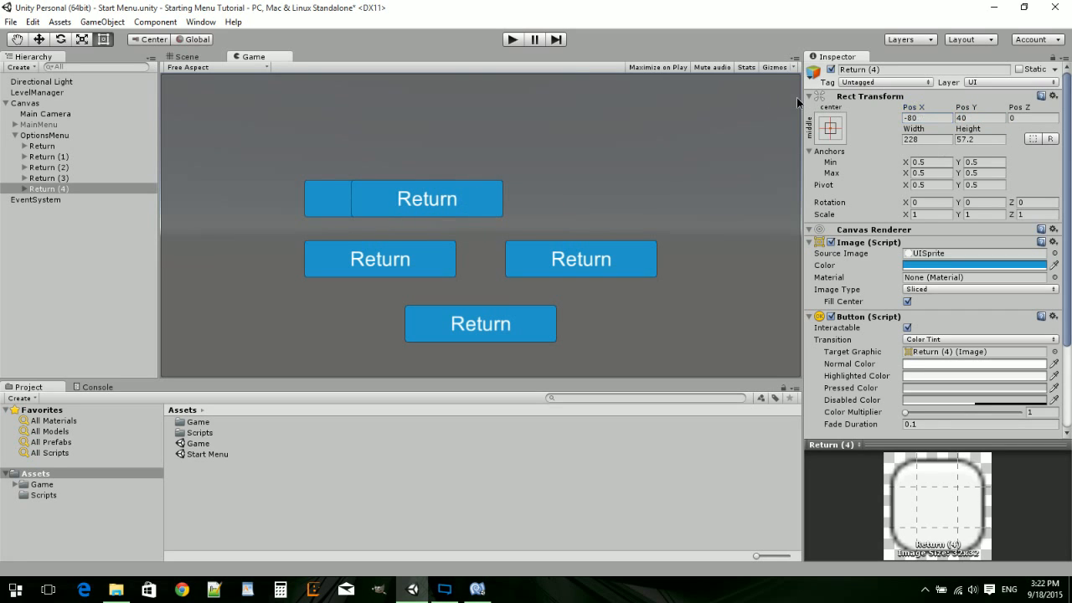
click(906, 115)
text(100)
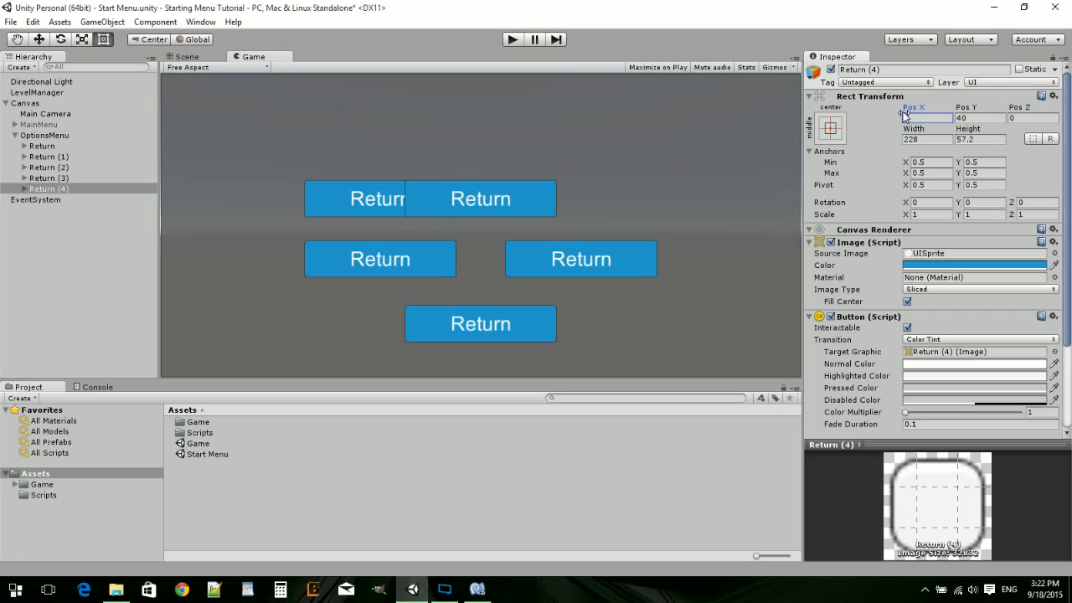
text(180)
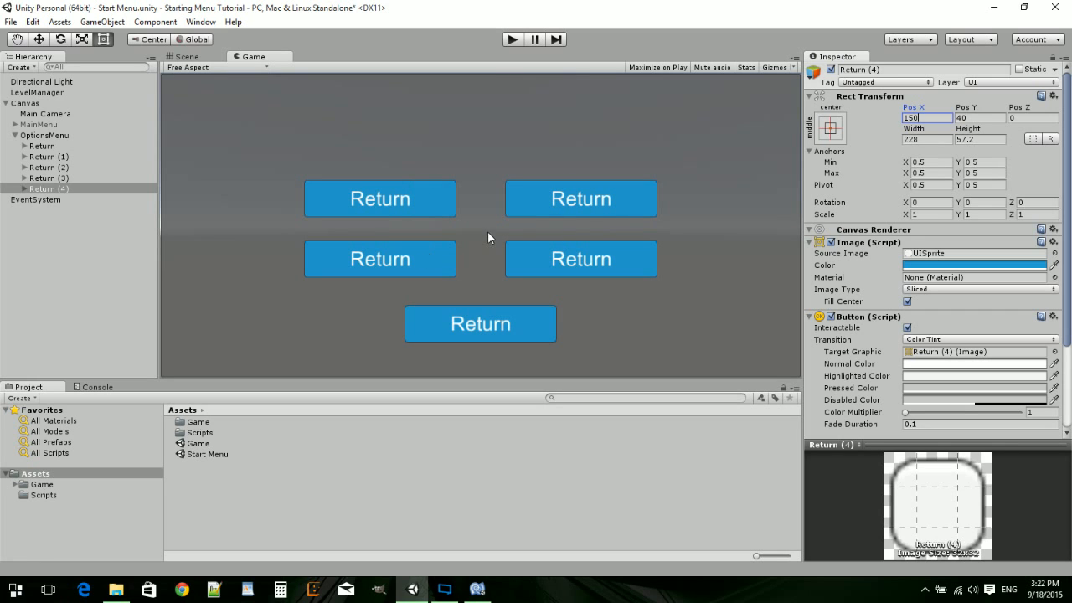
- Rename the Return (1) button under OptionsMenu as Controls
click(55, 158)
click(47, 146)
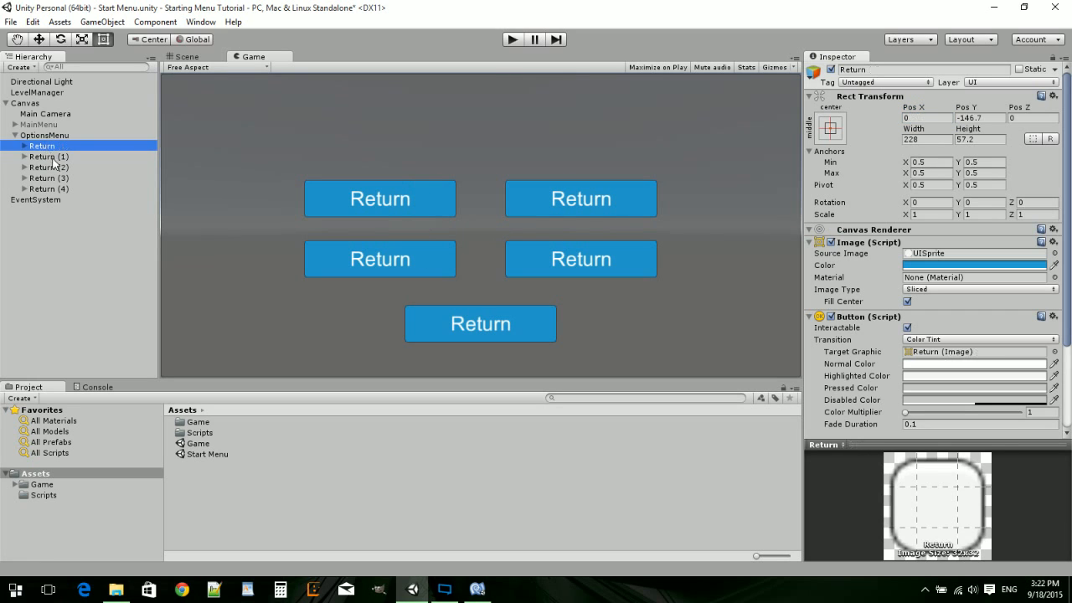
click(50, 157)
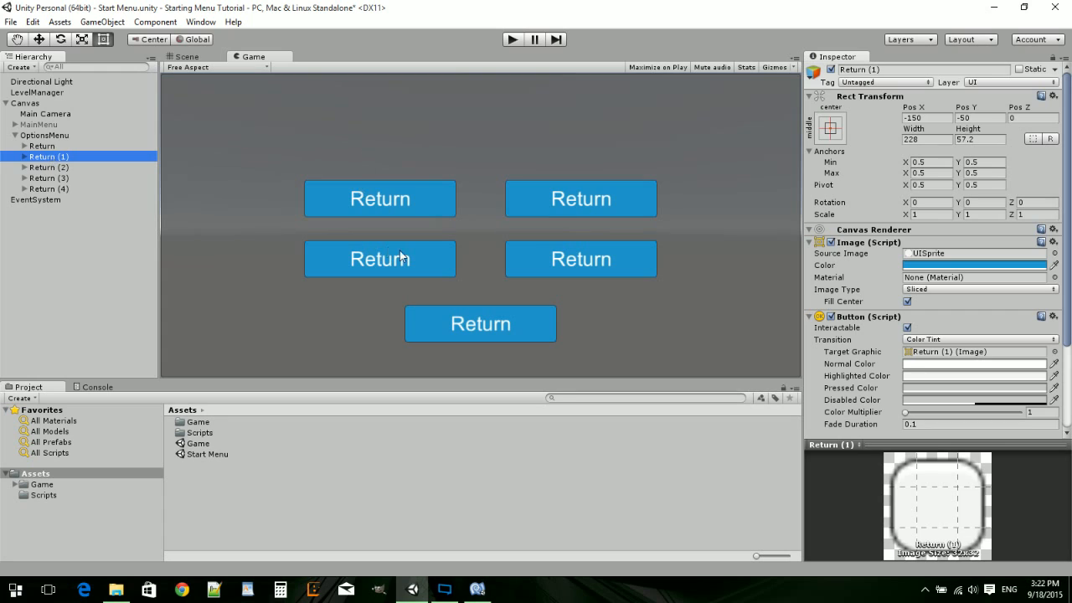
click(860, 72)
text(C)
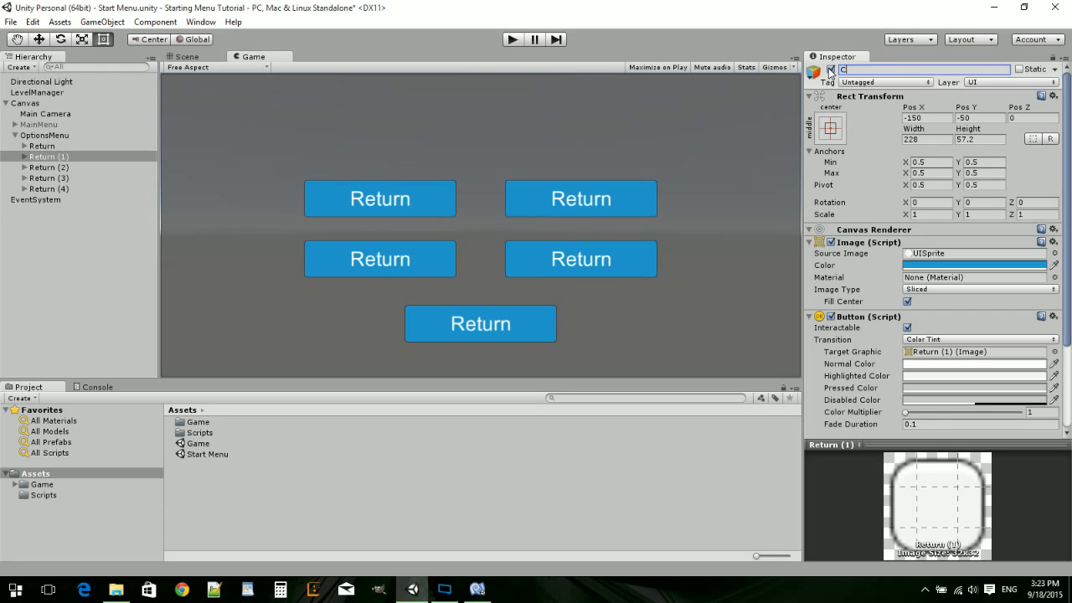
text(ontrols)
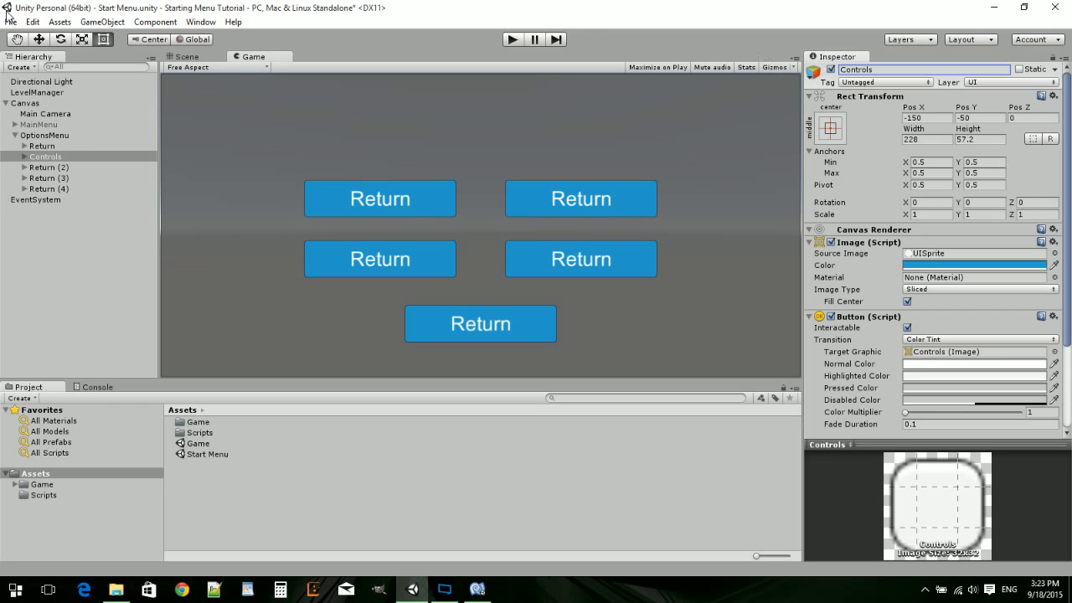
- Rename the Return (2) button under OptionsMenu as PlayerSettings
click(39, 167)
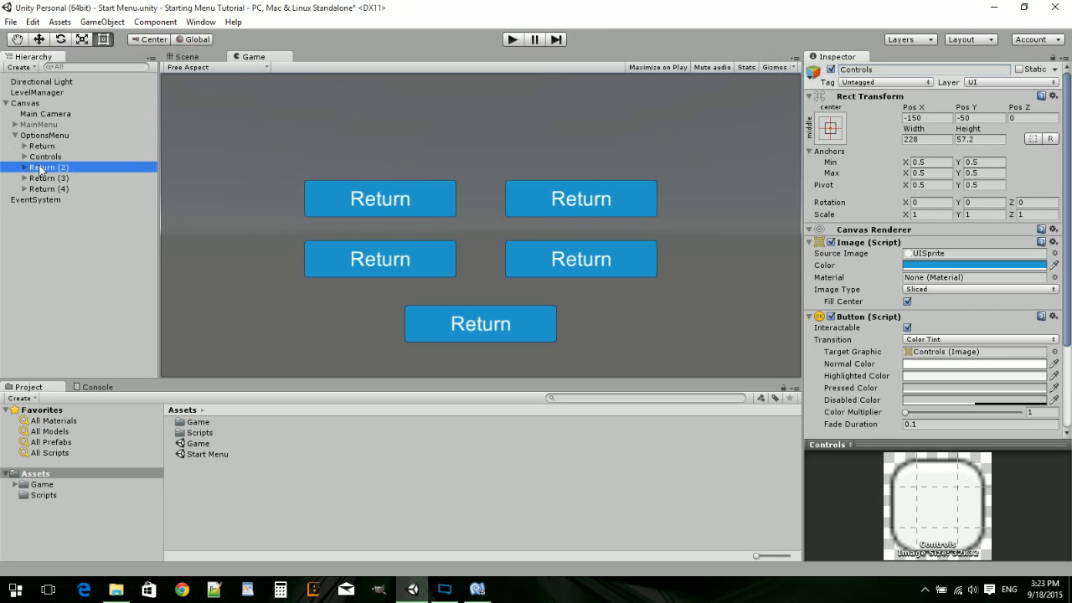
click(878, 68)
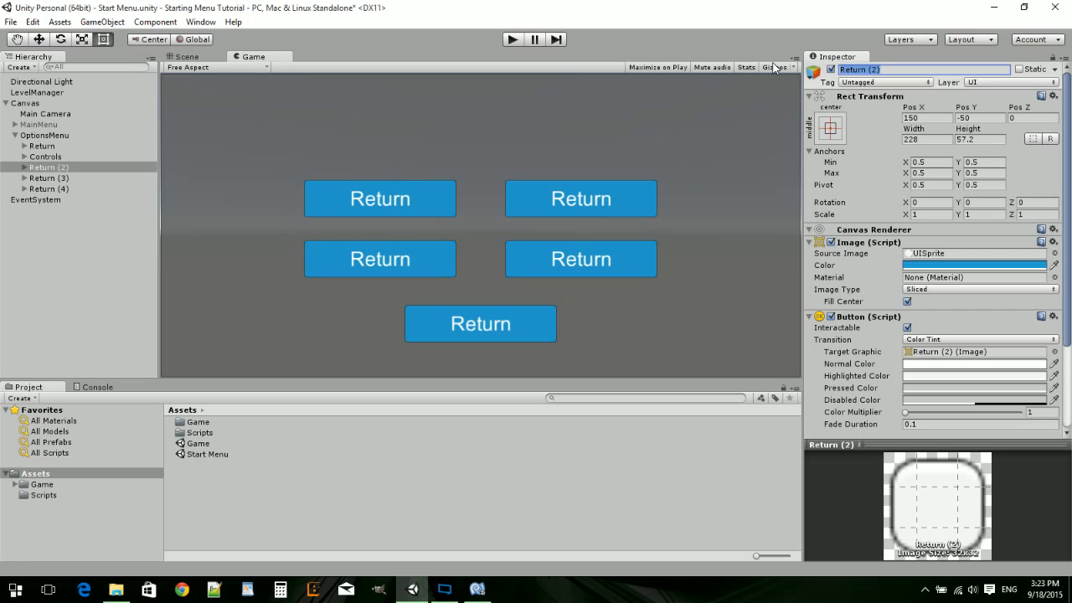
text(PlayerSettings)
key(Return)
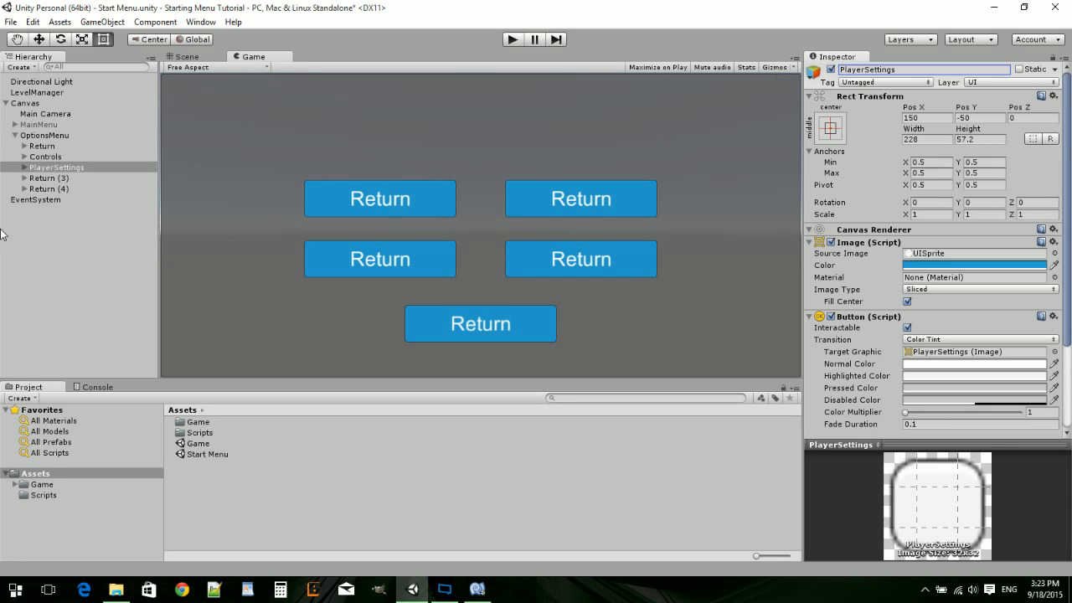
- Rename the Return (3) button under OptionsMenu as Music
click(41, 178)
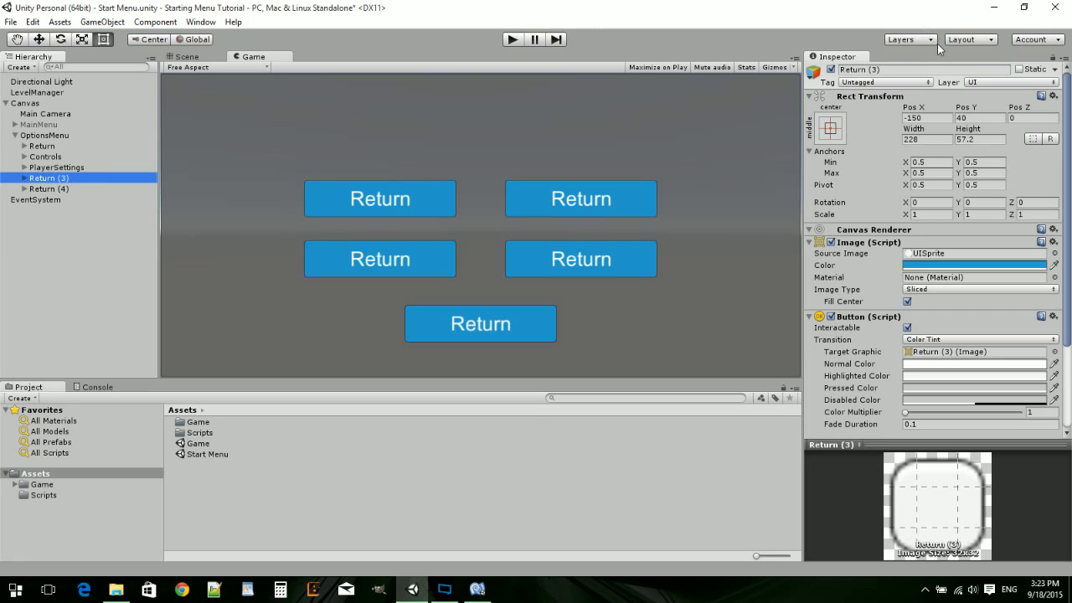
click(885, 70)
text(Music)
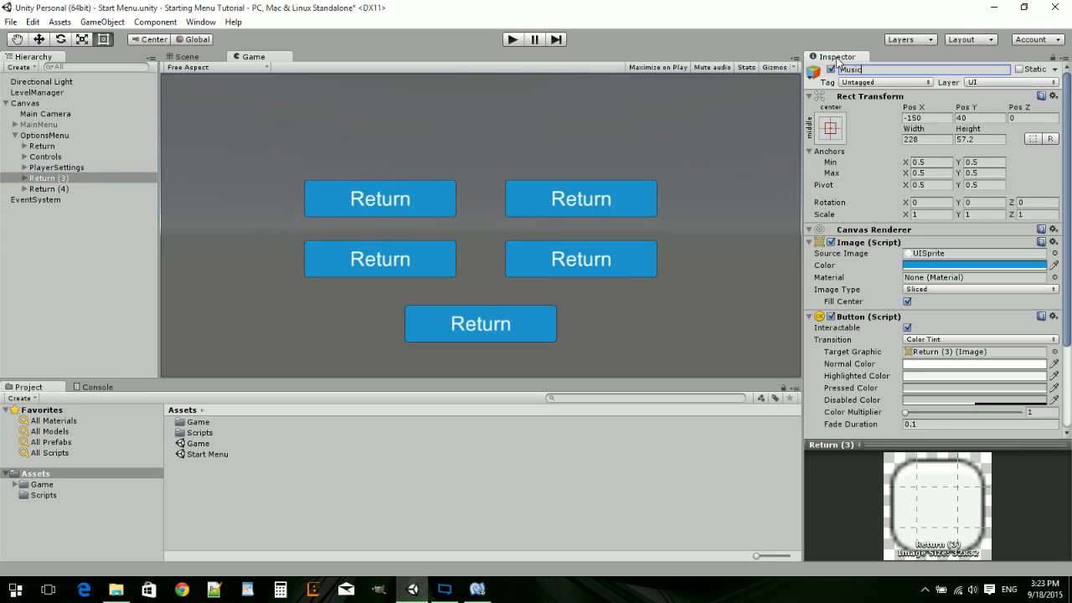
key(Return)
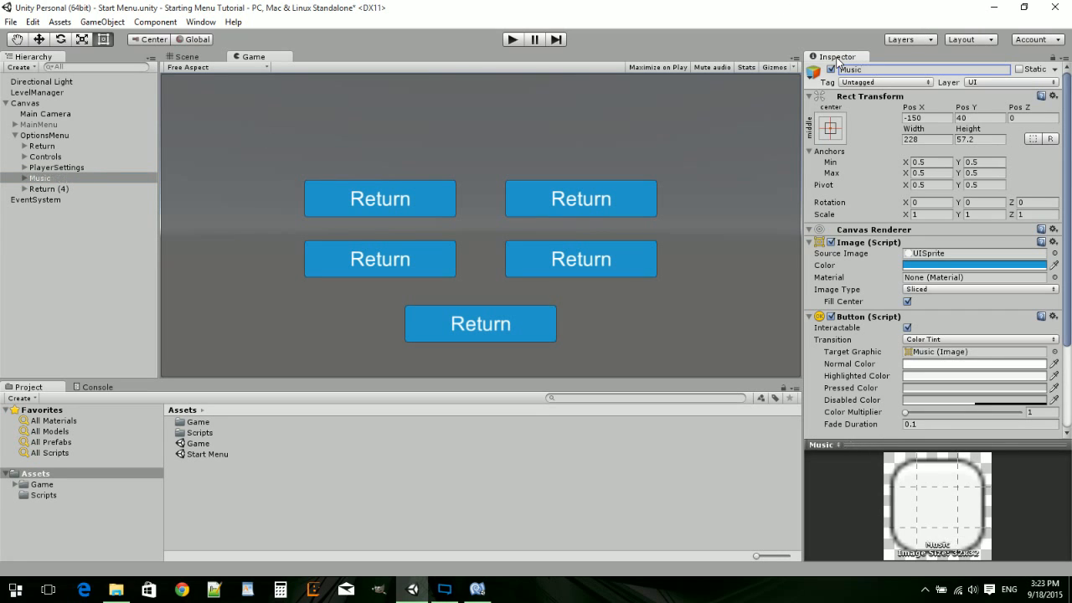
- Rename the Return (4) button under OptionsMenu as Graphics Settings
click(48, 189)
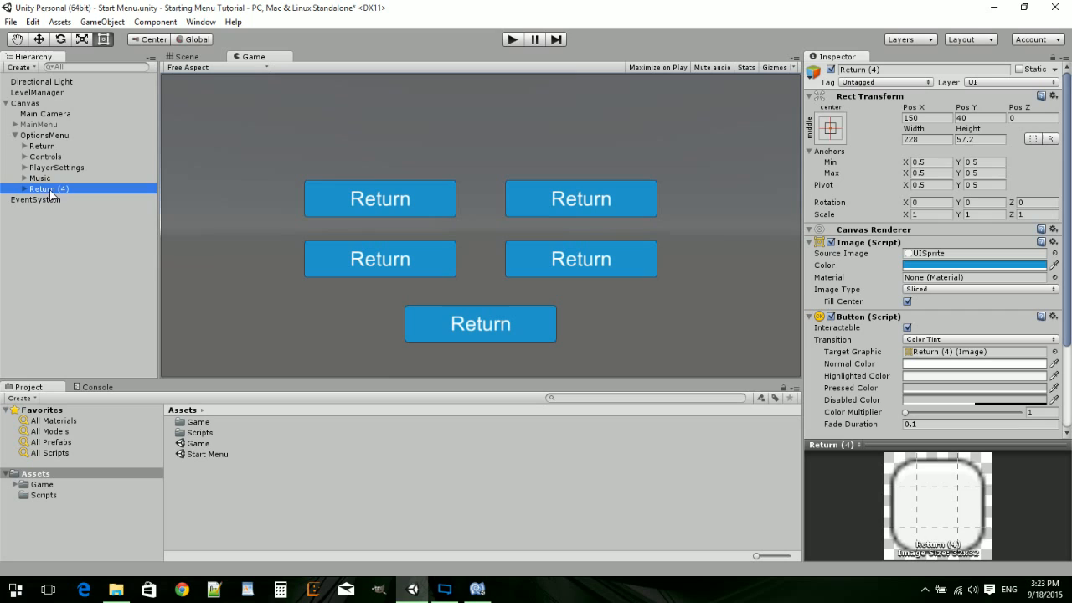
click(892, 70)
text(G)
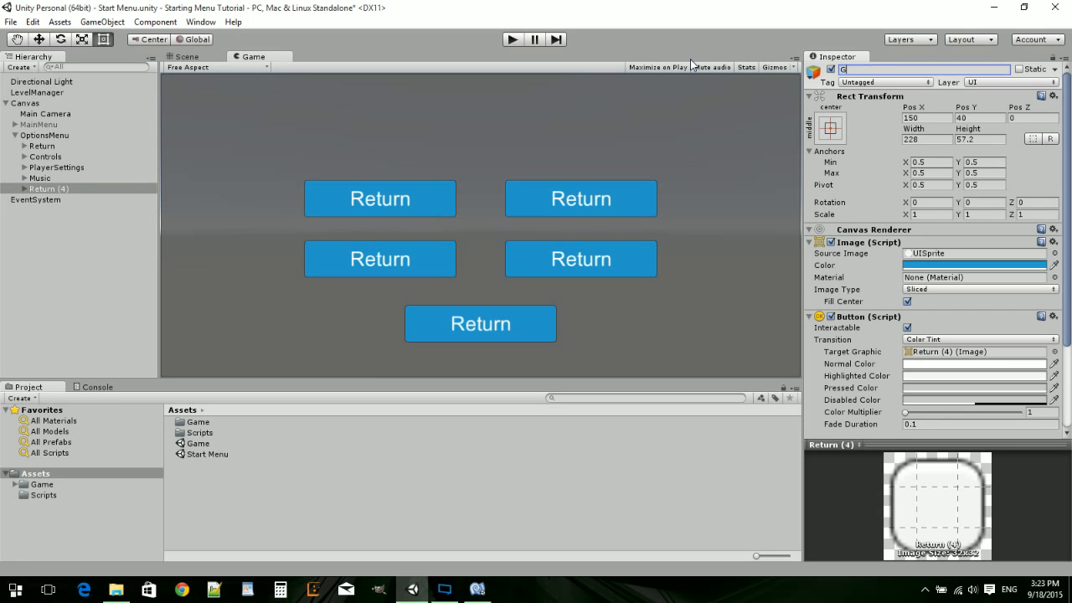
text(raphics Settings)
key(Return)
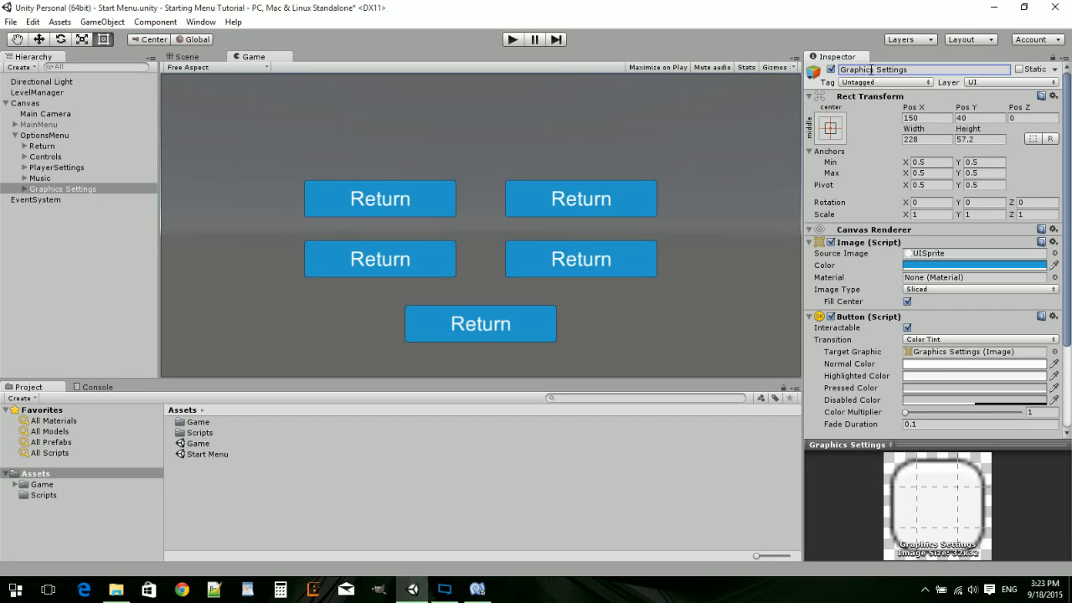
- Undo the Graphics Settings name and rename the button as GraphicSettings, without a space
click(875, 69)
key(BackSpace)
key(ctrl+z)
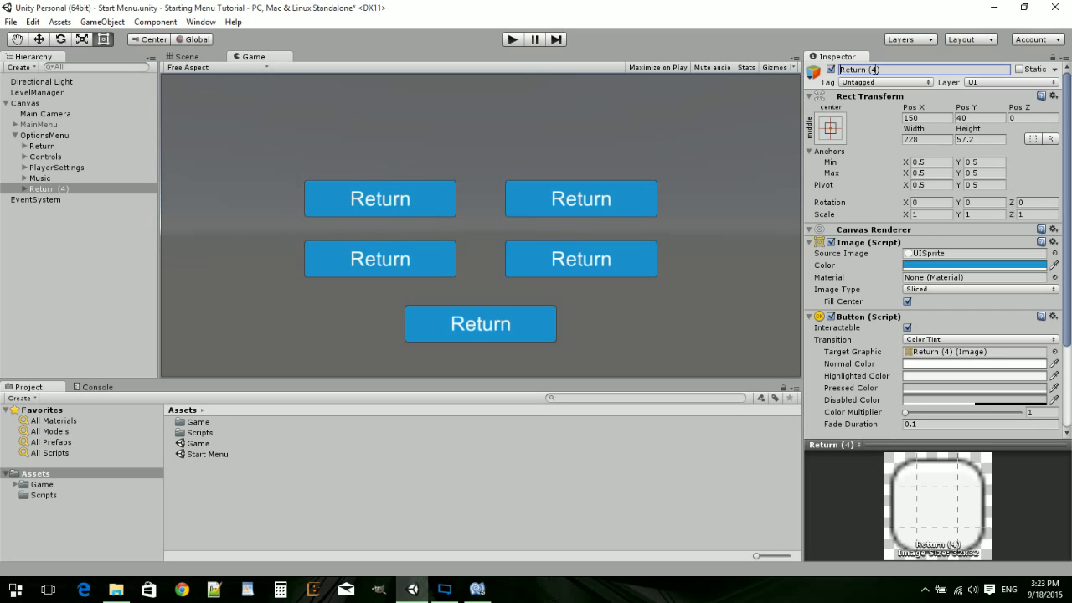
key(Home)
key(Delete)
key(Delete)
key(Delete)
key(Delete)
key(Delete)
key(Delete)
key(Delete)
key(Delete)
key(Delete)
key(Delete)
text(Gphic)
key(BackSpace)
key(BackSpace)
key(BackSpace)
key(BackSpace)
text(raphicsettings)
key(Return)
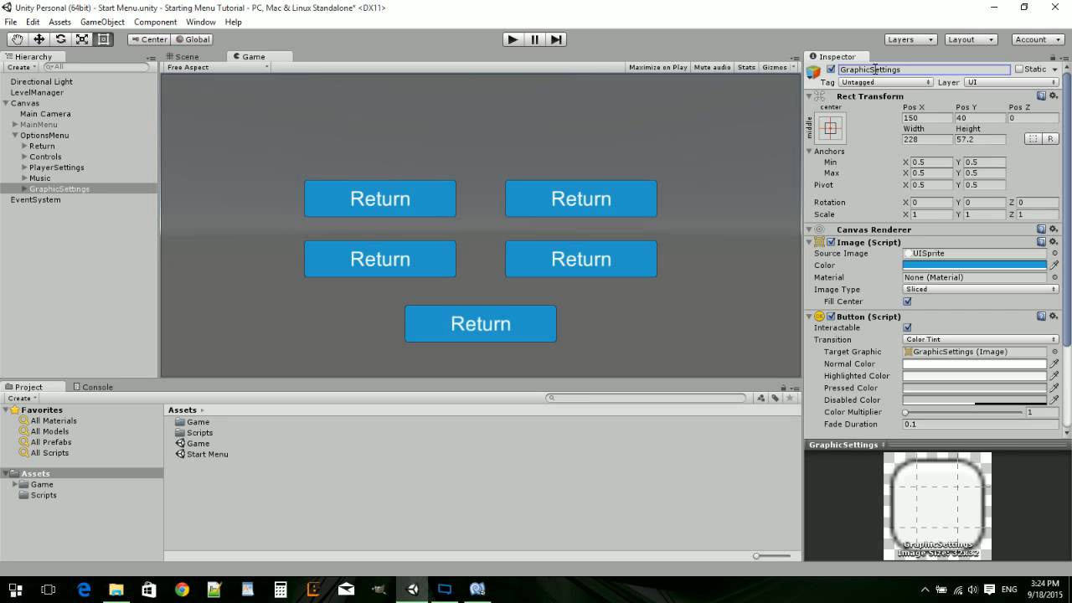
- Change the label text of the Controls button under OptionsMenu to "Controls"
click(23, 156)
click(47, 168)
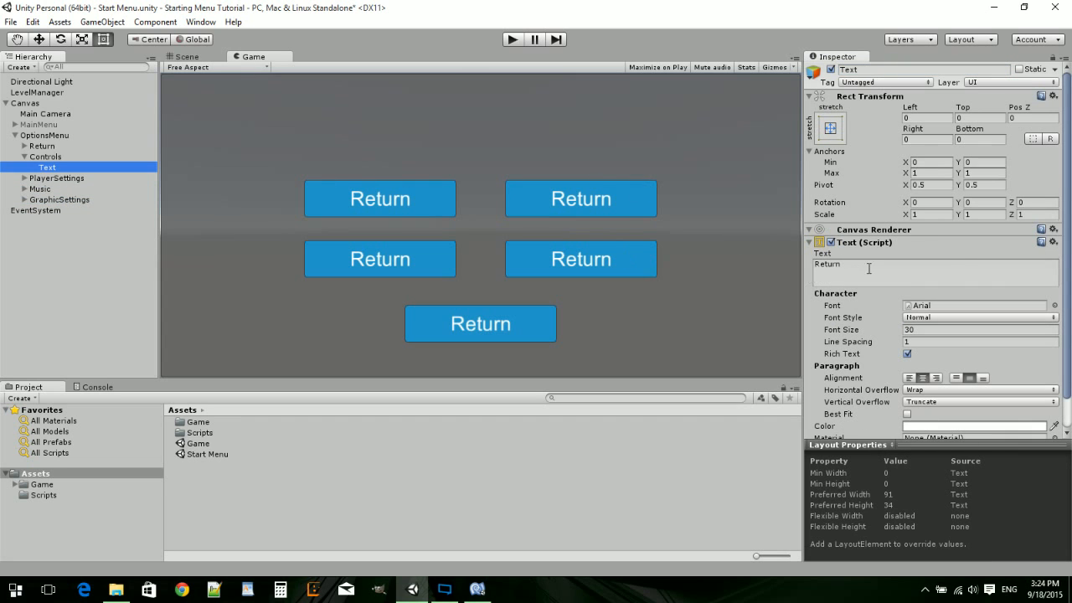
click(868, 268)
text(C)
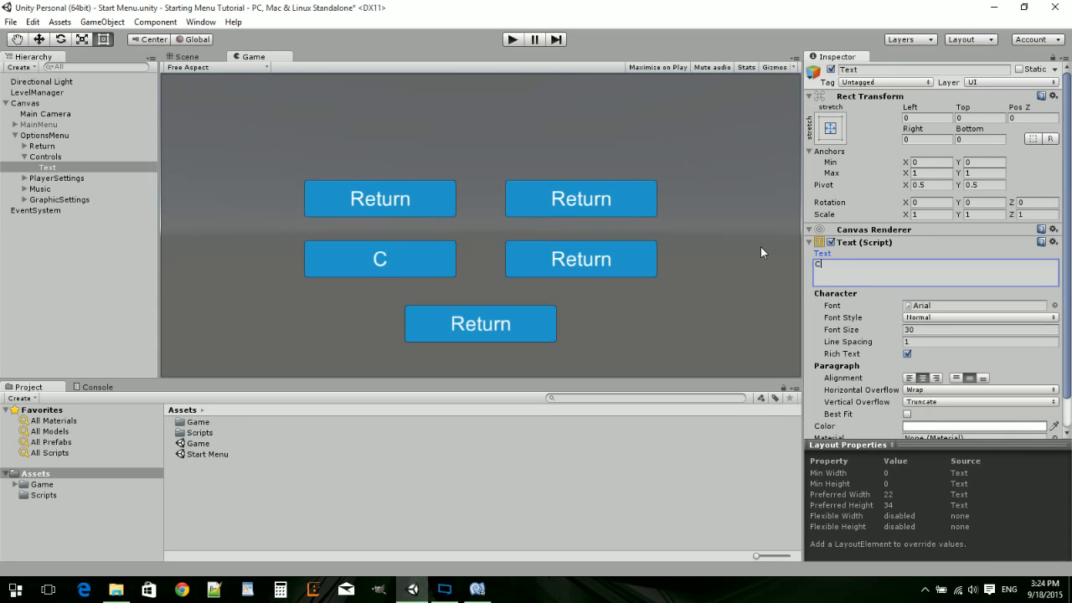
text(ontols)
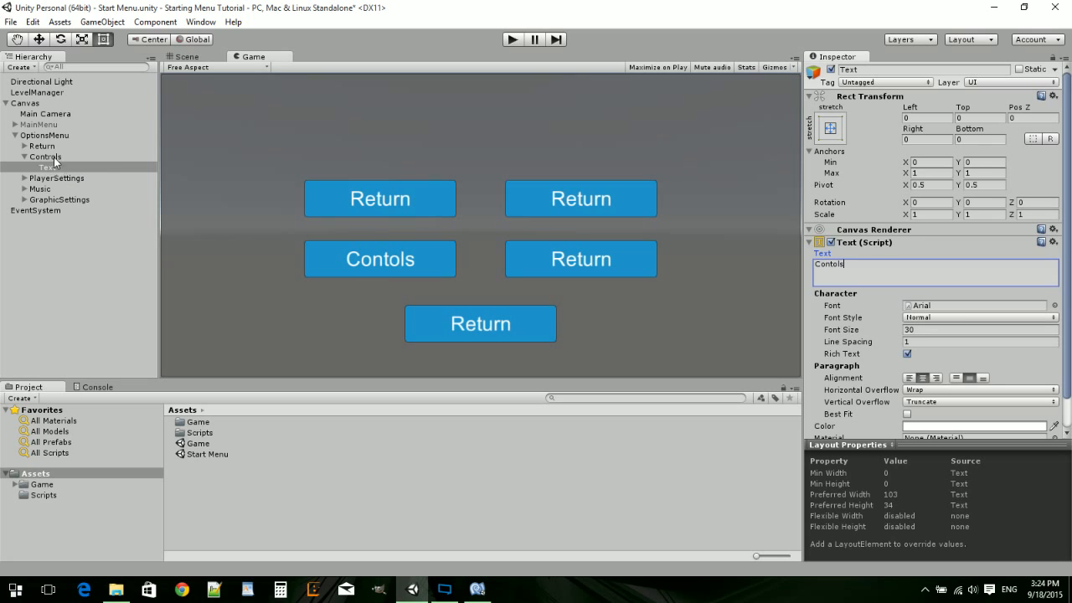
click(832, 264)
text(r)
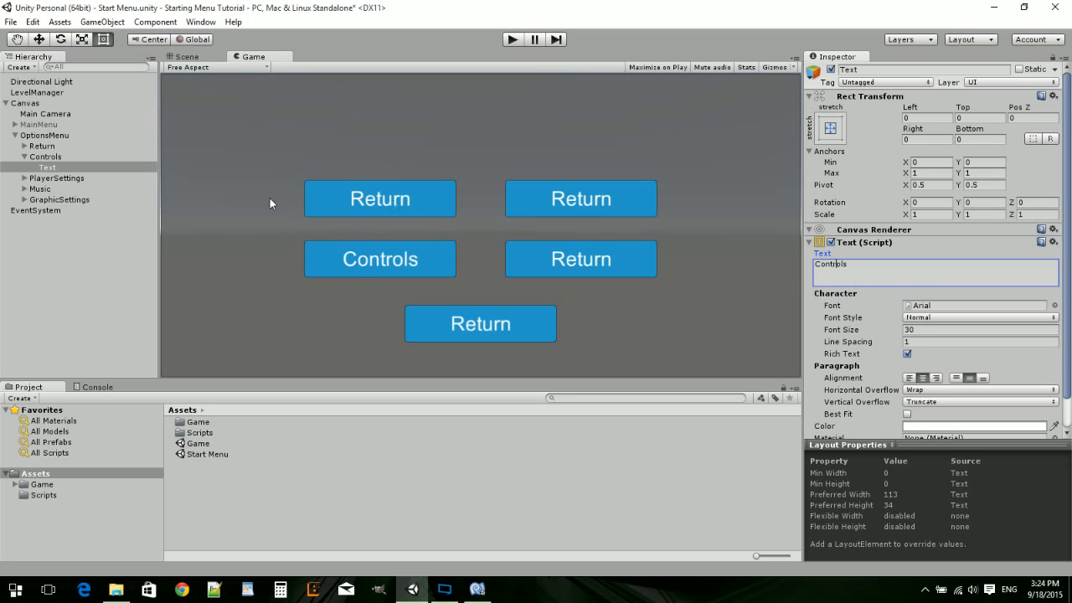
- Copy the PlayerSettings object's name into its child Text so the button is labelled "PlayerSettings"
click(50, 178)
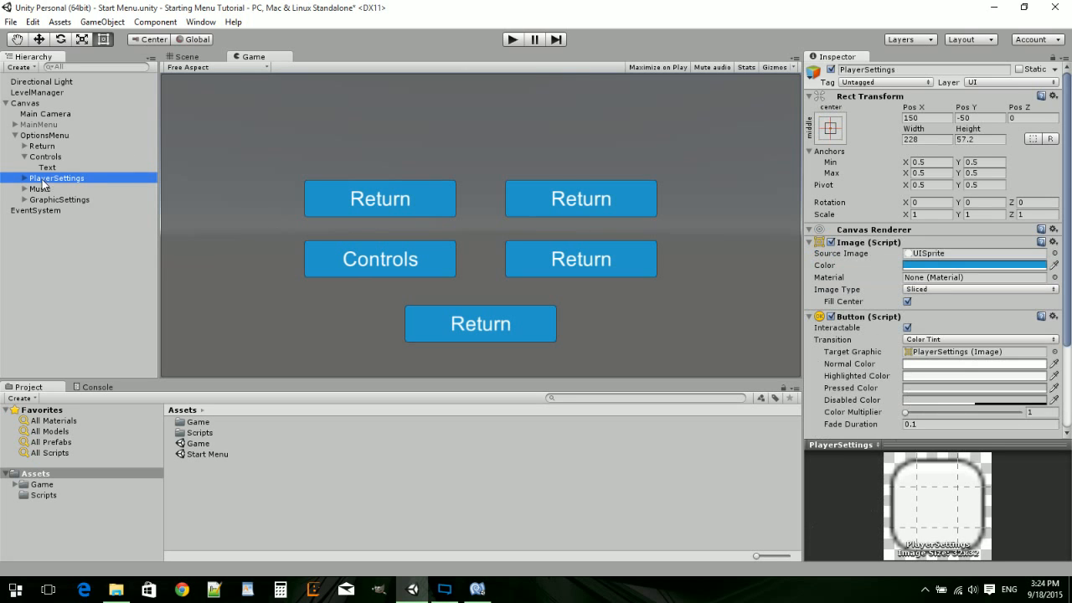
click(894, 70)
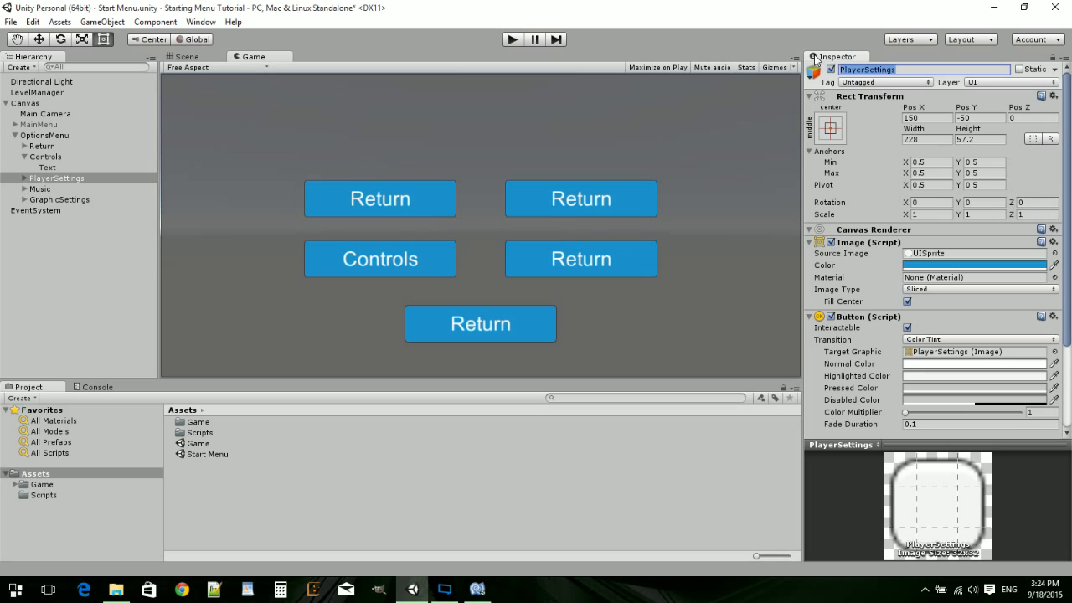
click(20, 178)
click(44, 188)
click(826, 264)
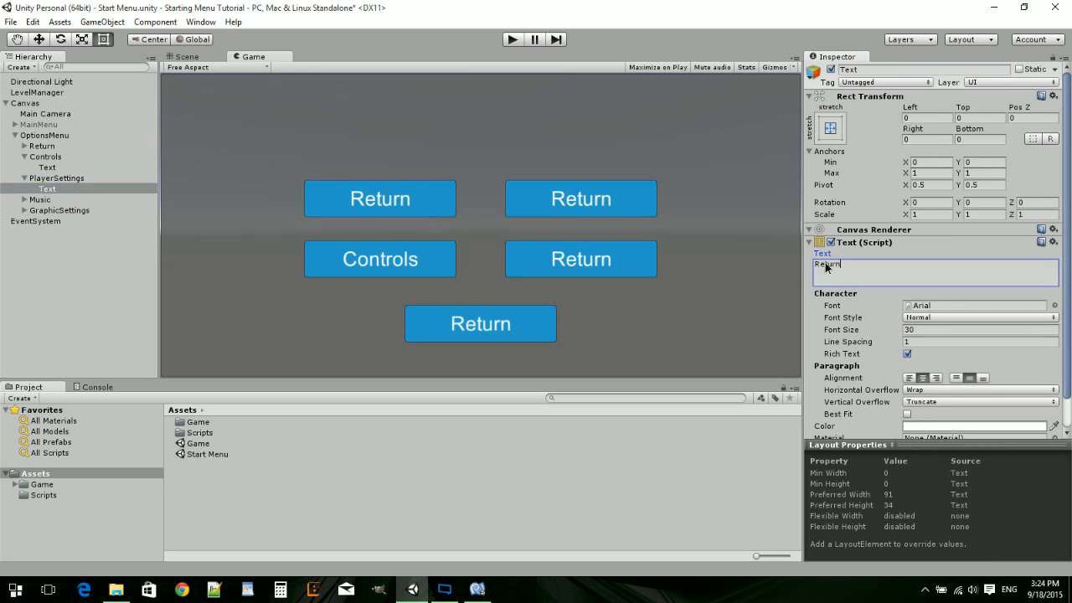
text(PlayerSettings)
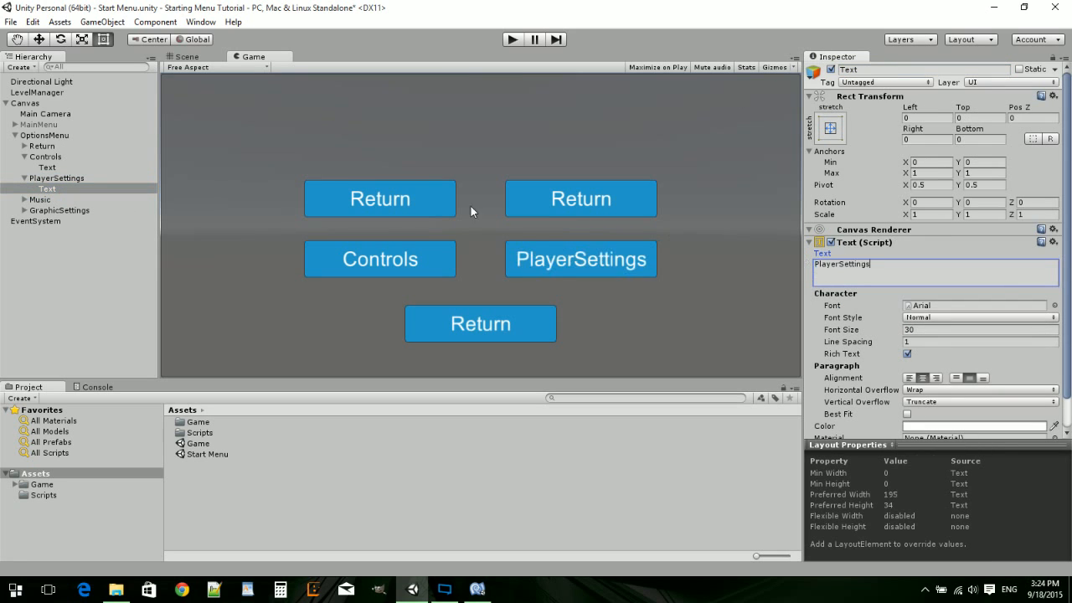
- Change the label text of the Music button under OptionsMenu to "Music"
click(40, 200)
click(841, 70)
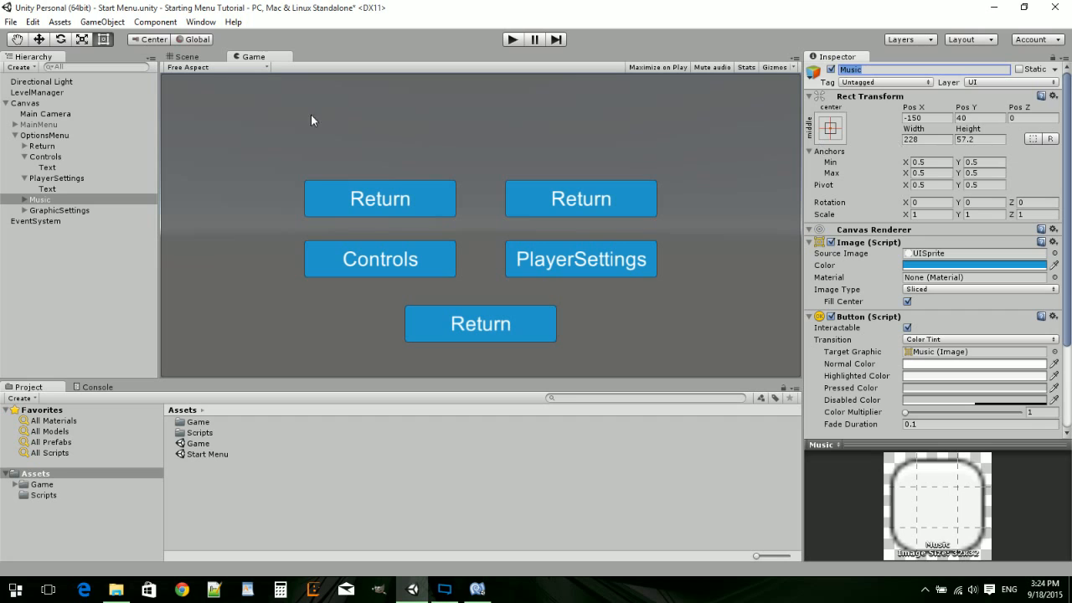
click(24, 199)
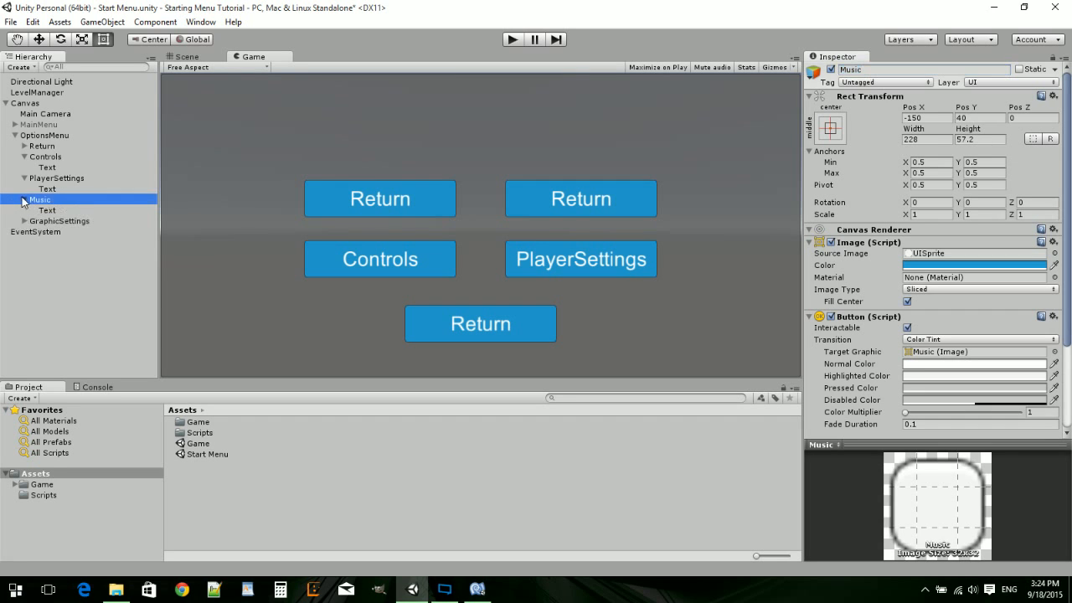
click(47, 210)
click(839, 266)
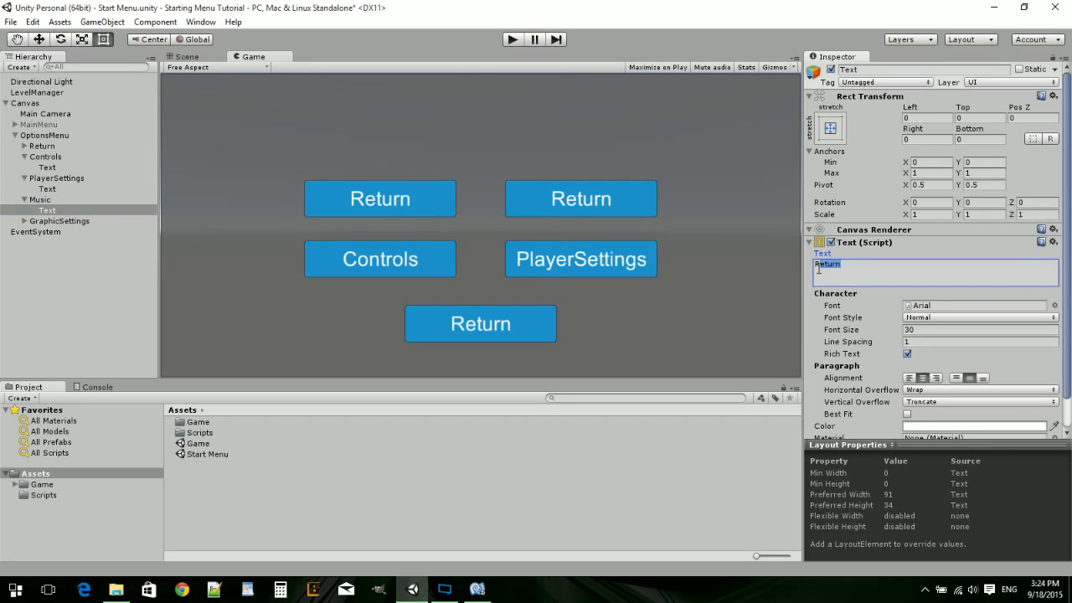
text(RMusic)
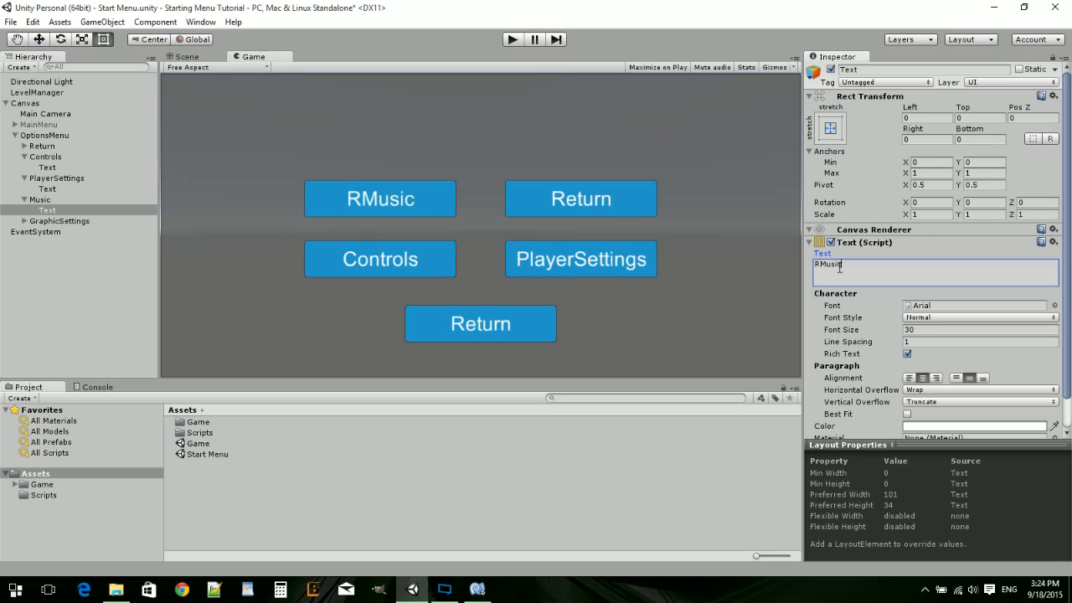
key(BackSpace)
key(BackSpace)
key(BackSpace)
key(BackSpace)
key(BackSpace)
key(BackSpace)
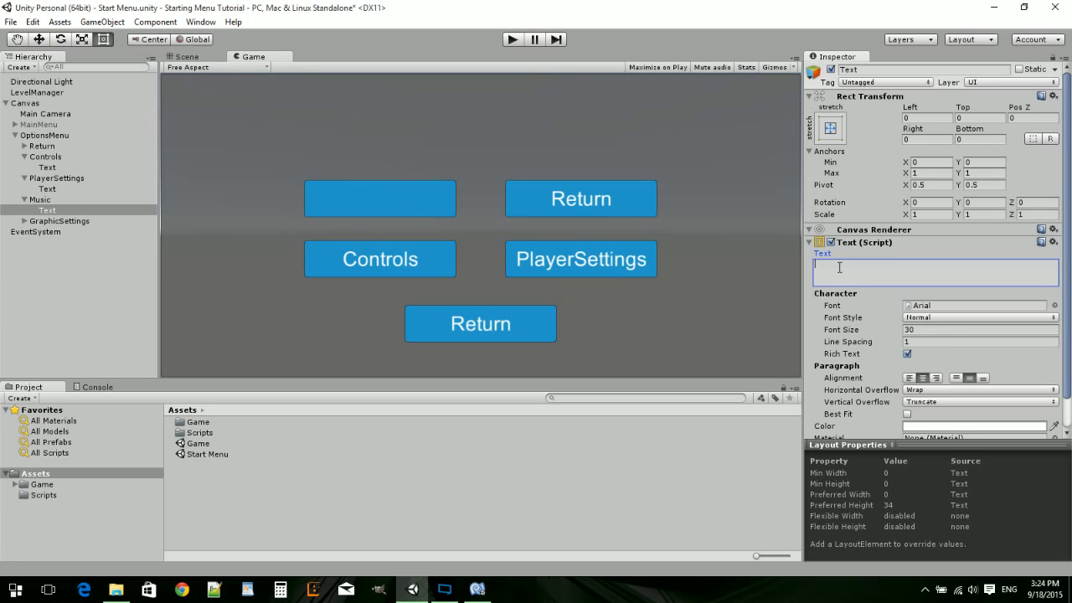
text(Music)
- Copy the GraphicSettings object's name into its child Text so the button is labelled "GraphicSettings"
click(35, 221)
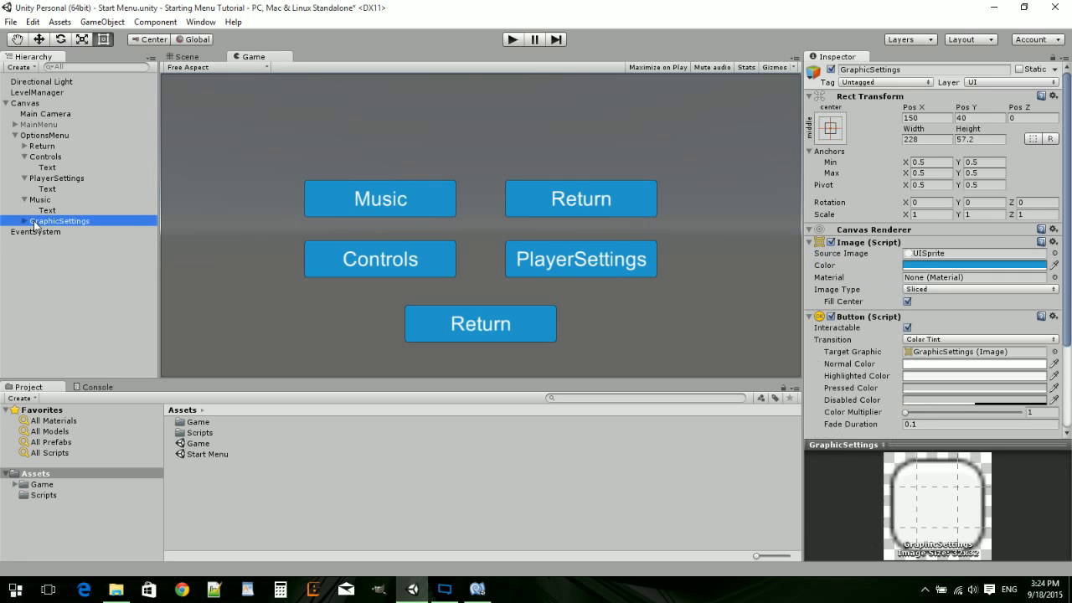
click(905, 69)
key(ctrl+c)
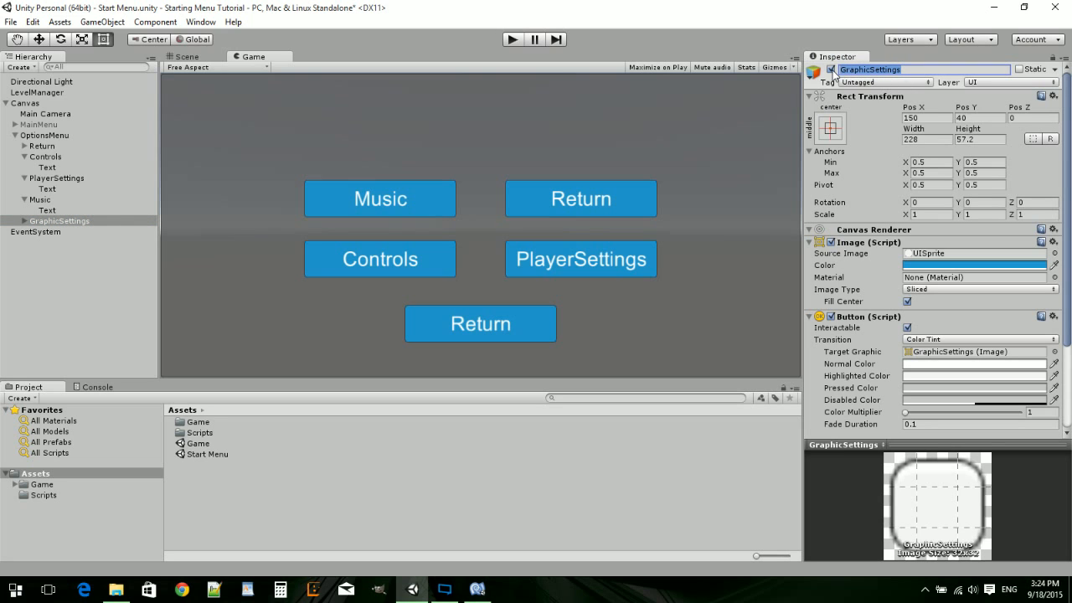
click(24, 221)
click(48, 232)
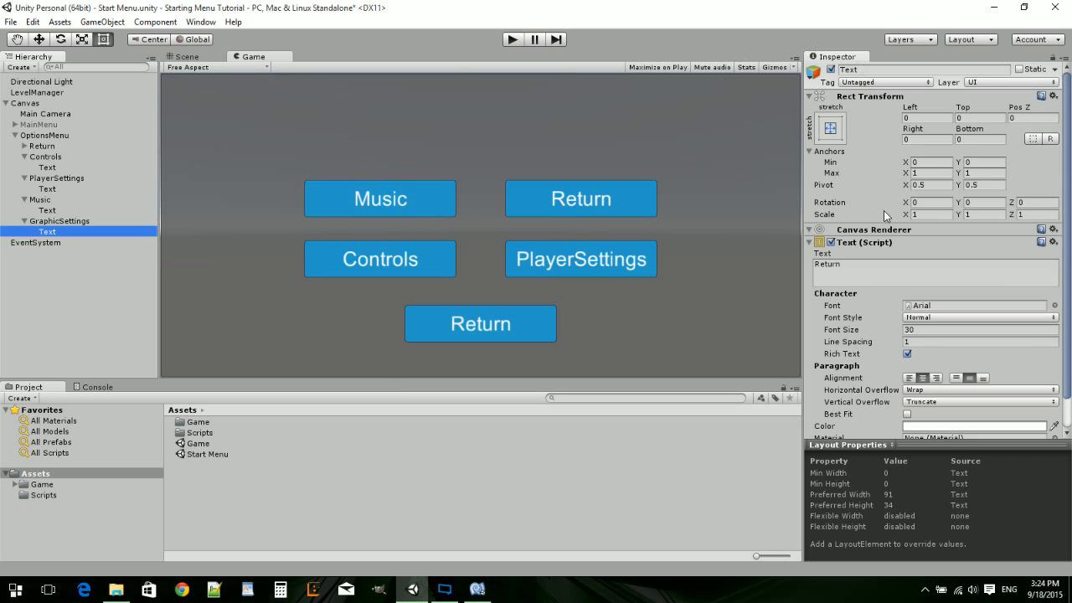
click(854, 268)
key(ctrl+v)
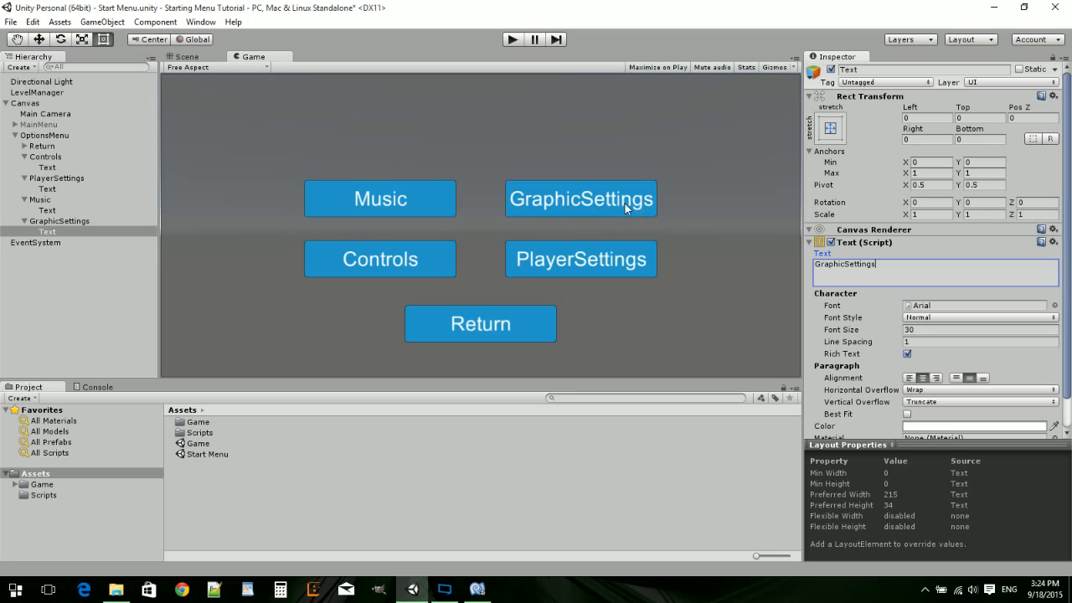
click(540, 164)
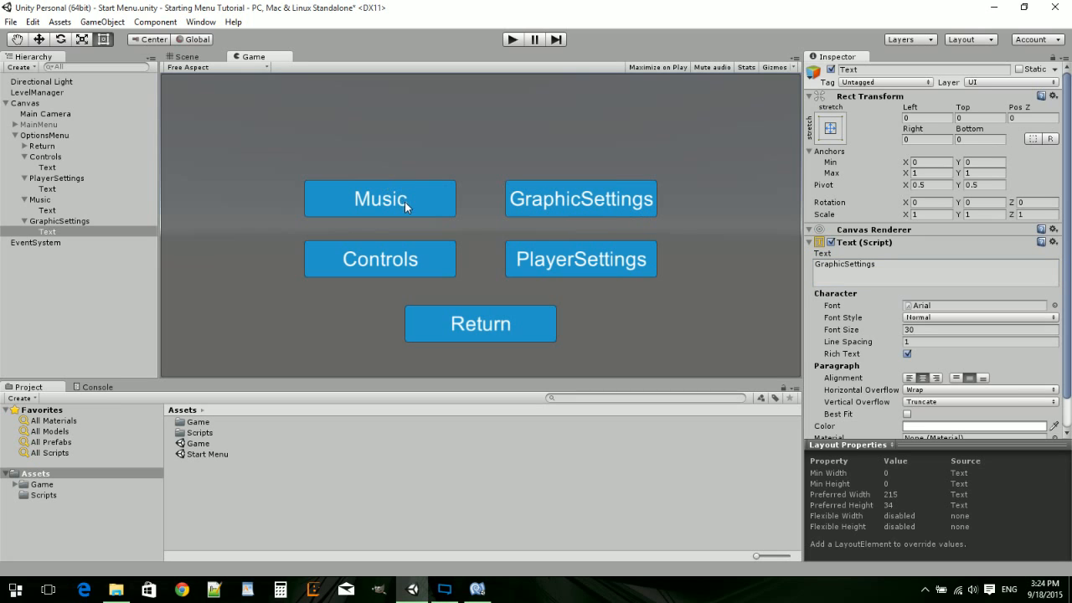
- Switch to the Scene view and set the GraphicSettings button's width to 240
click(181, 57)
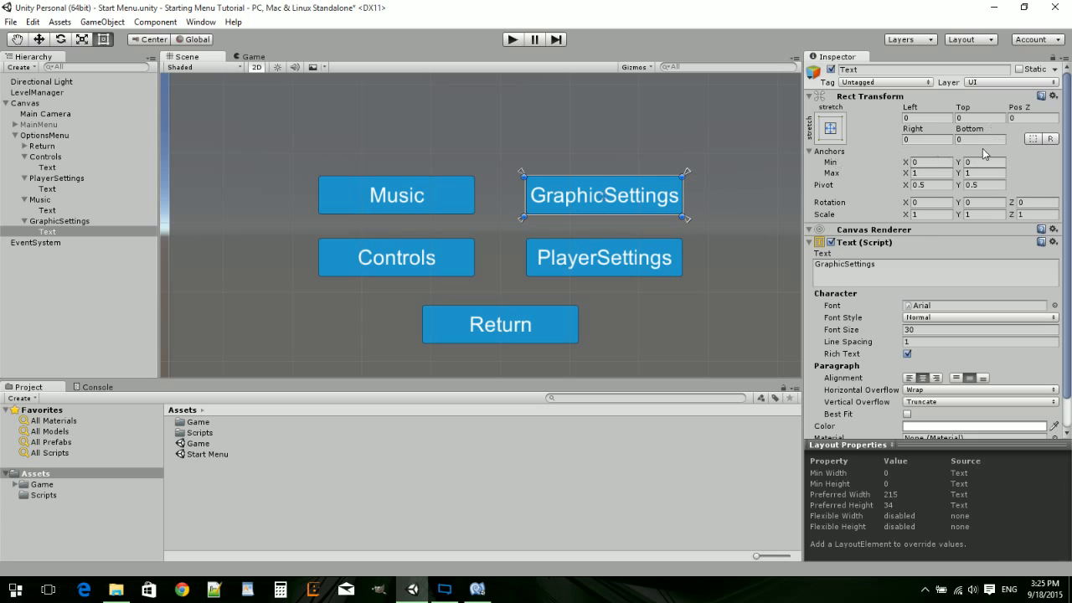
click(54, 221)
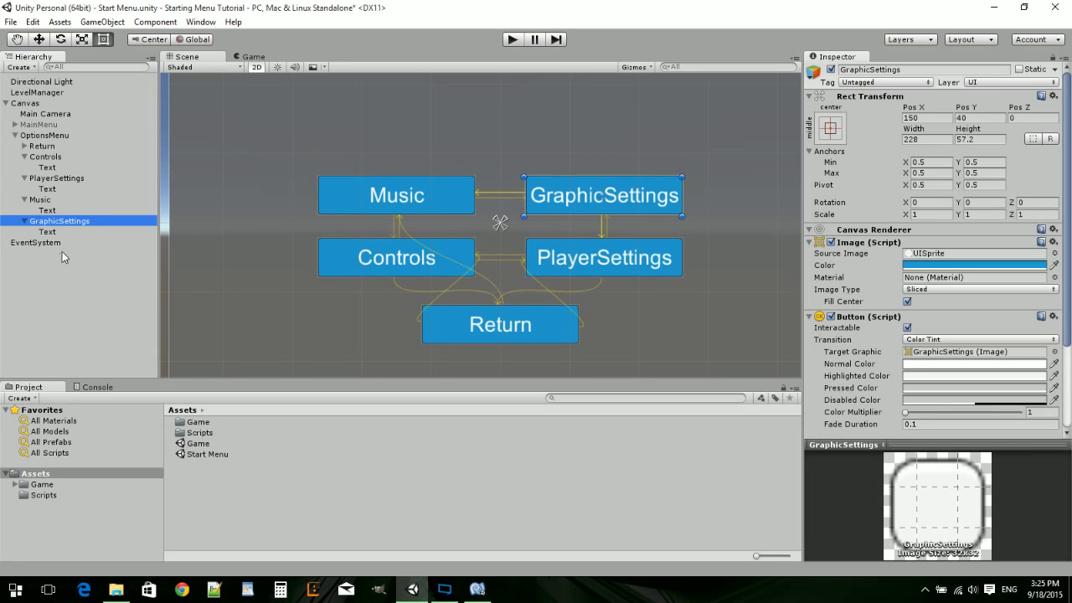
click(912, 139)
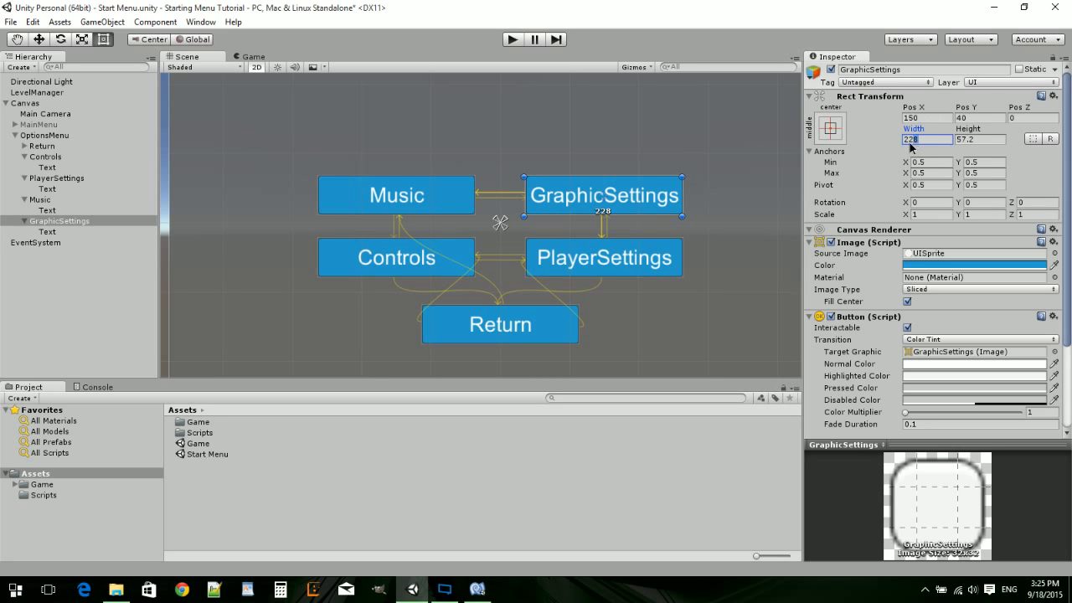
text(230)
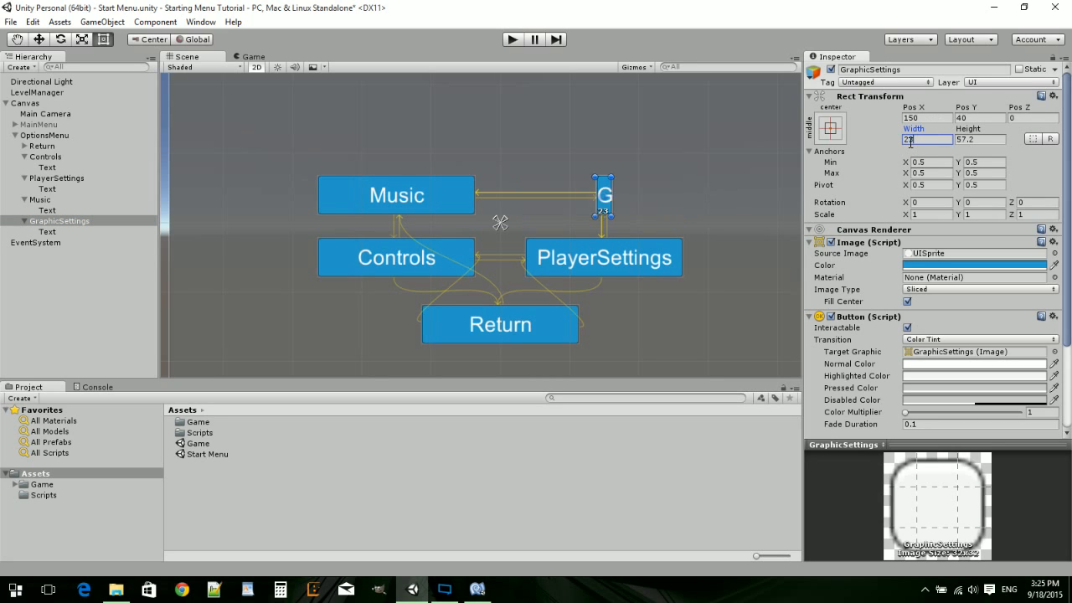
key(BackSpace)
key(BackSpace)
text(40)
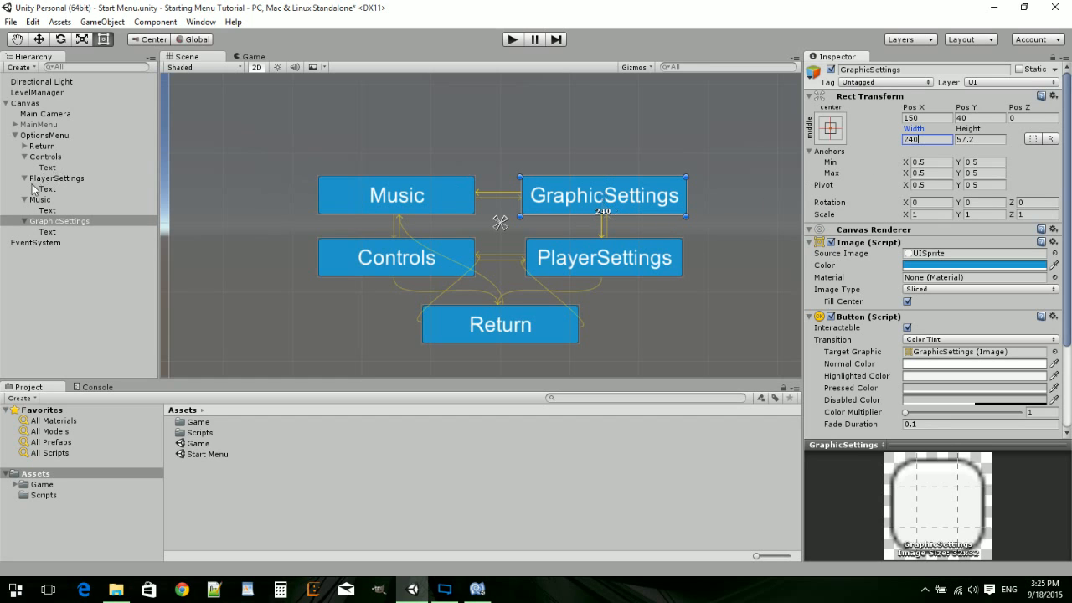
- Insert a space in the GraphicSettings button's label so it reads "Graphic Settings"
click(47, 231)
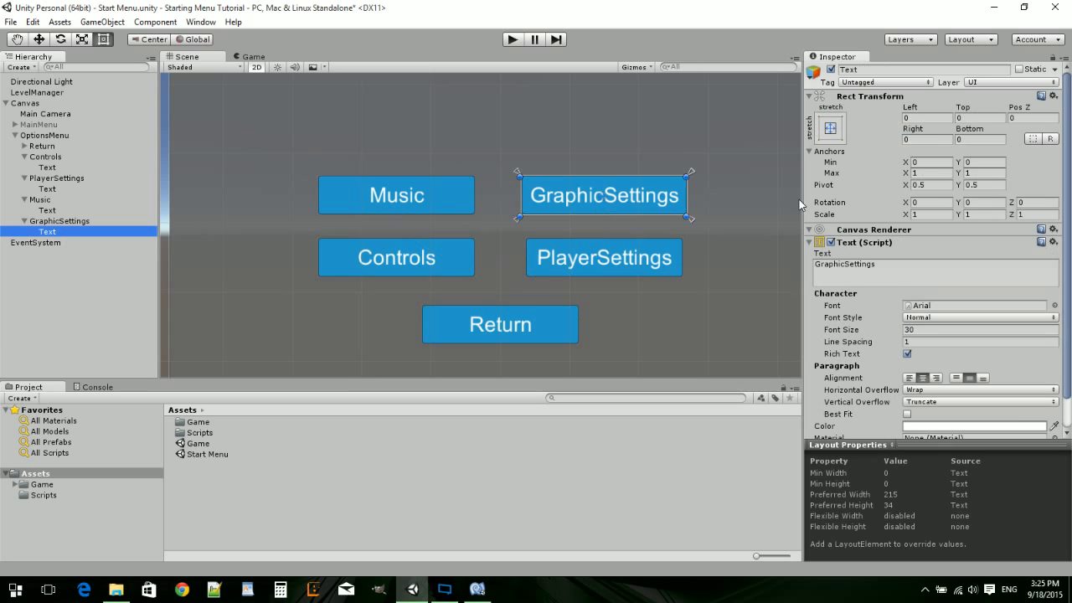
click(845, 263)
click(846, 263)
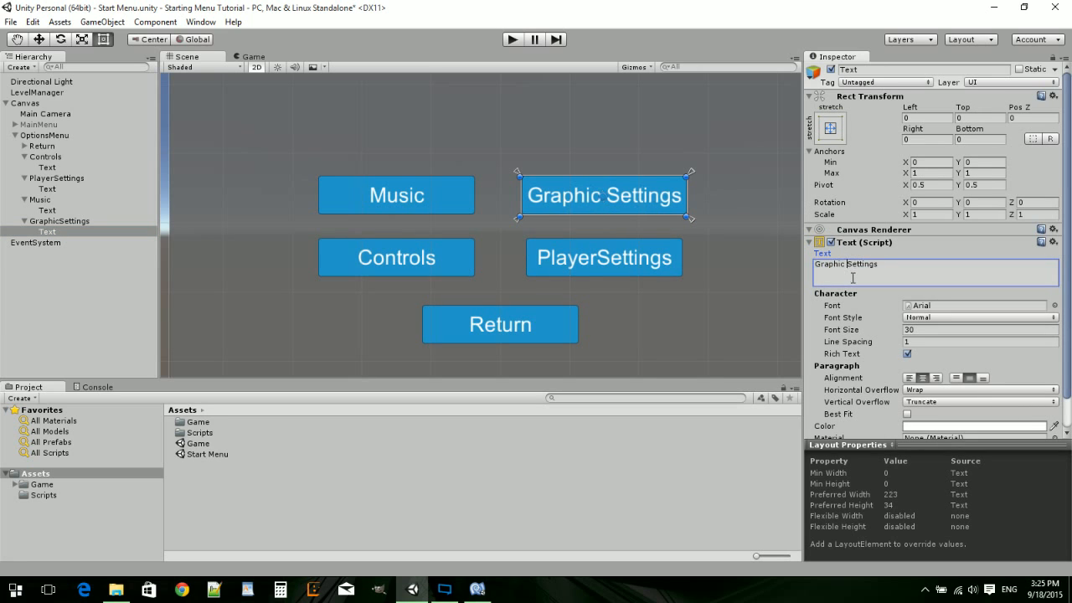
- Set the width of the Music button under OptionsMenu to 240
click(40, 199)
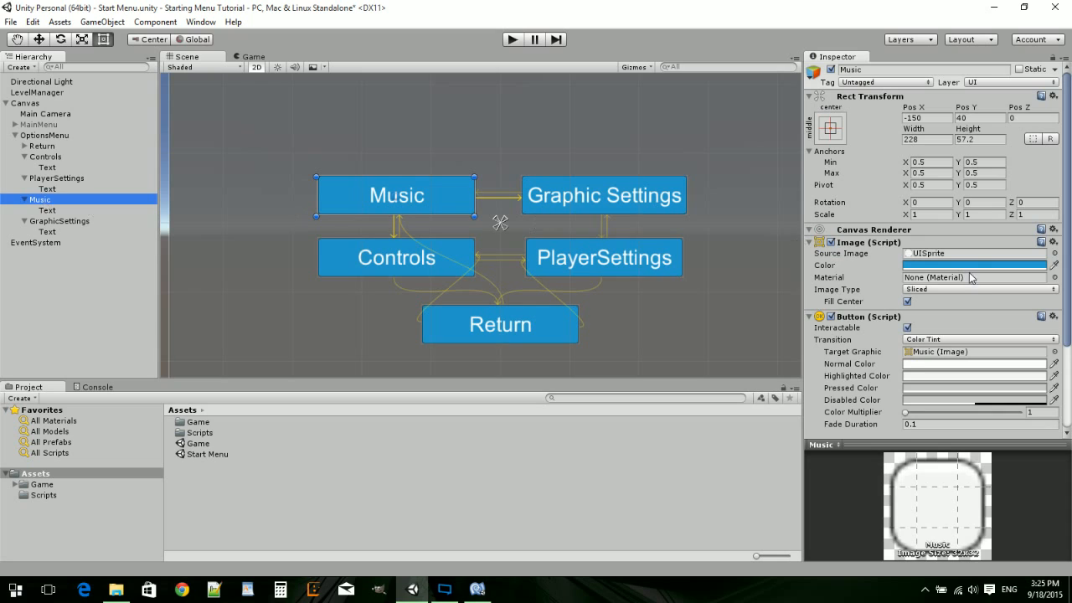
click(914, 139)
text(240)
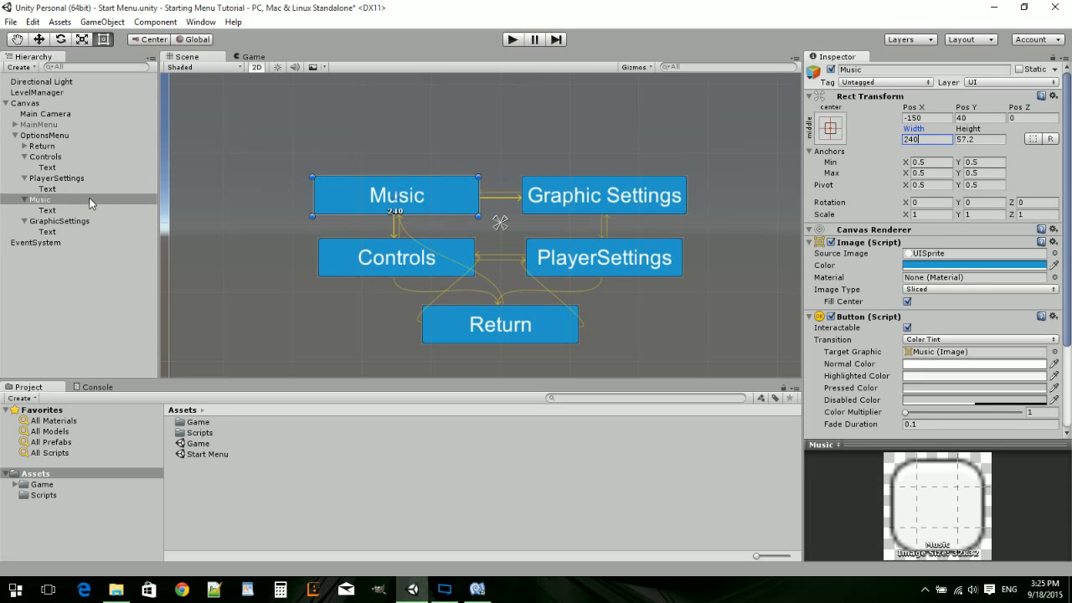
- Insert a space in the PlayerSettings button's label so it reads "Player Settings"
click(46, 178)
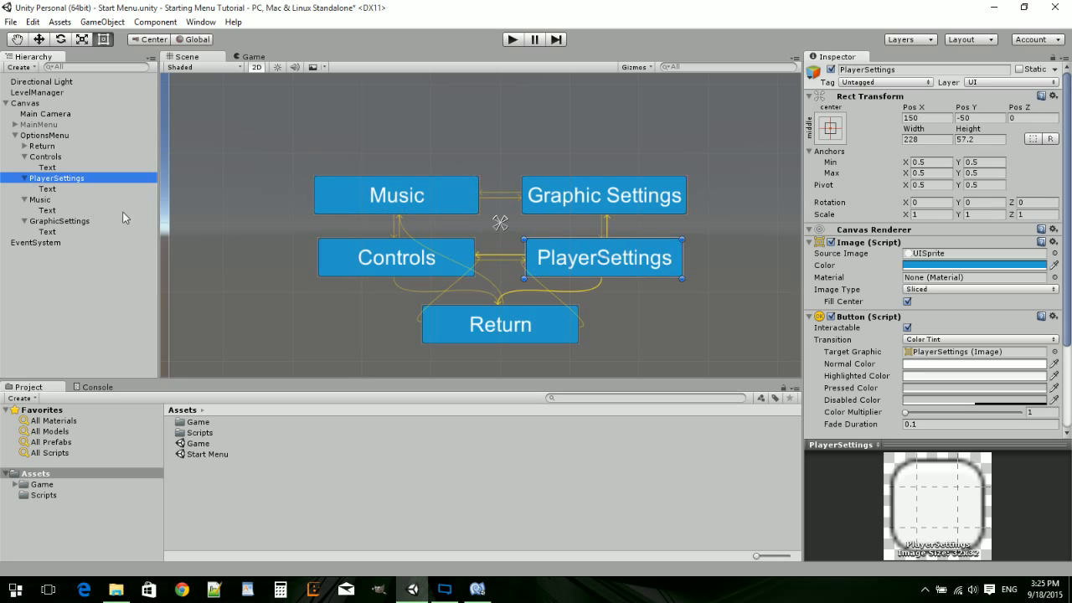
click(48, 188)
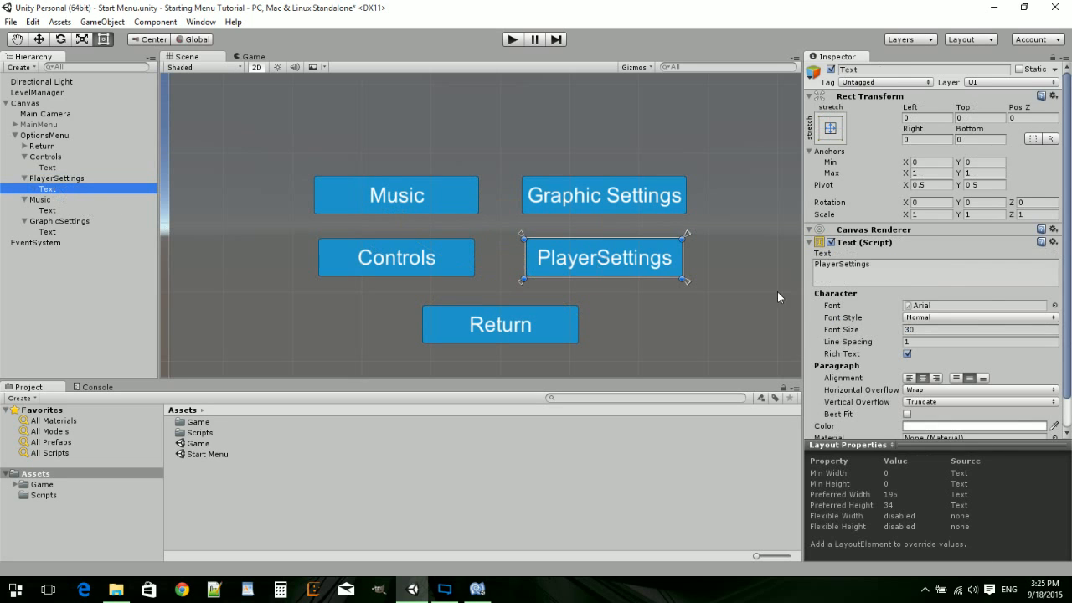
click(840, 264)
key(BackSpace)
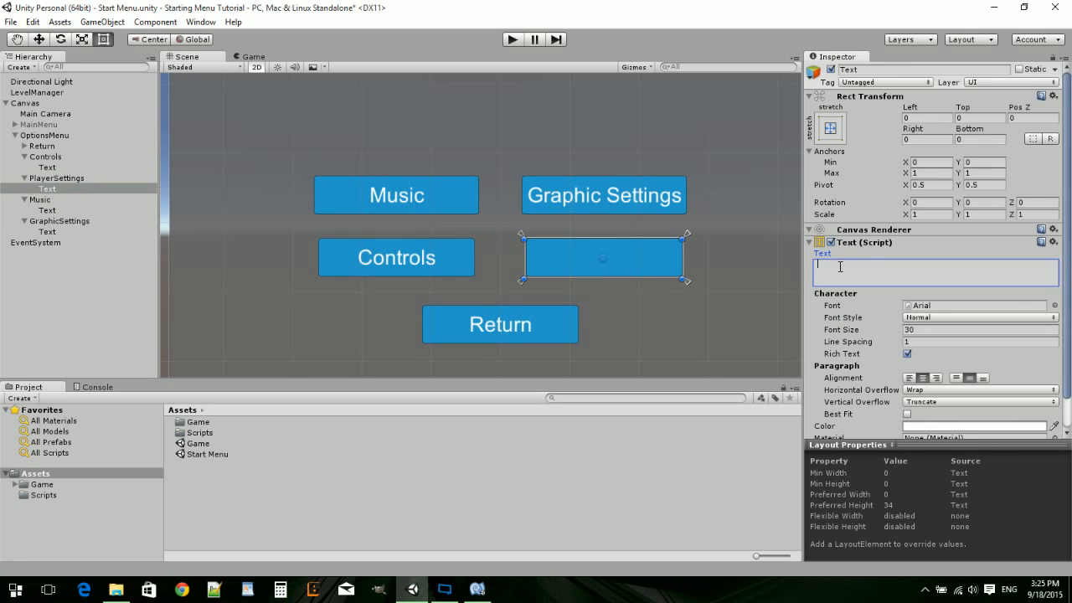
key(ctrl+z)
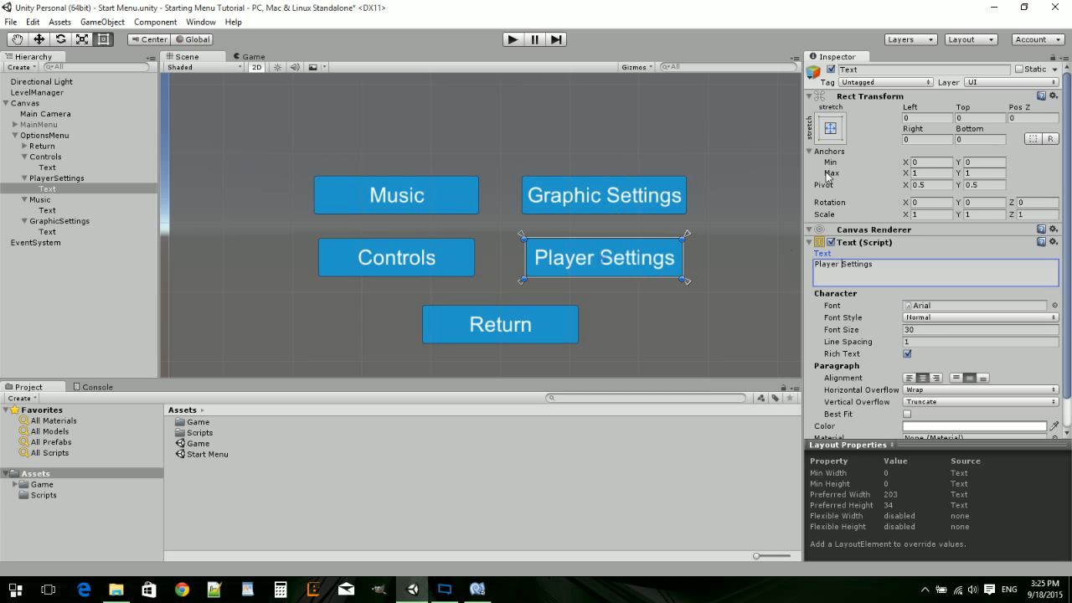
- Set the width of the PlayerSettings button under OptionsMenu to 240
click(42, 178)
click(912, 140)
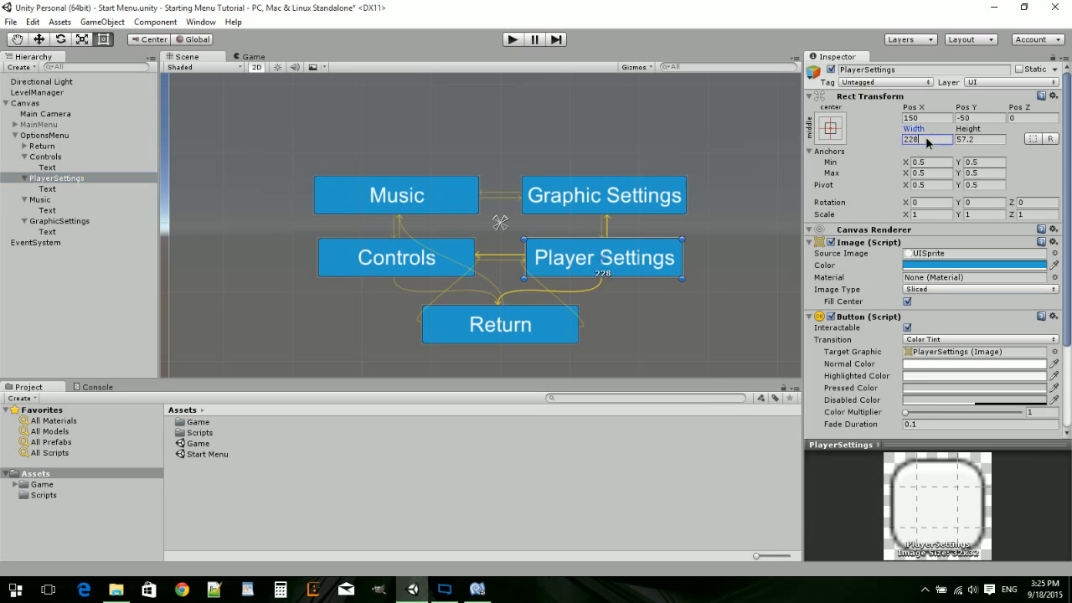
text(2)
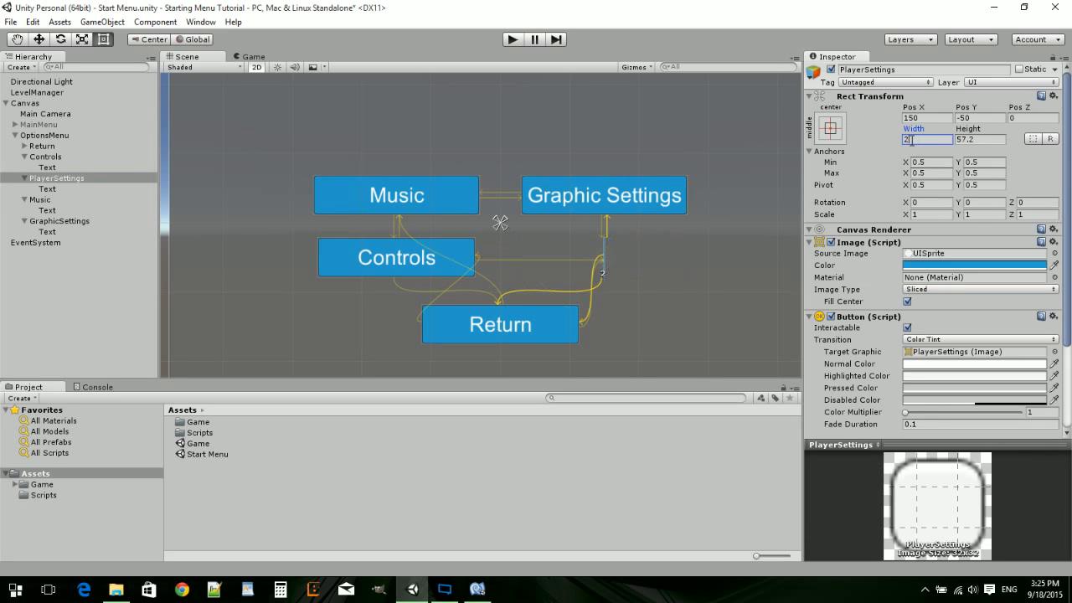
text(40)
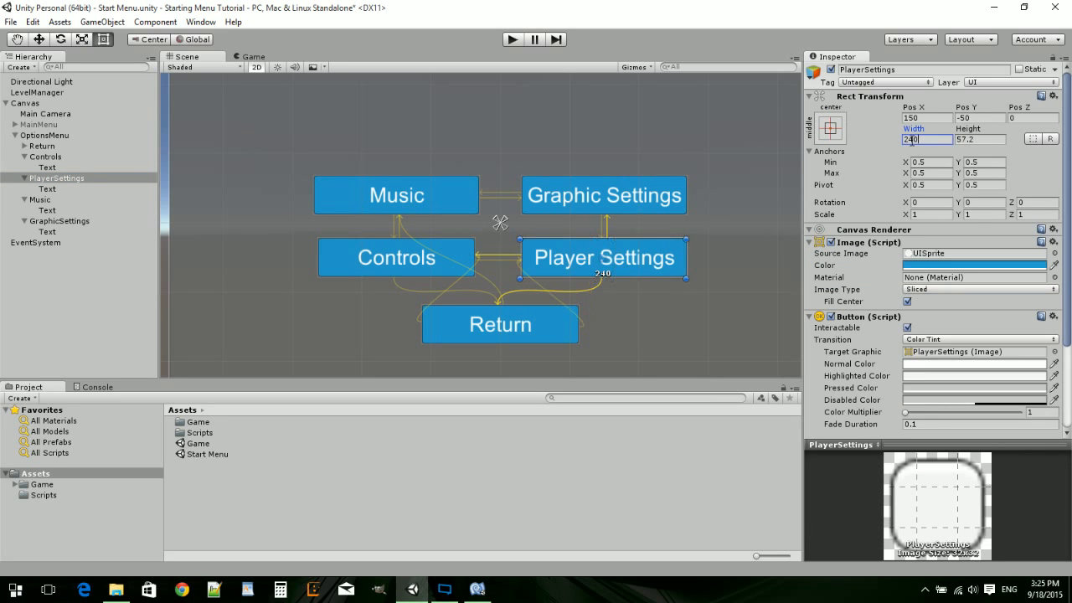
- Set the width of the Controls button under OptionsMenu to 240
click(55, 157)
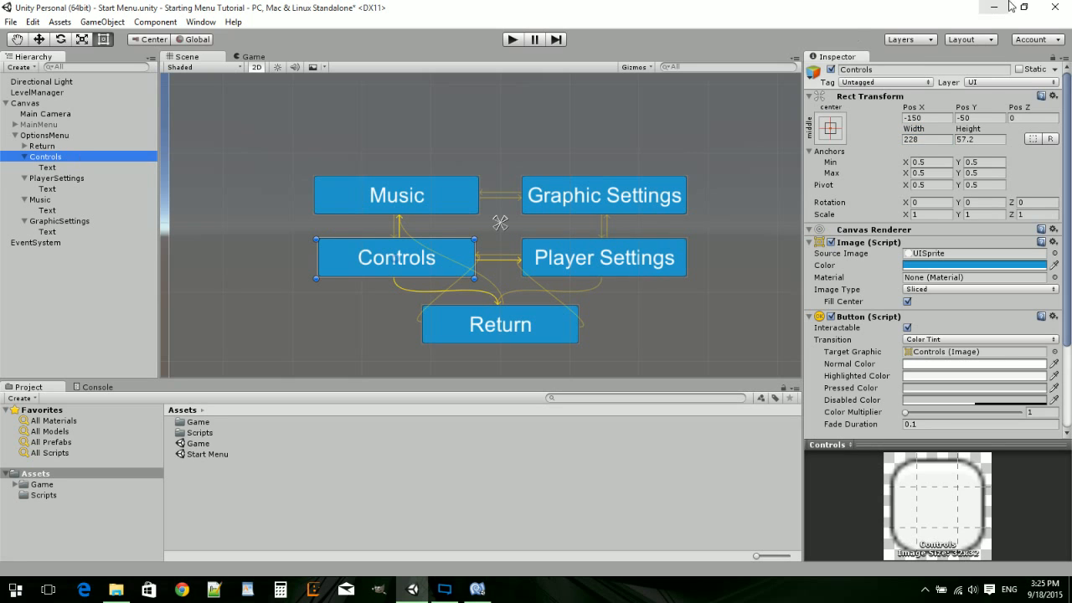
click(927, 139)
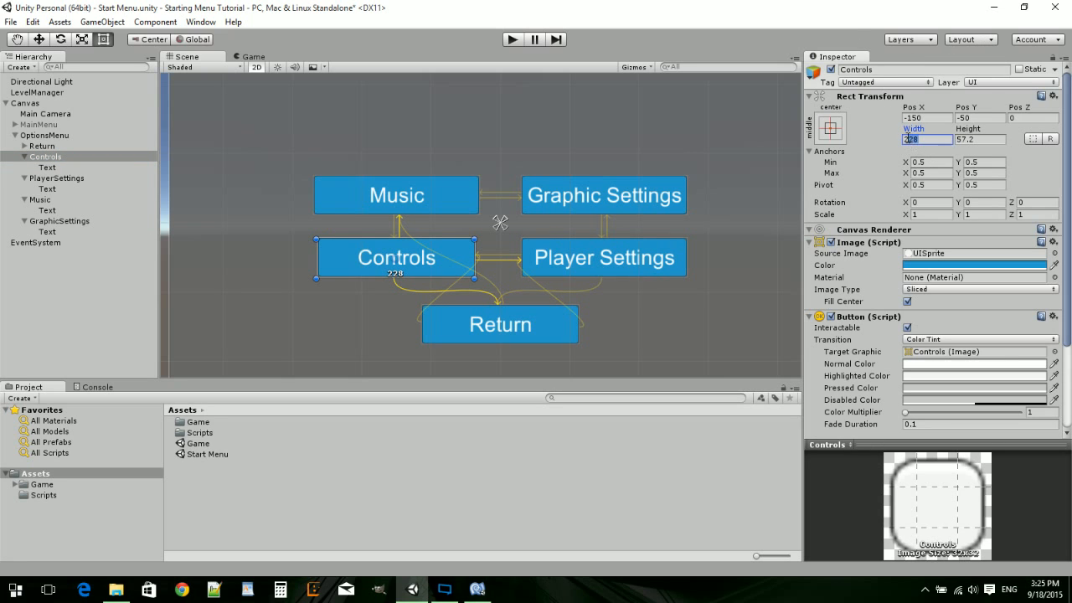
text(240)
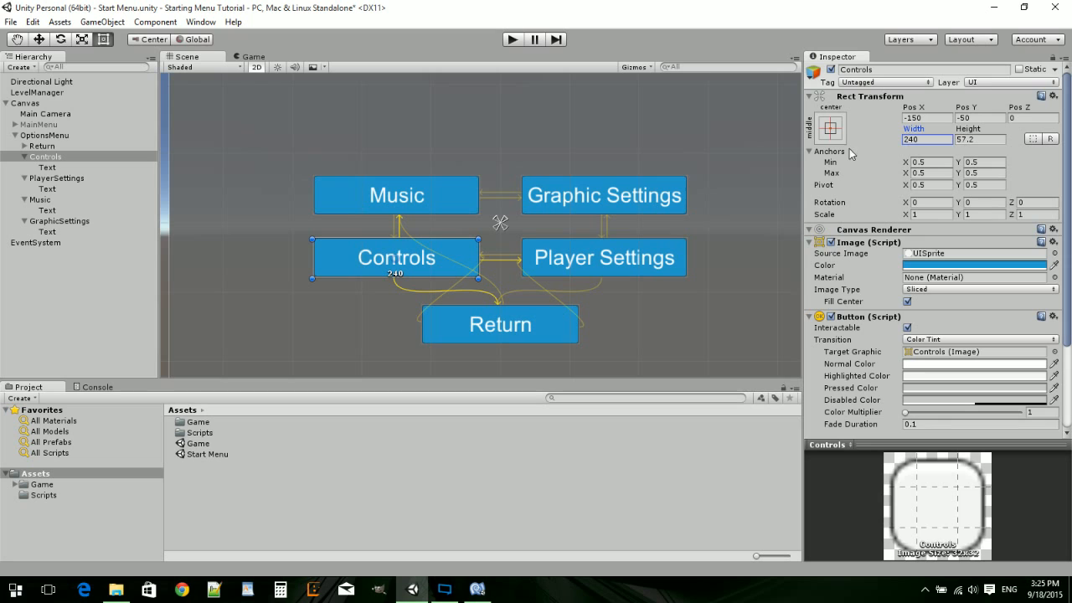
click(533, 131)
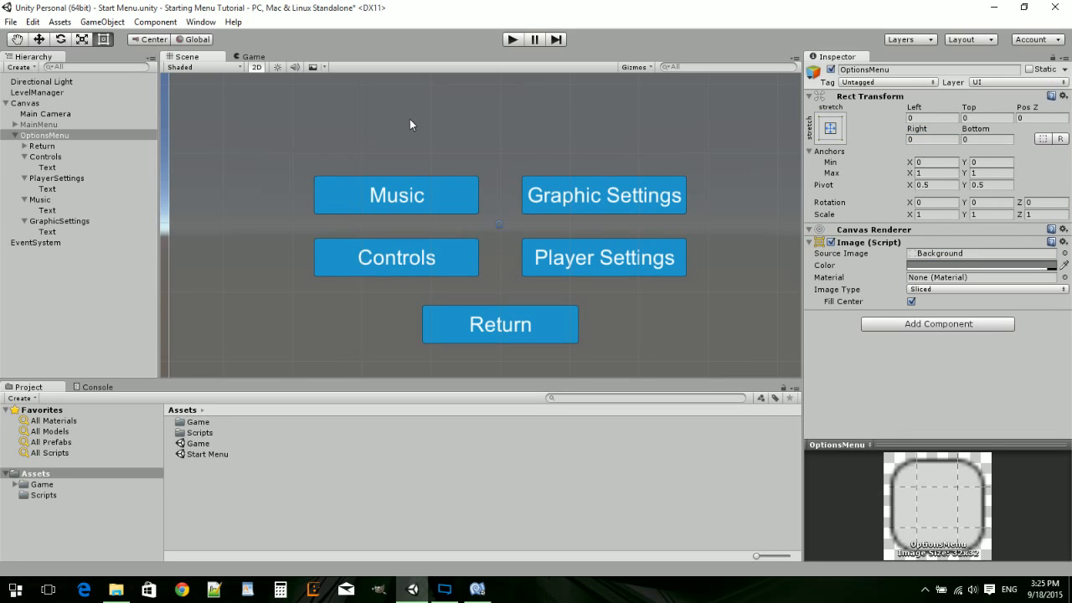
- Collapse the button entries under OptionsMenu and add a UI Text element as a child of OptionsMenu
click(25, 157)
click(24, 168)
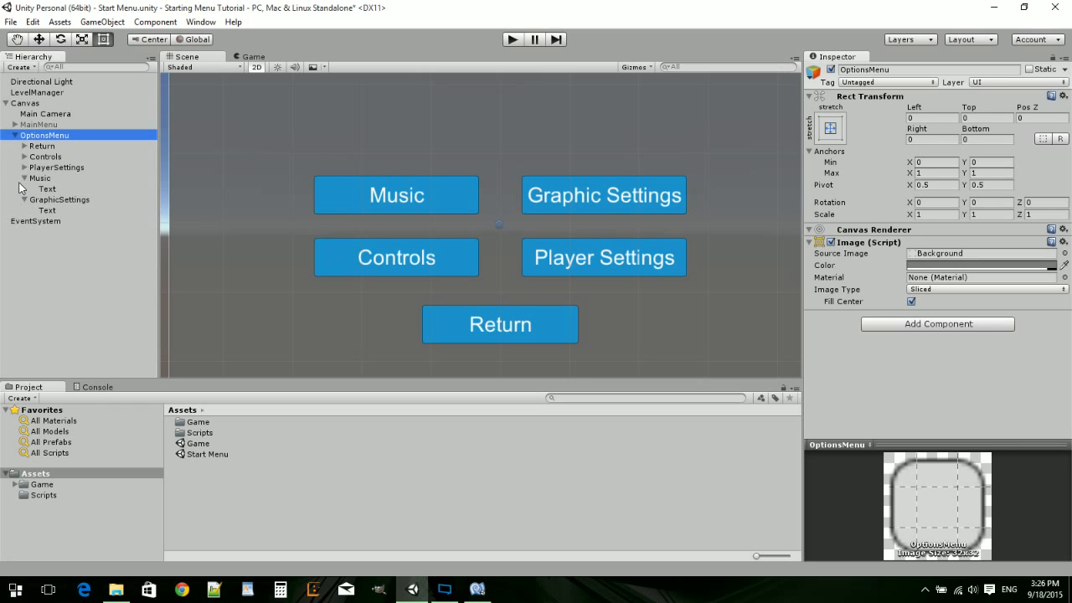
click(24, 178)
click(24, 188)
right_click(34, 140)
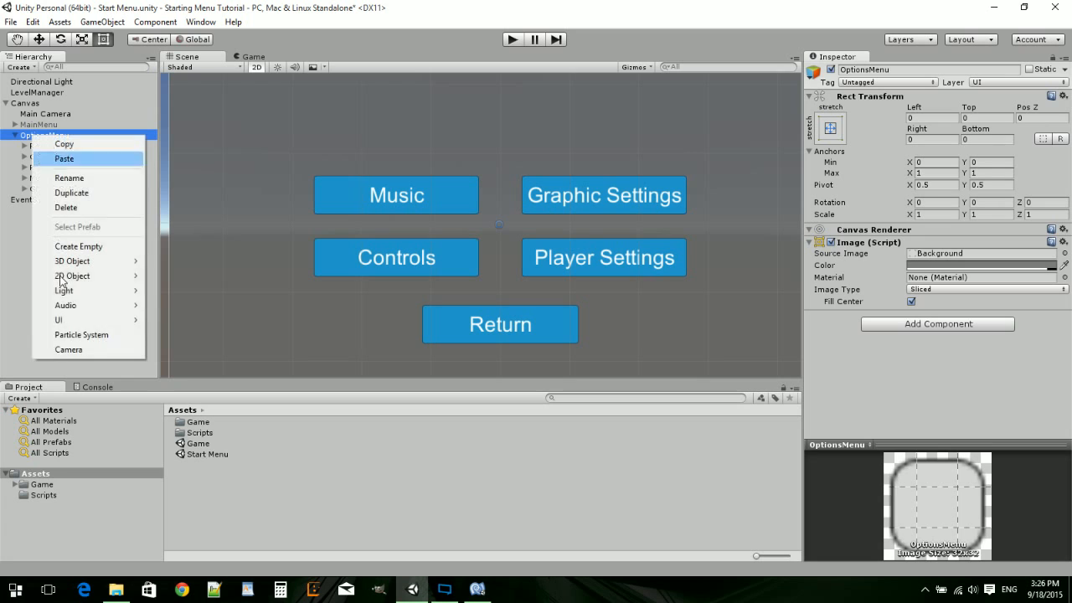
mouse_move(72, 319)
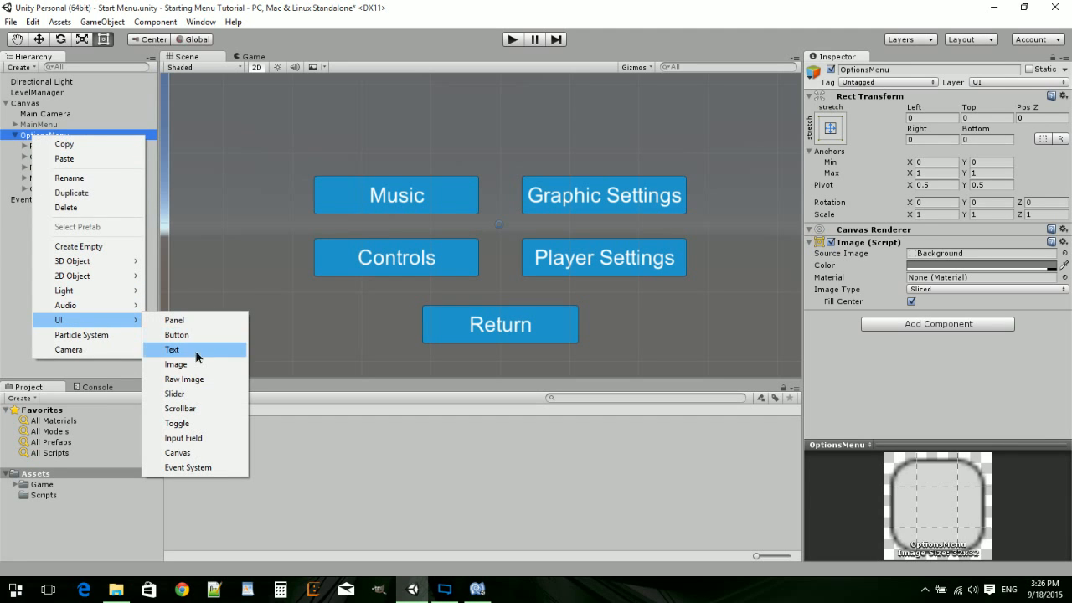
click(198, 349)
click(510, 226)
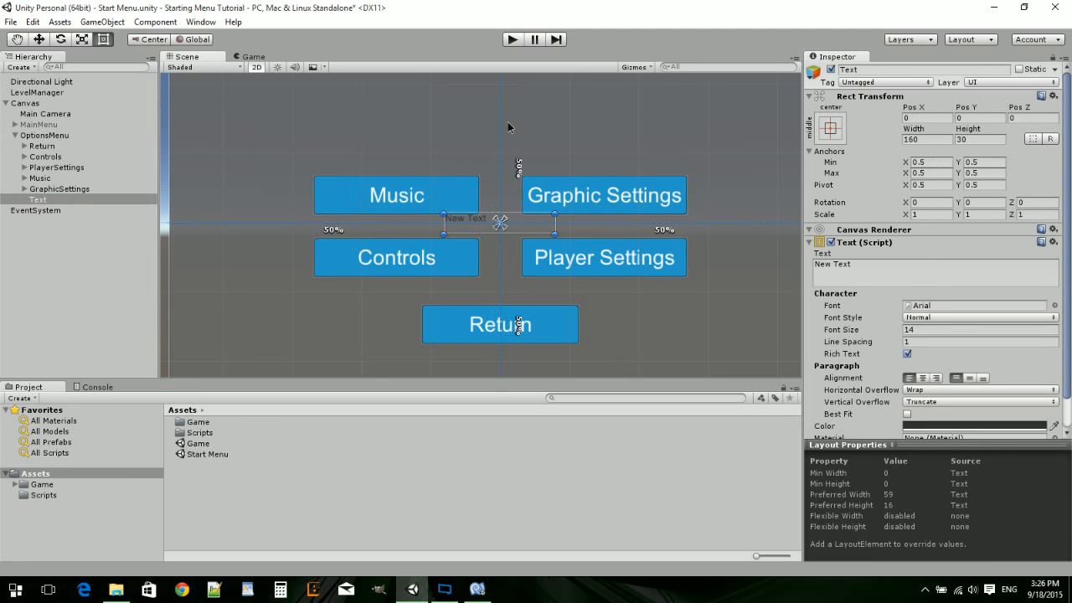
- Move the new text box above the buttons at about Pos Y 156 and enlarge it to about 407 by 90
drag(495, 231, 597, 154)
drag(554, 126, 725, 125)
drag(587, 130, 526, 115)
scroll(529, 127, down, 2)
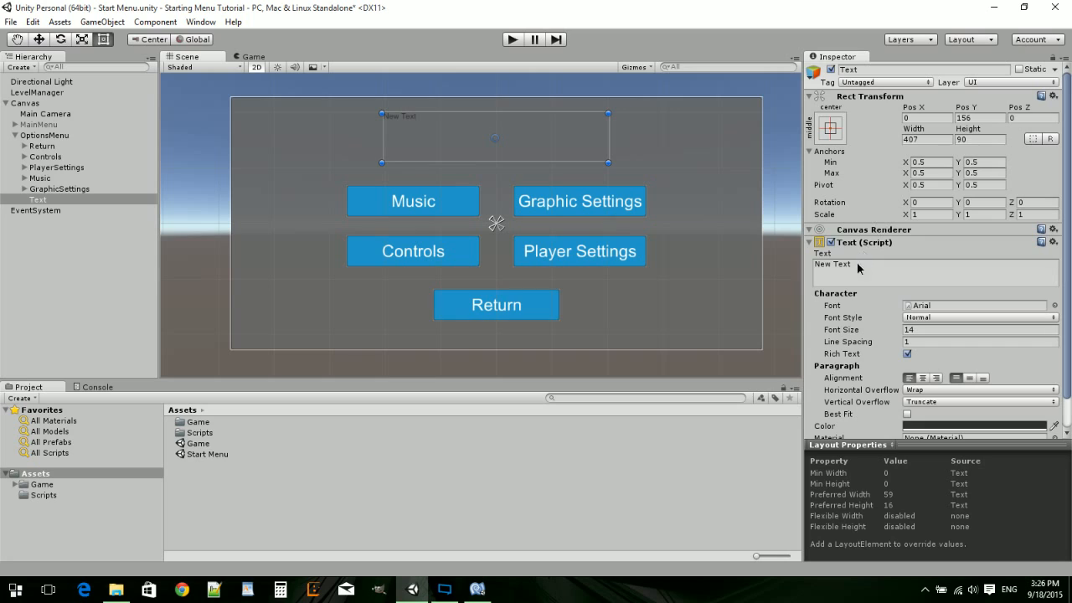
- Change the text element's content to "Options Menu"
drag(856, 262, 797, 265)
text(Optiong)
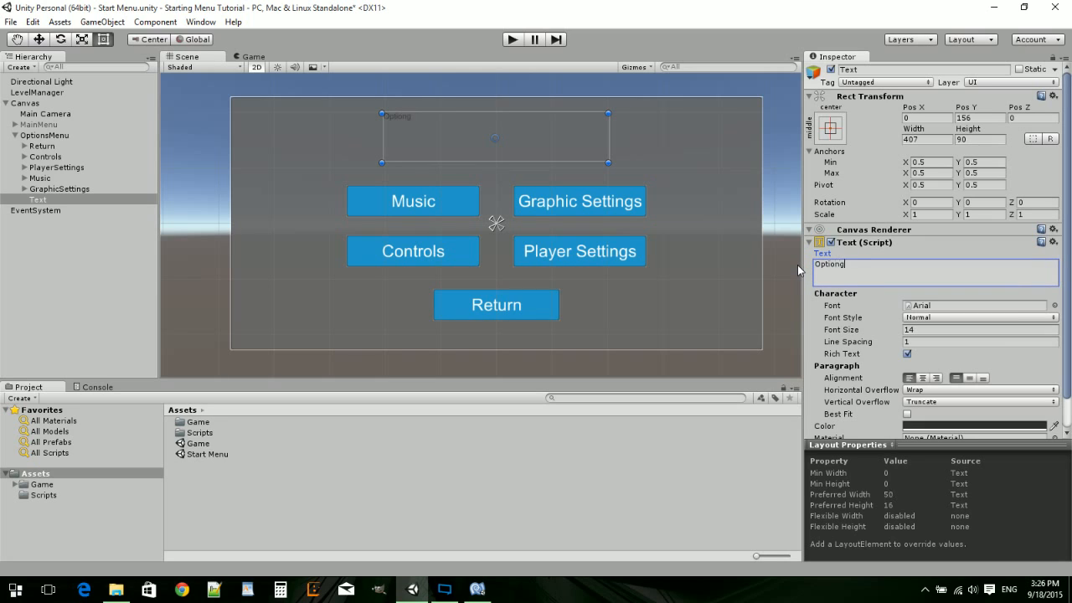
key(BackSpace)
text(s Menu)
- Set the "Options Menu" title's font size to 60 and centre it horizontally and vertically
click(905, 330)
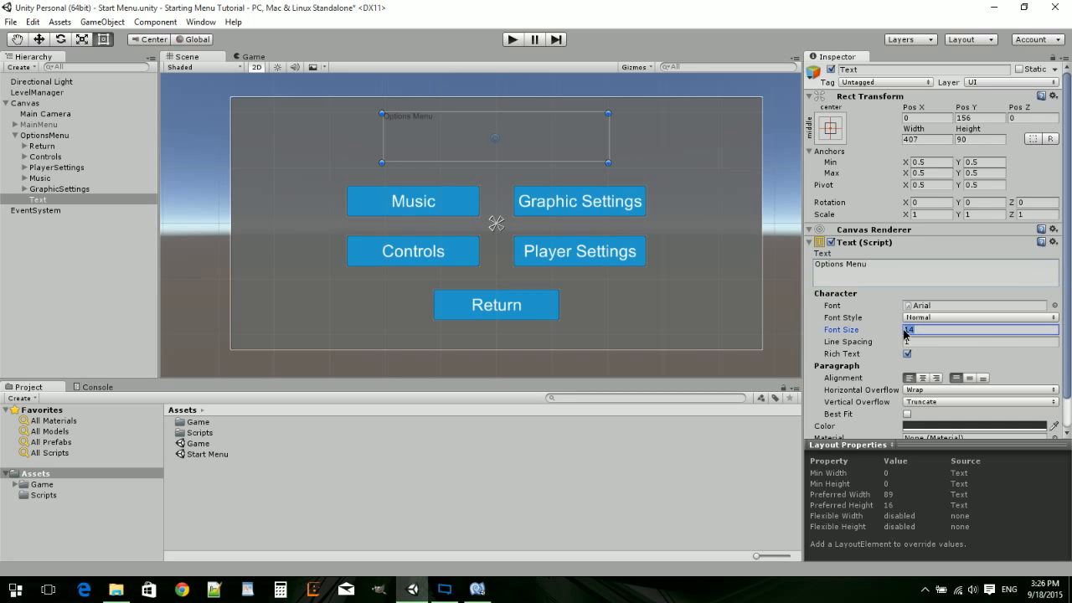
text(60)
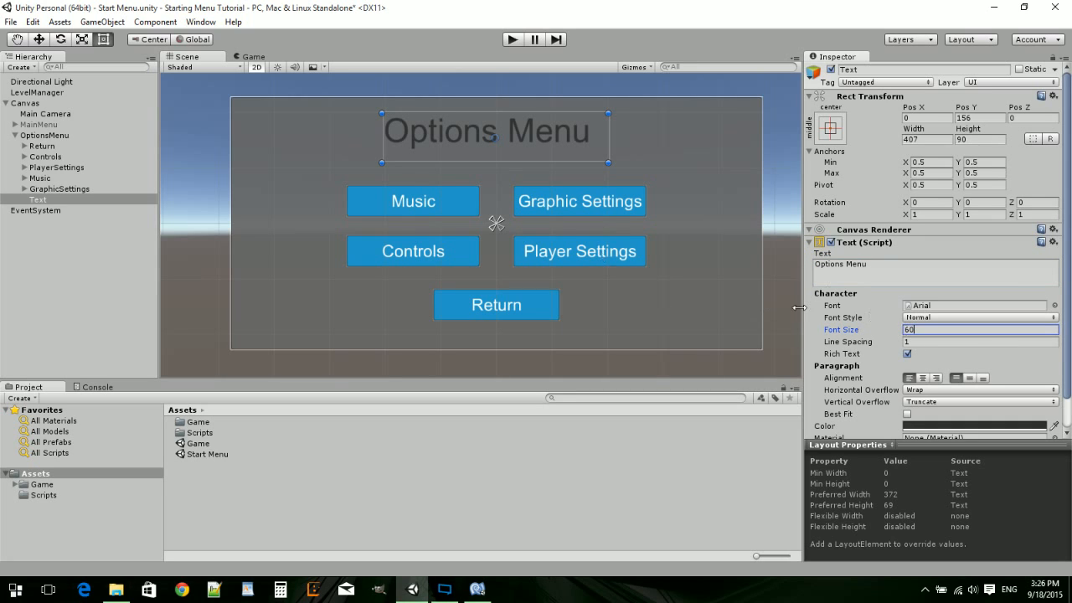
click(922, 378)
click(970, 378)
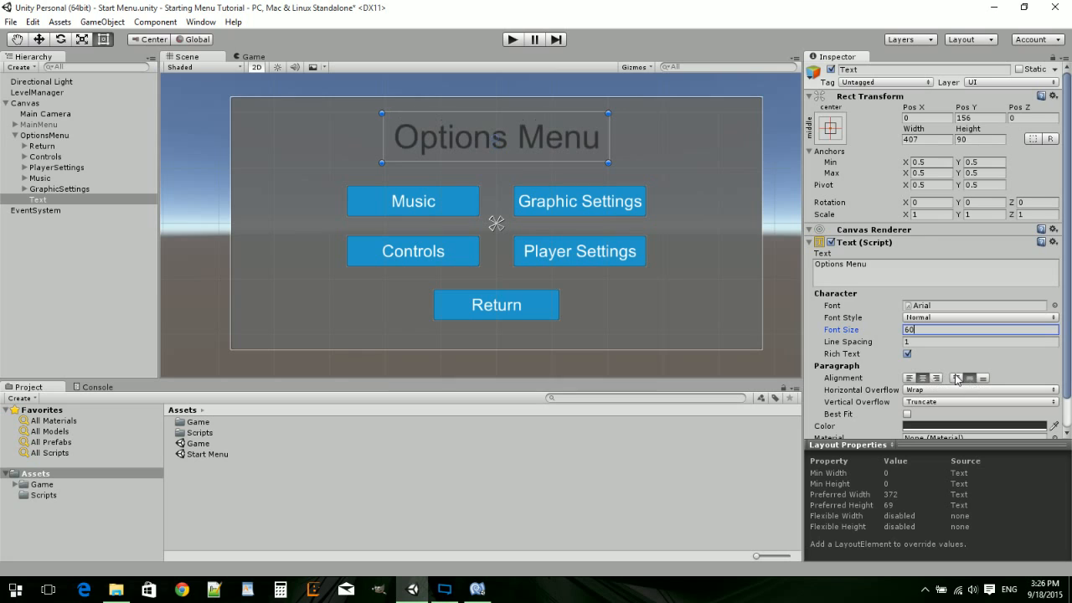
- Lower the "Options Menu" title slightly to about Pos Y 149 and check its placement in the Game view
click(247, 56)
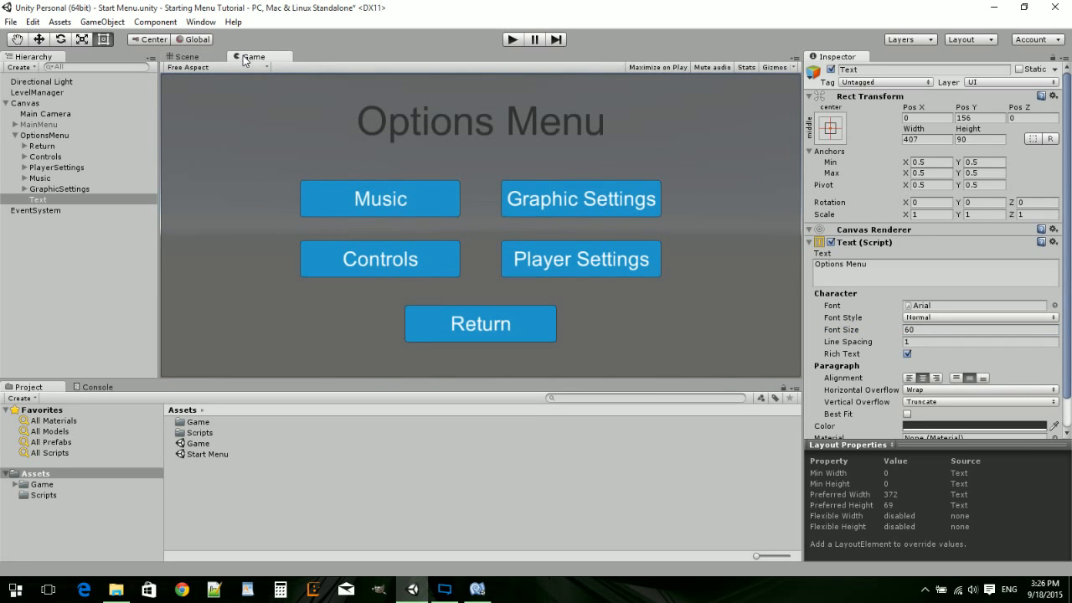
click(185, 56)
drag(524, 133, 521, 139)
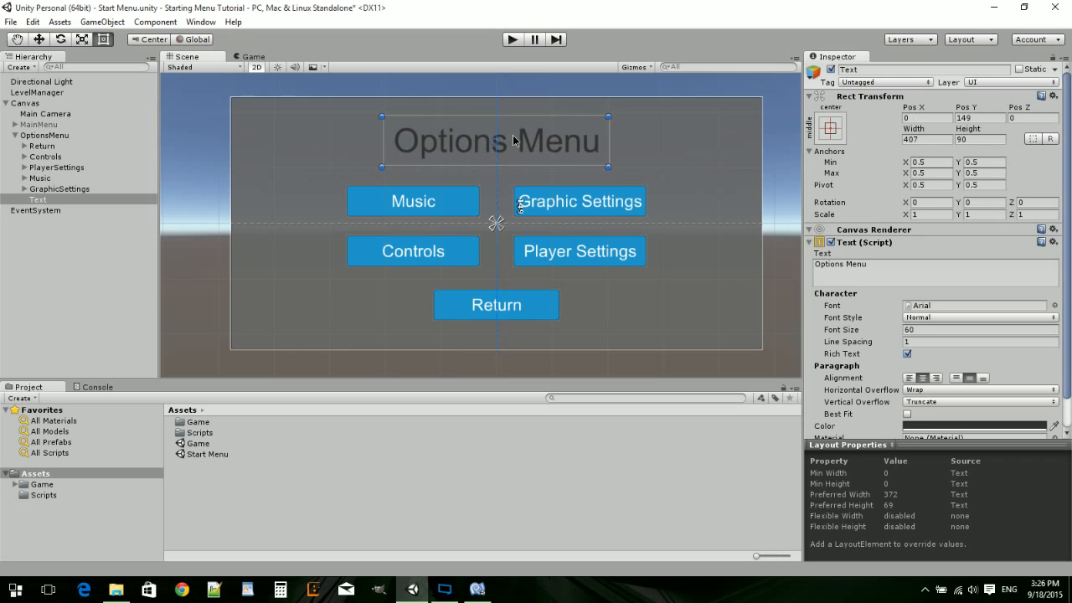
click(243, 56)
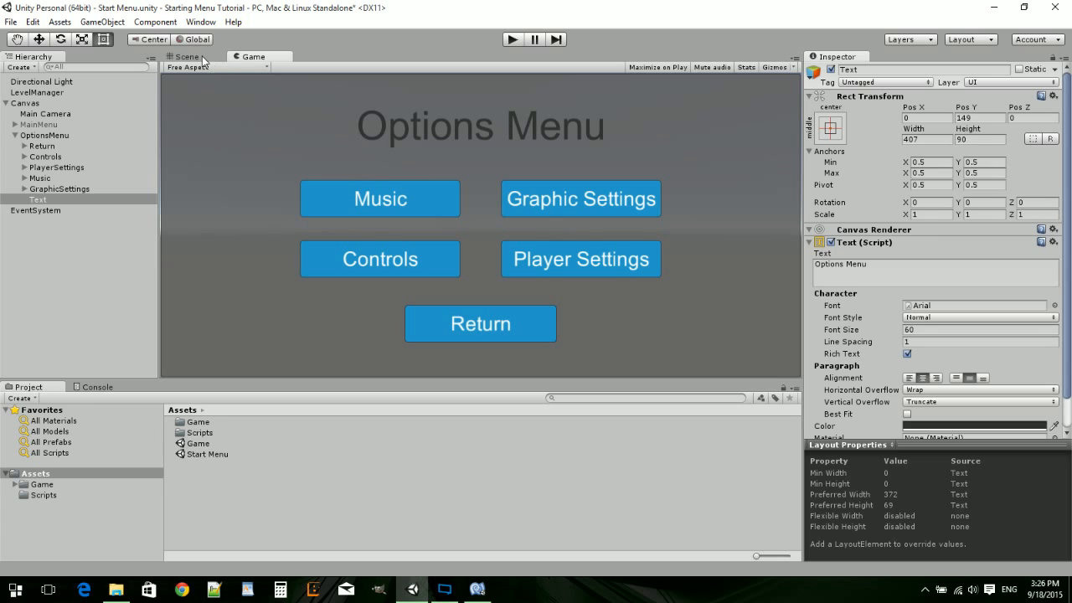
- Add an On Click event to the Return button that calls LevelManager.OptionsMenu with its bool parameter left unchecked
click(42, 147)
scroll(879, 334, down, 3)
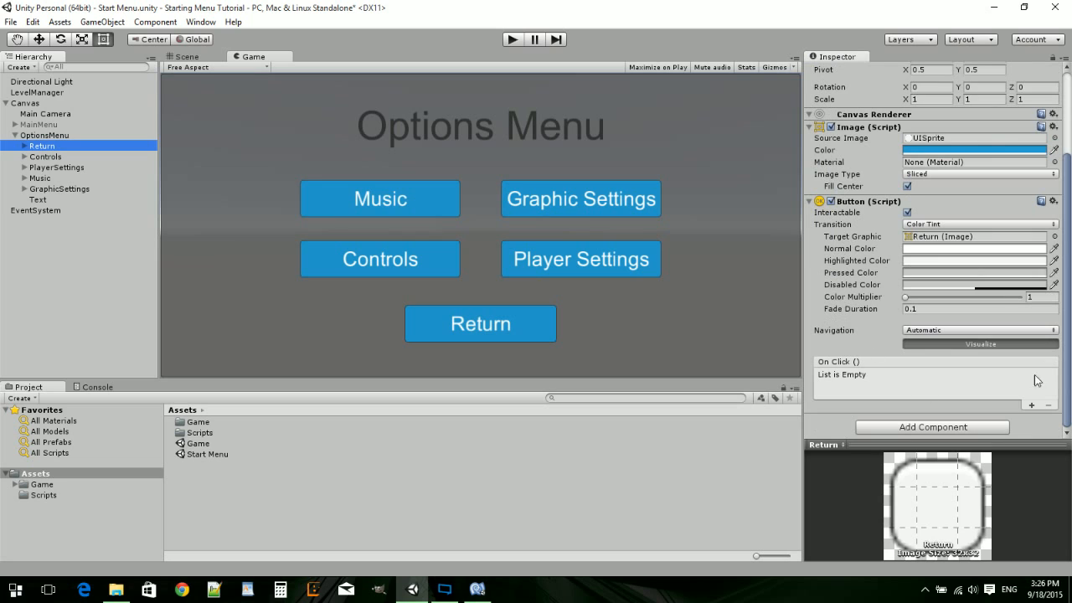
click(1032, 405)
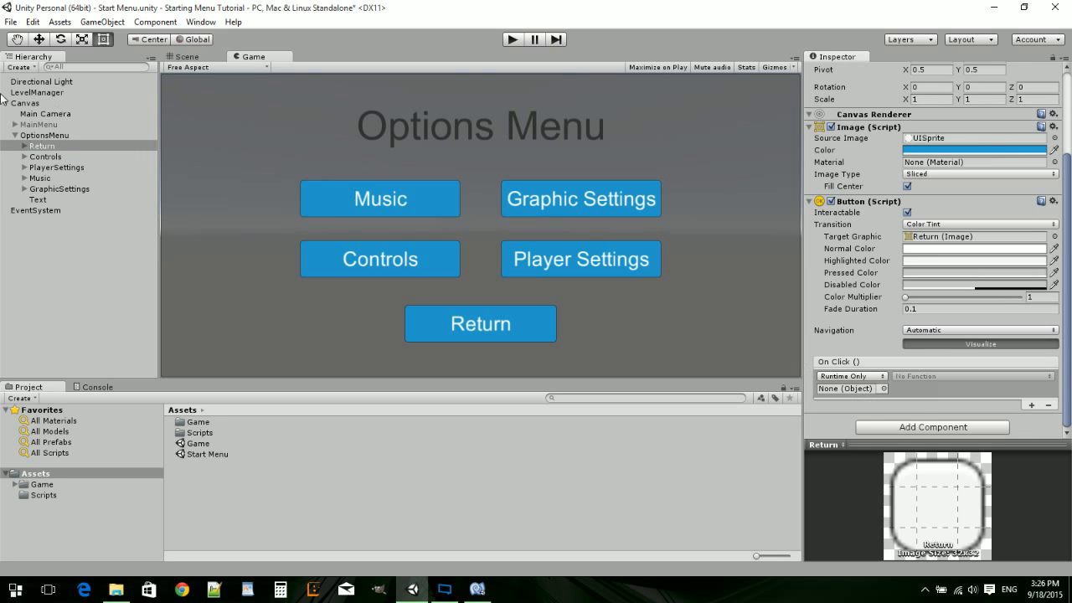
drag(22, 103, 864, 391)
click(913, 375)
mouse_move(927, 441)
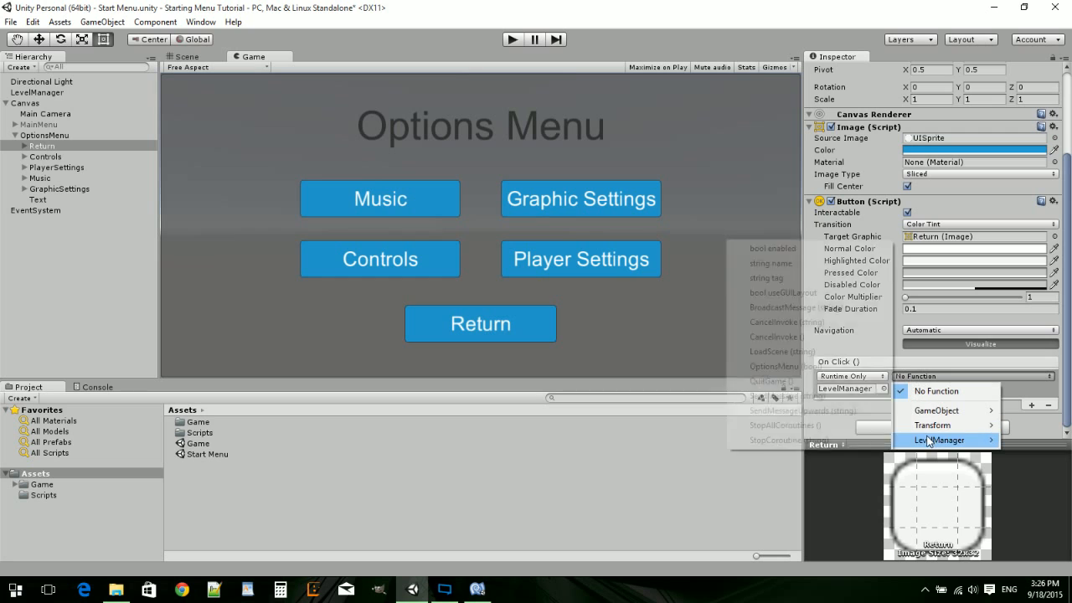
click(819, 367)
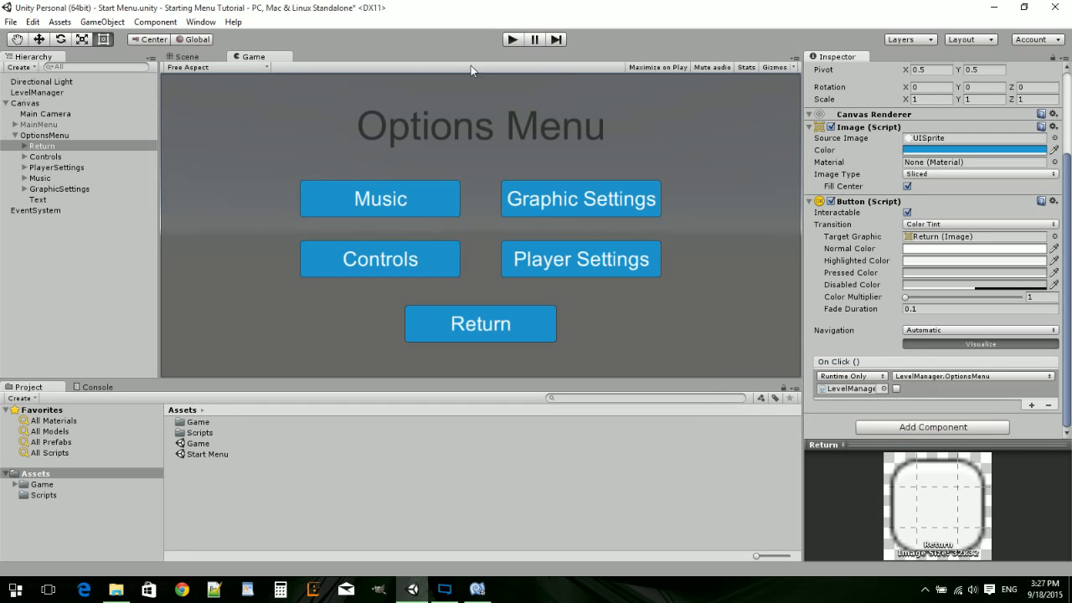
click(100, 255)
- Play the scene, test the Return button and stop playback
click(512, 39)
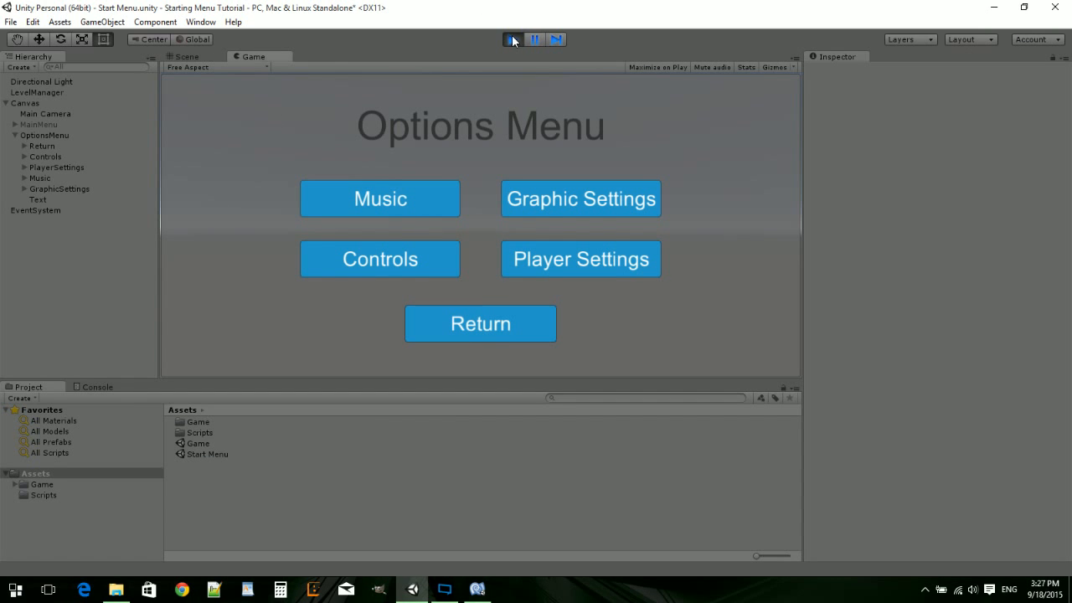
click(465, 326)
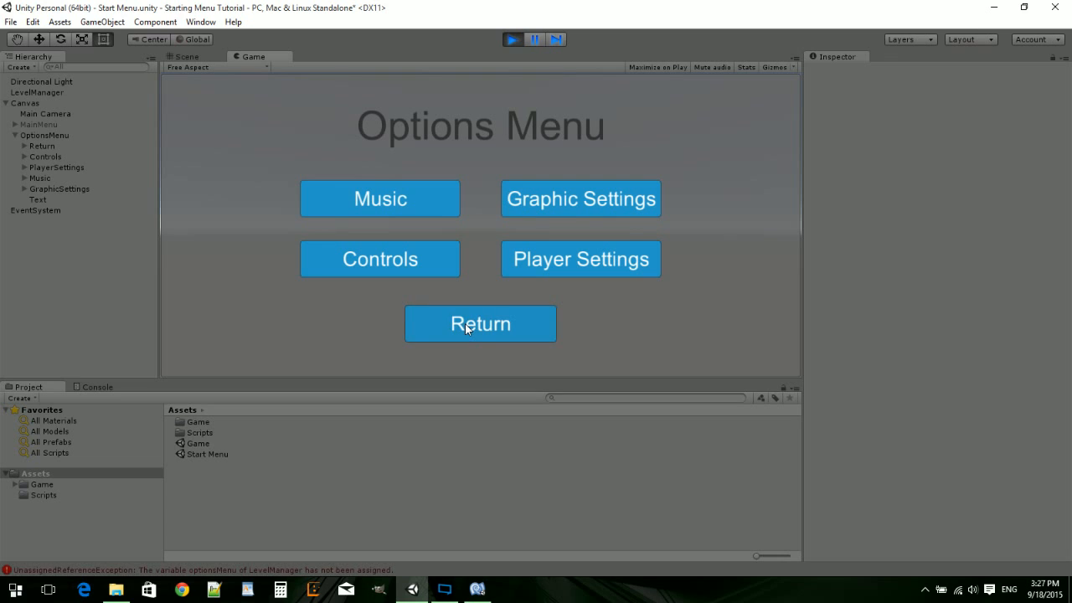
click(510, 41)
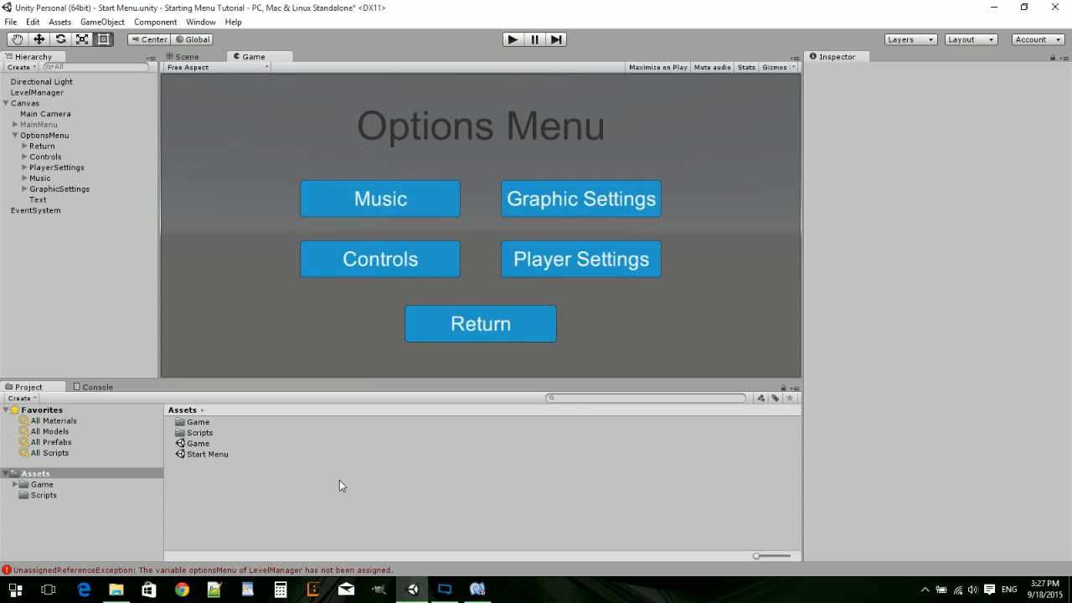
- Assign the OptionsMenu and MainMenu objects to the matching transform slots of LevelManager's script
click(33, 92)
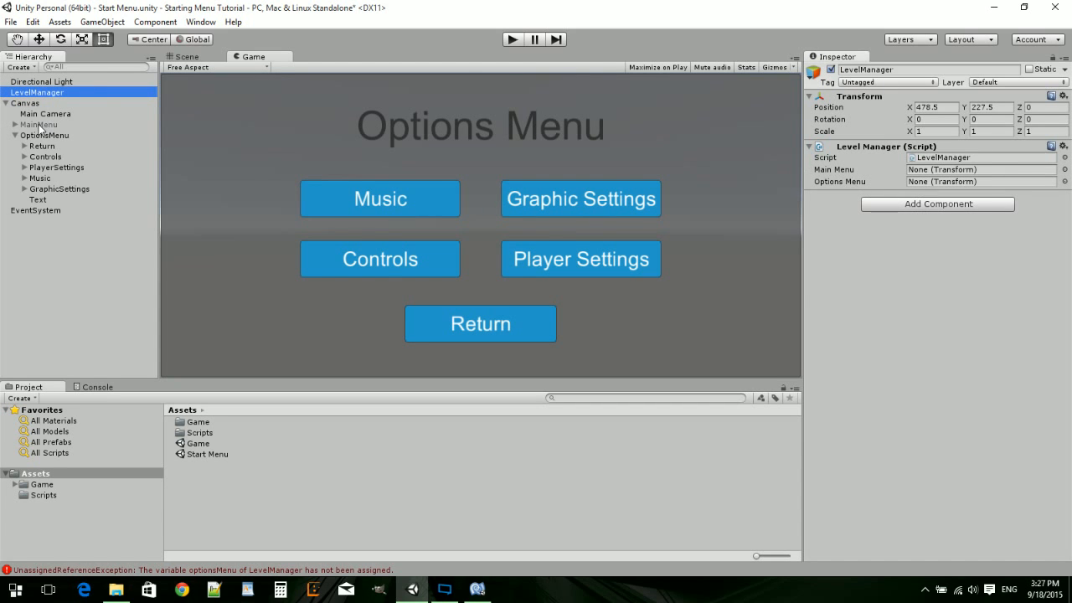
drag(33, 136, 938, 184)
drag(37, 125, 914, 174)
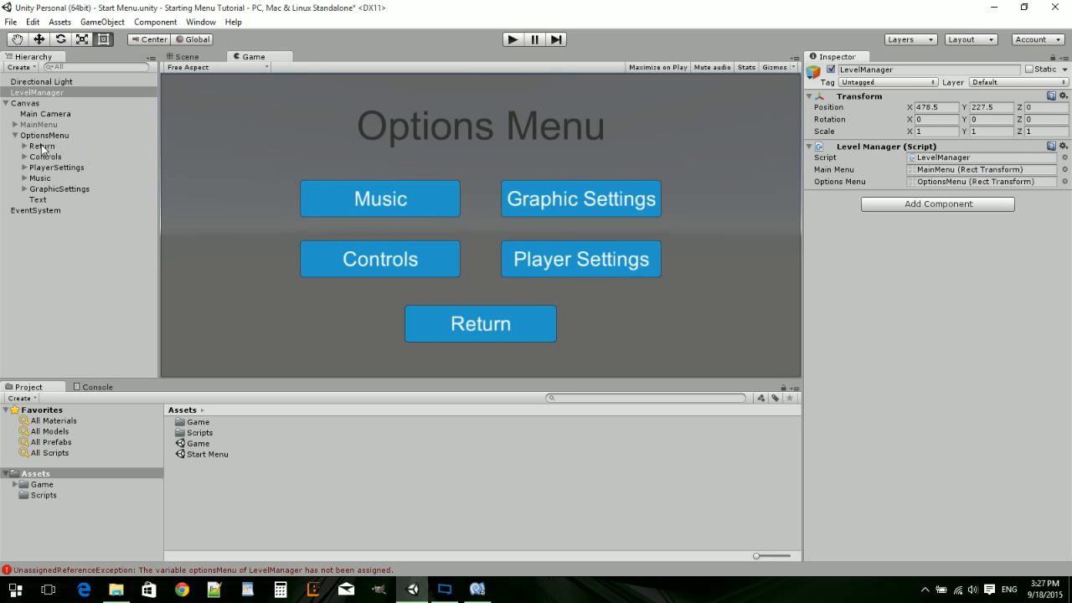
- Deactivate the OptionsMenu object and activate MainMenu so that the scene starts on the main menu
click(15, 135)
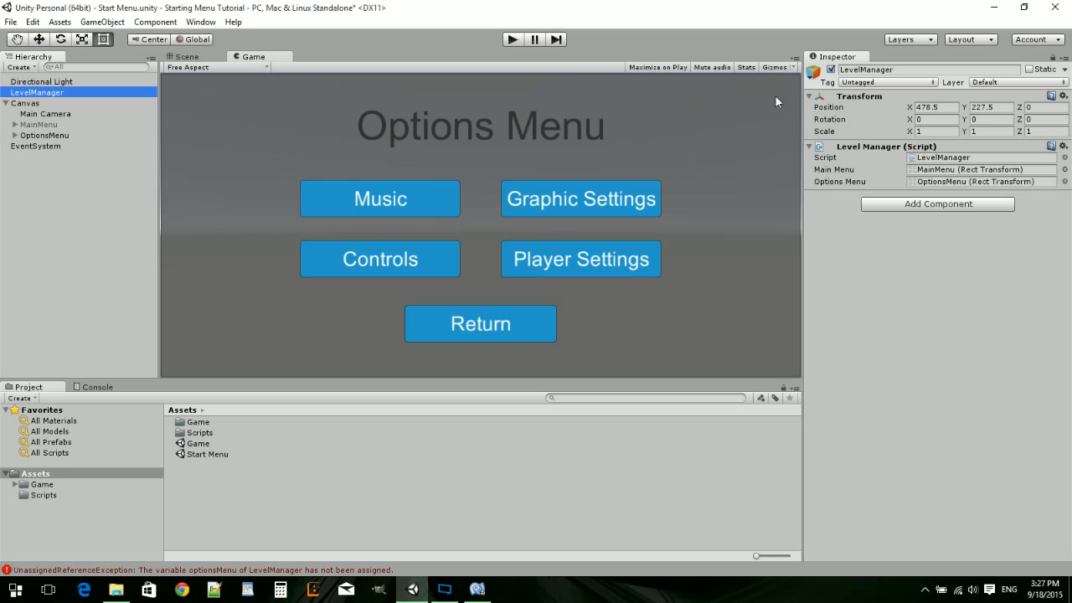
click(15, 135)
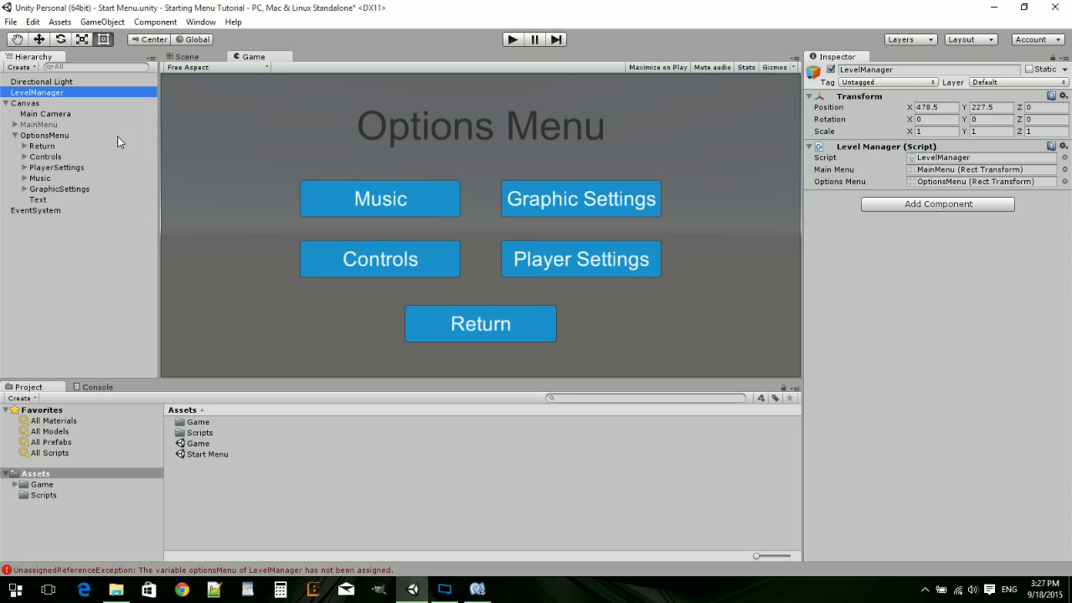
click(37, 136)
click(15, 135)
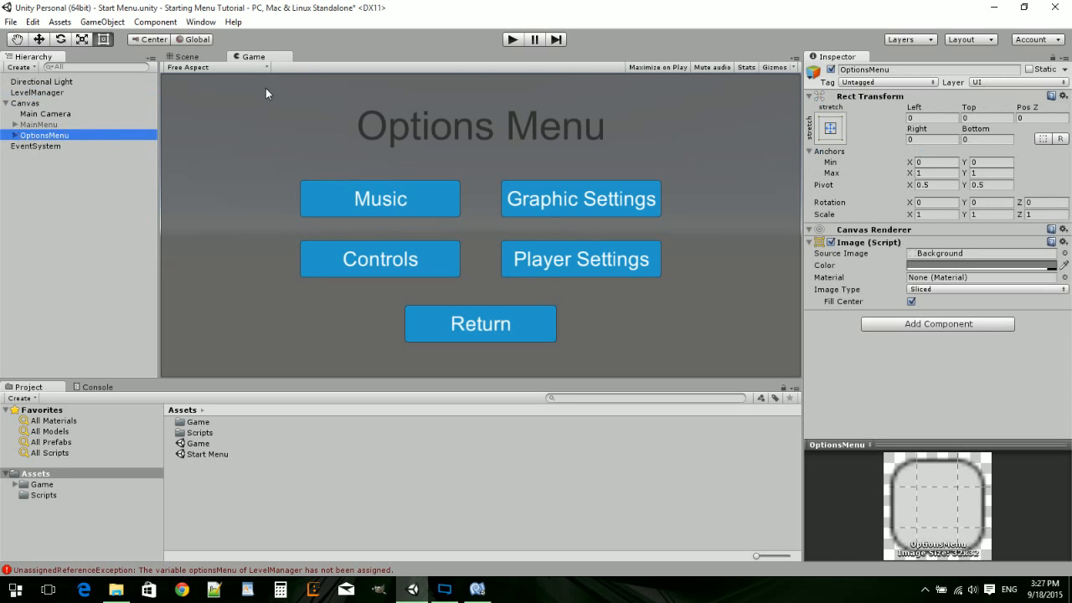
click(830, 71)
click(33, 124)
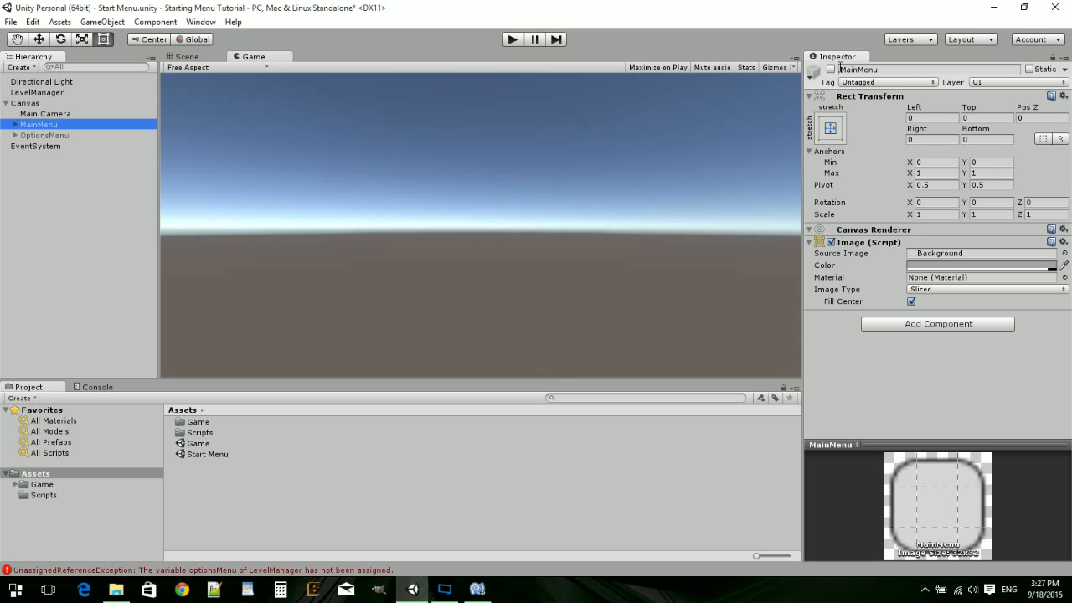
click(830, 69)
- Play the scene and test switching repeatedly between the two menus with the options and Return buttons
click(511, 40)
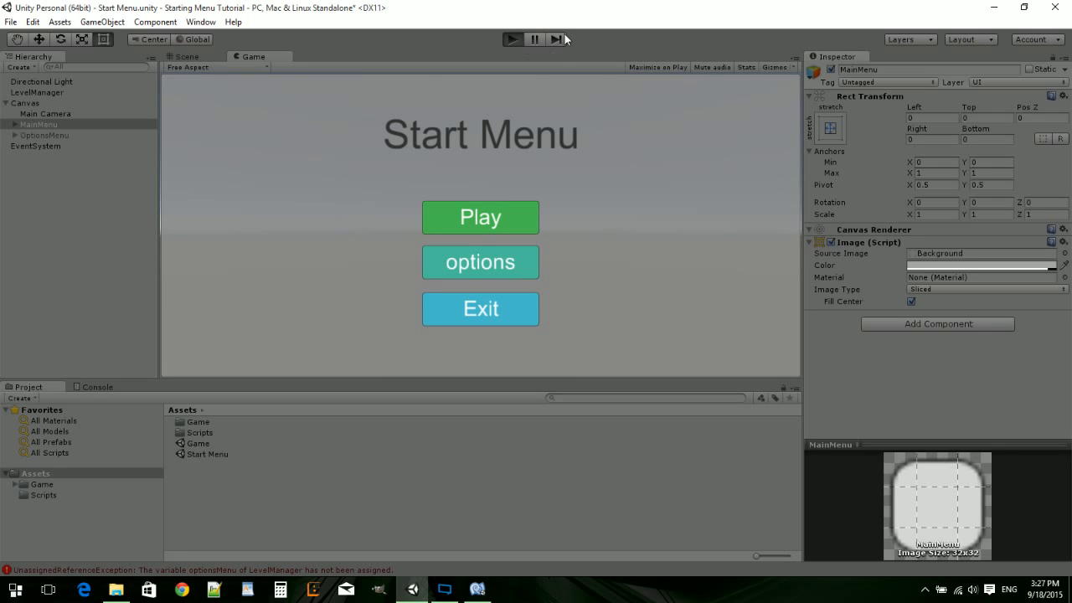
click(477, 271)
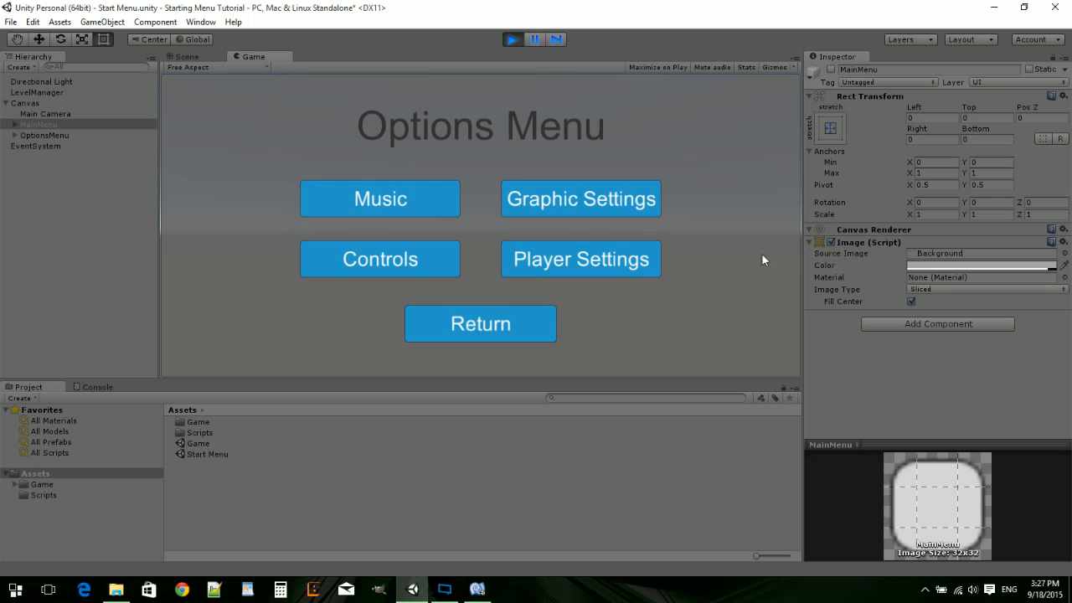
click(444, 313)
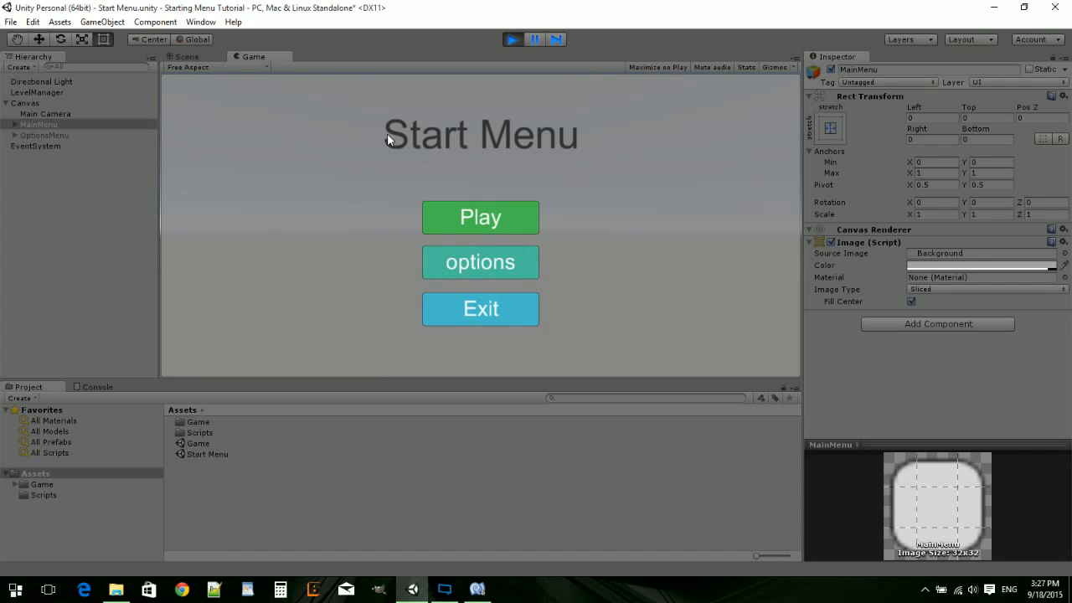
click(479, 261)
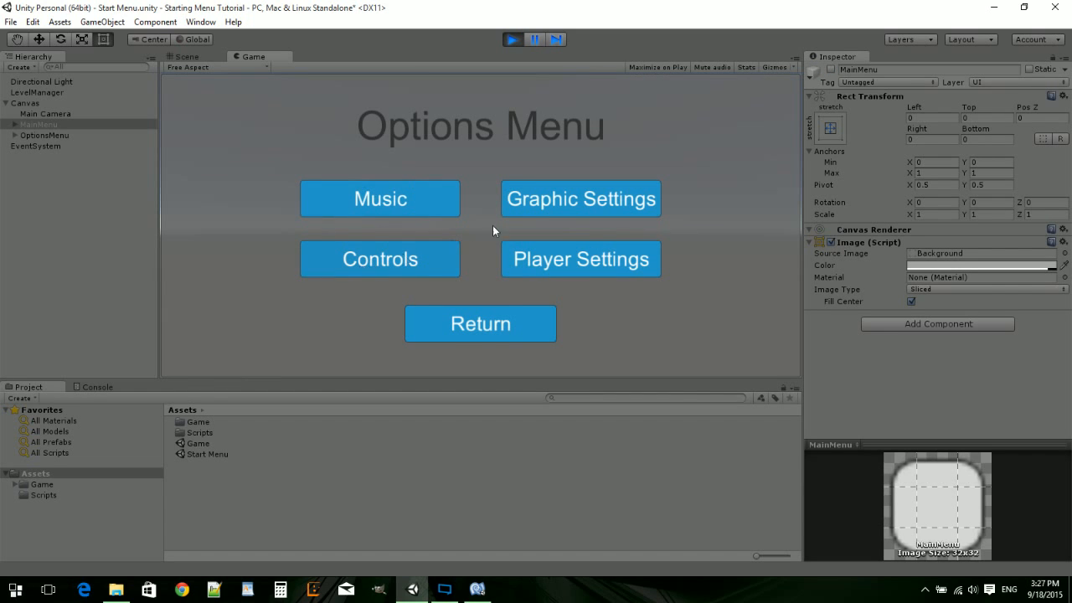
click(485, 326)
click(460, 258)
click(482, 339)
click(460, 267)
click(469, 318)
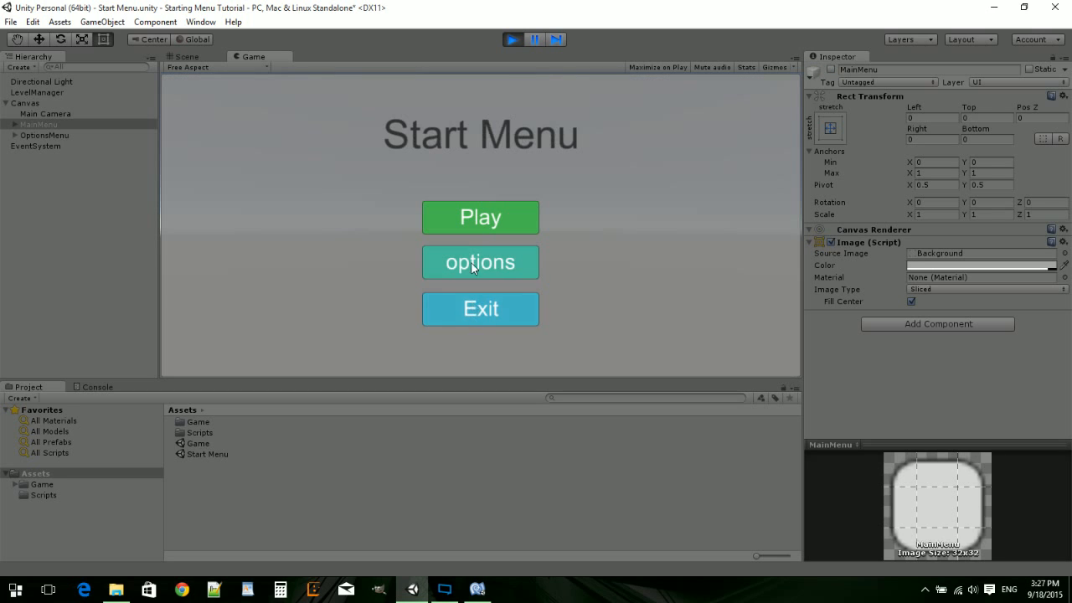
click(467, 263)
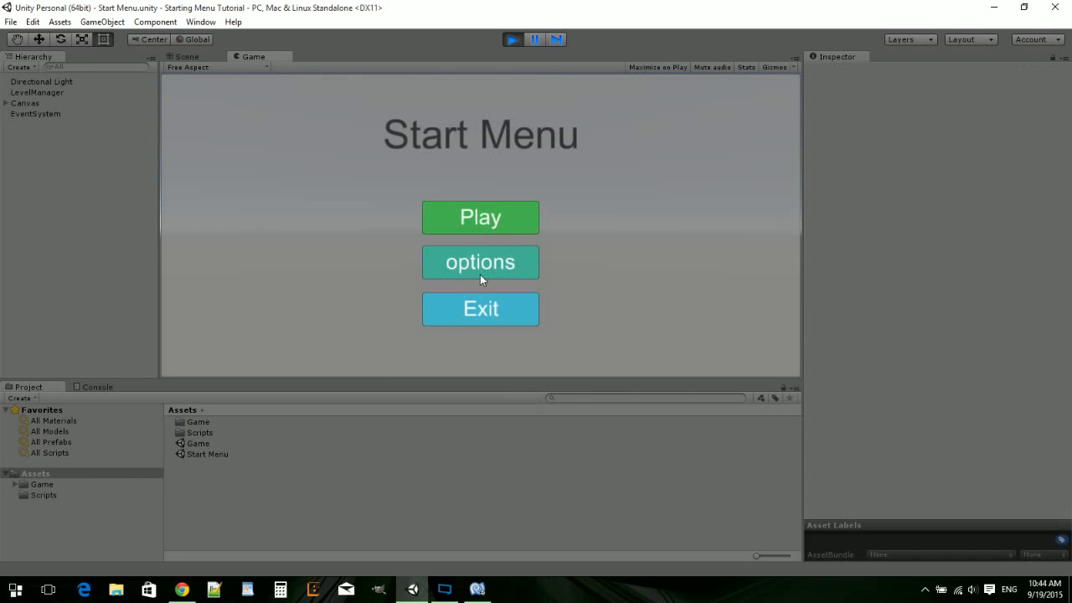